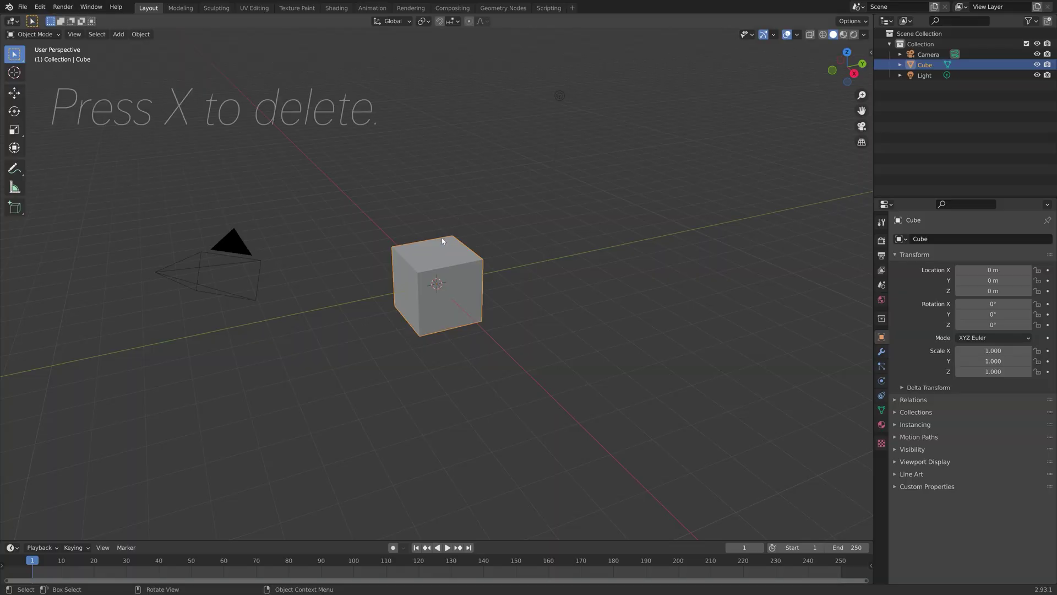
- Delete the default cube and add a cylinder in its place
{"action": "key", "text": "x"}
{"action": "left_click", "coordinate": [443, 238]}
{"action": "key", "text": "shift+a"}
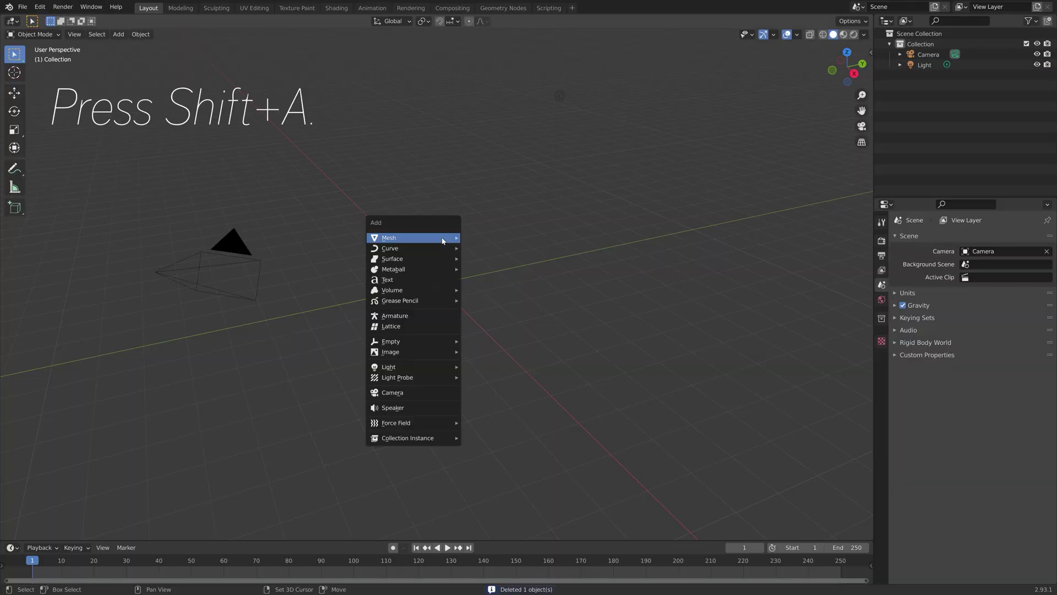
{"action": "mouse_move", "coordinate": [443, 241]}
{"action": "left_click", "coordinate": [491, 290]}
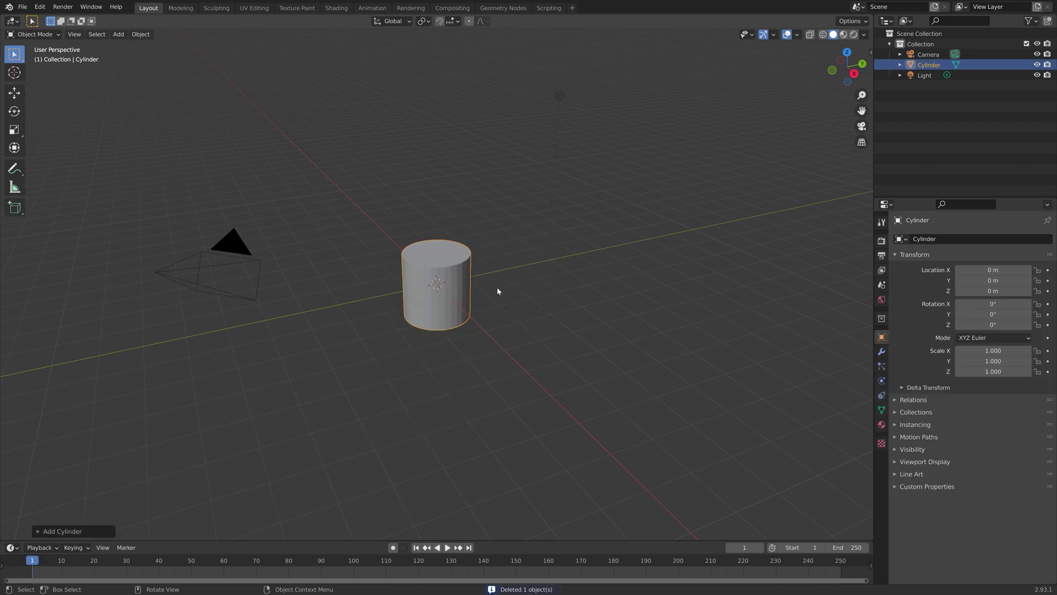
- Rotate the cylinder 90° about Y, stretch it along X, and apply rotation and scale
{"action": "type", "text": "ry"}
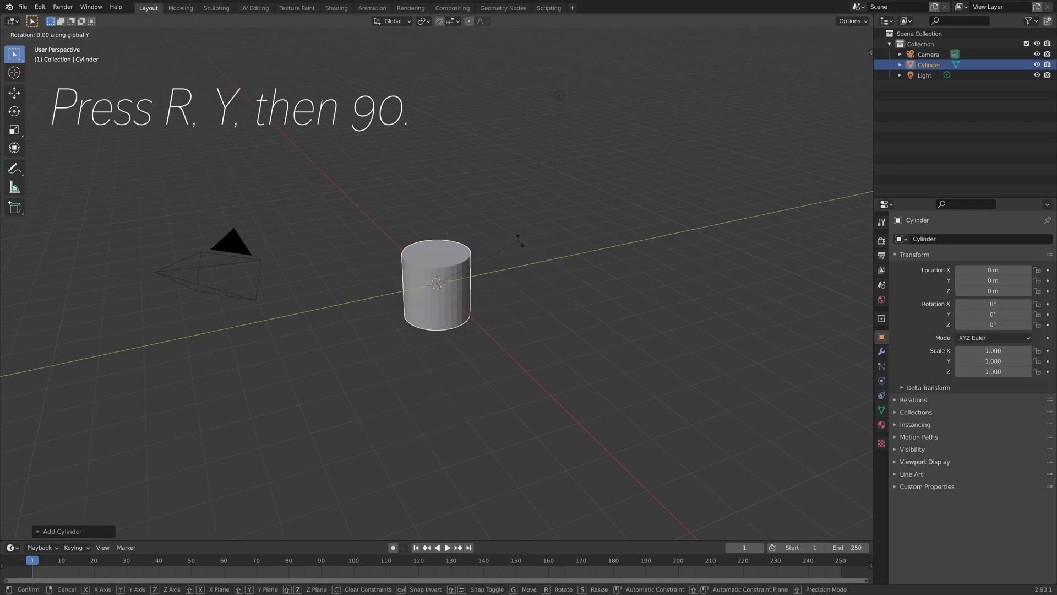
{"action": "type", "text": "90"}
{"action": "key", "text": "Return"}
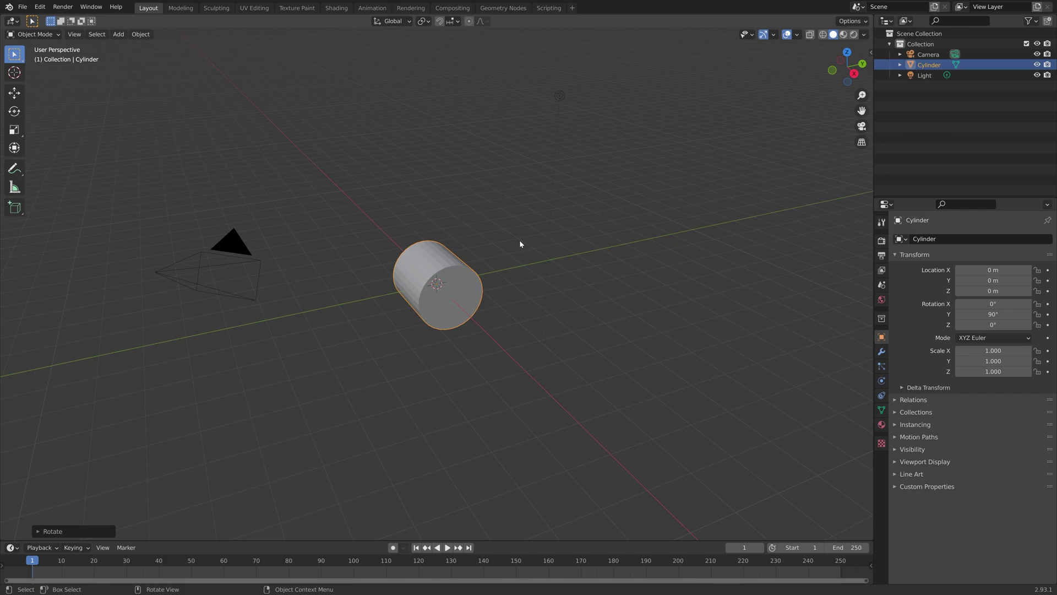
{"action": "key", "text": "s"}
{"action": "key", "text": "x"}
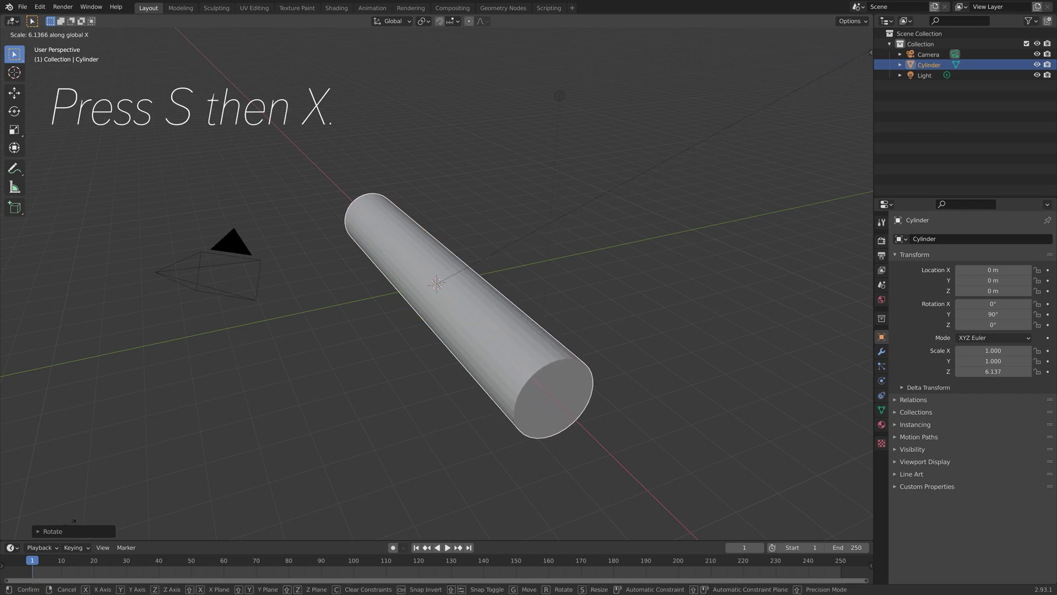
{"action": "left_click", "coordinate": [68, 526]}
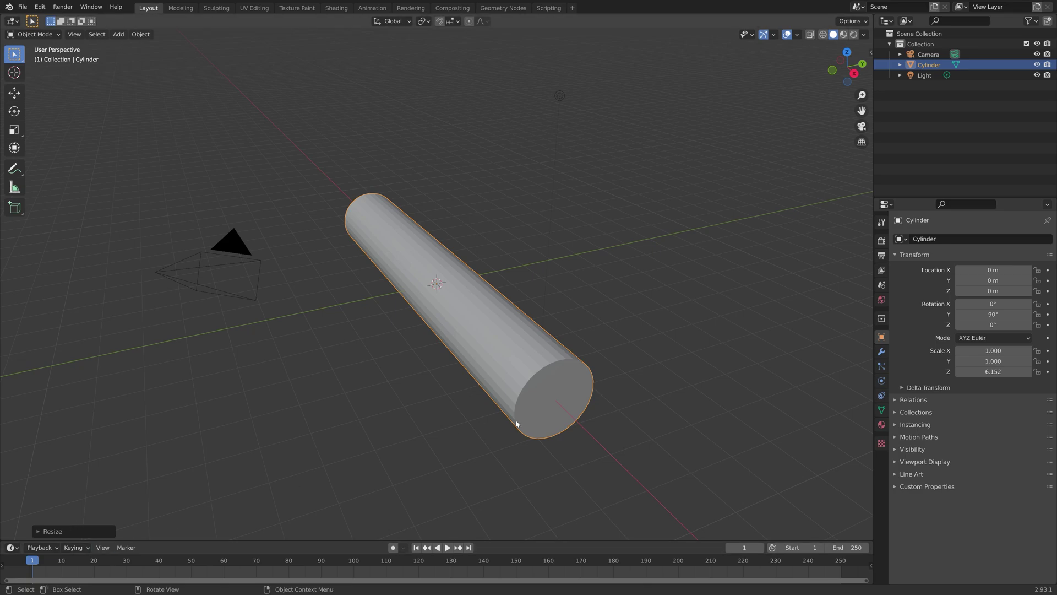
{"action": "key", "text": "ctrl+a"}
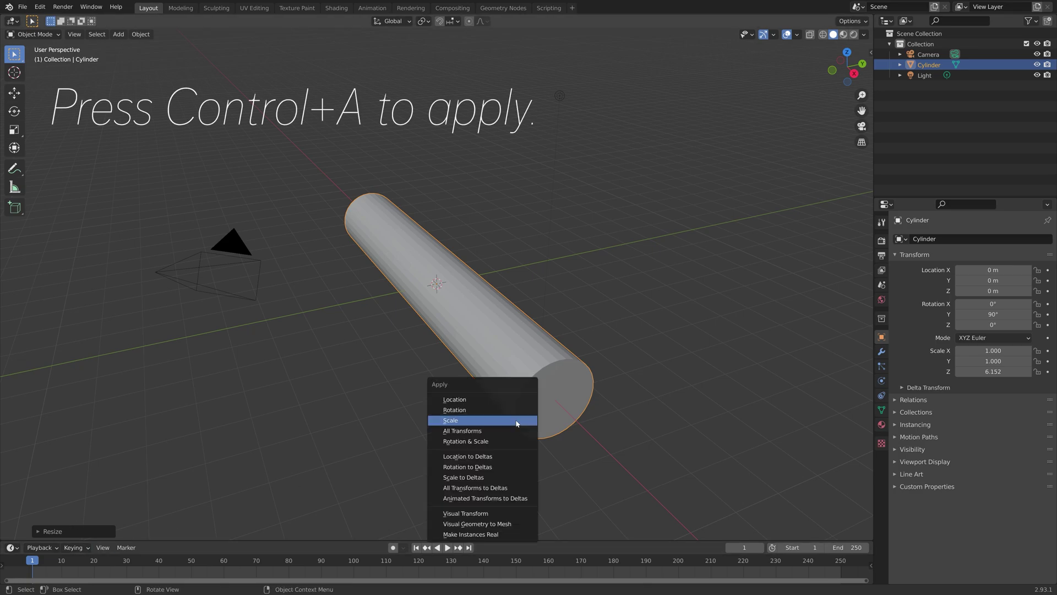
{"action": "left_click", "coordinate": [503, 430]}
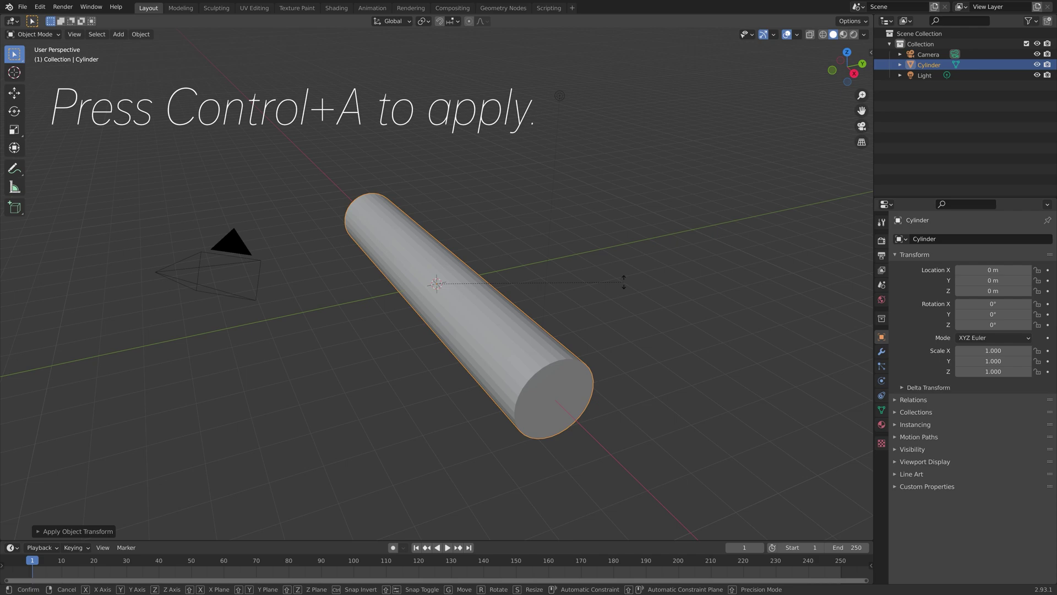
- Show the transform sidebar and add a driver to the cylinder's X rotation
{"action": "key", "text": "r"}
{"action": "key", "text": "x"}
{"action": "key", "text": "Escape"}
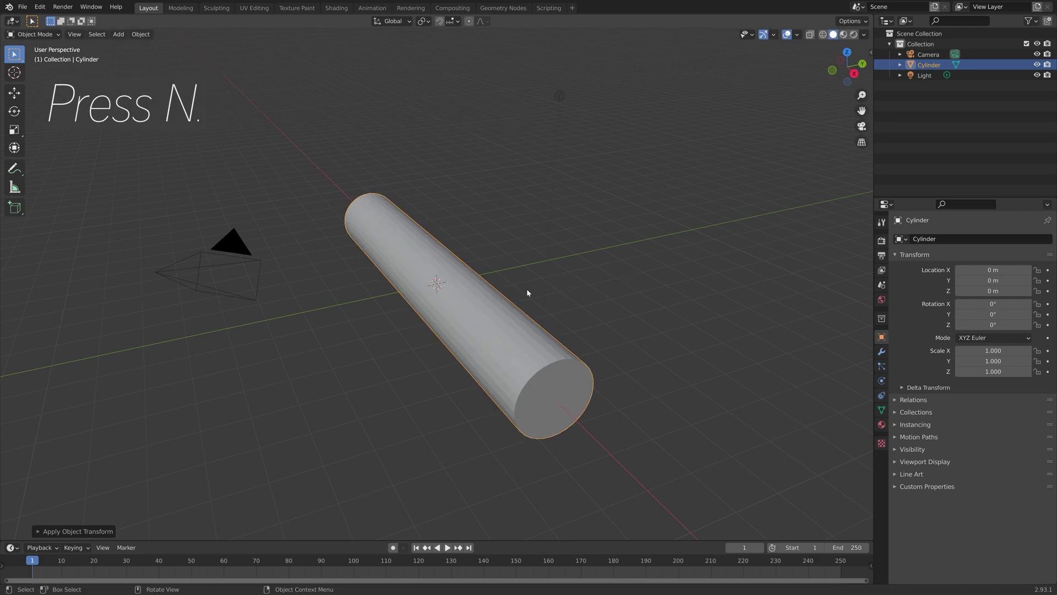
{"action": "key", "text": "n"}
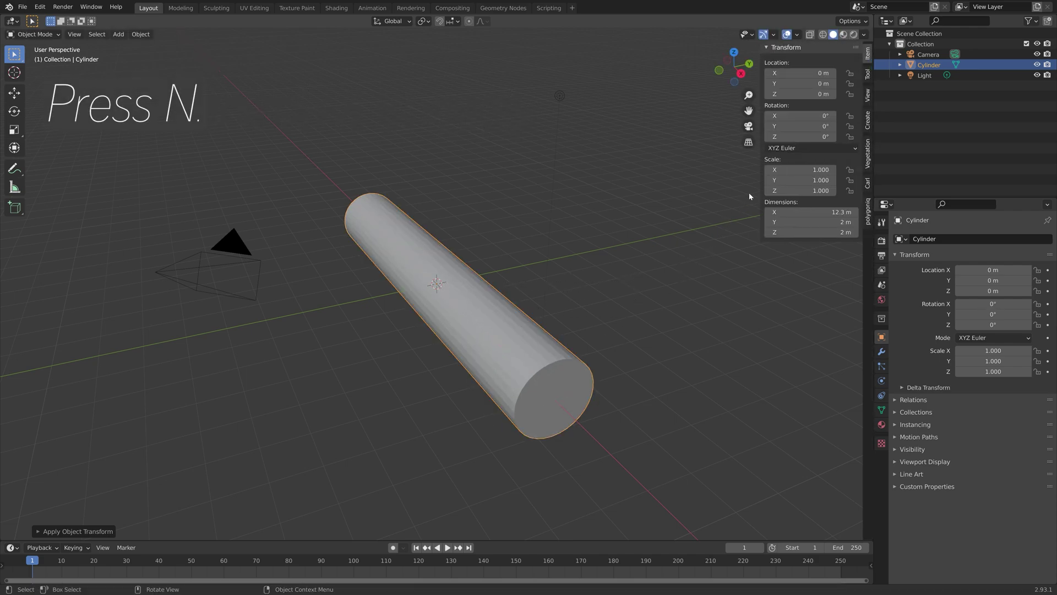
{"action": "right_click", "coordinate": [801, 115]}
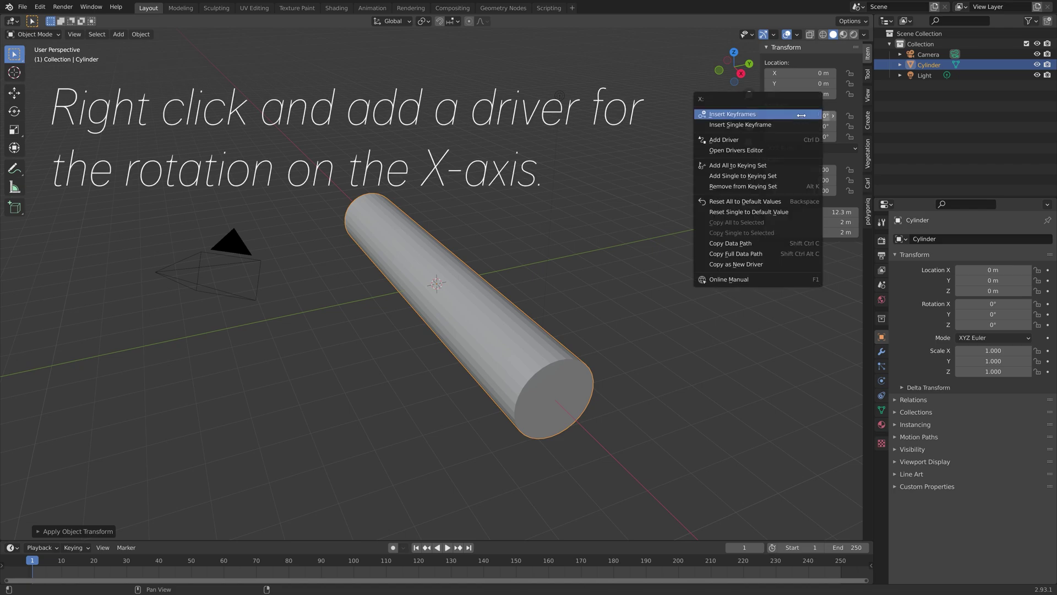
{"action": "left_click", "coordinate": [776, 139]}
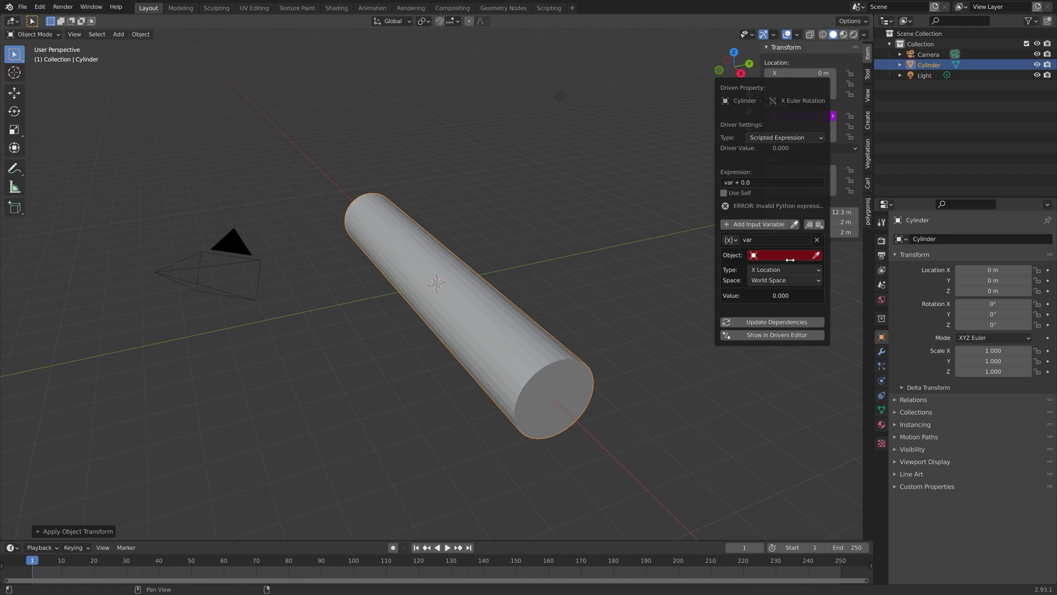
- Set the driver variable to read the Cylinder object's Y Location
{"action": "left_click", "coordinate": [799, 254]}
{"action": "left_click", "coordinate": [784, 271]}
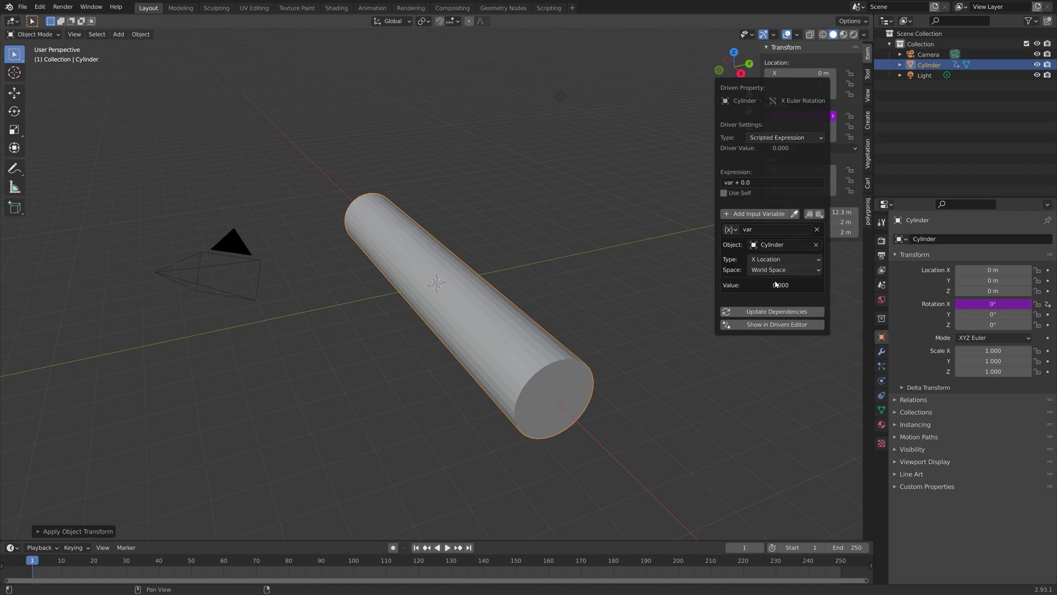
{"action": "left_click", "coordinate": [784, 261]}
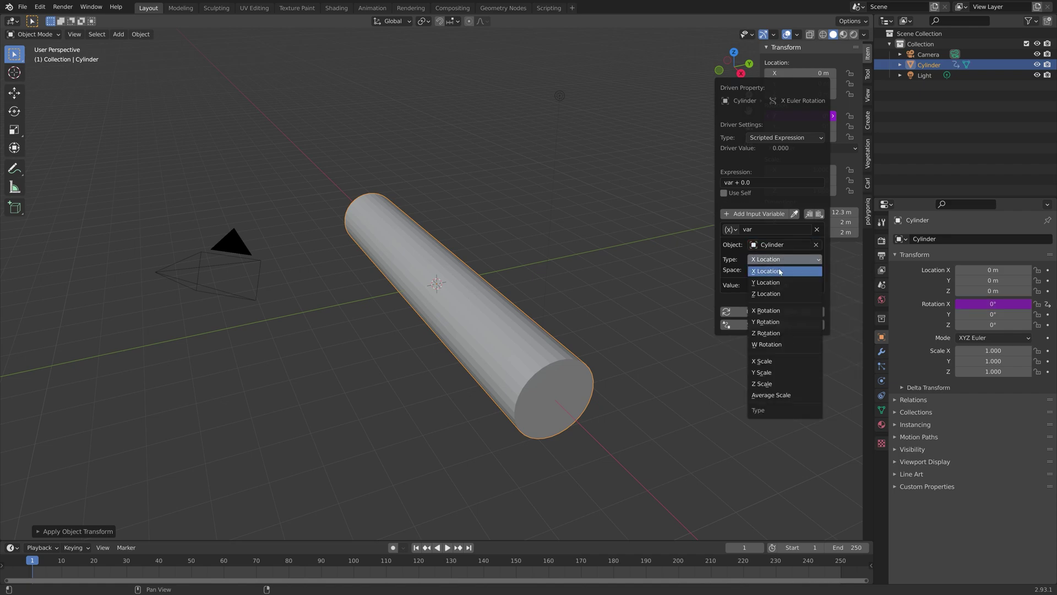
{"action": "left_click", "coordinate": [779, 272]}
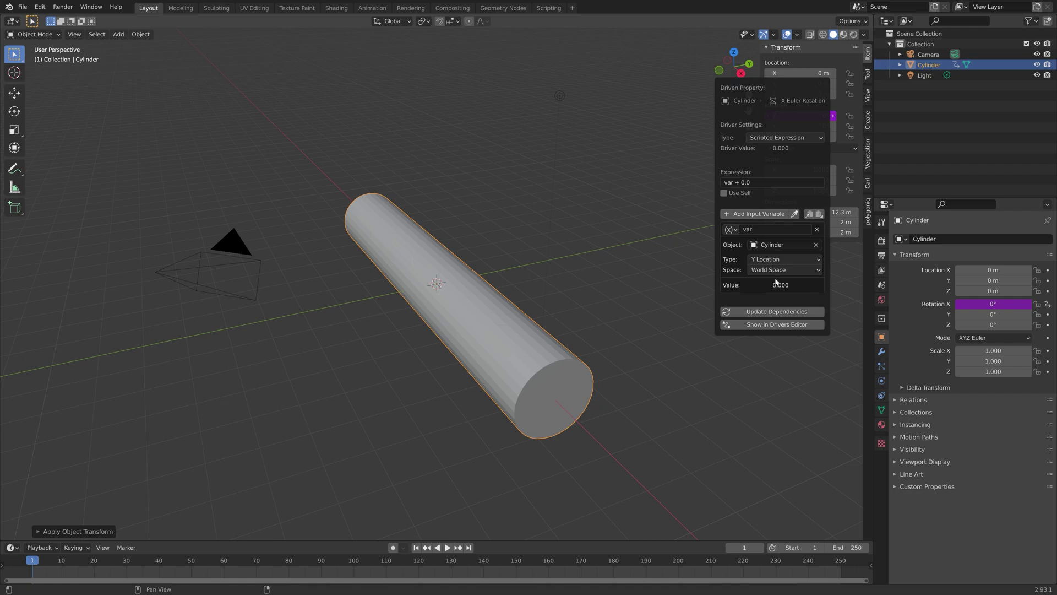
{"action": "middle_click_drag", "start_coordinate": [527, 311], "coordinate": [493, 282]}
{"action": "key", "text": "KP_1"}
{"action": "key", "text": "KP_3"}
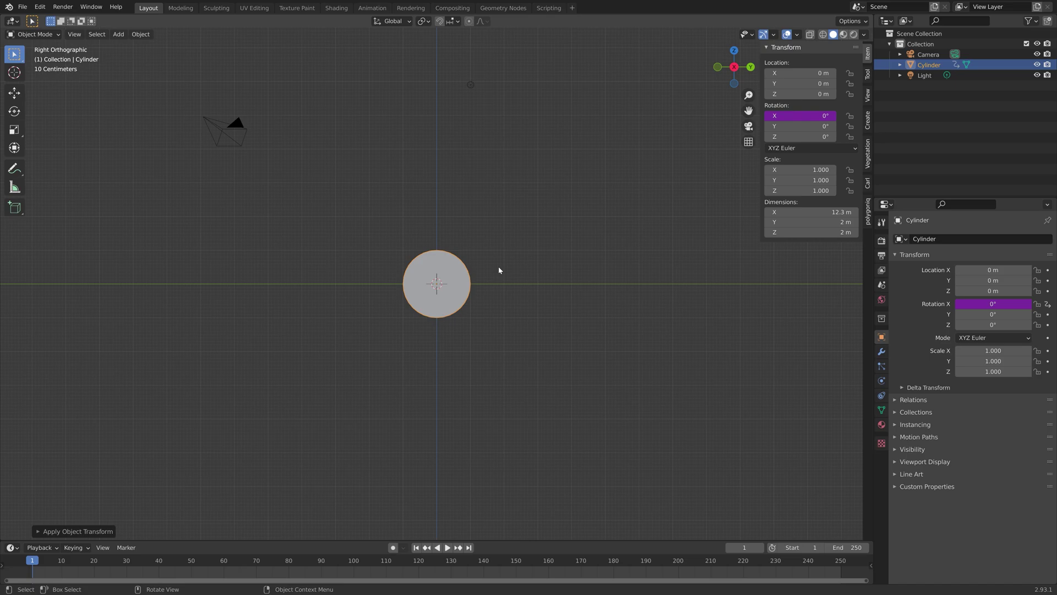
{"action": "scroll", "coordinate": [479, 275], "scroll_direction": "up", "scroll_amount": 6}
{"action": "scroll", "coordinate": [471, 319], "scroll_direction": "up", "scroll_amount": 2}
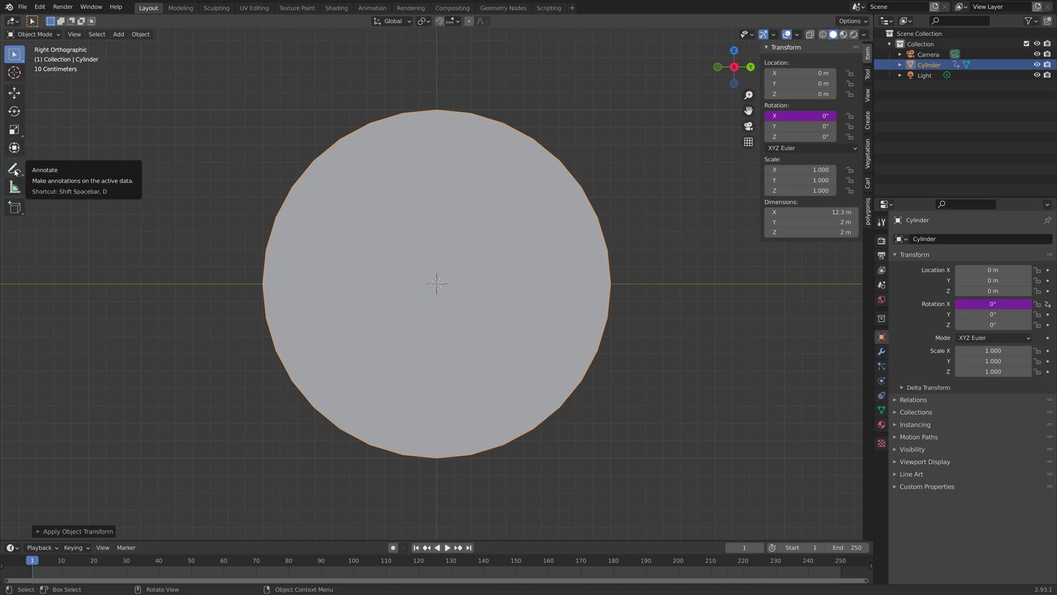
{"action": "left_click", "coordinate": [14, 188]}
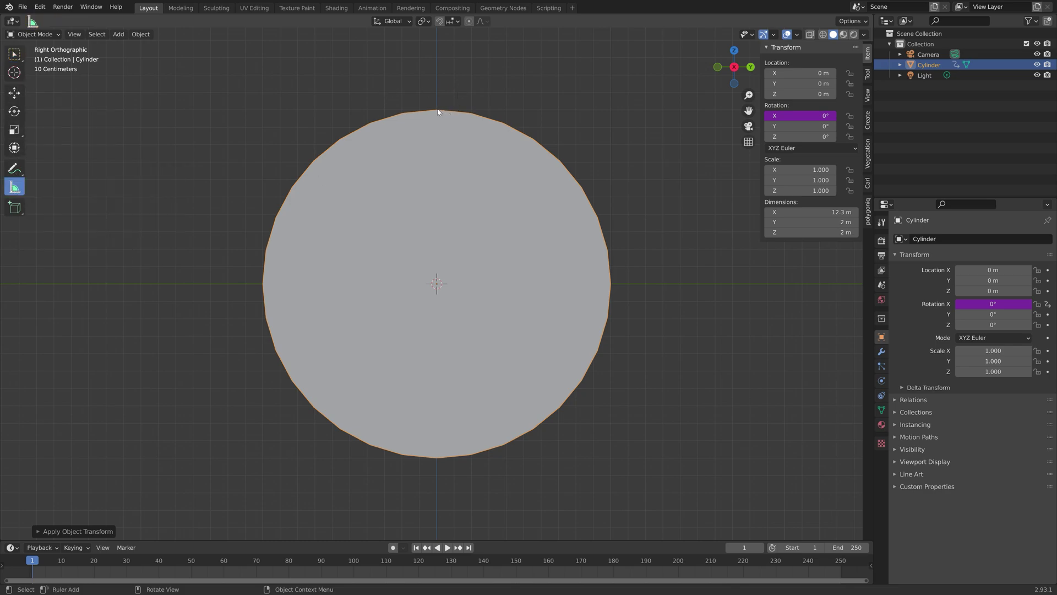
{"action": "left_click_drag", "start_coordinate": [438, 111], "coordinate": [436, 457]}
{"action": "middle_click_drag", "start_coordinate": [544, 259], "coordinate": [580, 284]}
{"action": "scroll", "coordinate": [580, 284], "scroll_direction": "down", "scroll_amount": 5}
{"action": "key", "text": "w"}
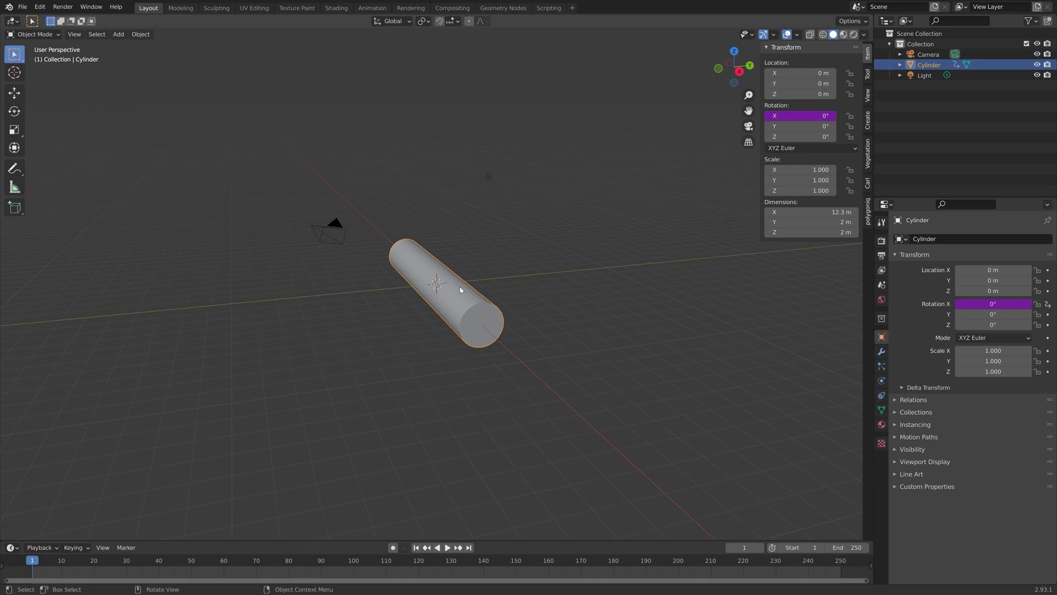
- Test-slide the cylinder along Y, then change the X-rotation driver expression to -var*2/2
{"action": "right_click", "coordinate": [804, 116]}
{"action": "key", "text": "g"}
{"action": "key", "text": "y"}
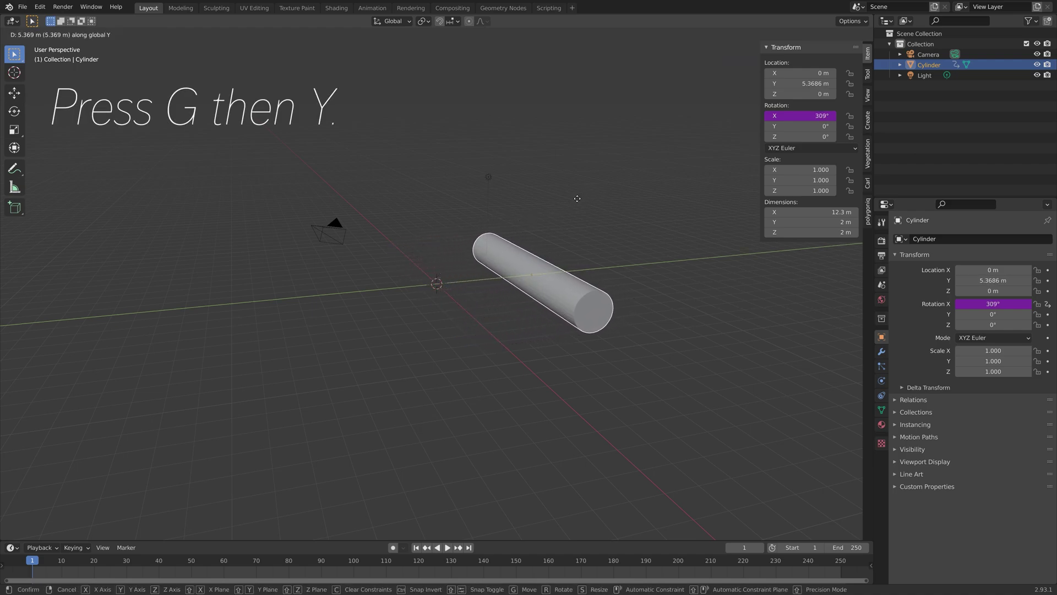
{"action": "right_click", "coordinate": [512, 219]}
{"action": "right_click", "coordinate": [819, 115]}
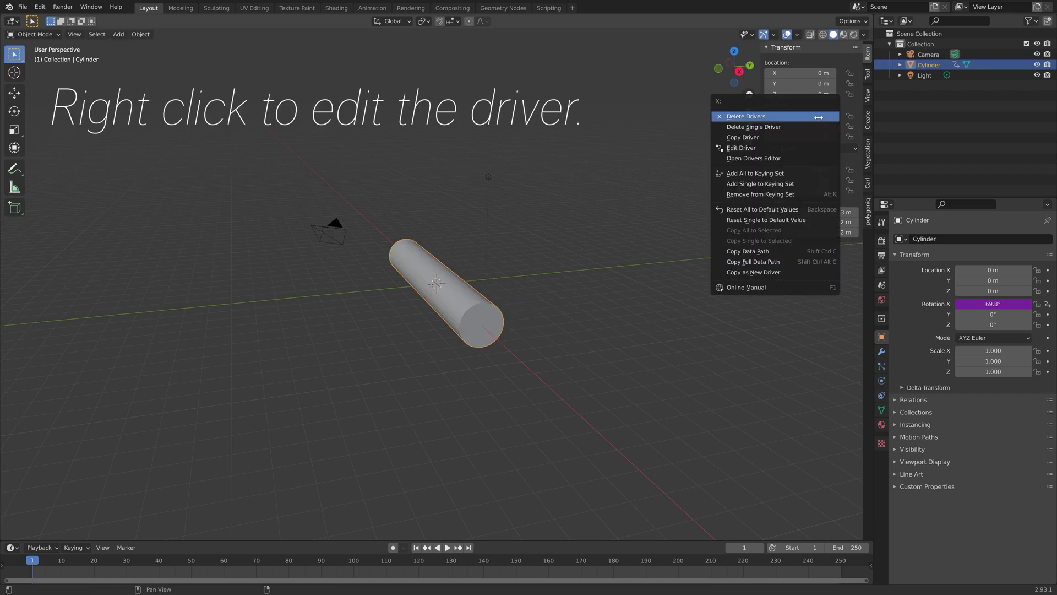
{"action": "left_click", "coordinate": [770, 148]}
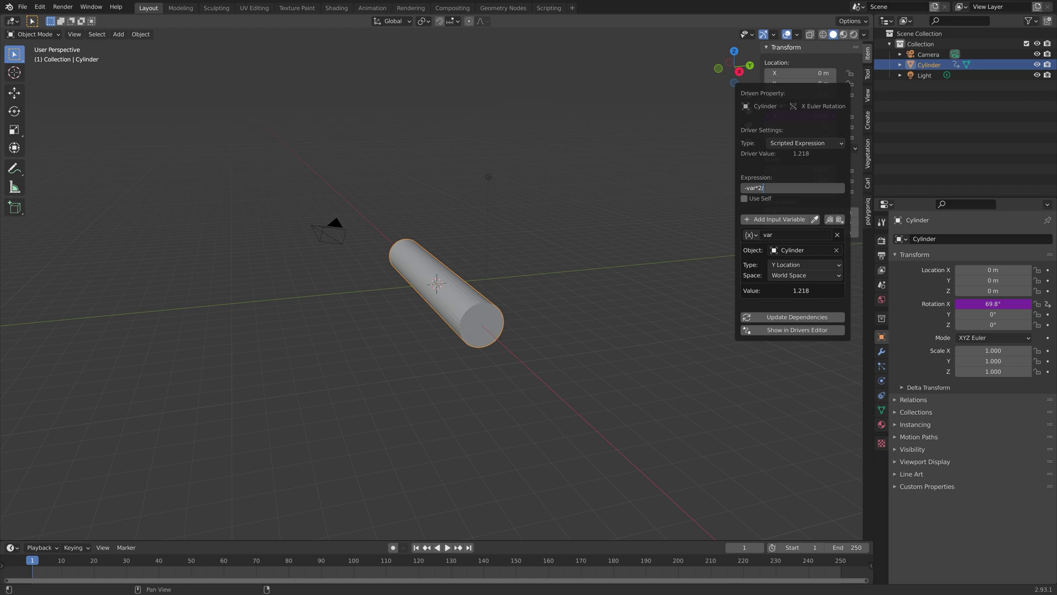
{"action": "key", "text": "Return"}
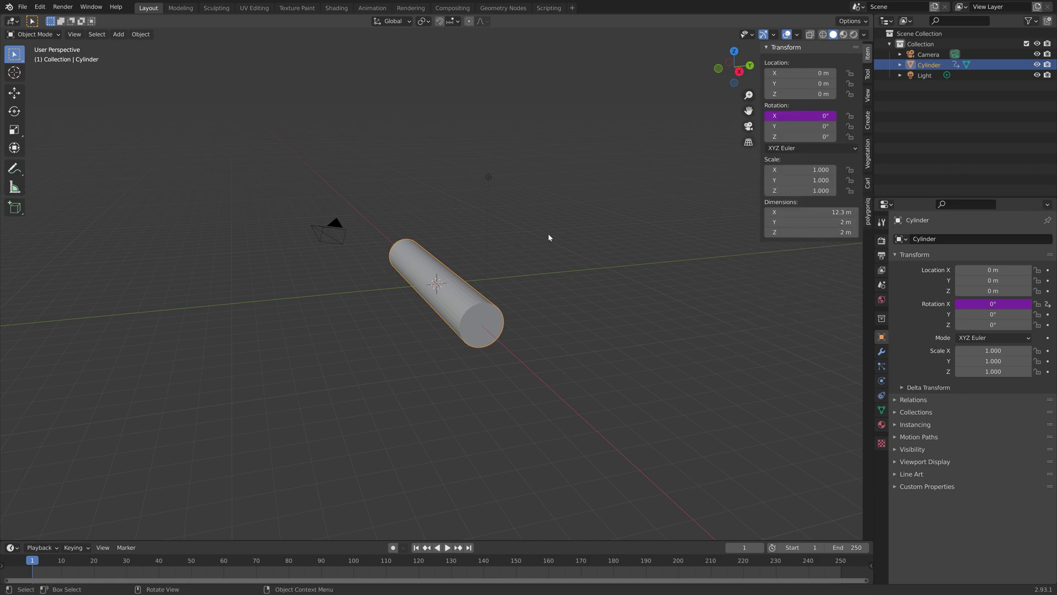
- Test-slide the cylinder along Y, enlarge it, and update the X-rotation driver expression
{"action": "key", "text": "g"}
{"action": "key", "text": "y"}
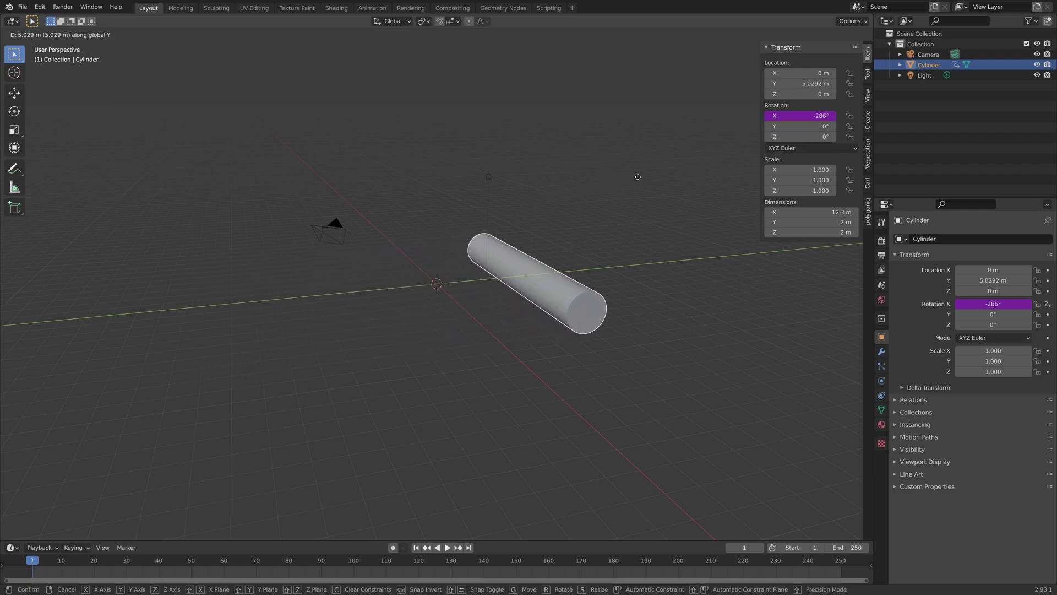
{"action": "key", "text": "Escape"}
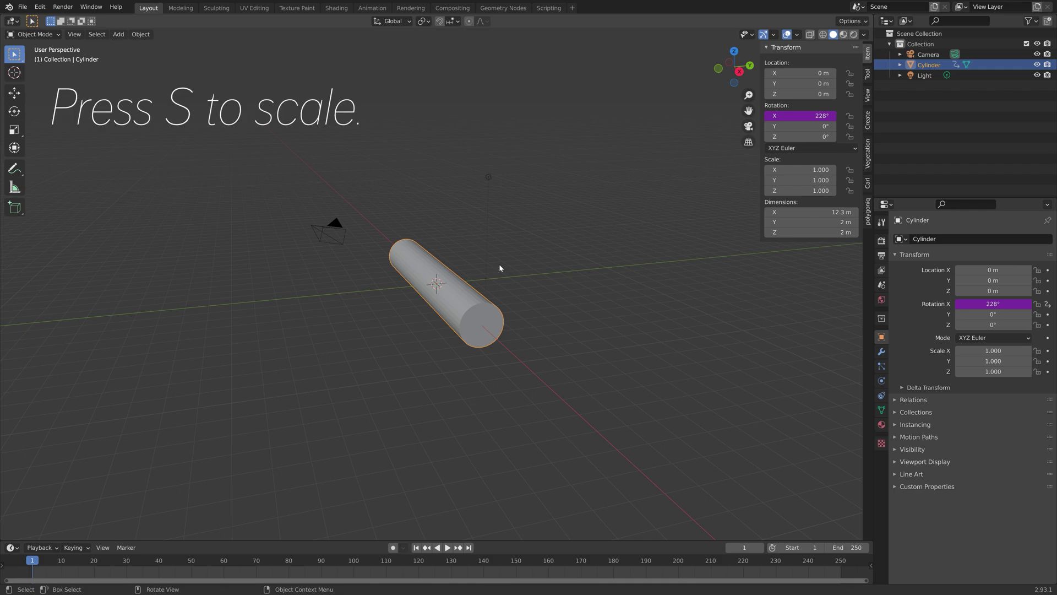
{"action": "key", "text": "s"}
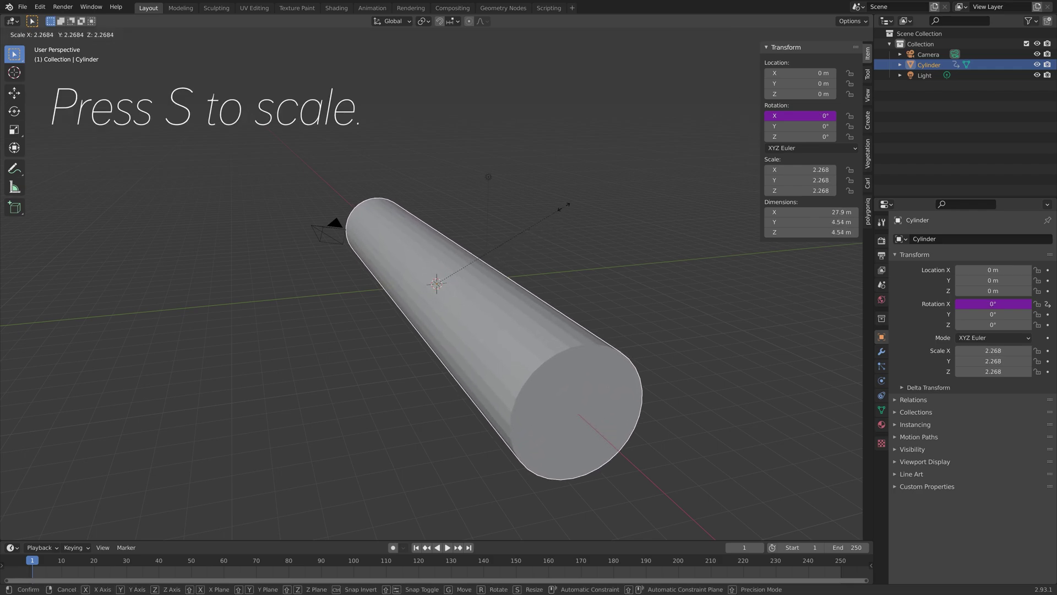
{"action": "left_click", "coordinate": [569, 203]}
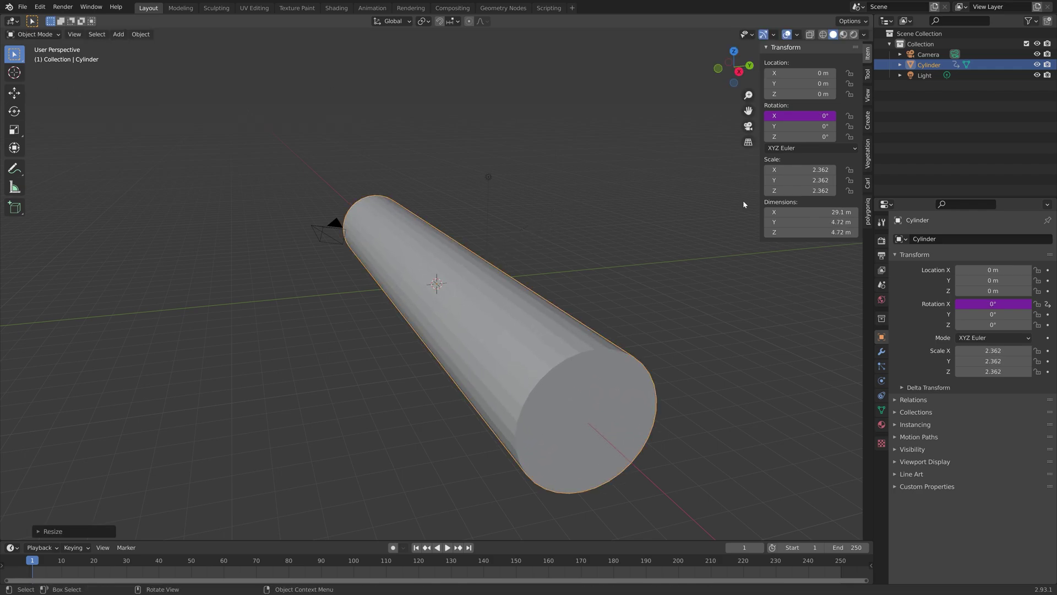
{"action": "right_click", "coordinate": [798, 117]}
{"action": "left_click", "coordinate": [798, 113]}
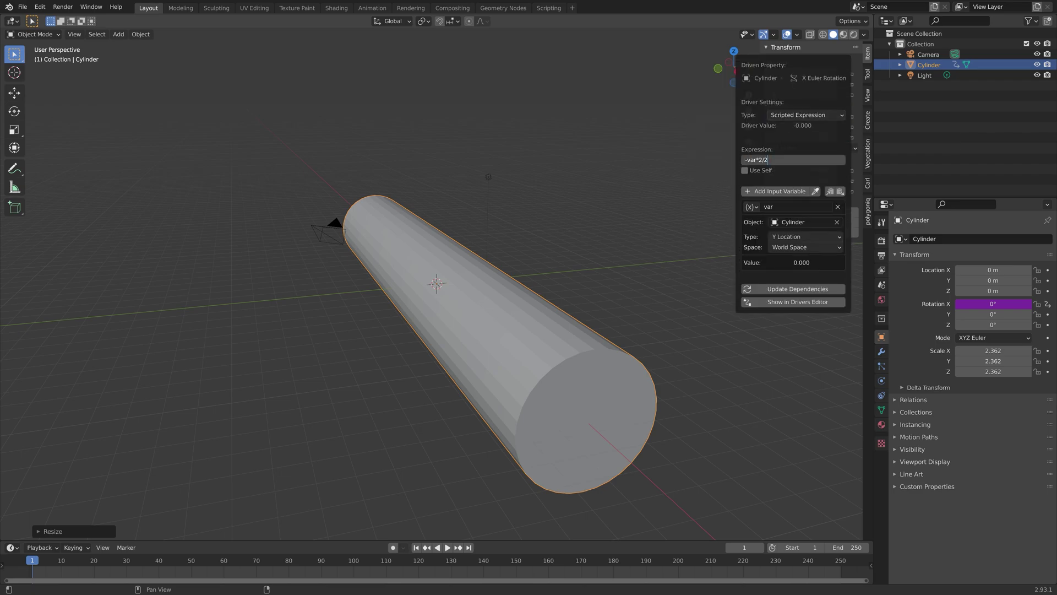
{"action": "key", "text": "Return"}
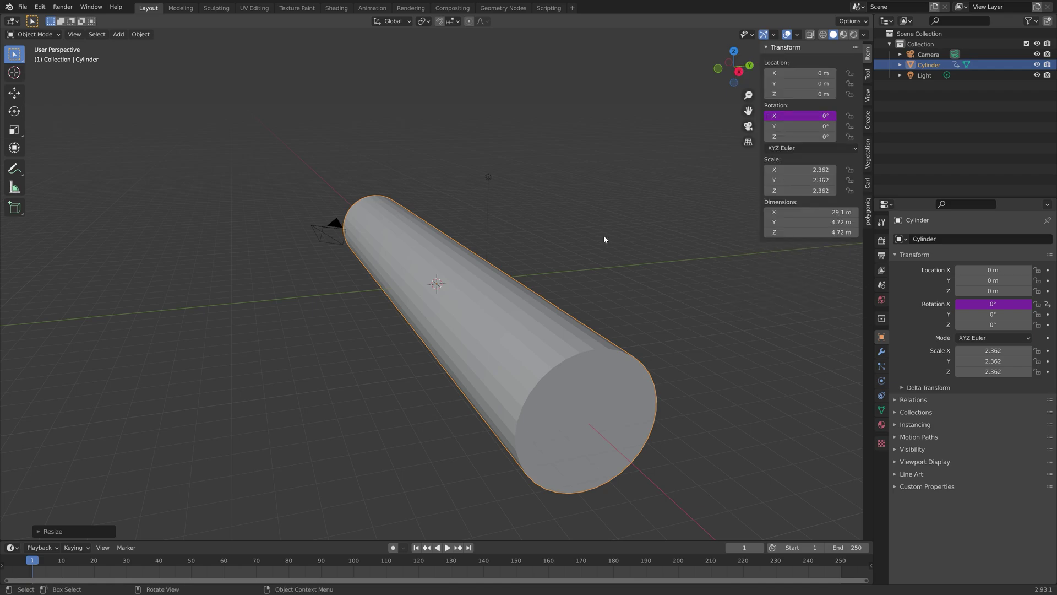
- Undo the enlargement so the cylinder returns to scale 1.000 with 0° X rotation
{"action": "key", "text": "g"}
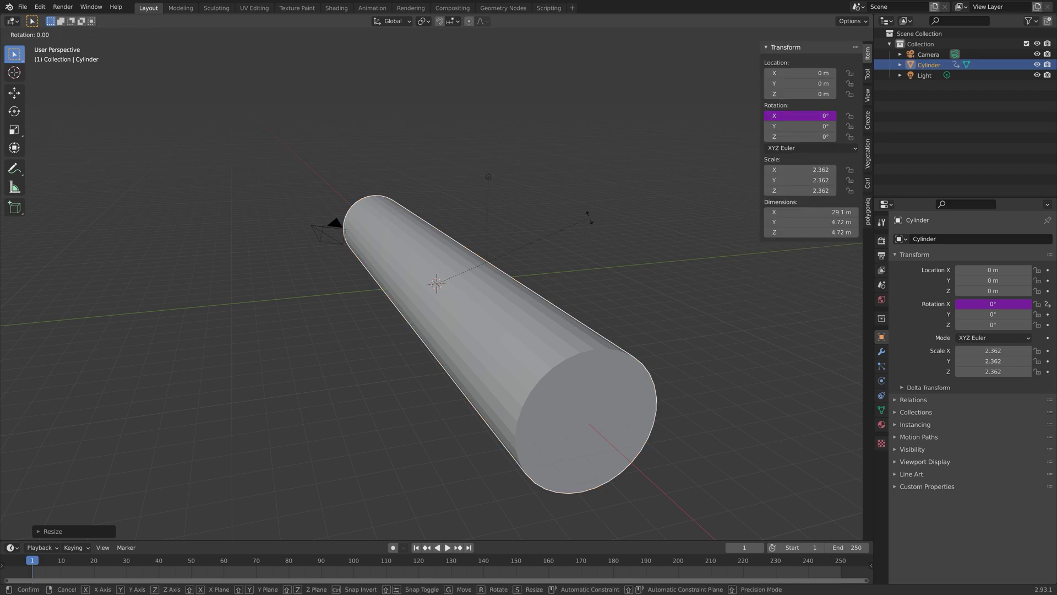
{"action": "key", "text": "y"}
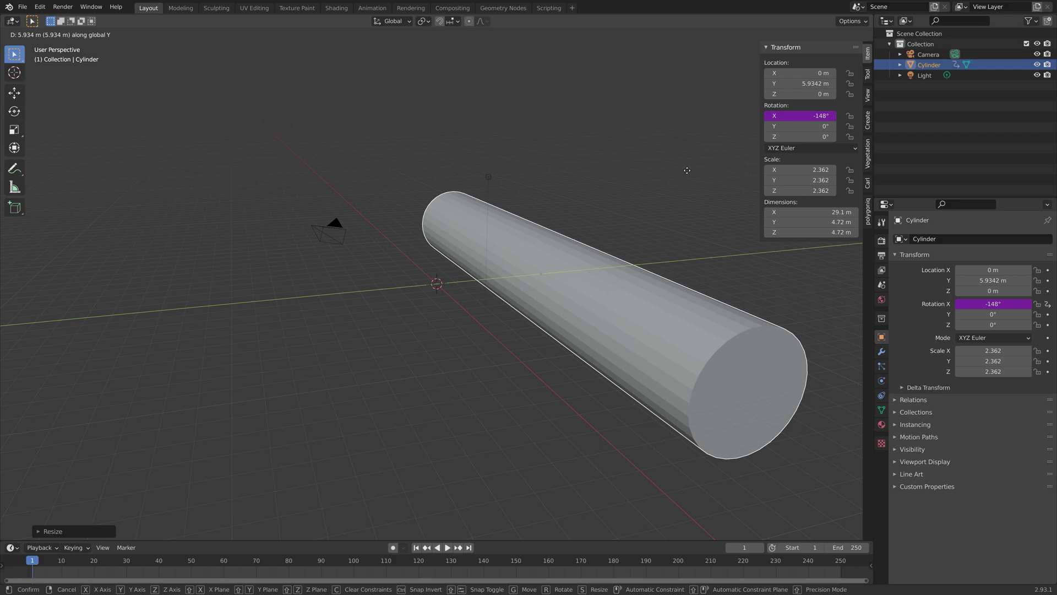
{"action": "key", "text": "Escape"}
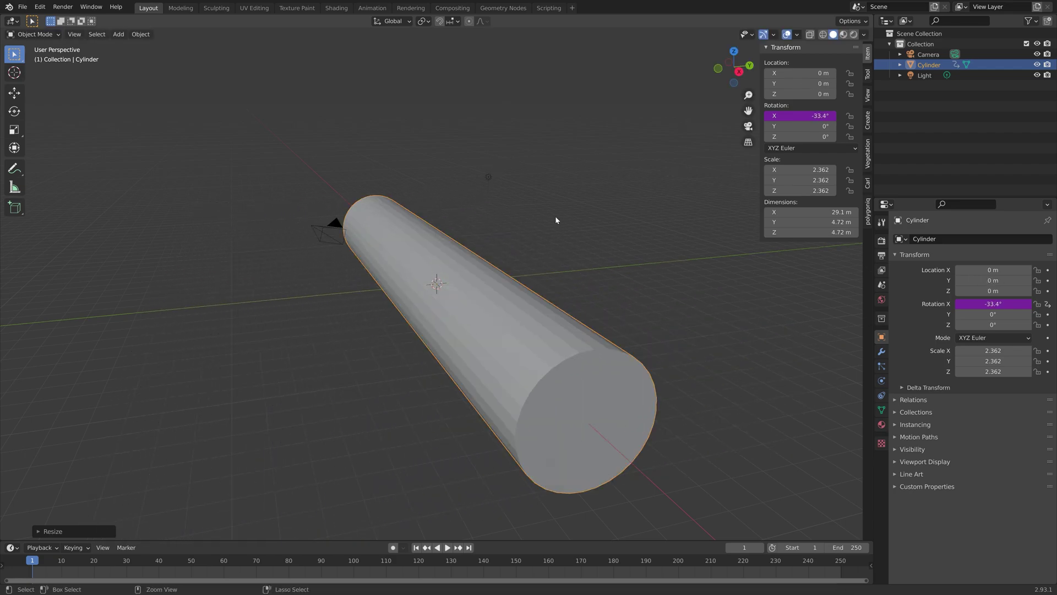
{"action": "key", "text": "ctrl+z"}
{"action": "right_click", "coordinate": [800, 127]}
{"action": "left_click", "coordinate": [770, 111]}
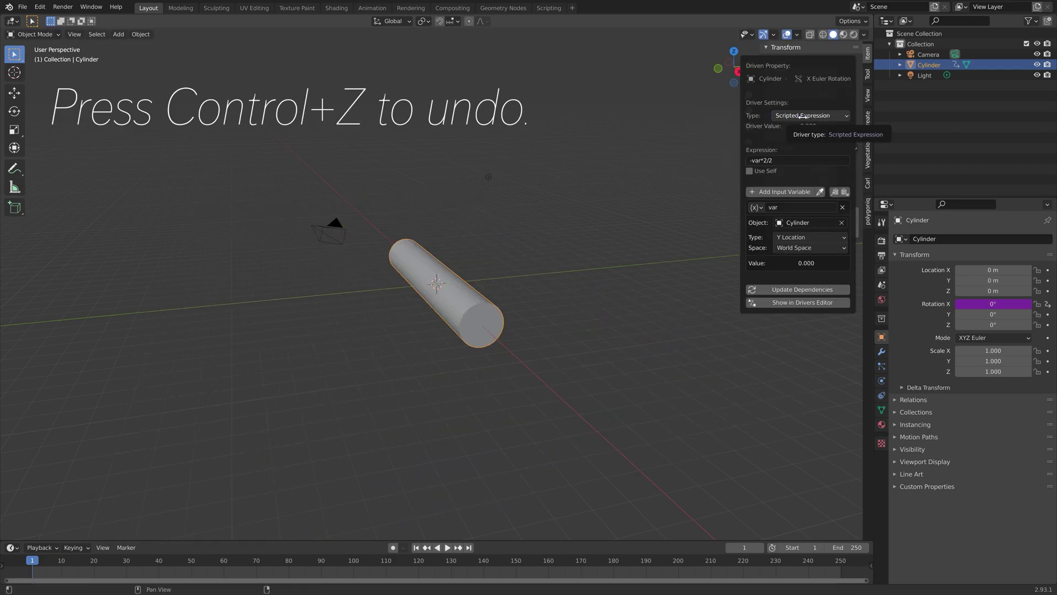
{"action": "middle_click_drag", "start_coordinate": [564, 229], "coordinate": [764, 157]}
- Save the scene as tut.blend in the Satisfying rigid folder
{"action": "middle_click_drag", "start_coordinate": [512, 247], "coordinate": [455, 287]}
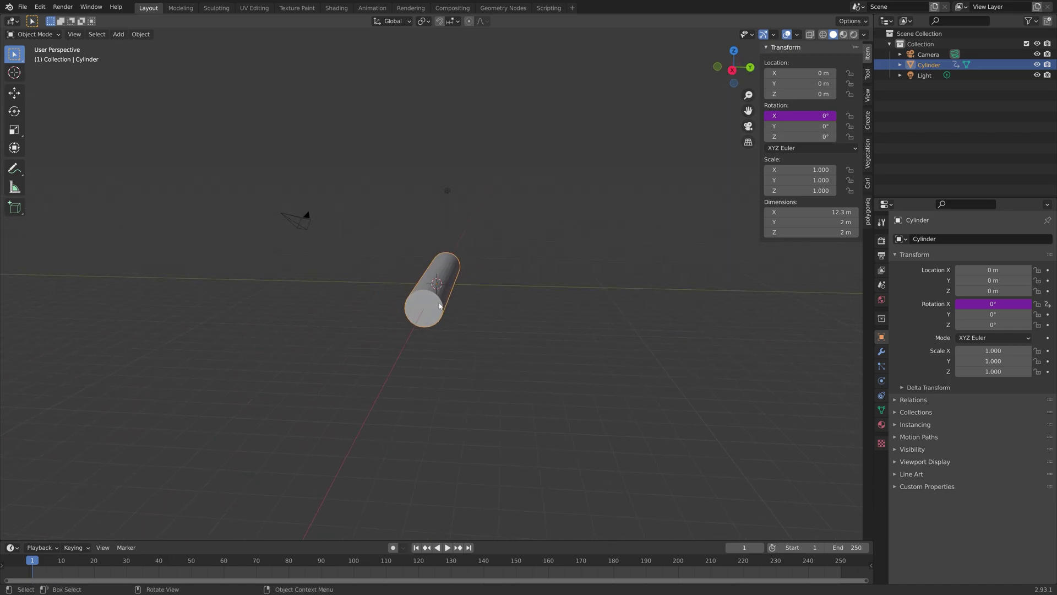
{"action": "left_click", "coordinate": [23, 7]}
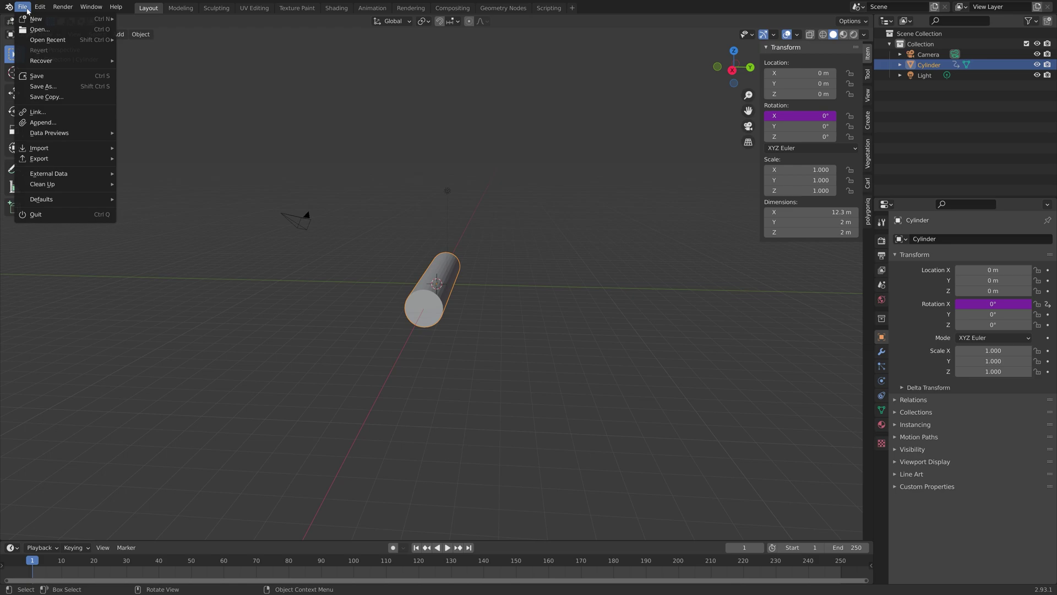
{"action": "left_click", "coordinate": [57, 86]}
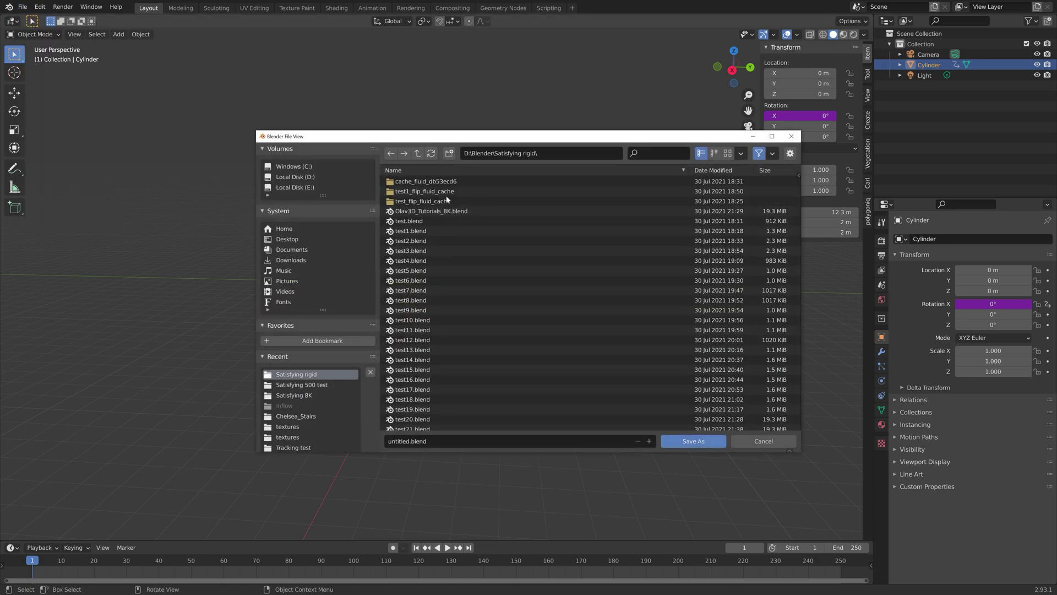
{"action": "left_click", "coordinate": [407, 441]}
{"action": "type", "text": "tut"}
{"action": "key", "text": "Return"}
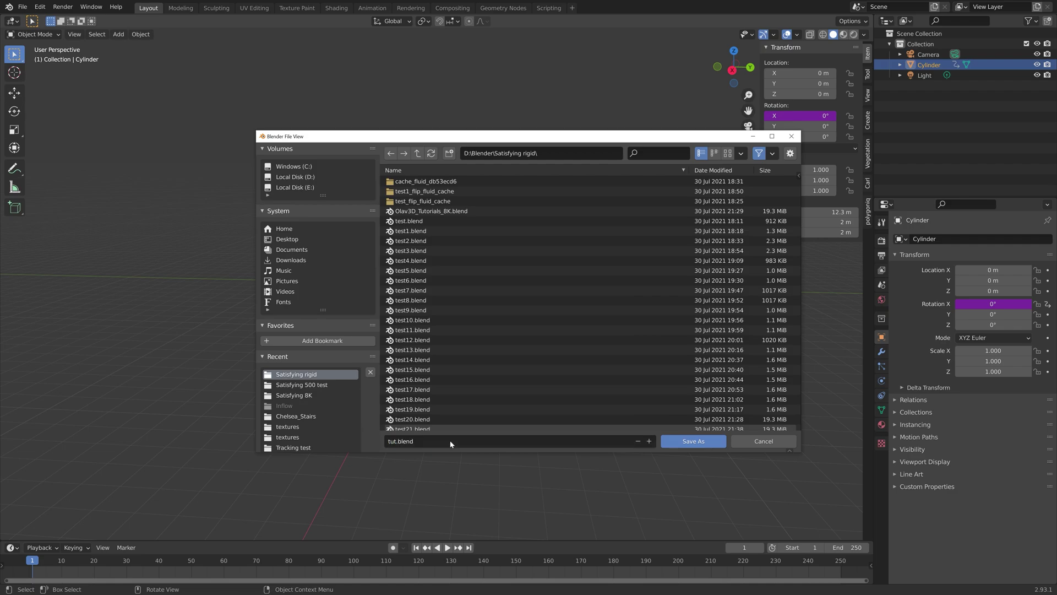
{"action": "left_click", "coordinate": [688, 441]}
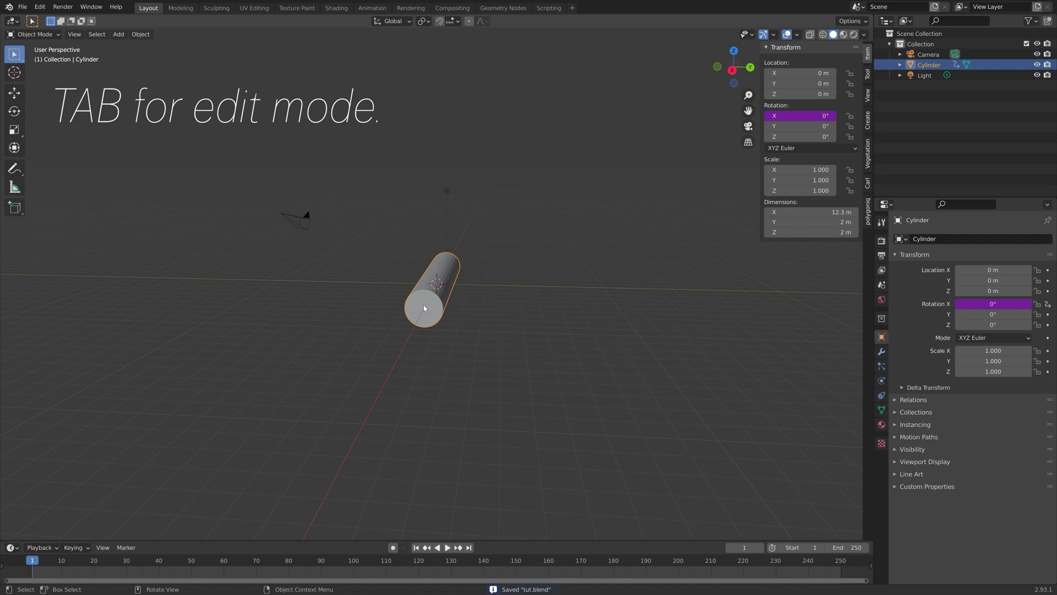
- Select both end-cap faces of the cylinder in Edit Mode
{"action": "key", "text": "Tab"}
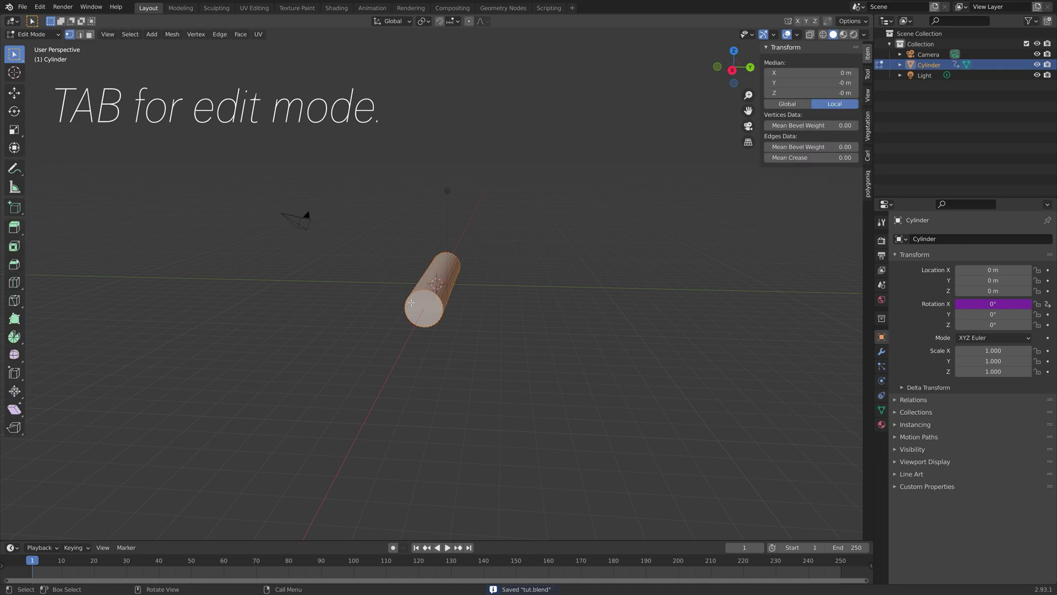
{"action": "scroll", "coordinate": [349, 260], "scroll_direction": "up", "scroll_amount": 2}
{"action": "left_click", "coordinate": [90, 34]}
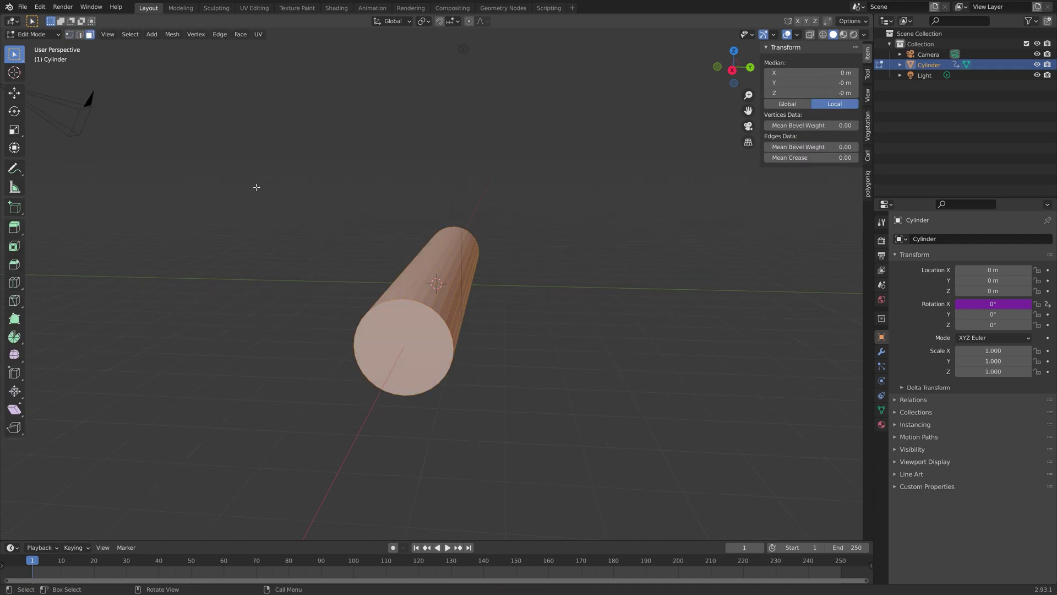
{"action": "left_click", "coordinate": [397, 345]}
{"action": "middle_click_drag", "start_coordinate": [397, 344], "coordinate": [491, 290]}
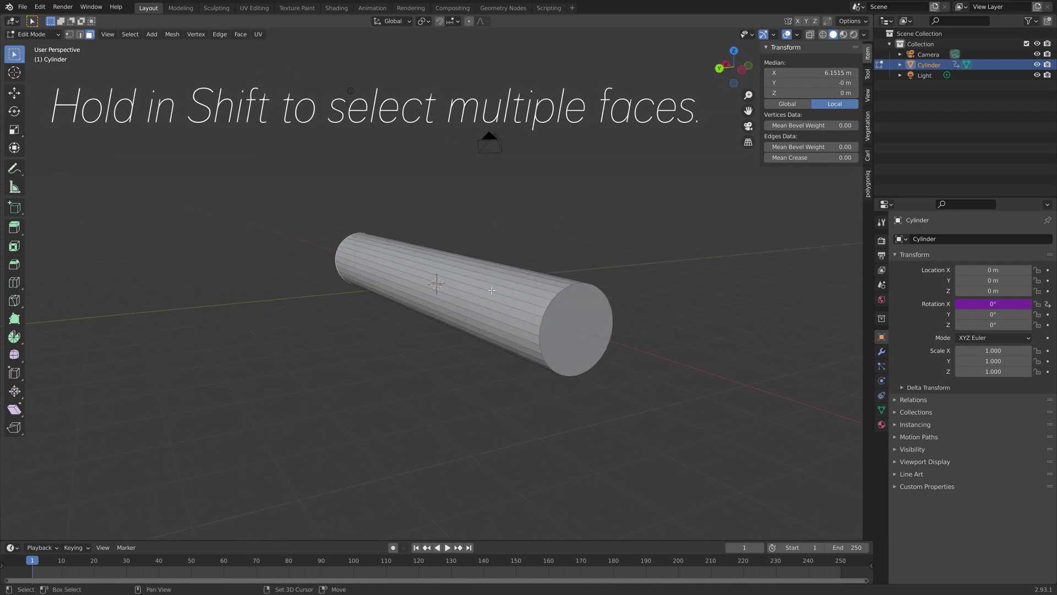
{"action": "left_click", "coordinate": [570, 314], "text": "shift"}
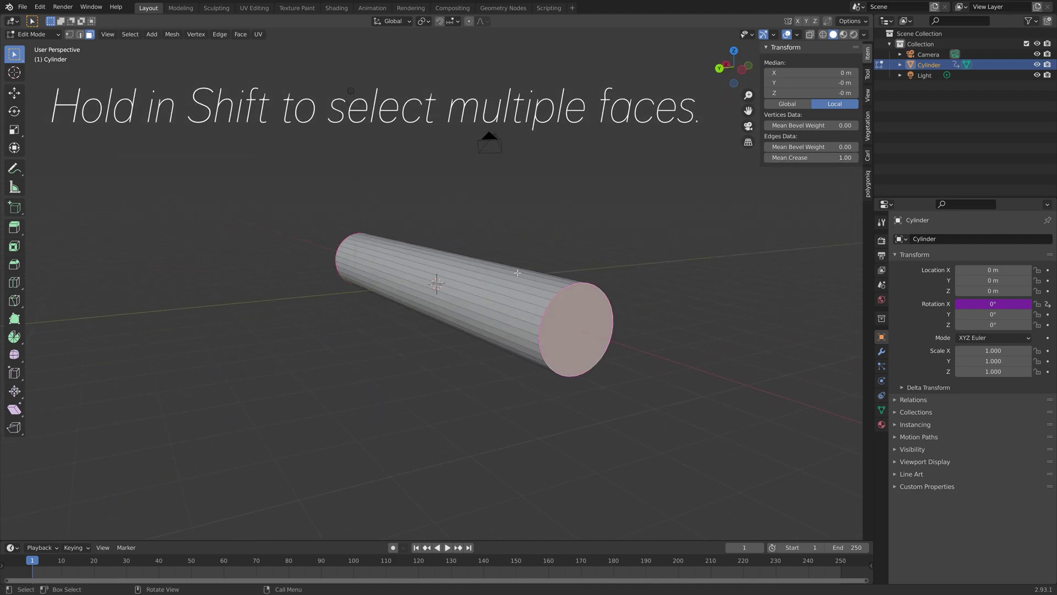
{"action": "key", "text": "Tab"}
- Add a Subdivision Surface modifier to the cylinder and shade it smooth
{"action": "left_click", "coordinate": [880, 350]}
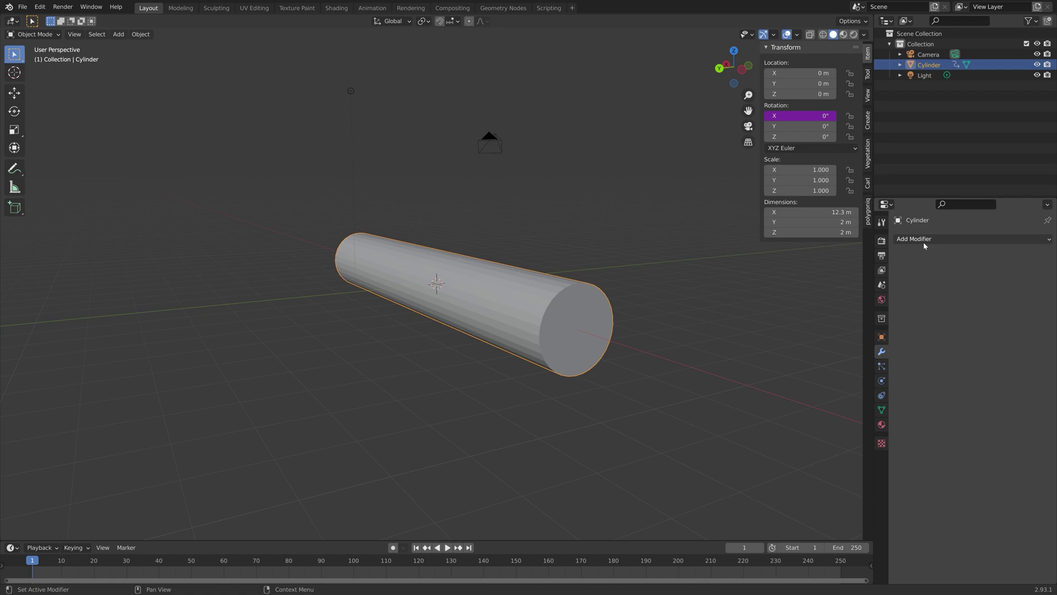
{"action": "left_click", "coordinate": [925, 239]}
{"action": "left_click", "coordinate": [862, 425]}
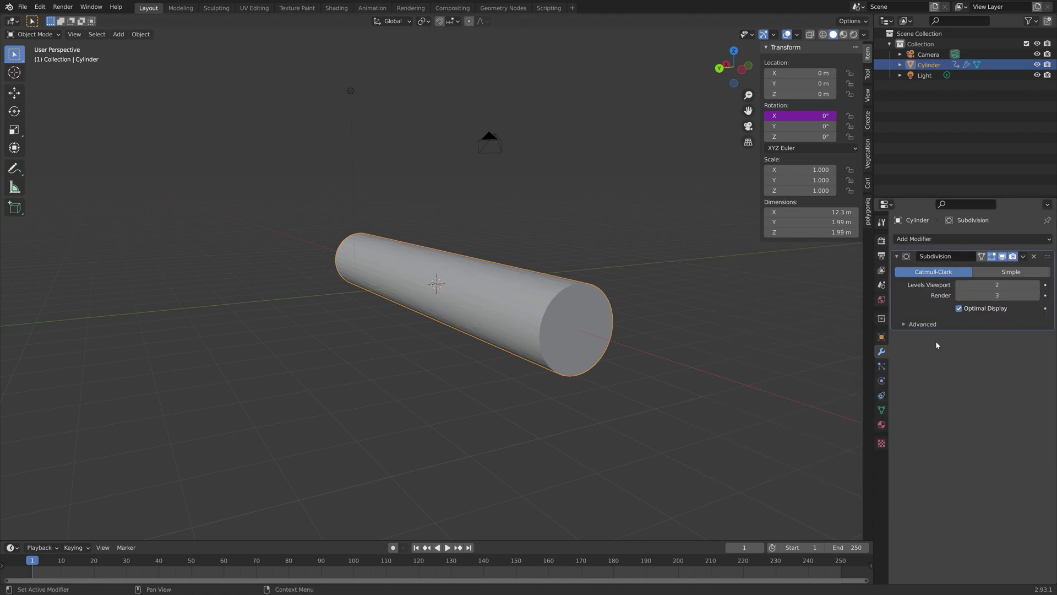
{"action": "left_click", "coordinate": [141, 34]}
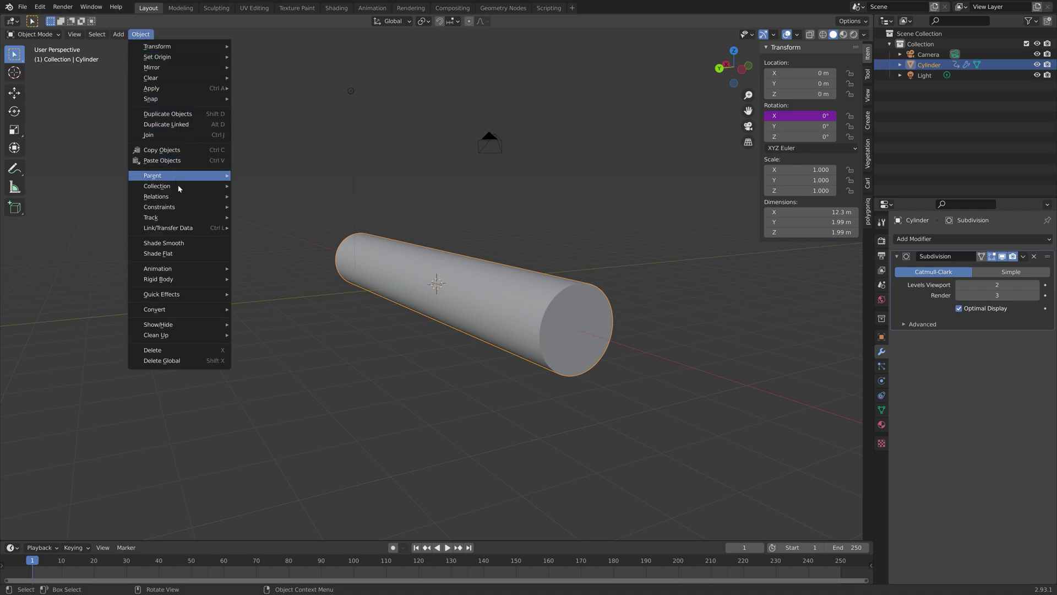
{"action": "left_click", "coordinate": [194, 244]}
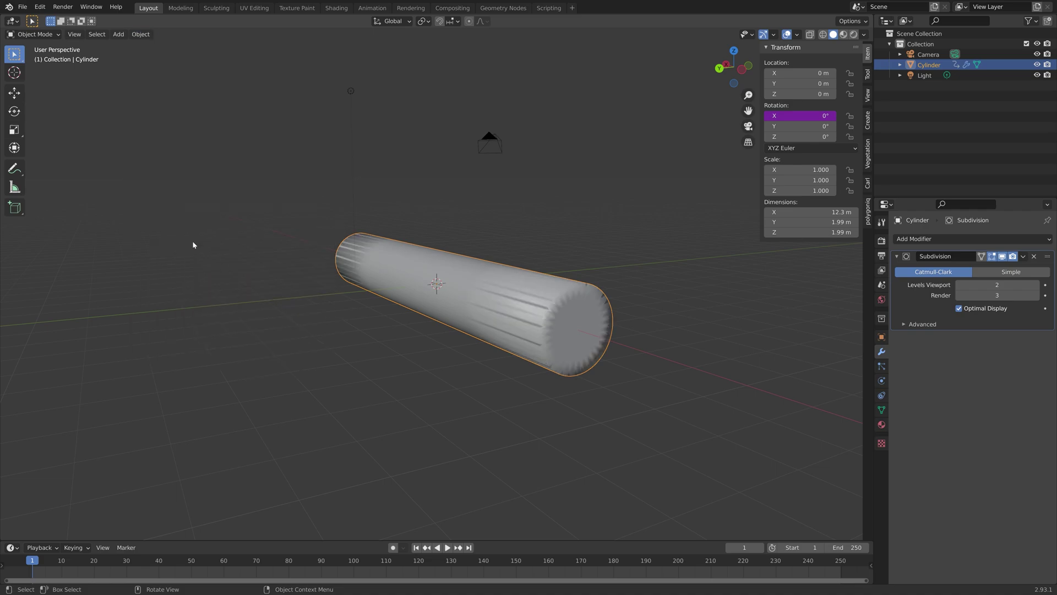
- Enable Auto Smooth at 30° in the cylinder's Normals settings
{"action": "left_click", "coordinate": [882, 407]}
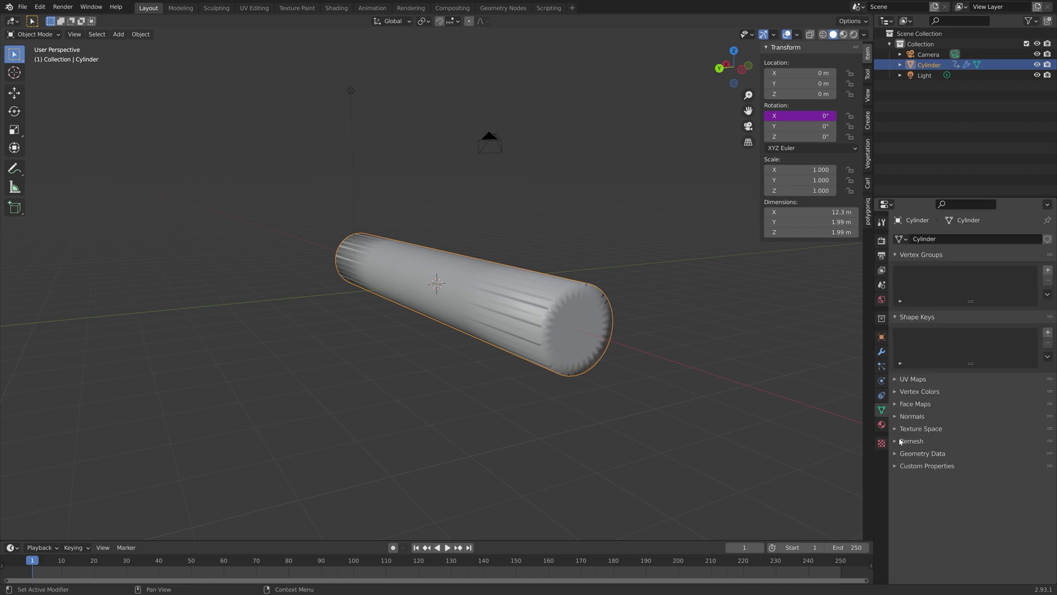
{"action": "left_click", "coordinate": [912, 416]}
{"action": "left_click", "coordinate": [958, 432]}
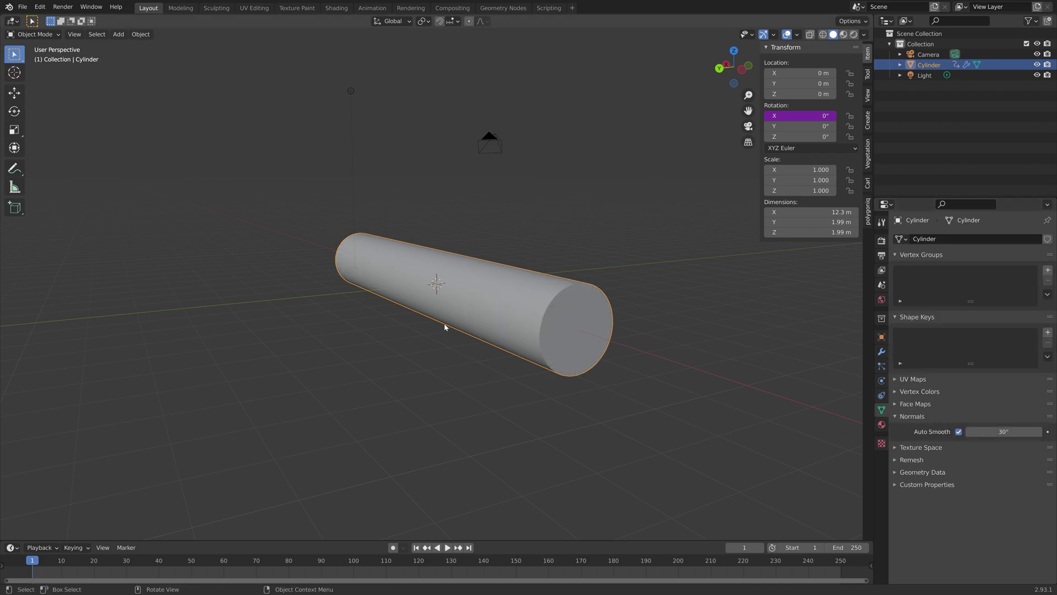
{"action": "middle_click_drag", "start_coordinate": [445, 327], "coordinate": [455, 304]}
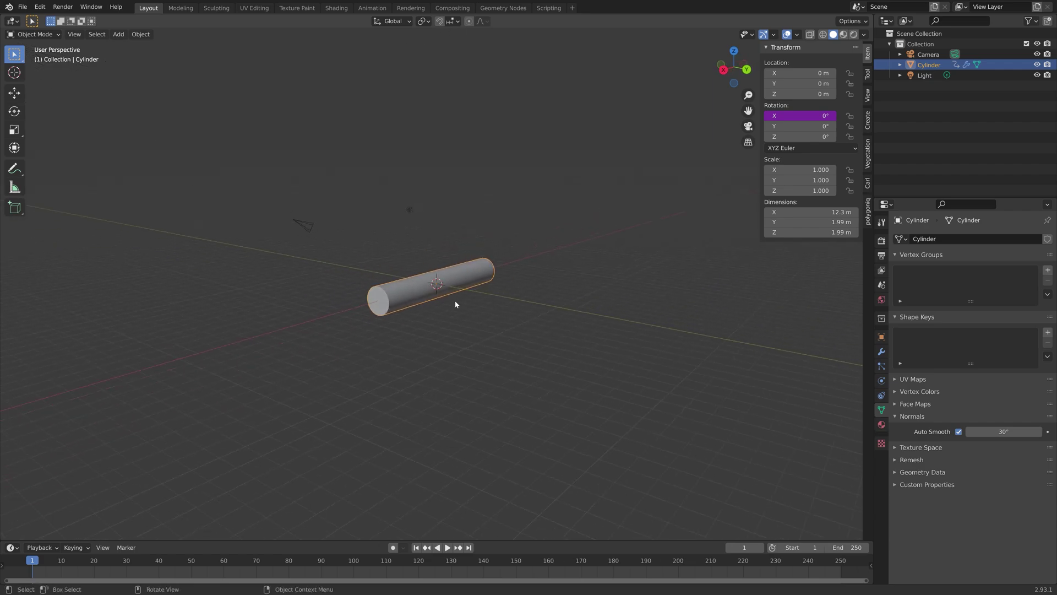
- Add a plane, scale it to 64.326 (129 m across), and lower it to Z -1 m
{"action": "key", "text": "shift+a"}
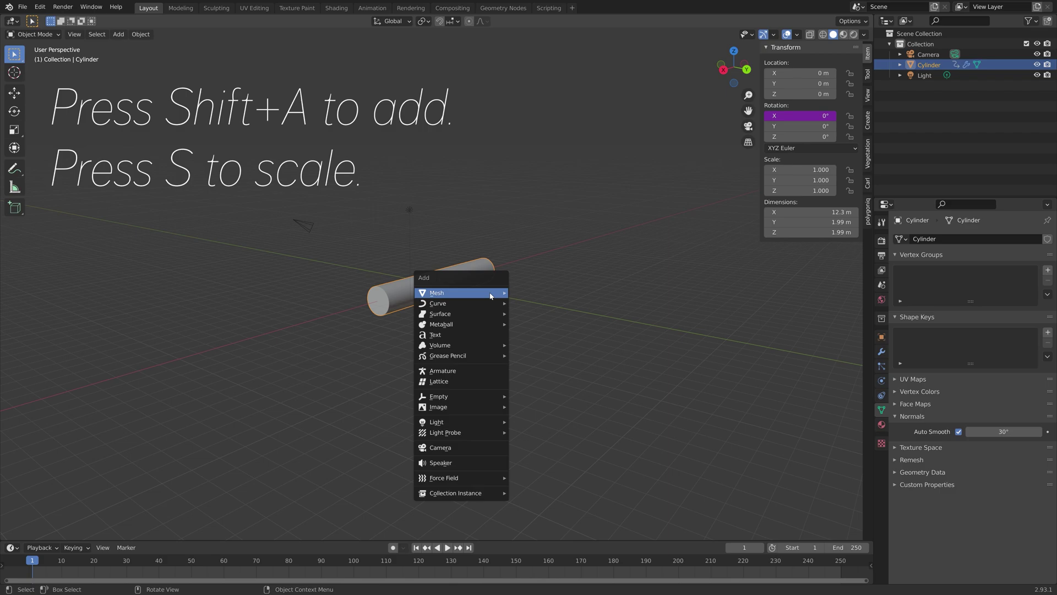
{"action": "mouse_move", "coordinate": [490, 291]}
{"action": "left_click", "coordinate": [528, 290]}
{"action": "key", "text": "s"}
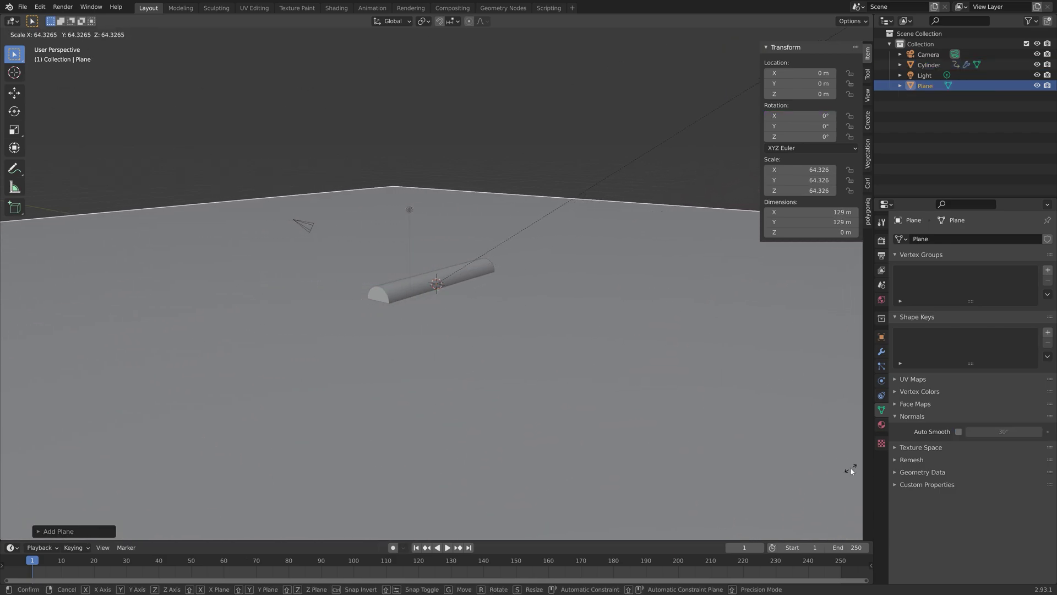
{"action": "left_click", "coordinate": [851, 467]}
{"action": "type", "text": "gz"}
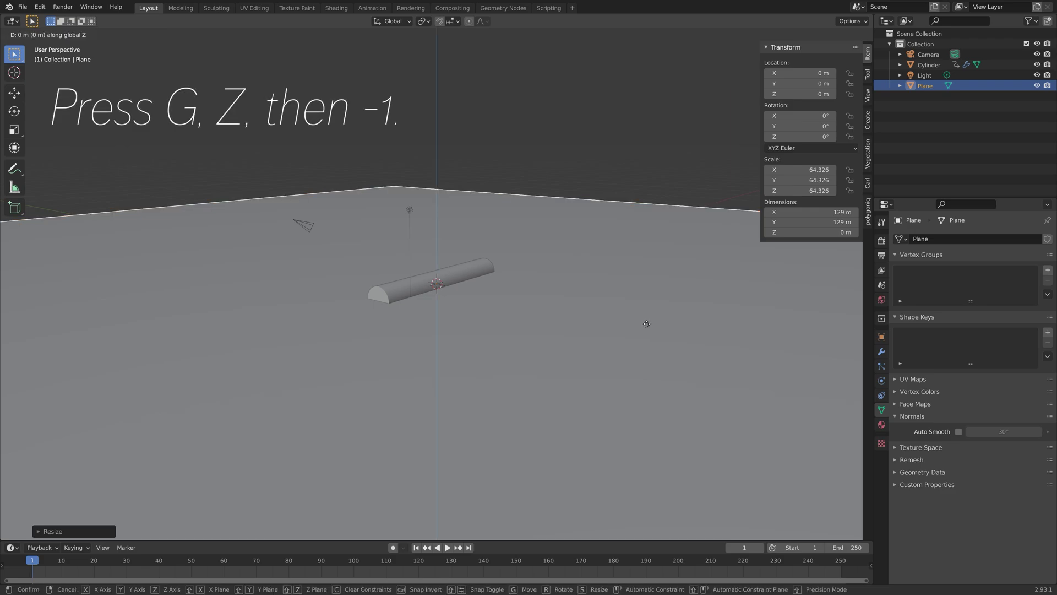
{"action": "type", "text": "-1"}
{"action": "key", "text": "Return"}
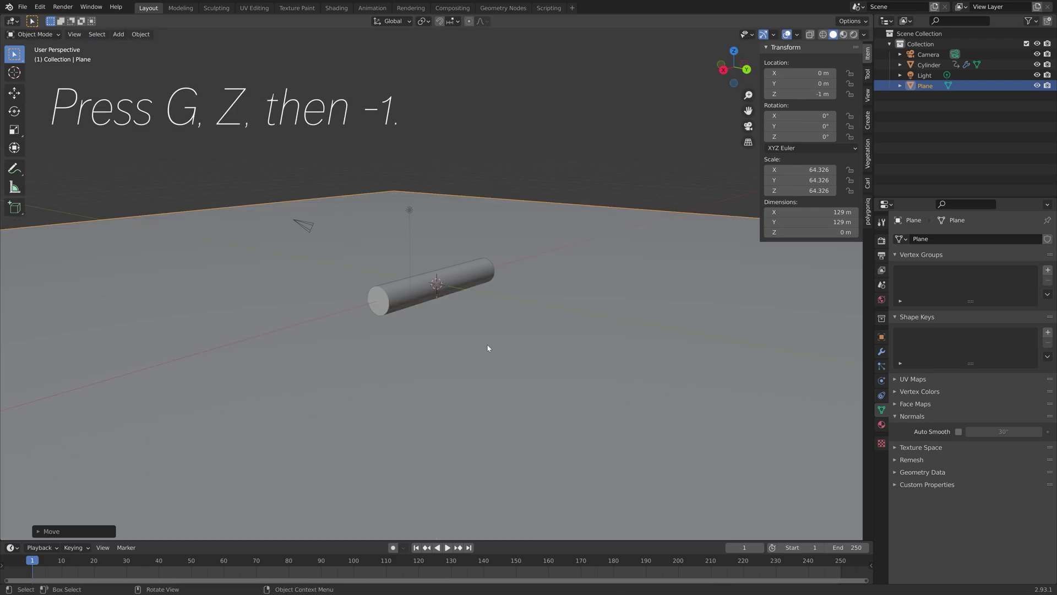
{"action": "middle_click_drag", "start_coordinate": [488, 348], "coordinate": [460, 331]}
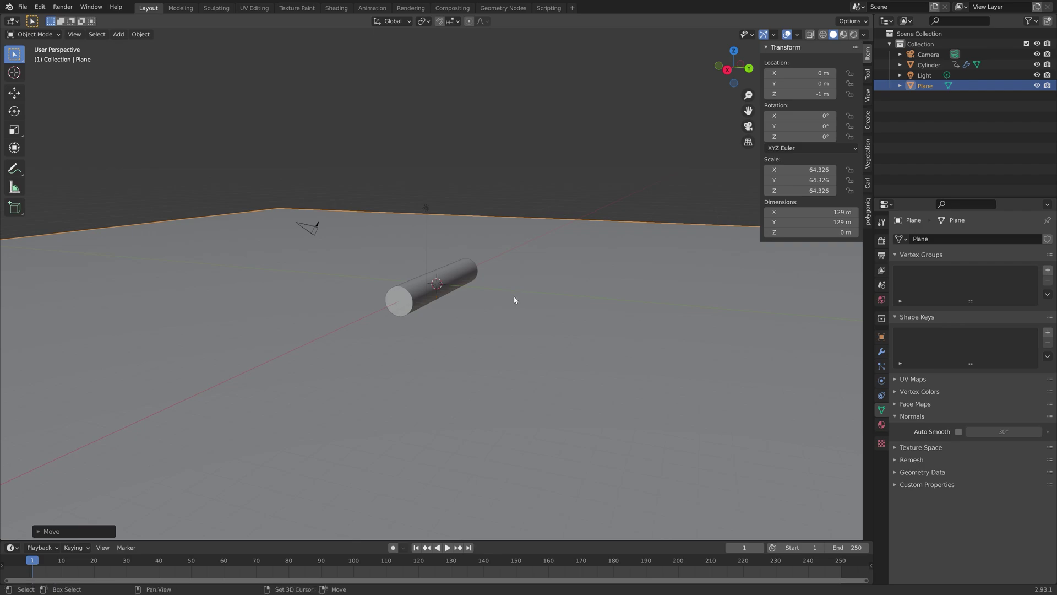
- Add a cube and raise it 0.05 m along Z
{"action": "key", "text": "shift+a"}
{"action": "mouse_move", "coordinate": [515, 300]}
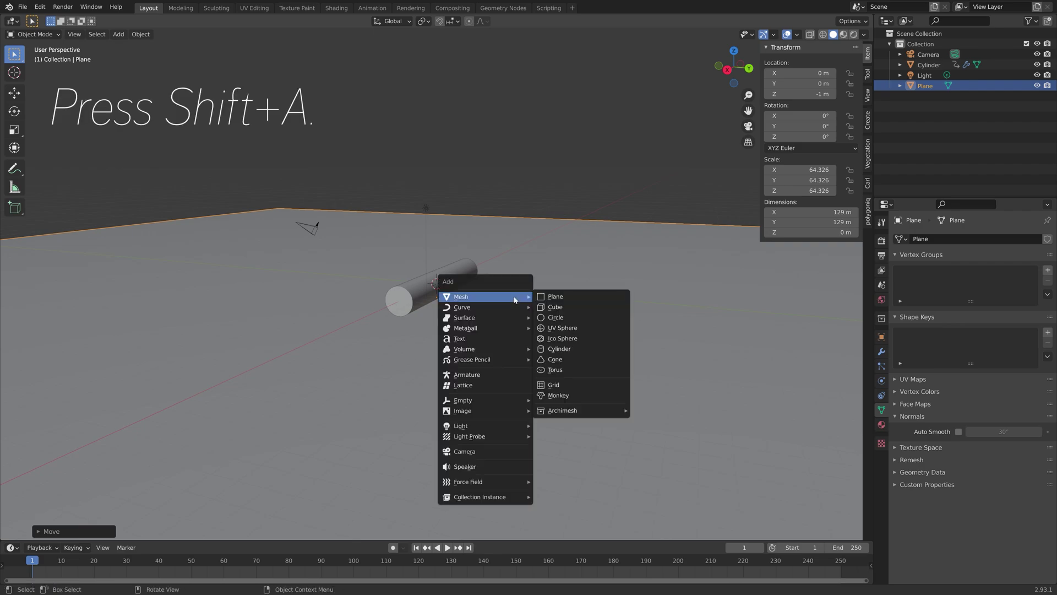
{"action": "left_click", "coordinate": [555, 307]}
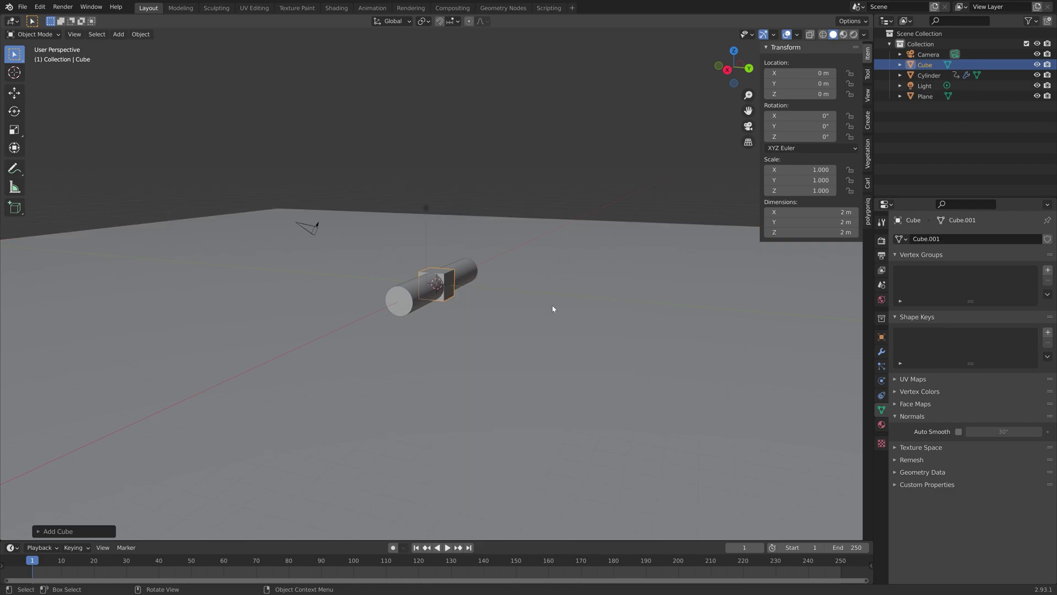
{"action": "middle_click_drag", "start_coordinate": [549, 303], "coordinate": [498, 312]}
{"action": "scroll", "coordinate": [497, 313], "scroll_direction": "up", "scroll_amount": 4}
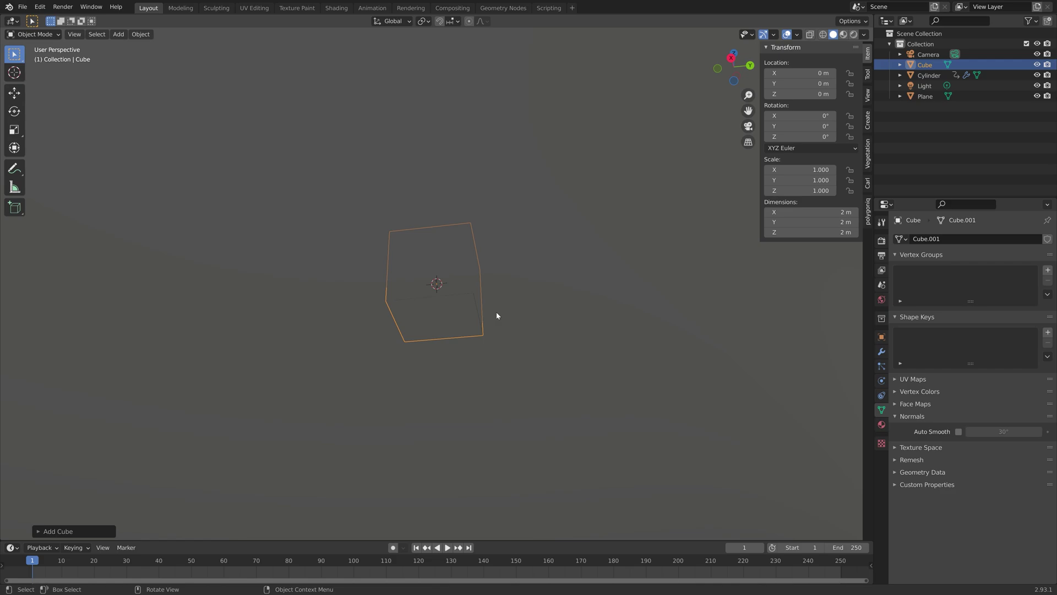
{"action": "key", "text": "g"}
{"action": "key", "text": "z"}
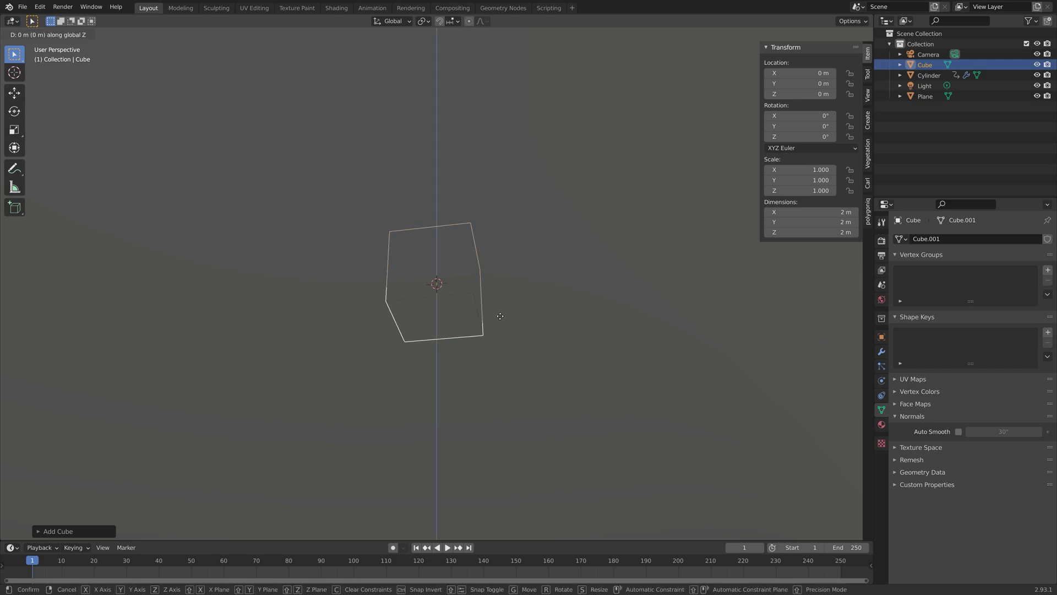
{"action": "type", "text": "."}
{"action": "type", "text": "05"}
{"action": "key", "text": "Return"}
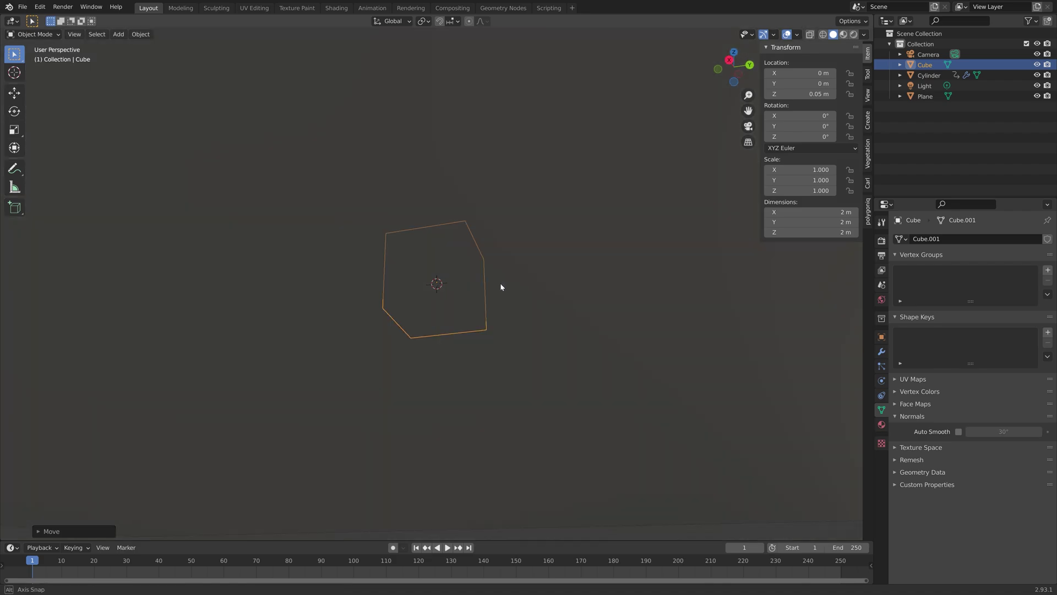
{"action": "middle_click_drag", "start_coordinate": [500, 287], "coordinate": [512, 313]}
- Move the cube to about Y 7.74 m, scale it to 2.138, and lift it to Z 1.1884 m
{"action": "key", "text": "g"}
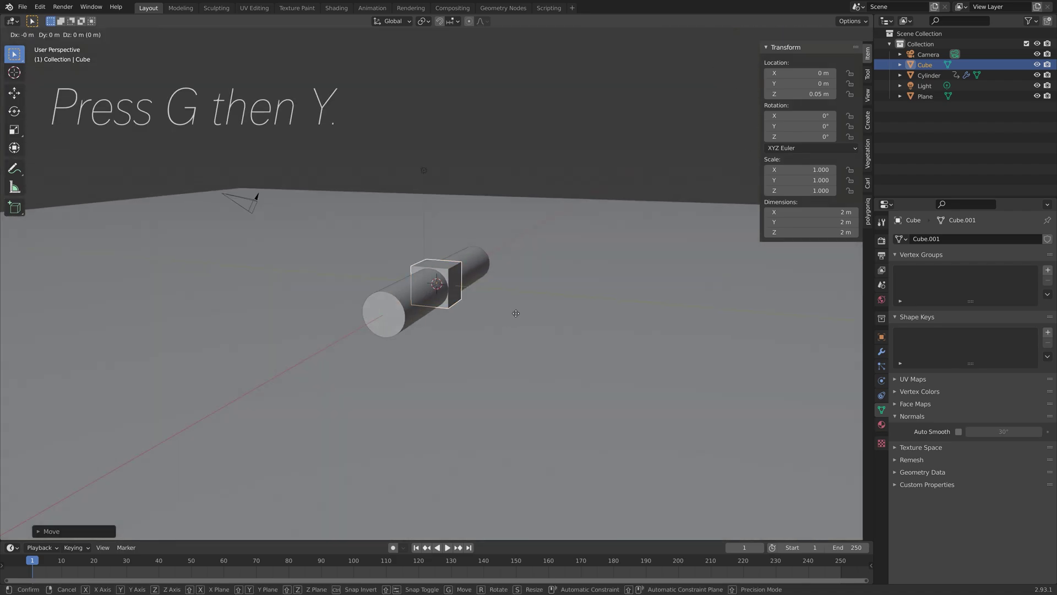
{"action": "key", "text": "y"}
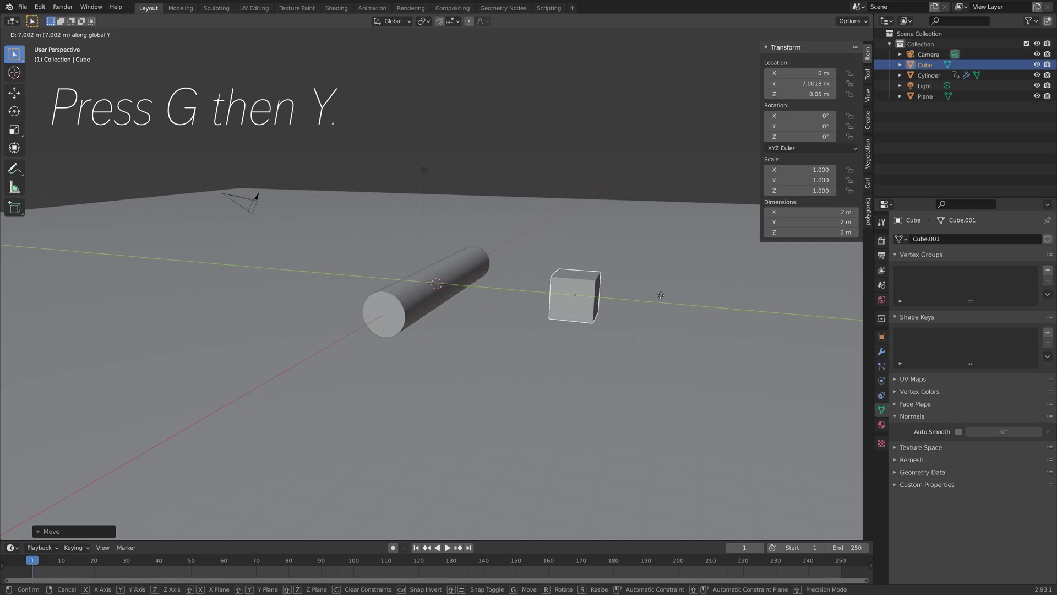
{"action": "left_click", "coordinate": [672, 294]}
{"action": "mouse_move", "coordinate": [637, 302]}
{"action": "middle_mouse_down"}
{"action": "mouse_move", "coordinate": [573, 288]}
{"action": "mouse_move", "coordinate": [583, 309]}
{"action": "mouse_move", "coordinate": [643, 310]}
{"action": "middle_mouse_up"}
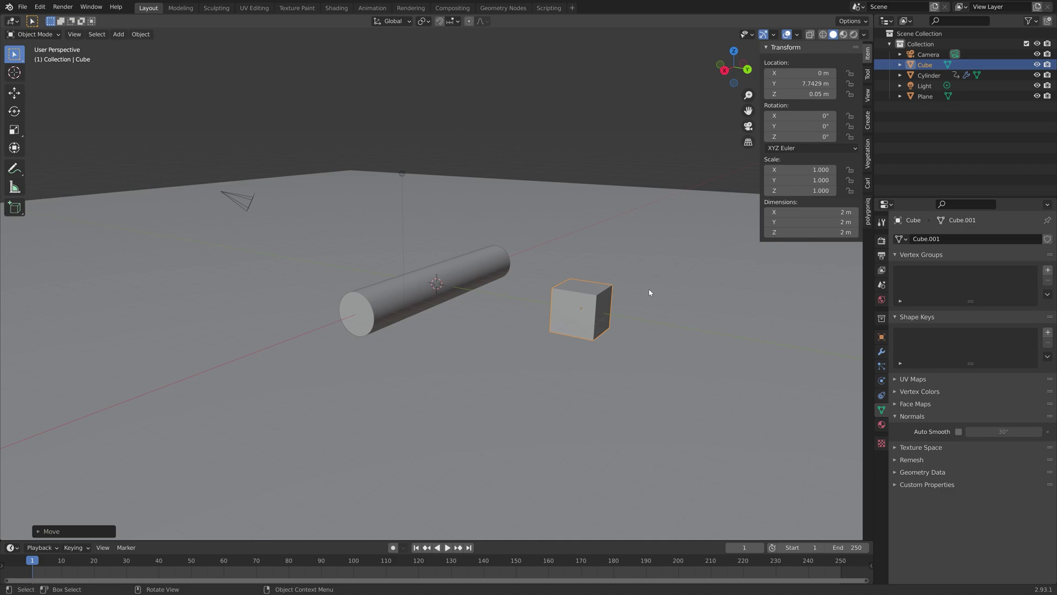
{"action": "key", "text": "s"}
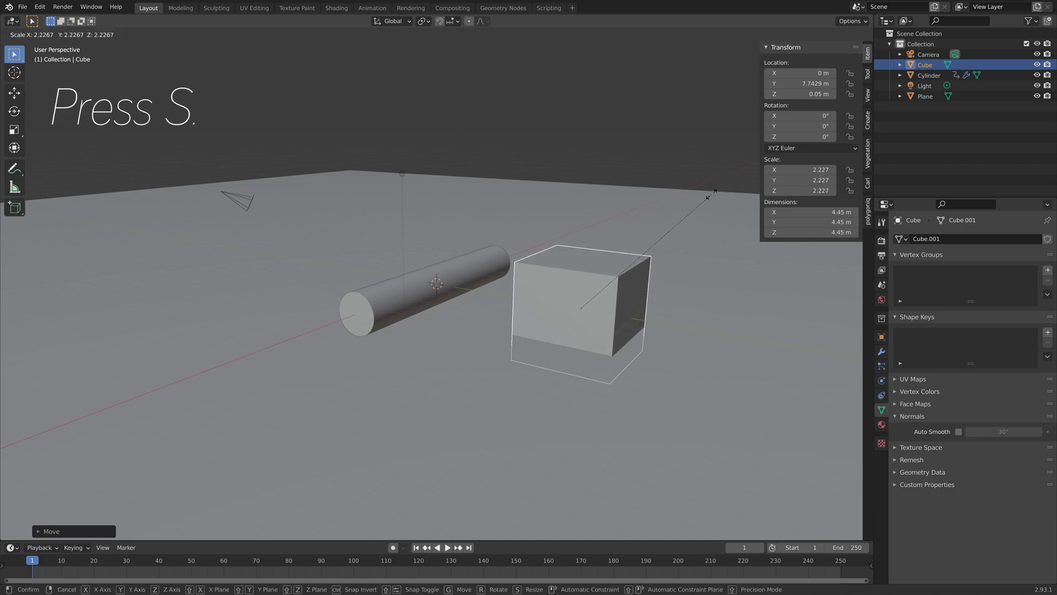
{"action": "left_click", "coordinate": [654, 250]}
{"action": "key", "text": "KP_1"}
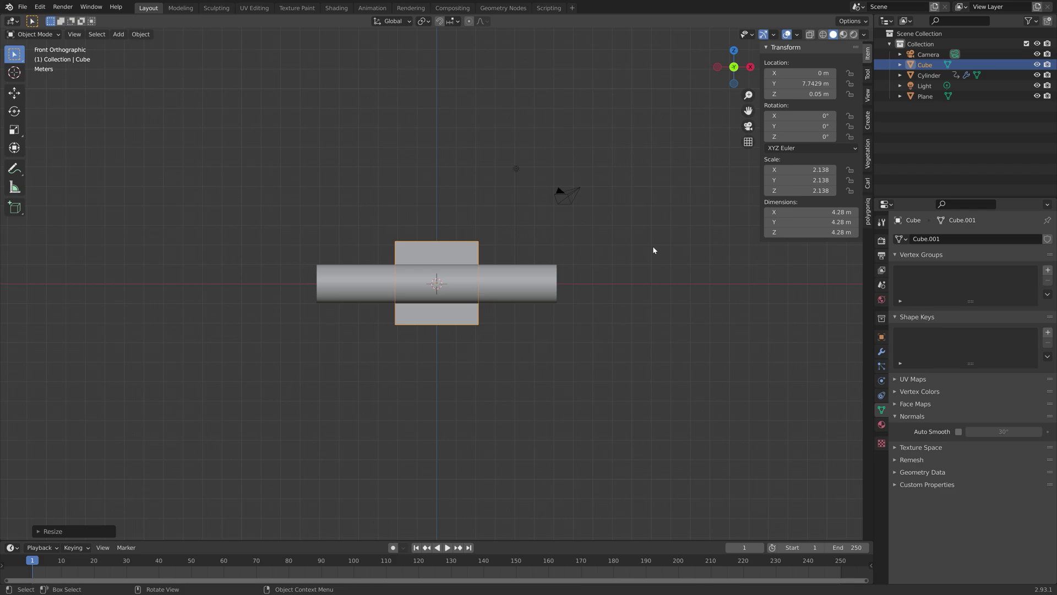
{"action": "scroll", "coordinate": [462, 327], "scroll_direction": "up", "scroll_amount": 6}
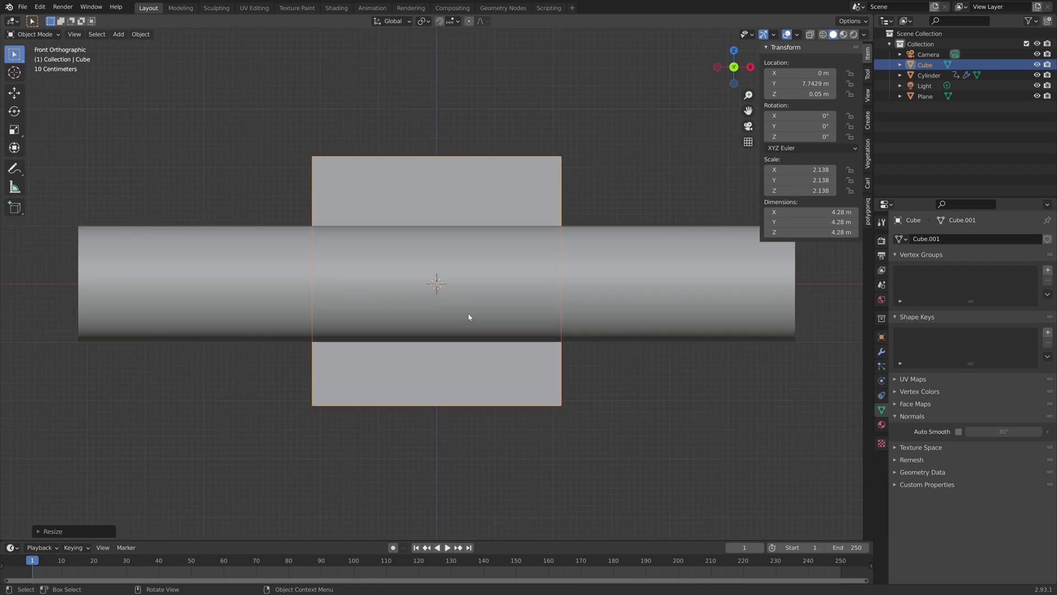
{"action": "key", "text": "g"}
{"action": "key", "text": "z"}
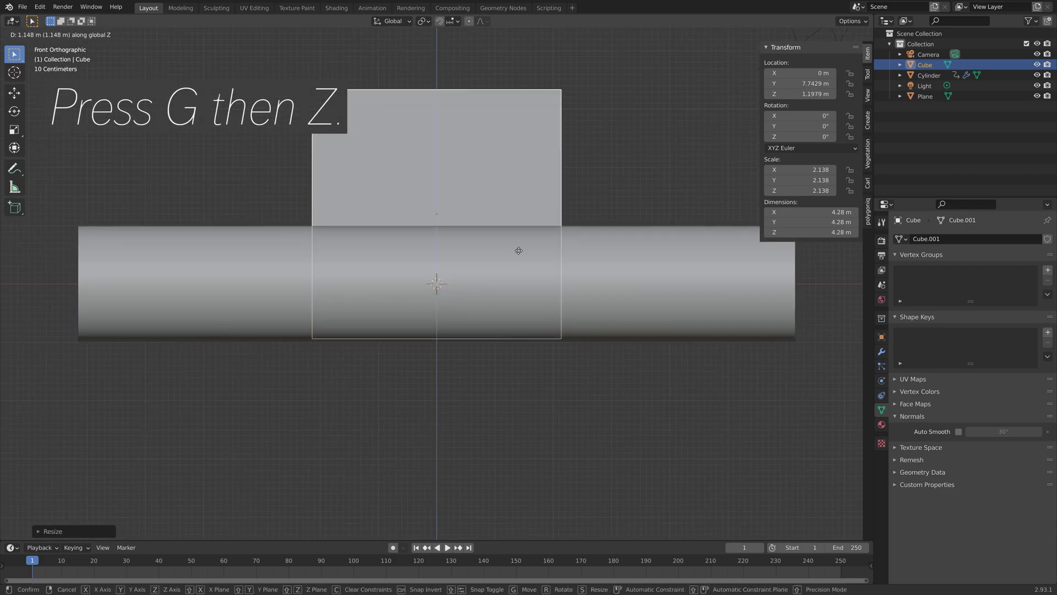
{"action": "left_click", "coordinate": [516, 251]}
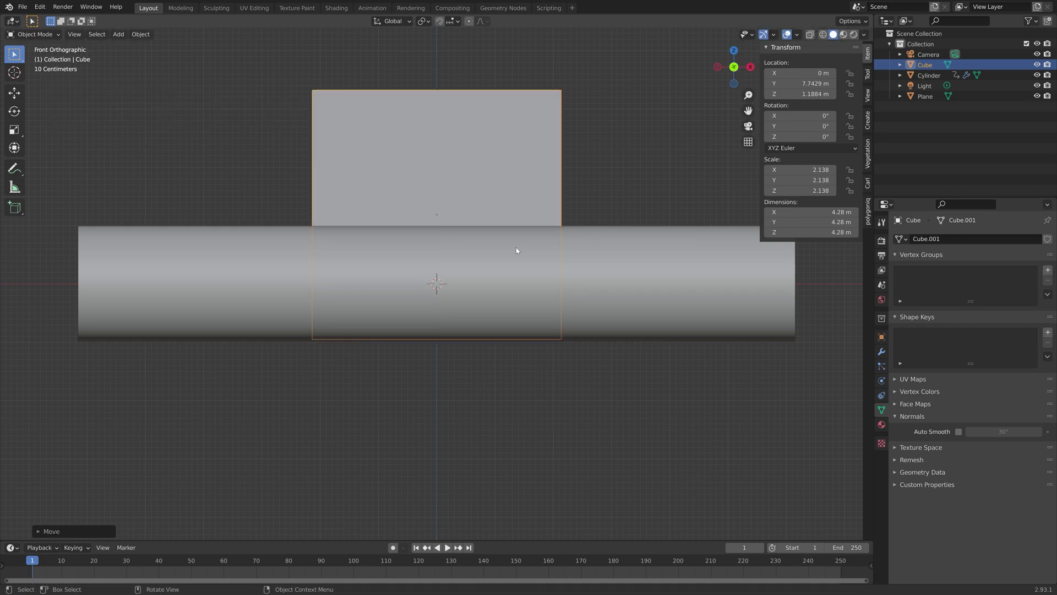
- Make the cube a rigid body with 100 kg mass and Box collision shape
{"action": "mouse_move", "coordinate": [588, 292]}
{"action": "middle_mouse_down"}
{"action": "mouse_move", "coordinate": [472, 358]}
{"action": "mouse_move", "coordinate": [486, 325]}
{"action": "middle_mouse_up"}
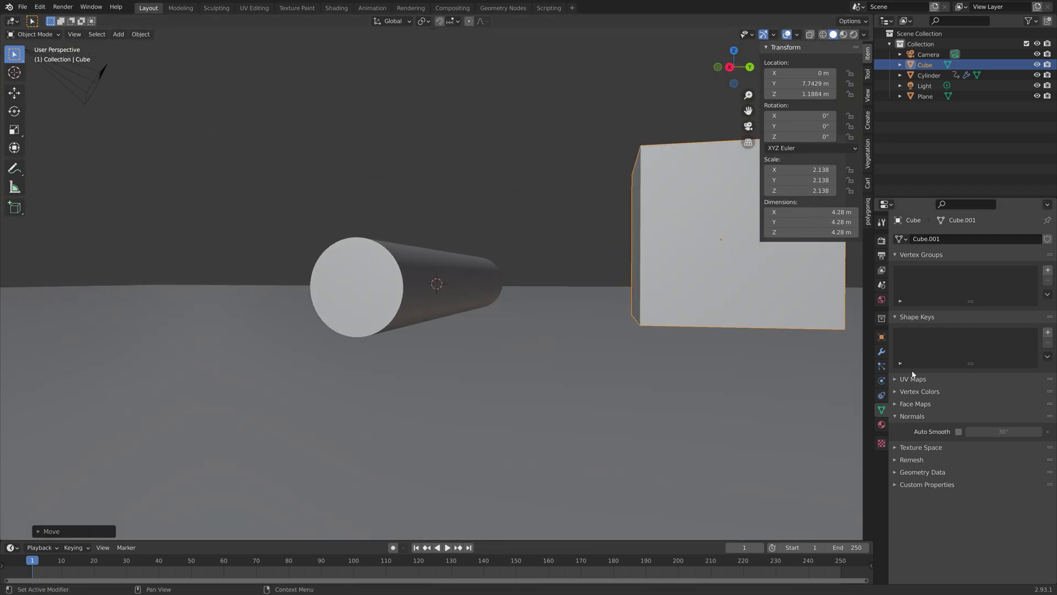
{"action": "left_click", "coordinate": [879, 380]}
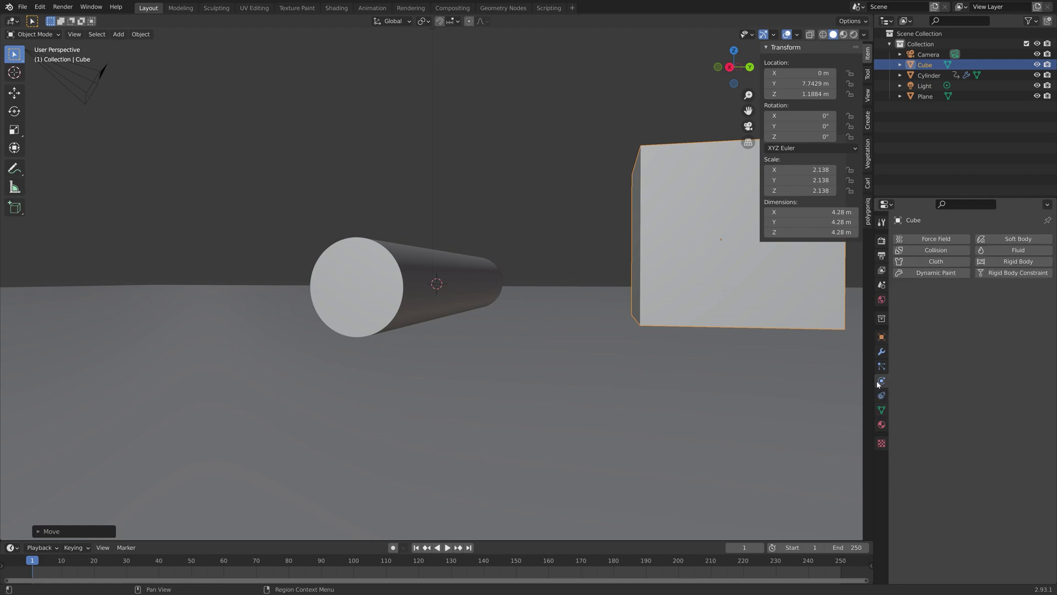
{"action": "left_click", "coordinate": [1009, 264]}
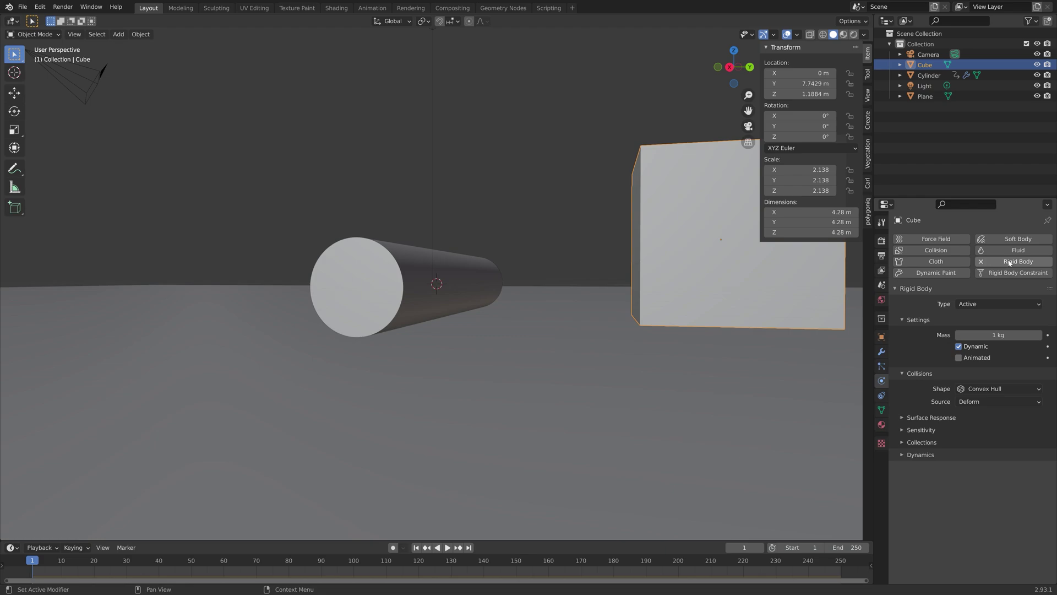
{"action": "left_click", "coordinate": [970, 334]}
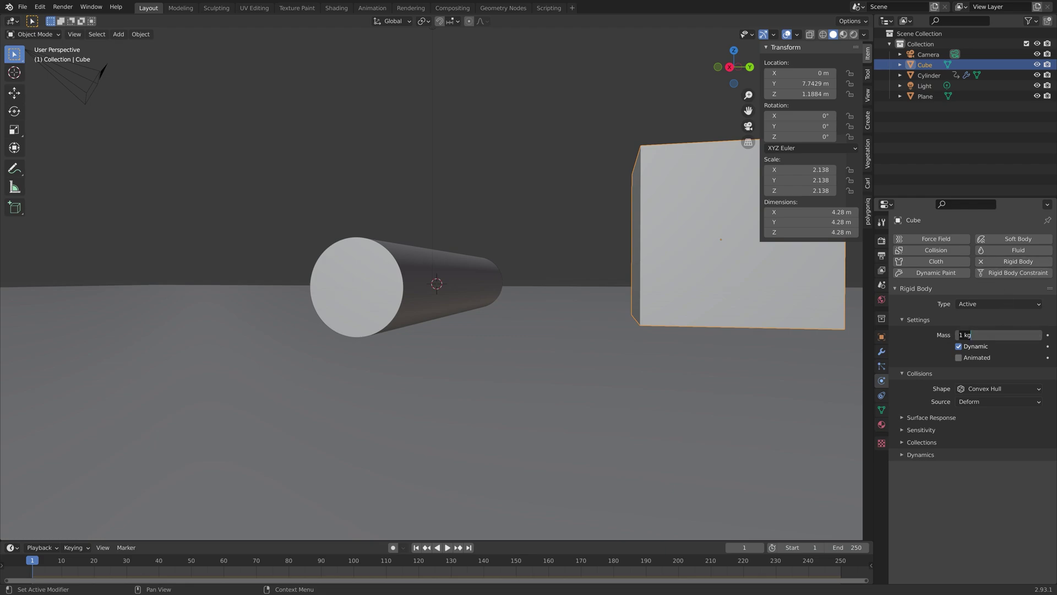
{"action": "type", "text": "100"}
{"action": "key", "text": "Return"}
{"action": "left_click", "coordinate": [1006, 390]}
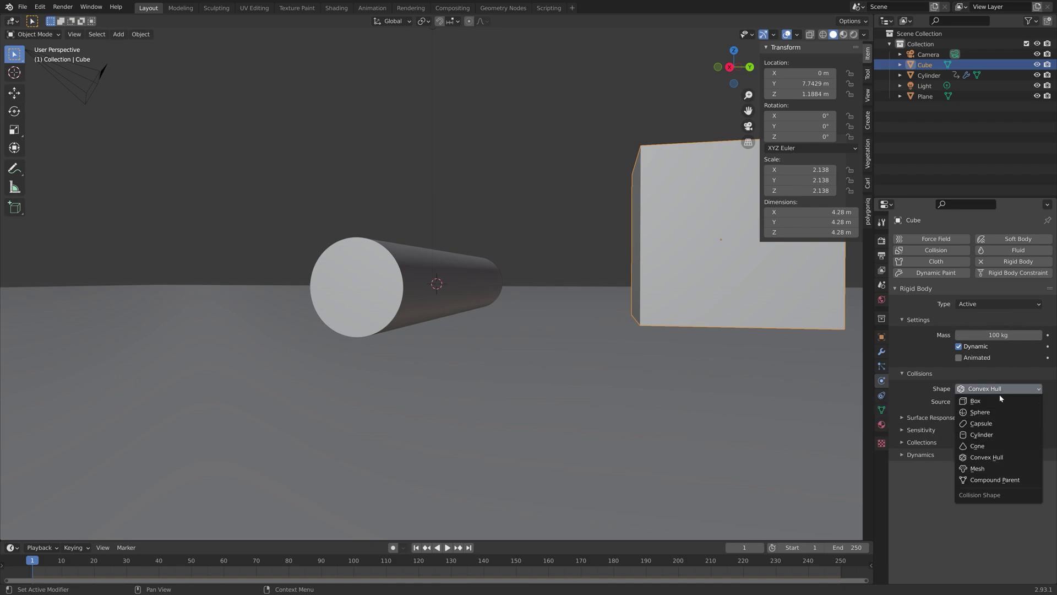
{"action": "left_click", "coordinate": [999, 401]}
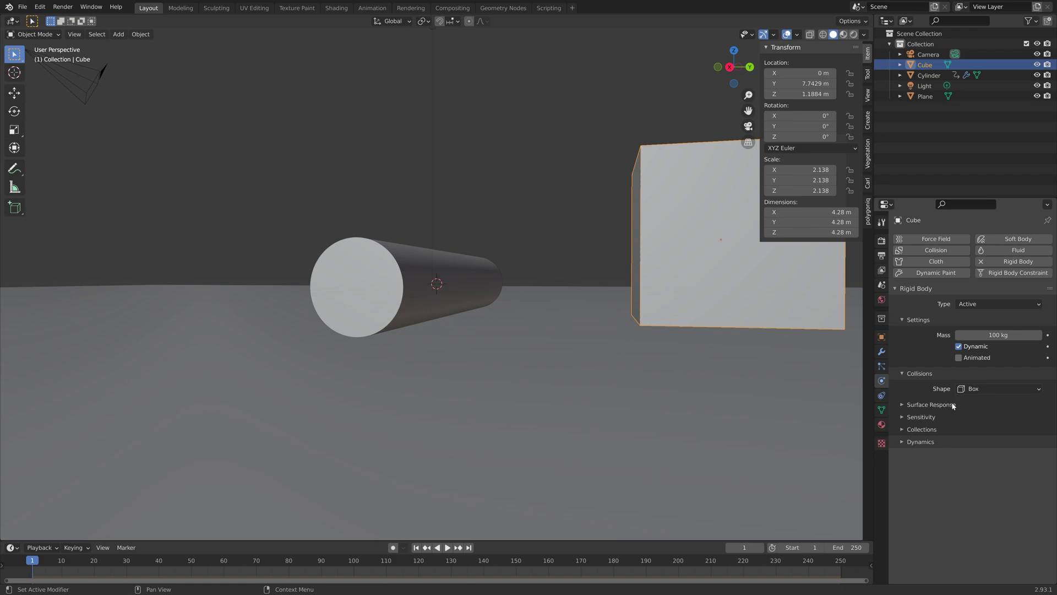
- Set the cube's friction to 0.3, damping translation 0.35 and rotation 0.6
{"action": "left_click", "coordinate": [929, 404]}
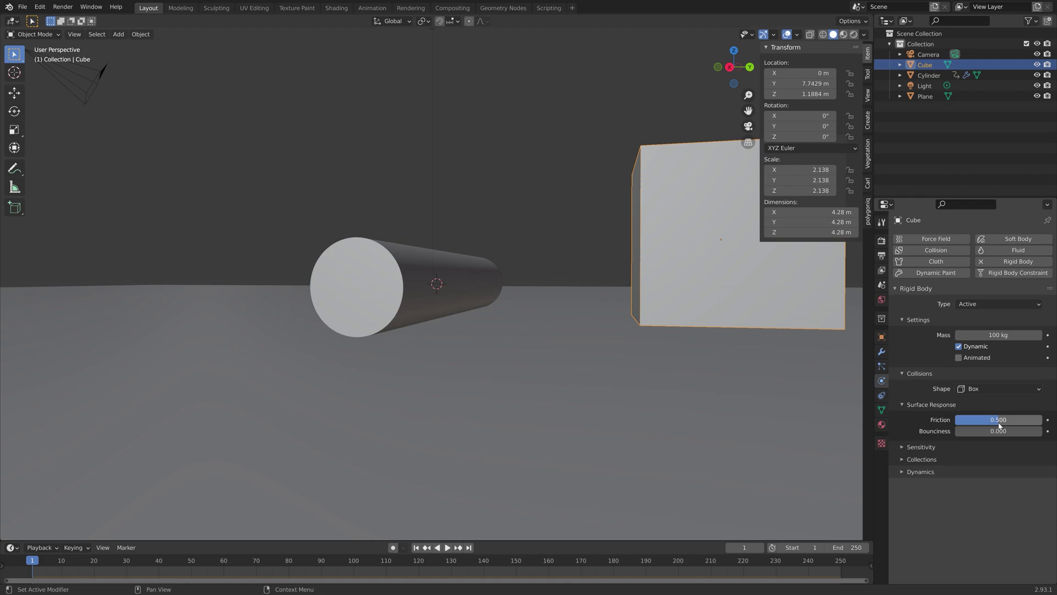
{"action": "left_click", "coordinate": [996, 420]}
{"action": "key", "text": "BackSpace"}
{"action": "key", "text": "Return"}
{"action": "left_click", "coordinate": [920, 472]}
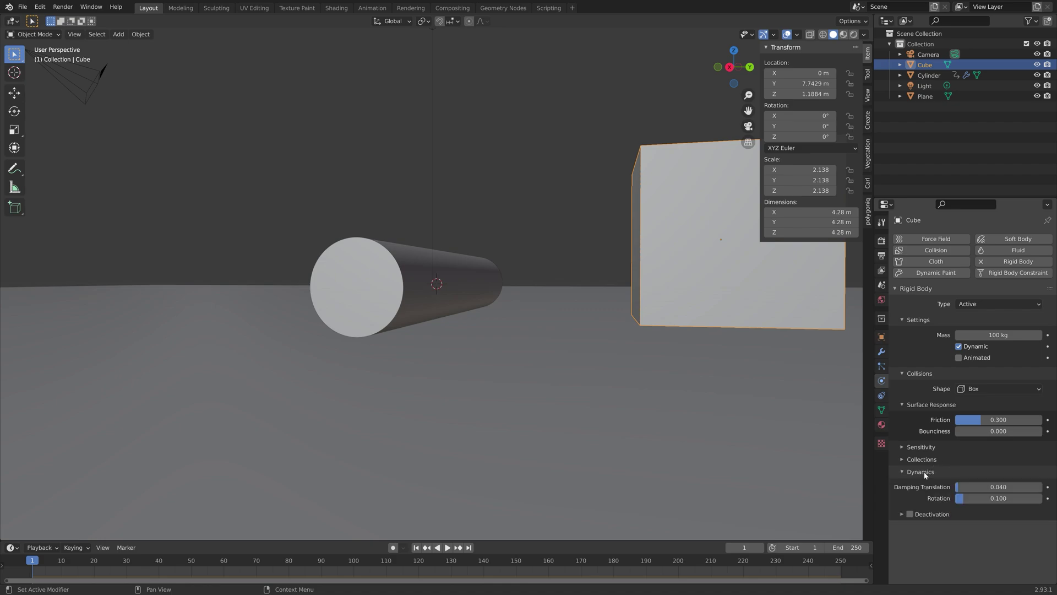
{"action": "left_click", "coordinate": [994, 487]}
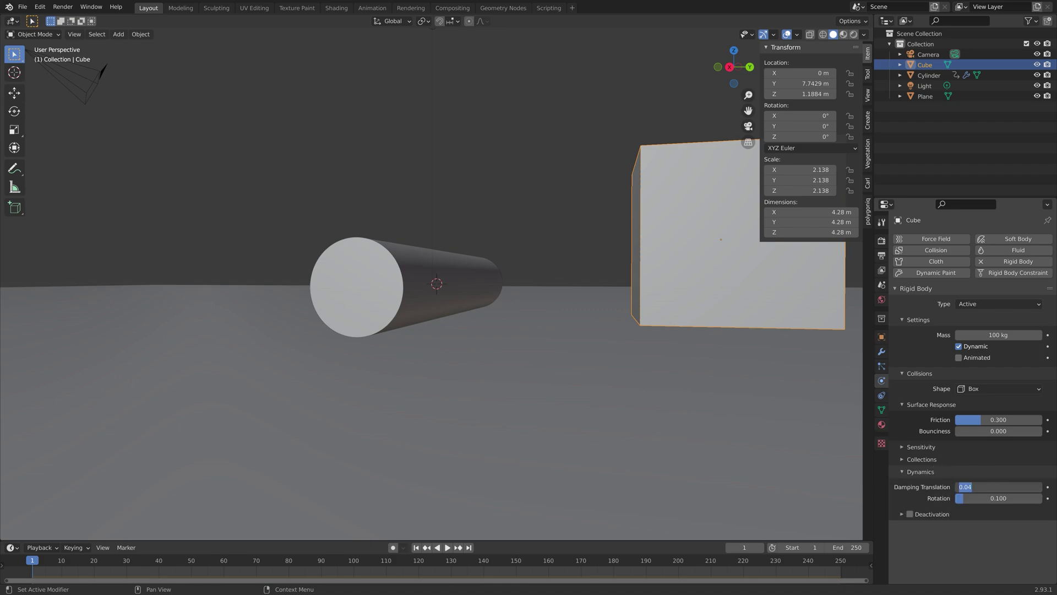
{"action": "key", "text": "BackSpace"}
{"action": "type", "text": ".35"}
{"action": "key", "text": "Return"}
{"action": "left_click", "coordinate": [984, 498]}
{"action": "key", "text": "BackSpace"}
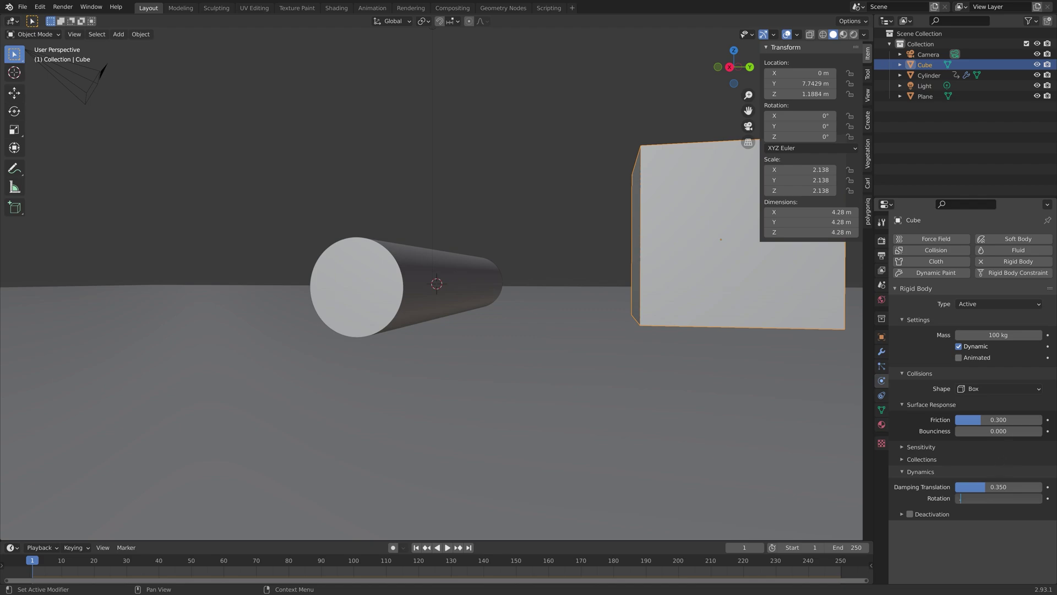
{"action": "type", "text": ".6"}
{"action": "key", "text": "Return"}
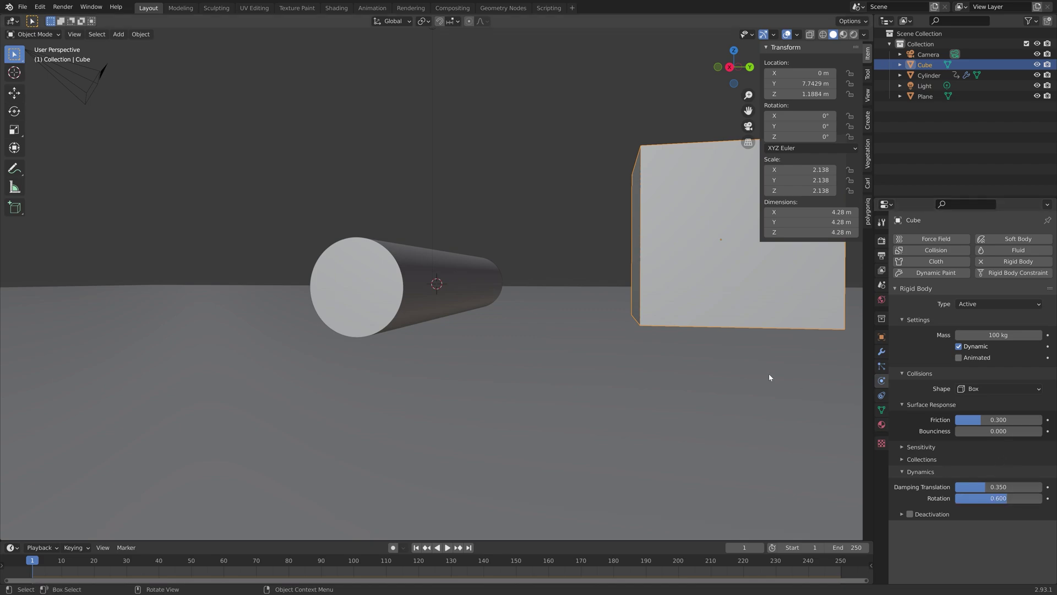
- Save the scene as tut1.blend and check the front and right orthographic views
{"action": "key", "text": "ctrl+shift+s"}
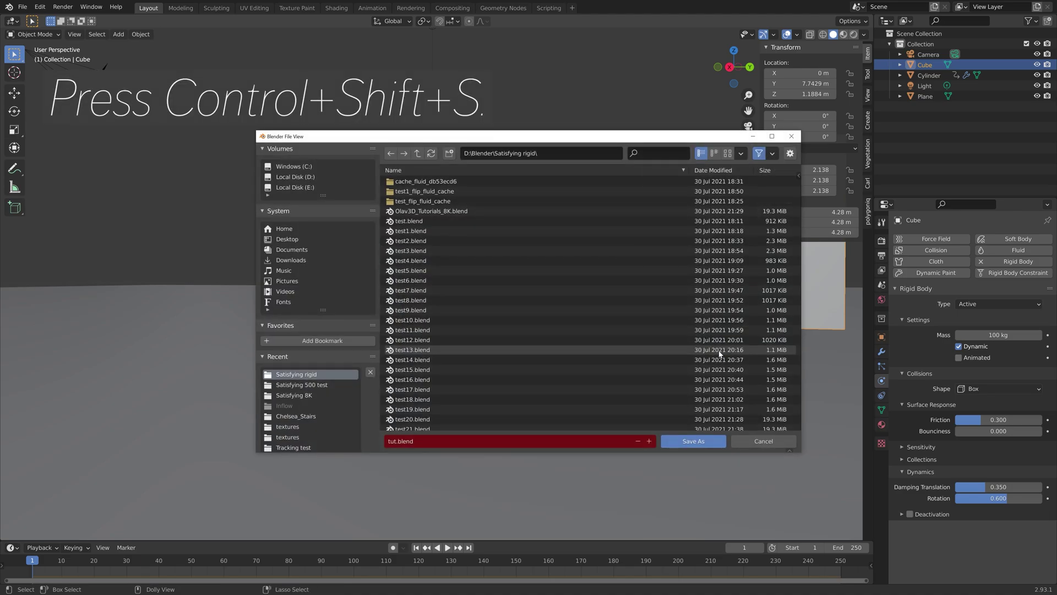
{"action": "left_click", "coordinate": [682, 441]}
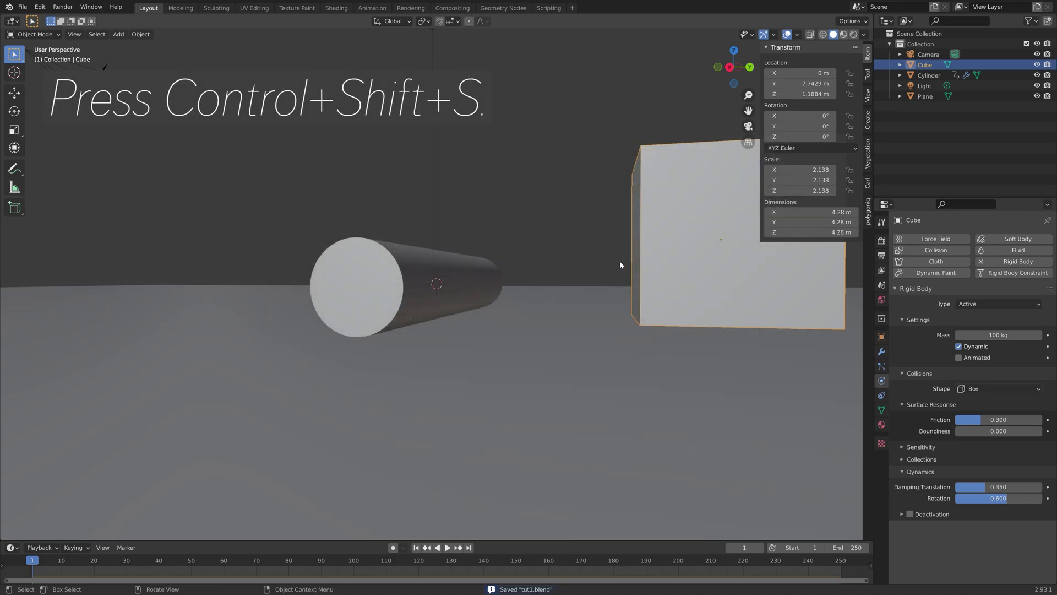
{"action": "key", "text": "KP_1"}
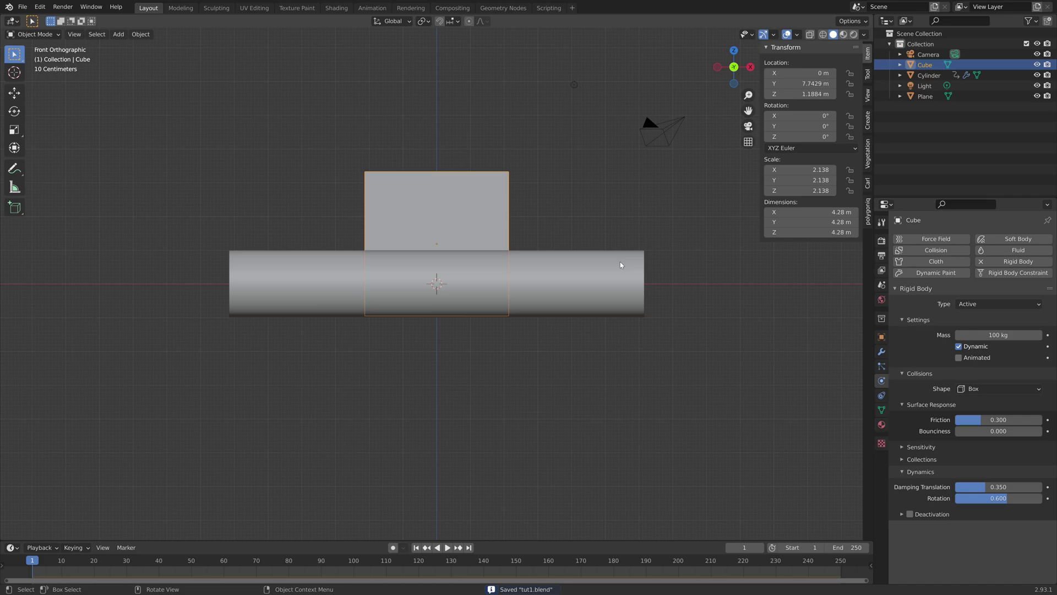
{"action": "key", "text": "KP_3"}
- Select the ground plane, then reselect the cube and zoom in on it
{"action": "left_click", "coordinate": [616, 318]}
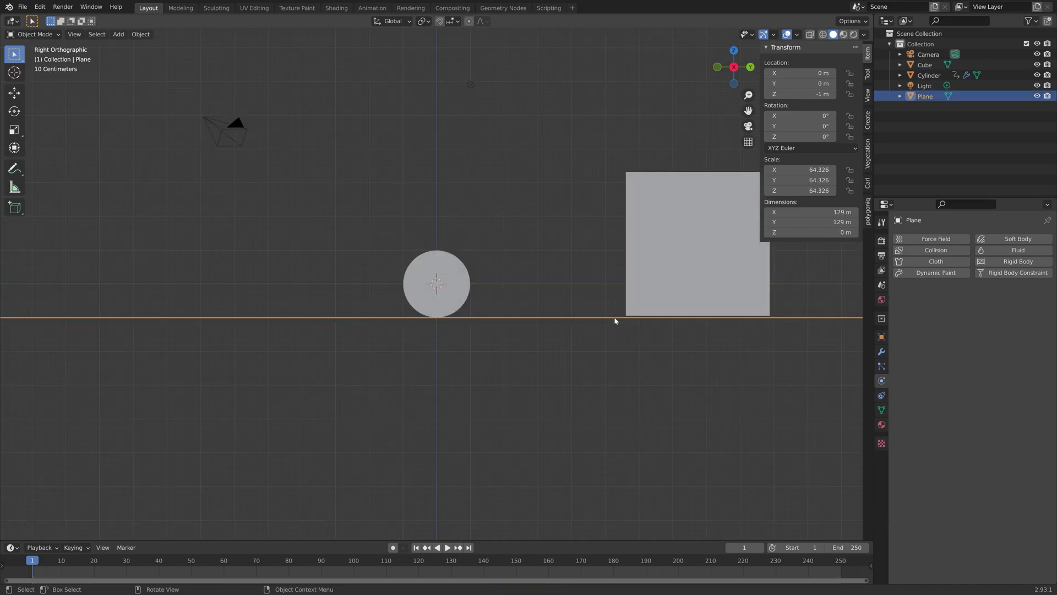
{"action": "scroll", "coordinate": [633, 324], "scroll_direction": "up", "scroll_amount": 8}
{"action": "scroll", "coordinate": [578, 355], "scroll_direction": "down", "scroll_amount": 8}
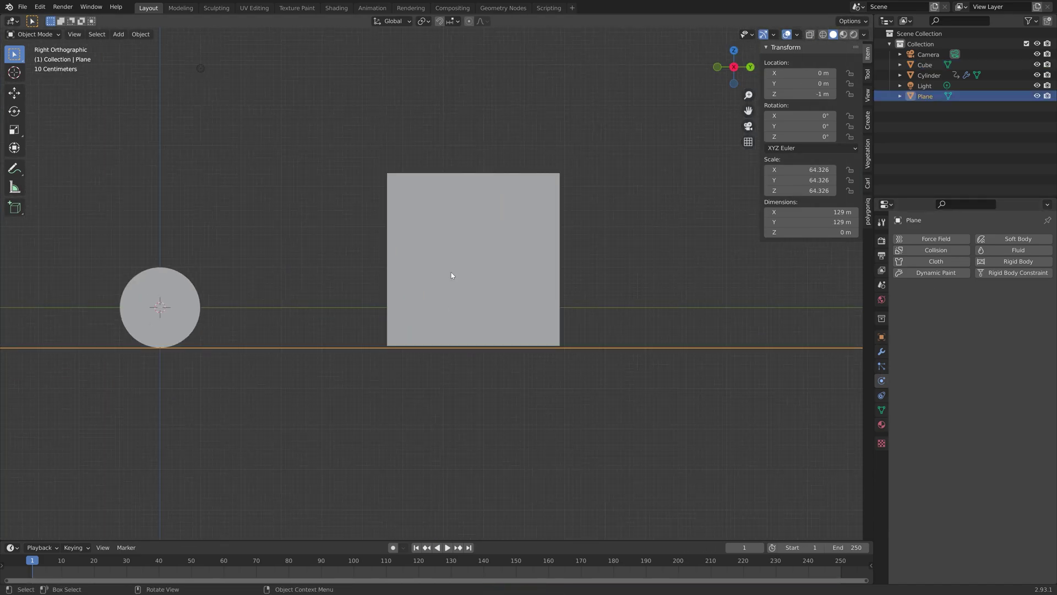
{"action": "left_click", "coordinate": [506, 248]}
{"action": "middle_click_drag", "start_coordinate": [557, 205], "coordinate": [547, 347], "text": "shift"}
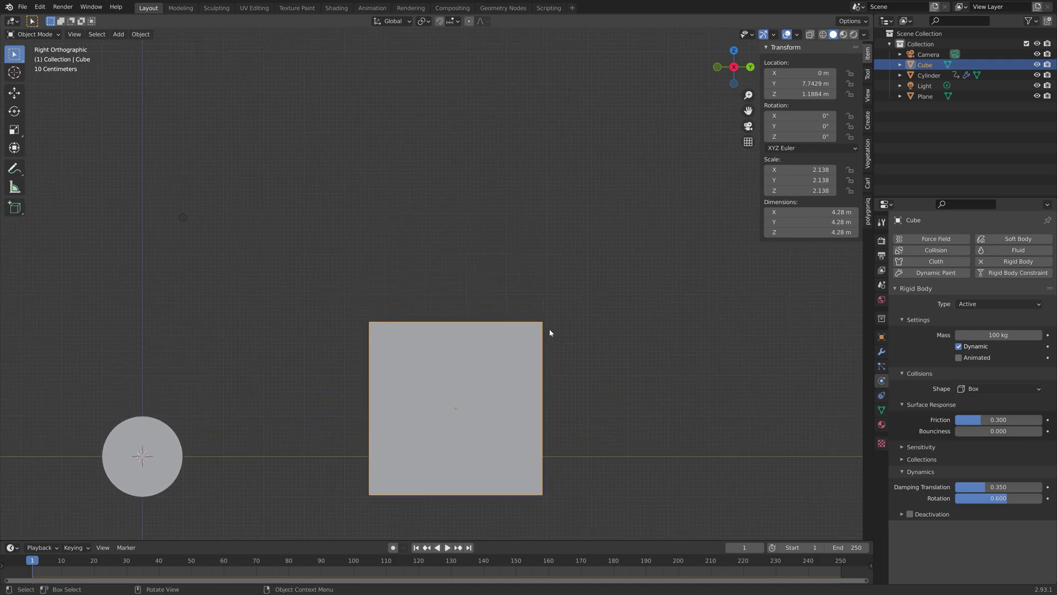
{"action": "scroll", "coordinate": [547, 331], "scroll_direction": "up", "scroll_amount": 6}
- Duplicate the cube straight upward and repeat to stack more cubes into a column
{"action": "scroll", "coordinate": [533, 363], "scroll_direction": "up", "scroll_amount": 2}
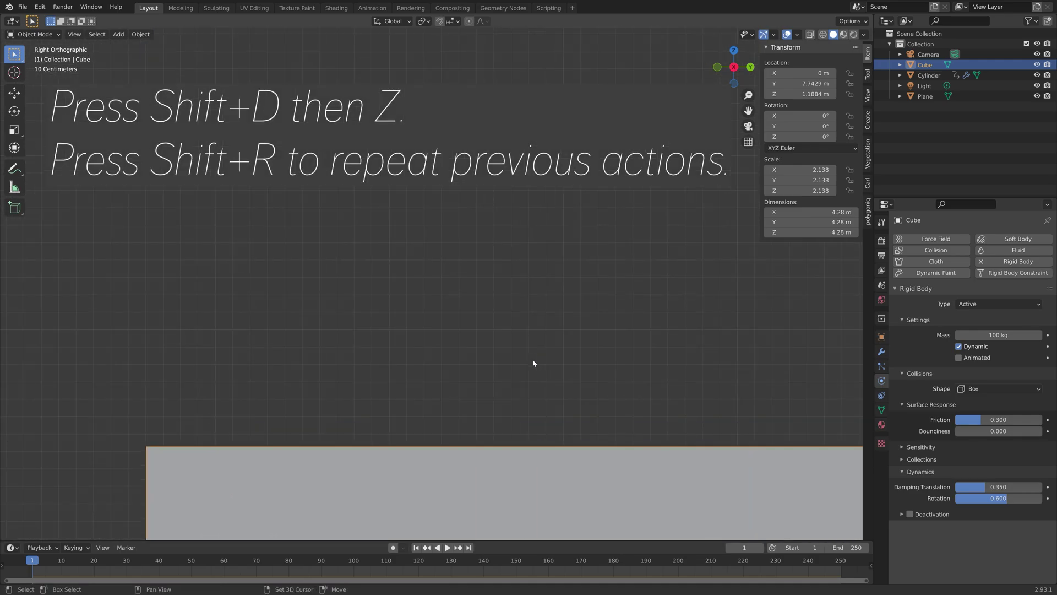
{"action": "key", "text": "shift+d"}
{"action": "key", "text": "z"}
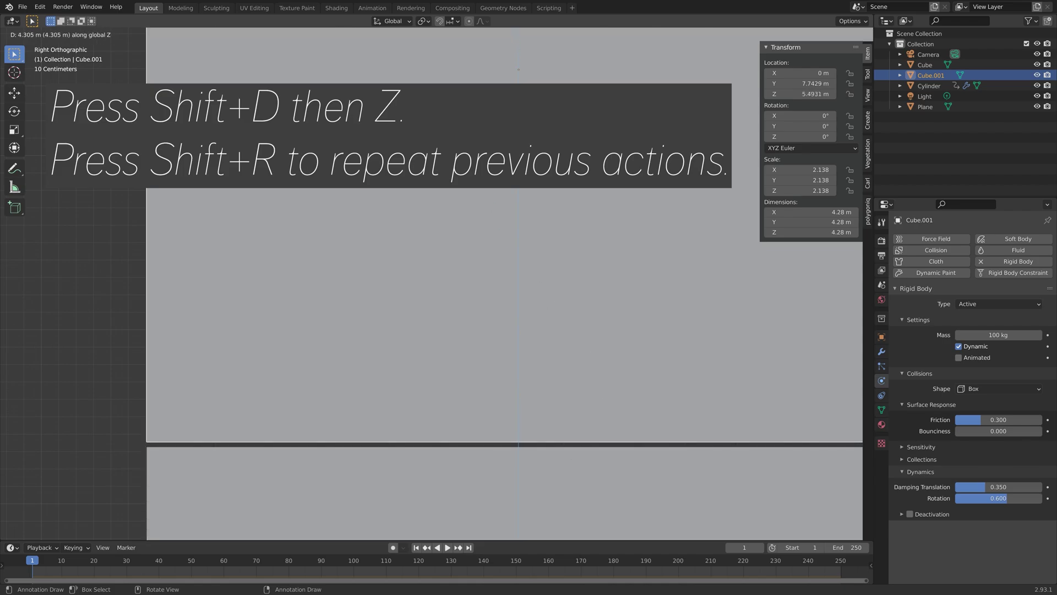
{"action": "left_click", "coordinate": [543, 325]}
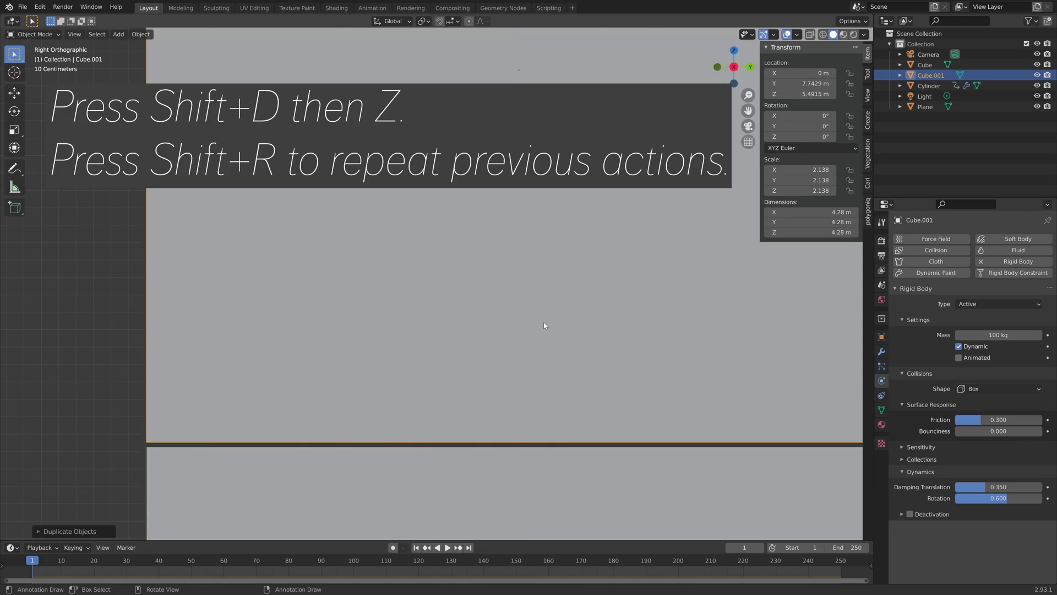
{"action": "scroll", "coordinate": [539, 336], "scroll_direction": "down", "scroll_amount": 15}
{"action": "key", "text": "shift+r"}
{"action": "key", "text": "shift+r"}
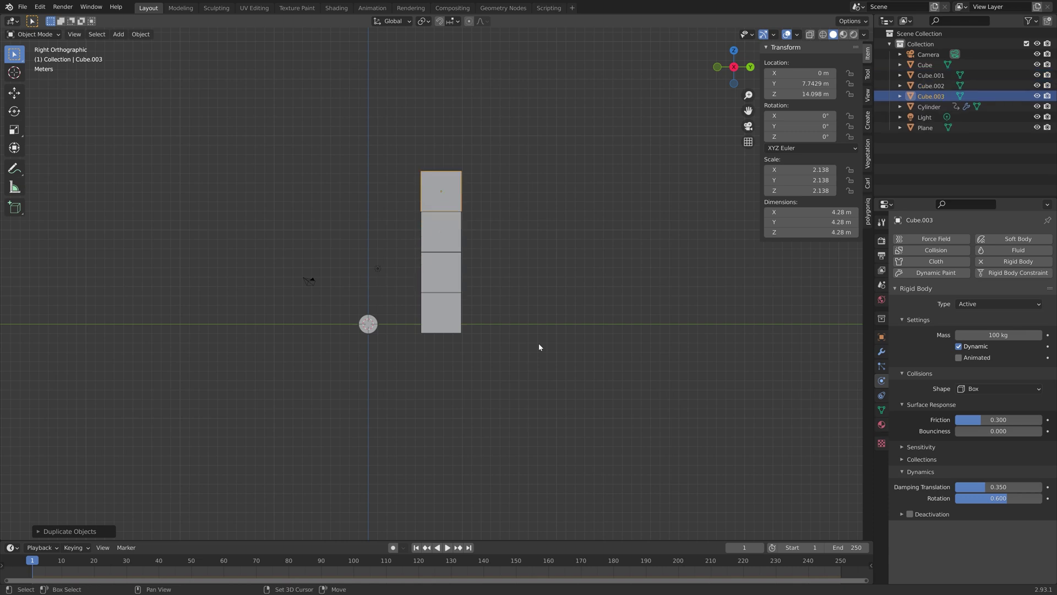
{"action": "key", "text": "shift+r"}
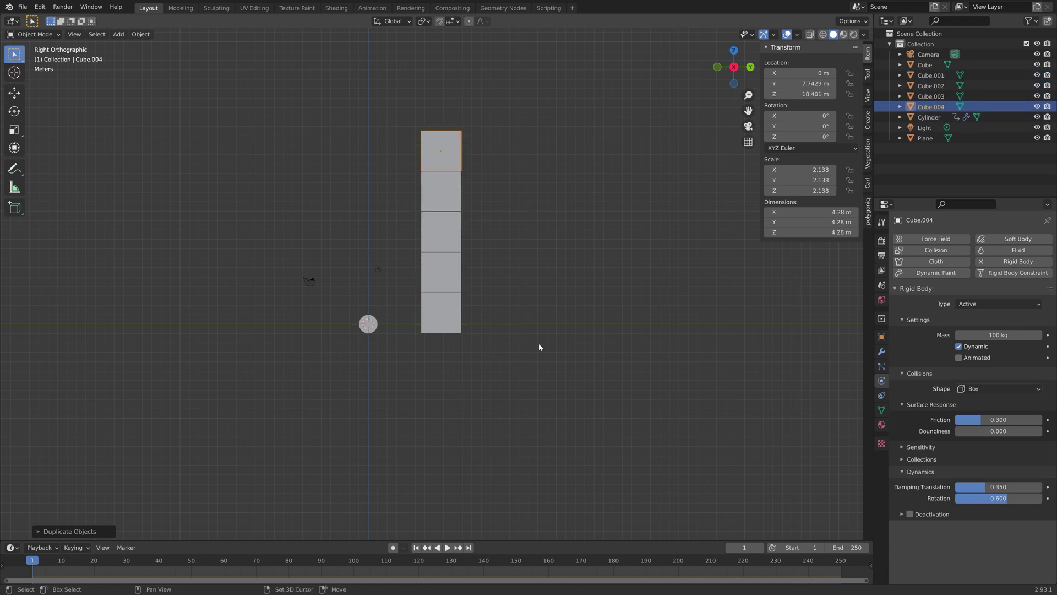
{"action": "middle_click_drag", "start_coordinate": [420, 389], "coordinate": [421, 353]}
- Select all the stacked cubes, scale them, and shift the stack along Z
{"action": "left_click", "coordinate": [449, 184], "text": "shift"}
{"action": "left_click", "coordinate": [445, 229], "text": "shift"}
{"action": "left_click", "coordinate": [449, 287], "text": "shift"}
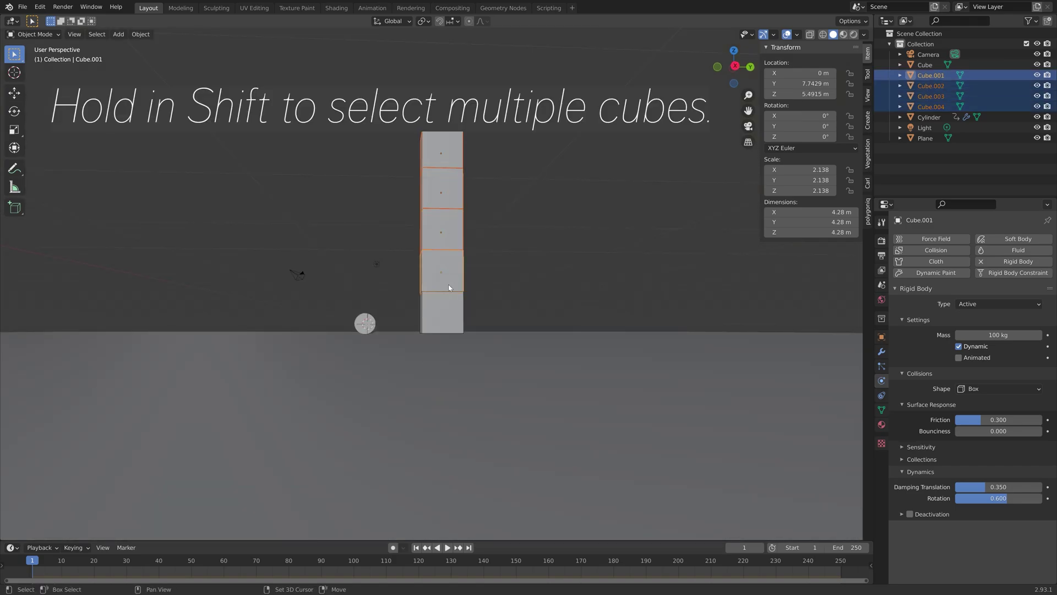
{"action": "left_click", "coordinate": [462, 298], "text": "shift"}
{"action": "key", "text": "KP_1"}
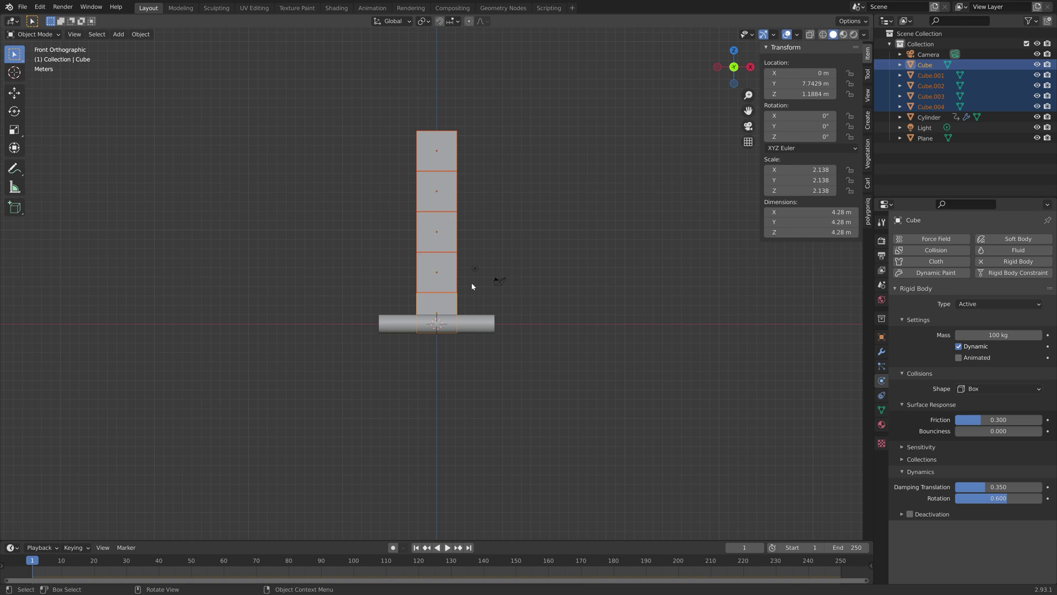
{"action": "key", "text": "KP_3"}
{"action": "scroll", "coordinate": [630, 279], "scroll_direction": "up", "scroll_amount": 7}
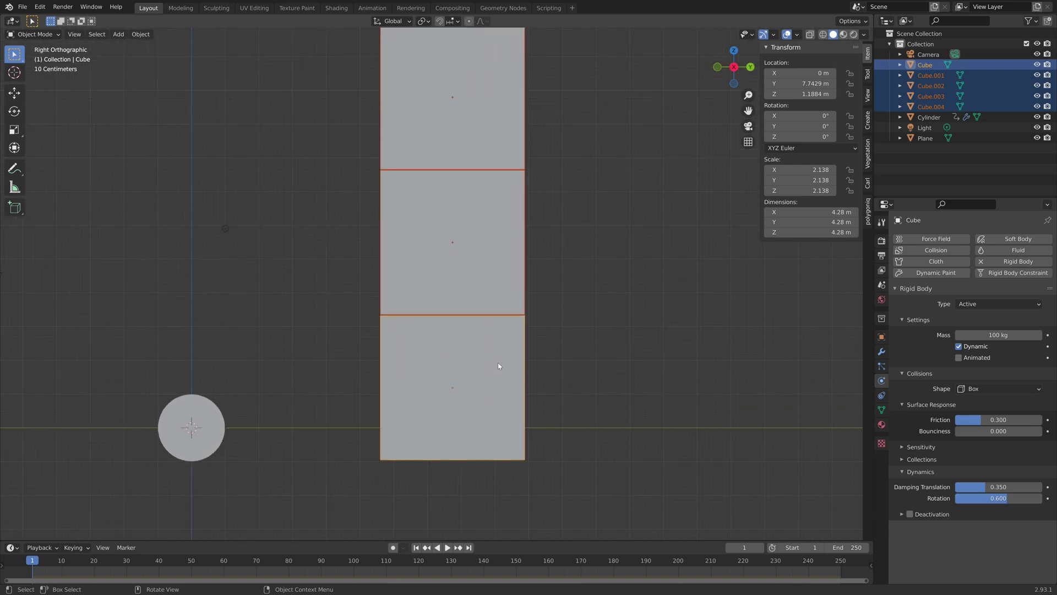
{"action": "scroll", "coordinate": [472, 373], "scroll_direction": "up", "scroll_amount": 4}
{"action": "key", "text": "s"}
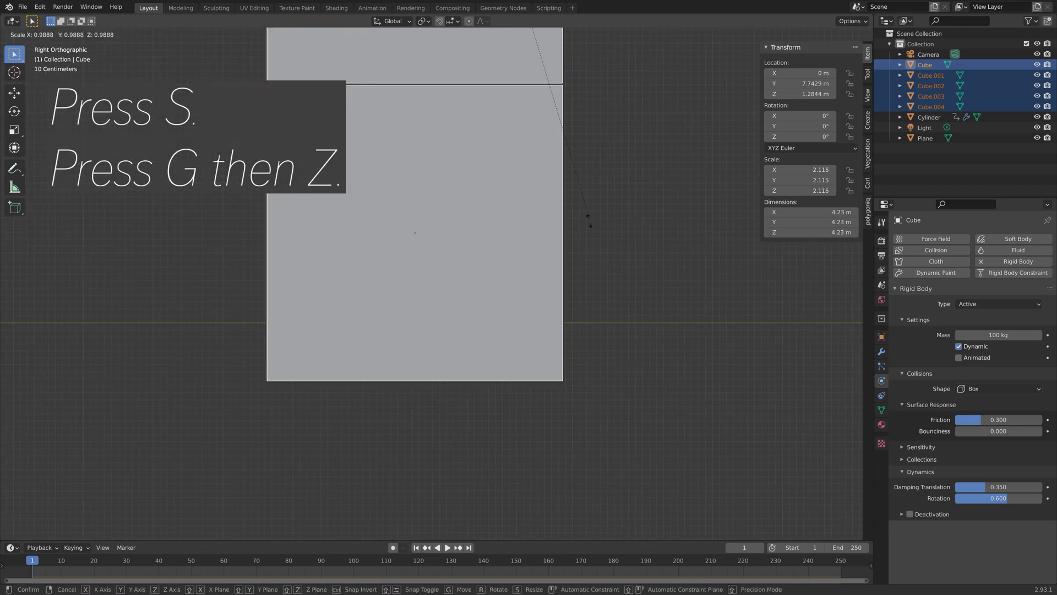
{"action": "left_click", "coordinate": [538, 155]}
{"action": "scroll", "coordinate": [530, 176], "scroll_direction": "down", "scroll_amount": 5}
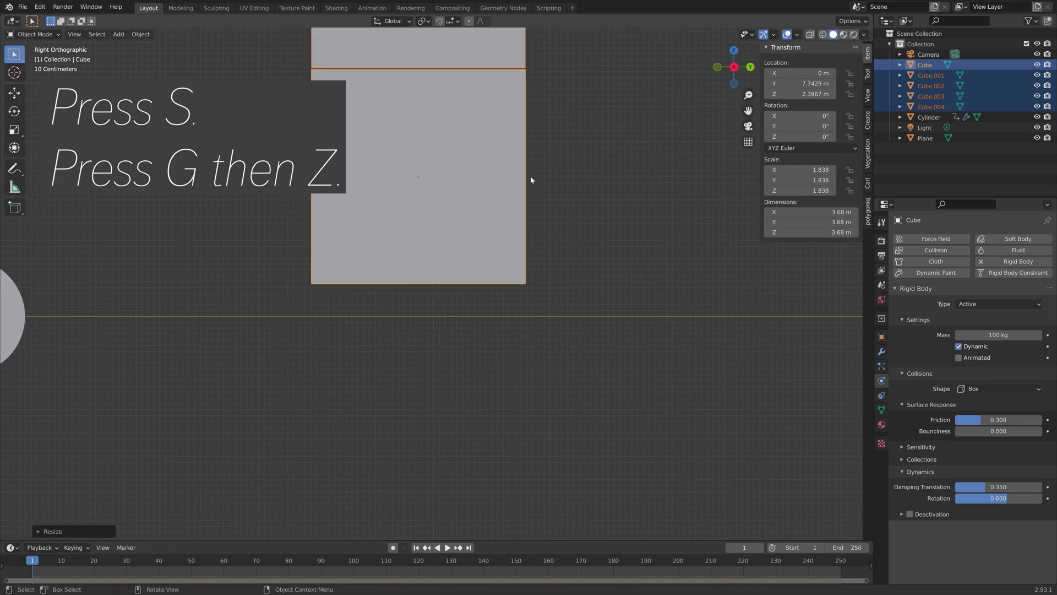
{"action": "key", "text": "g"}
{"action": "key", "text": "z"}
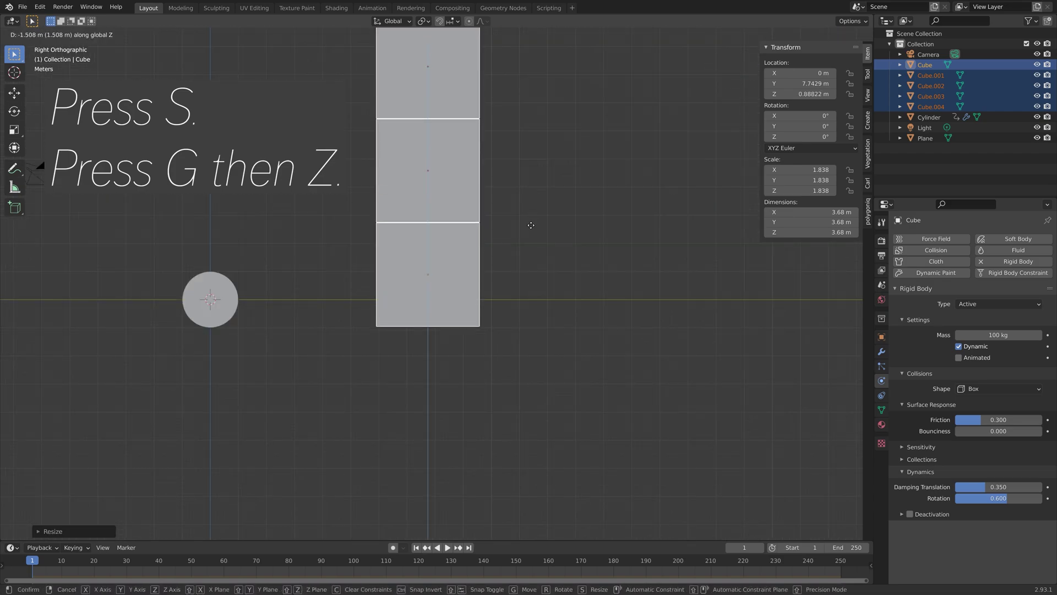
{"action": "left_click", "coordinate": [531, 225]}
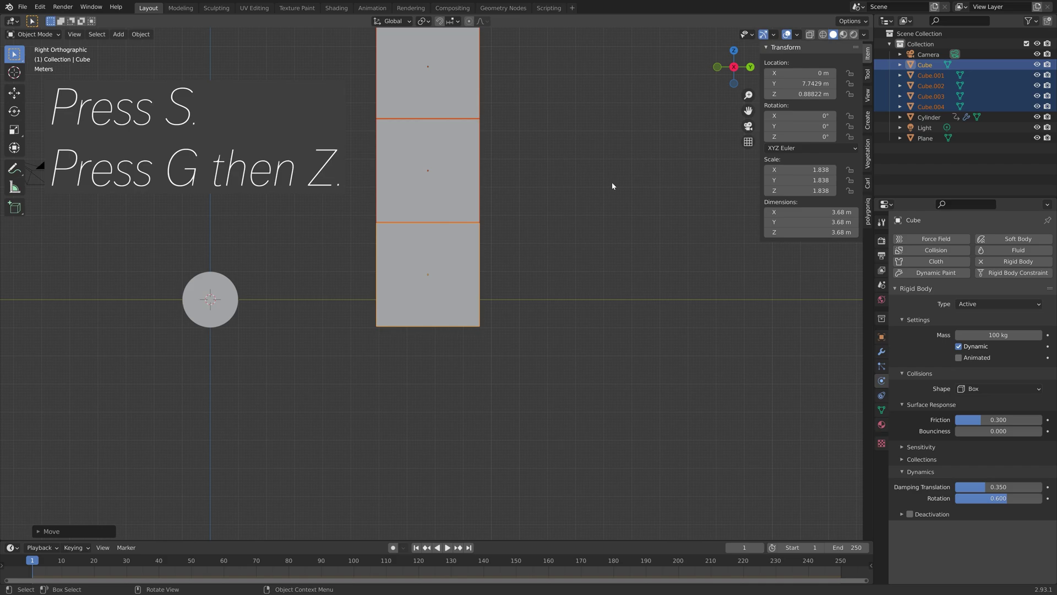
- Rescale the cubes to 2.83 m each and raise the tower onto the ground plane
{"action": "key", "text": "s"}
{"action": "left_click", "coordinate": [548, 181]}
{"action": "key", "text": "g"}
{"action": "key", "text": "z"}
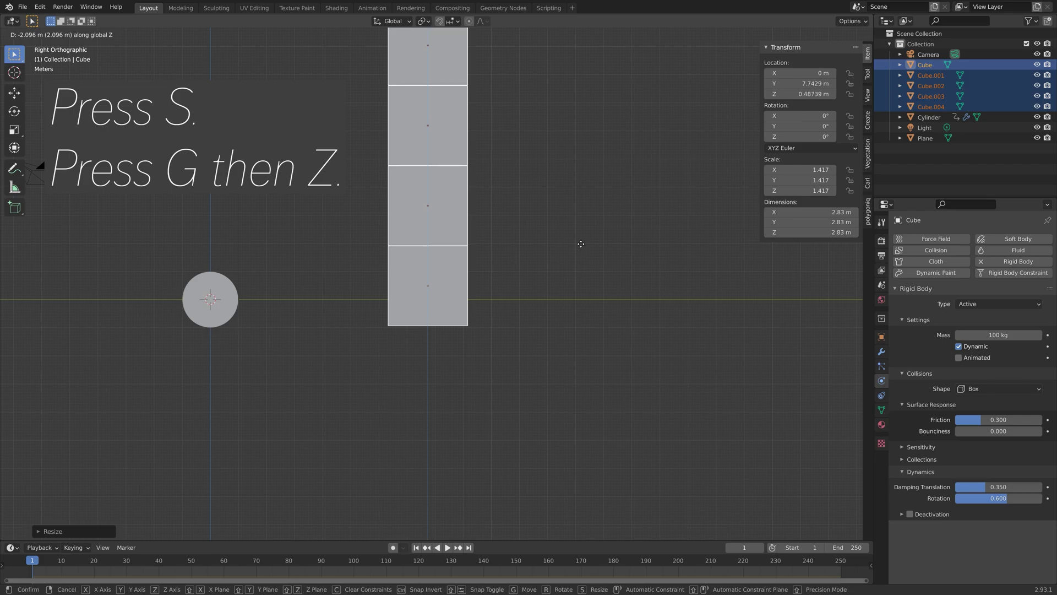
{"action": "left_click", "coordinate": [580, 243]}
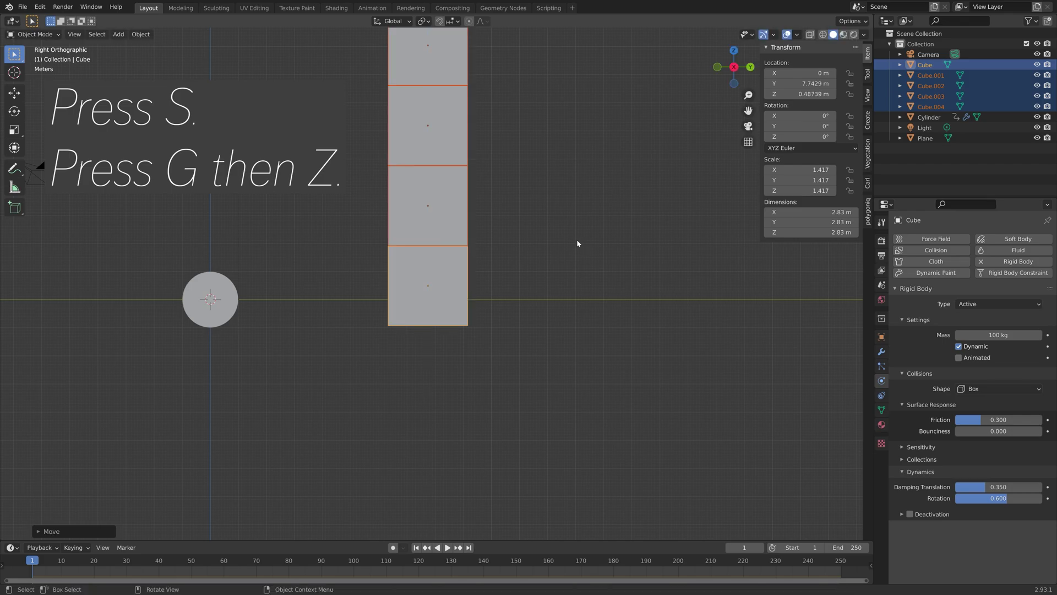
{"action": "middle_click_drag", "start_coordinate": [578, 241], "coordinate": [451, 265]}
{"action": "scroll", "coordinate": [507, 288], "scroll_direction": "down", "scroll_amount": 5}
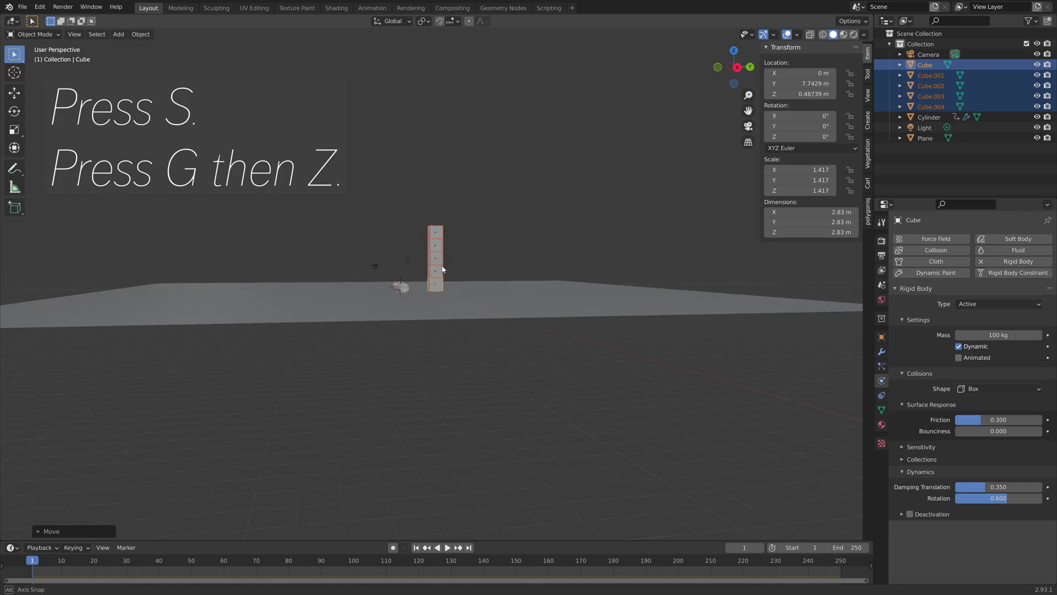
- Give the ground plane a Passive rigid body with Mesh collision shape and friction 1.000
{"action": "left_click", "coordinate": [499, 282]}
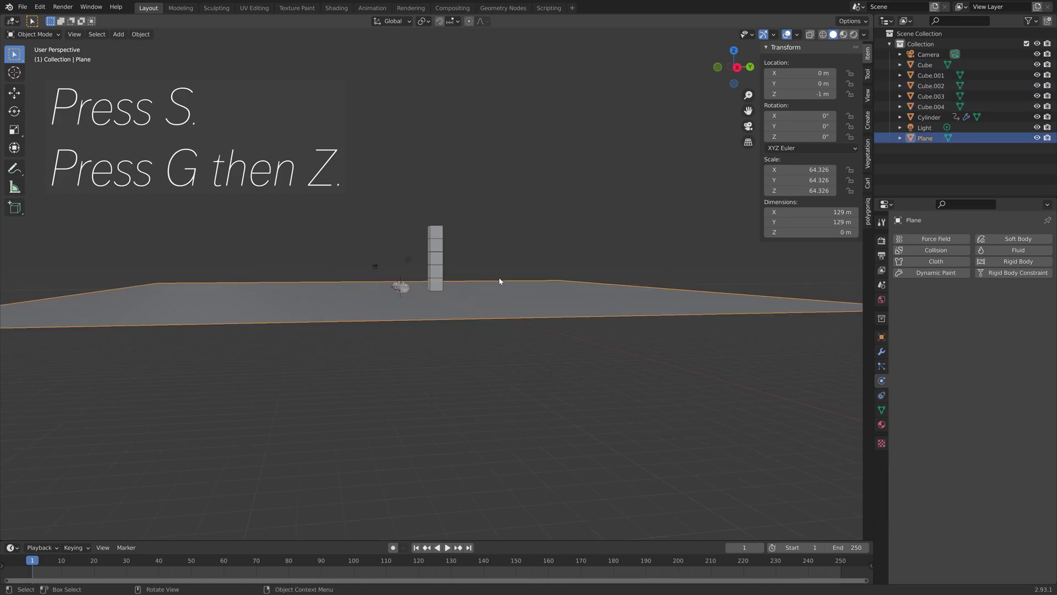
{"action": "left_click", "coordinate": [1008, 263]}
{"action": "left_click", "coordinate": [985, 304]}
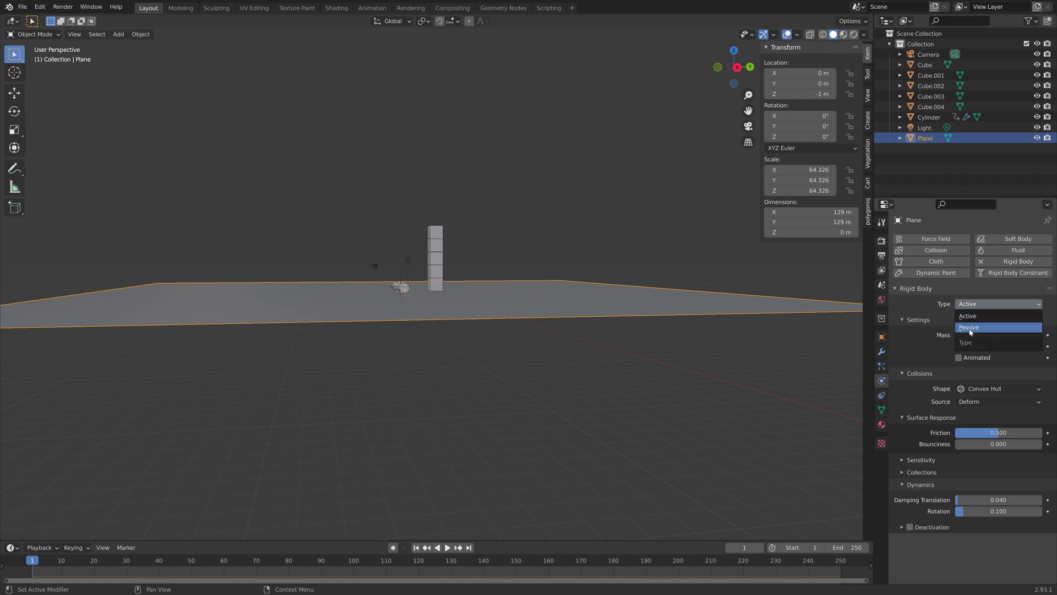
{"action": "left_click", "coordinate": [970, 330]}
{"action": "left_click", "coordinate": [971, 367]}
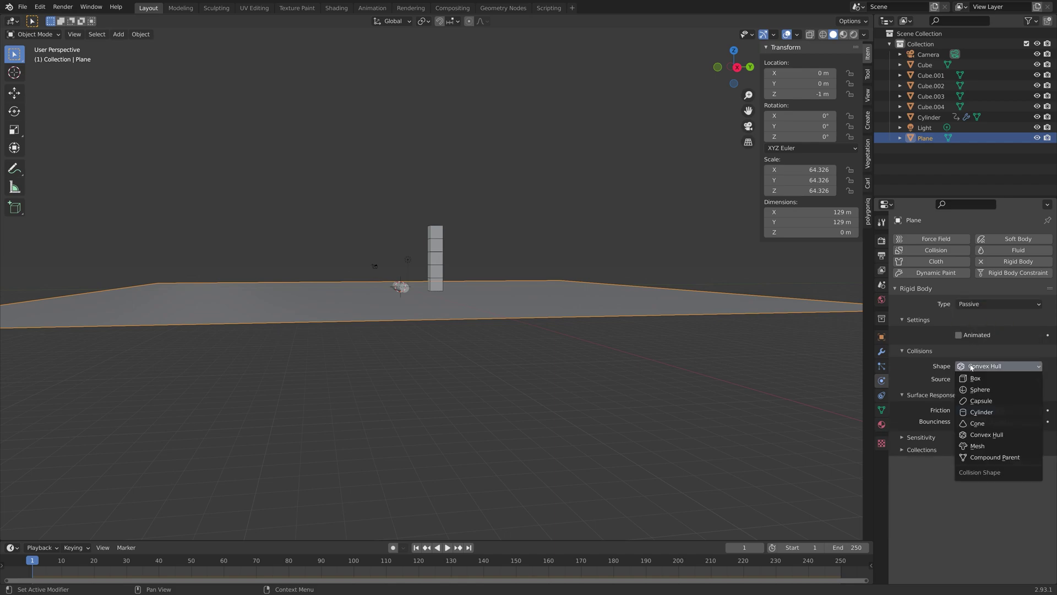
{"action": "left_click", "coordinate": [977, 445]}
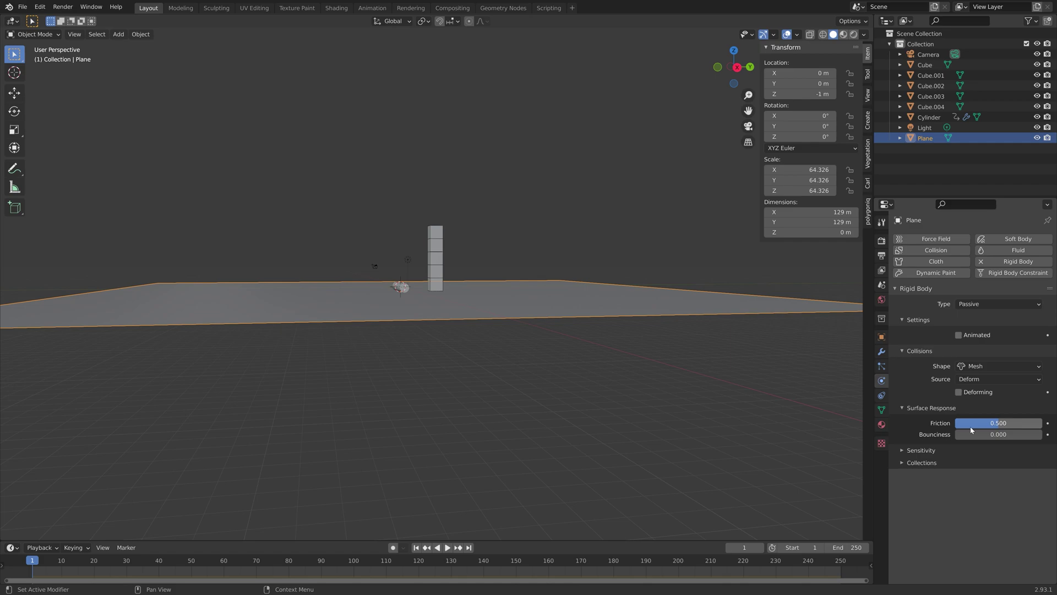
{"action": "left_click_drag", "start_coordinate": [979, 422], "coordinate": [1019, 423]}
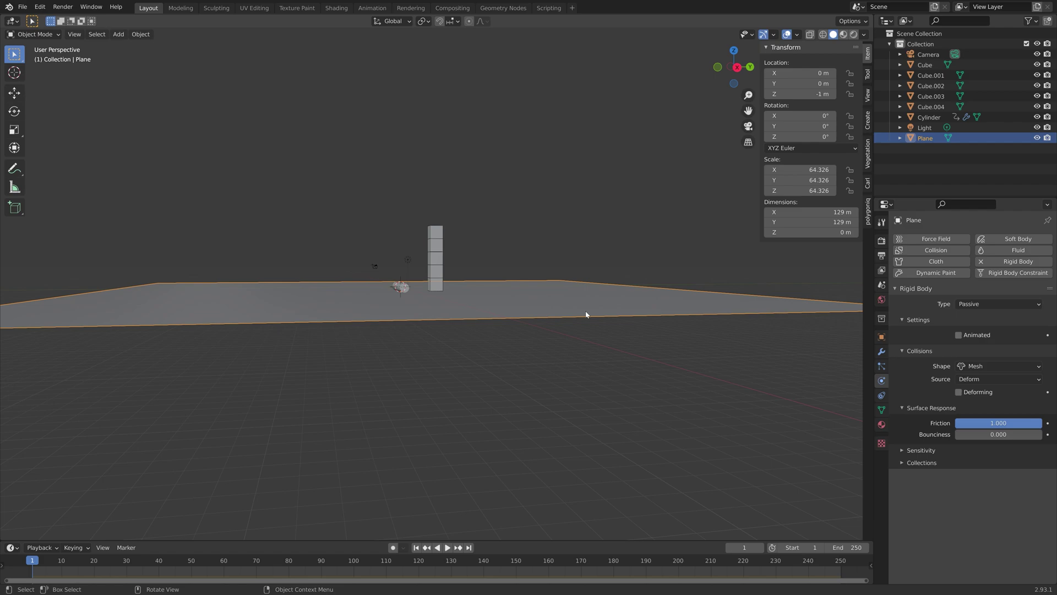
- Test-play the simulation, then save the scene as tut2.blend
{"action": "scroll", "coordinate": [460, 295], "scroll_direction": "up", "scroll_amount": 6}
{"action": "key", "text": "space"}
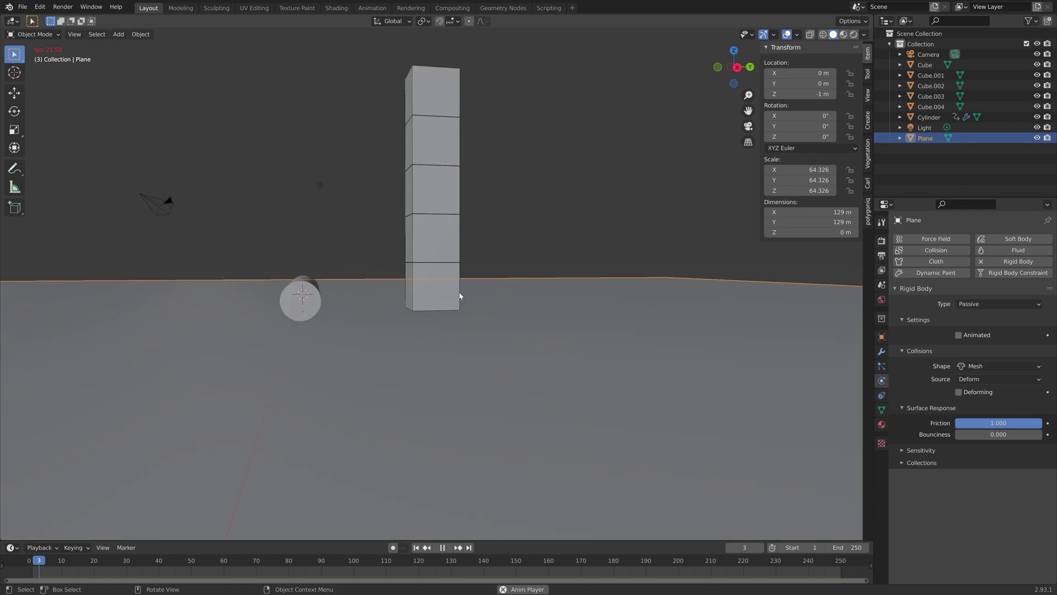
{"action": "key", "text": "space"}
{"action": "middle_click_drag", "start_coordinate": [460, 296], "coordinate": [424, 309]}
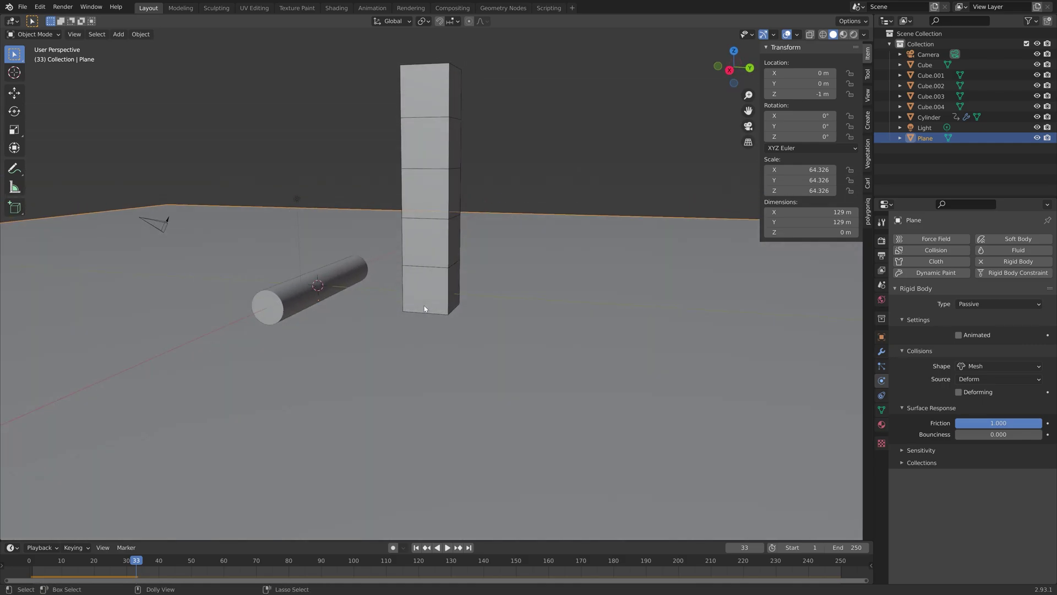
{"action": "key", "text": "ctrl+shift+s"}
{"action": "left_click", "coordinate": [648, 440]}
{"action": "left_click", "coordinate": [693, 441]}
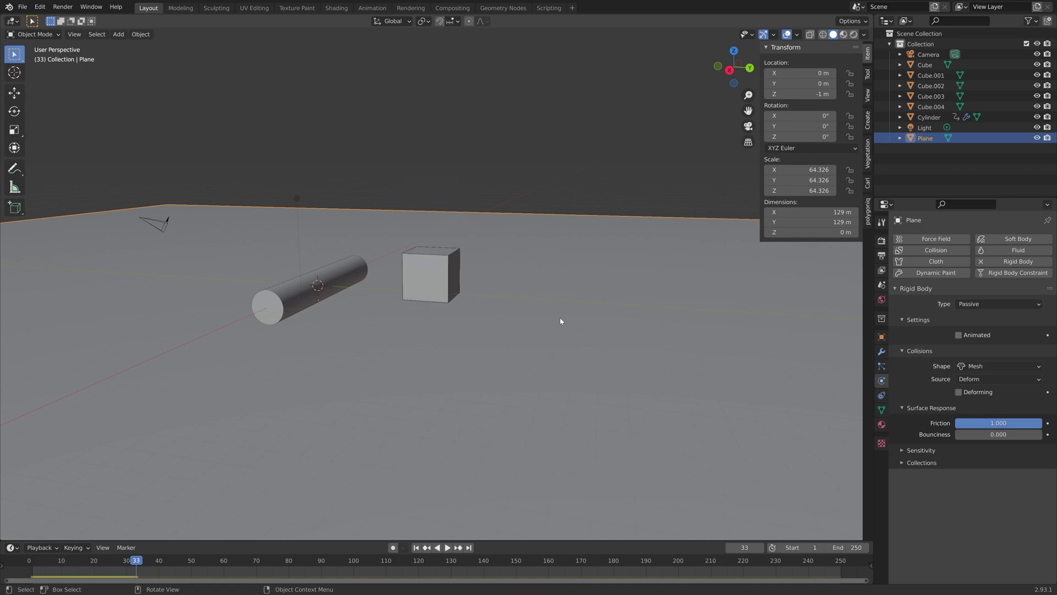
- Replay the animation from the start, stop at frame 30, and select the cylinder
{"action": "key", "text": "space"}
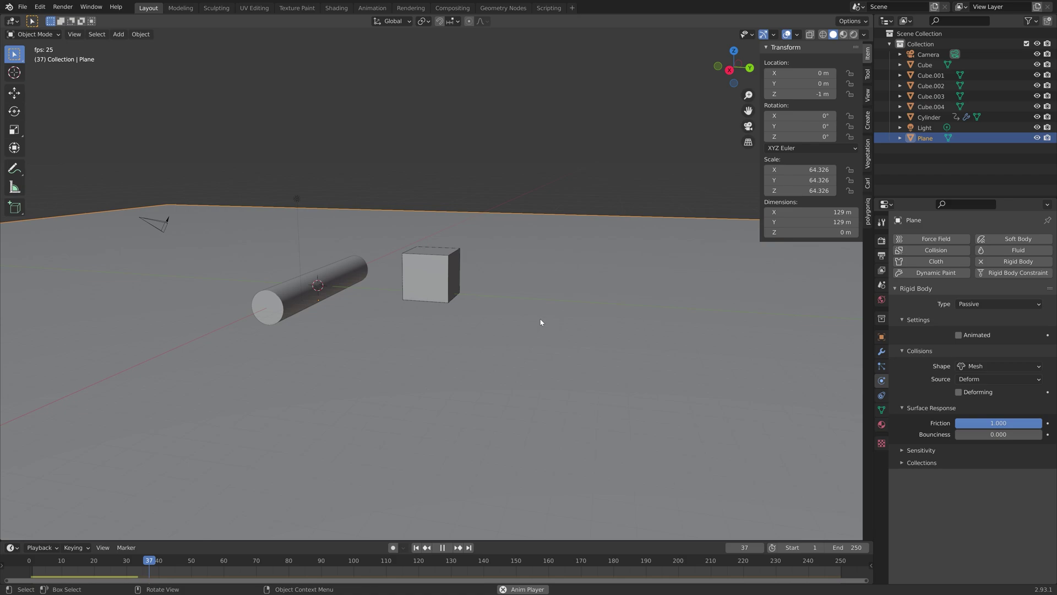
{"action": "left_click", "coordinate": [30, 556]}
{"action": "key", "text": "space"}
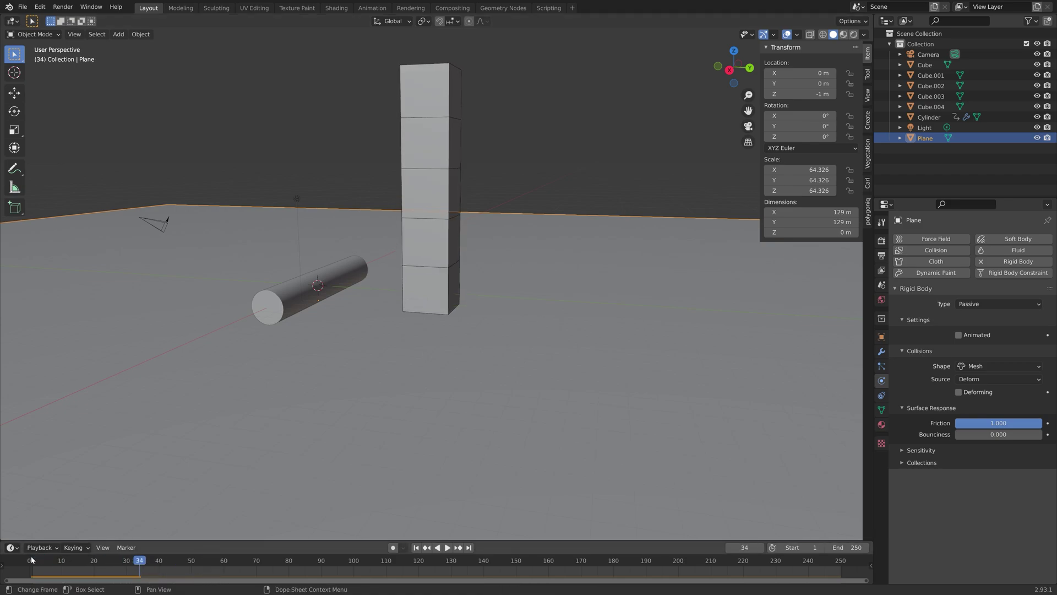
{"action": "key", "text": "space"}
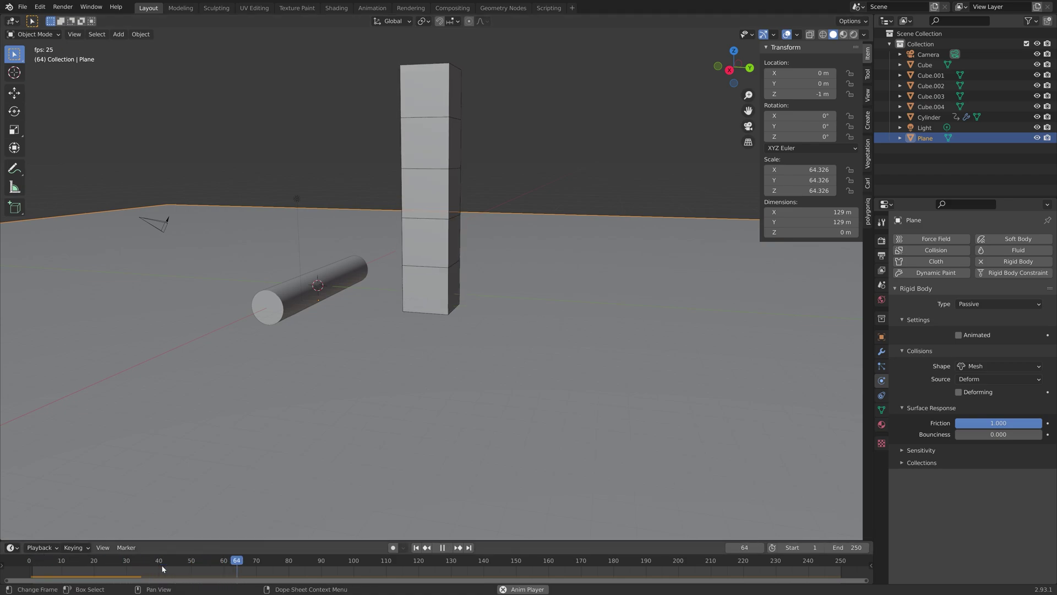
{"action": "key", "text": "space"}
{"action": "left_click", "coordinate": [123, 561]}
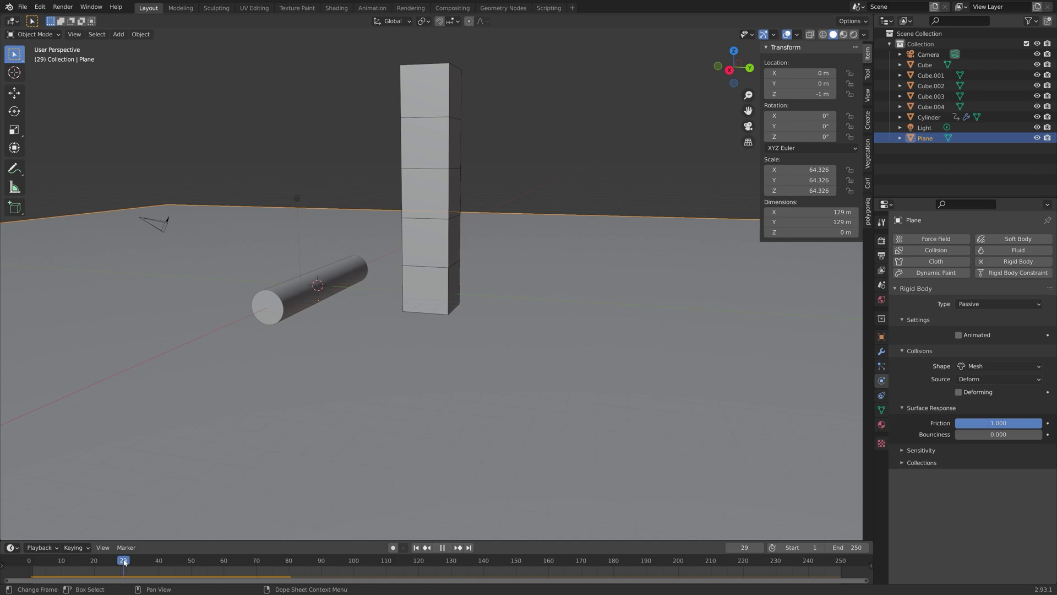
{"action": "key", "text": "space"}
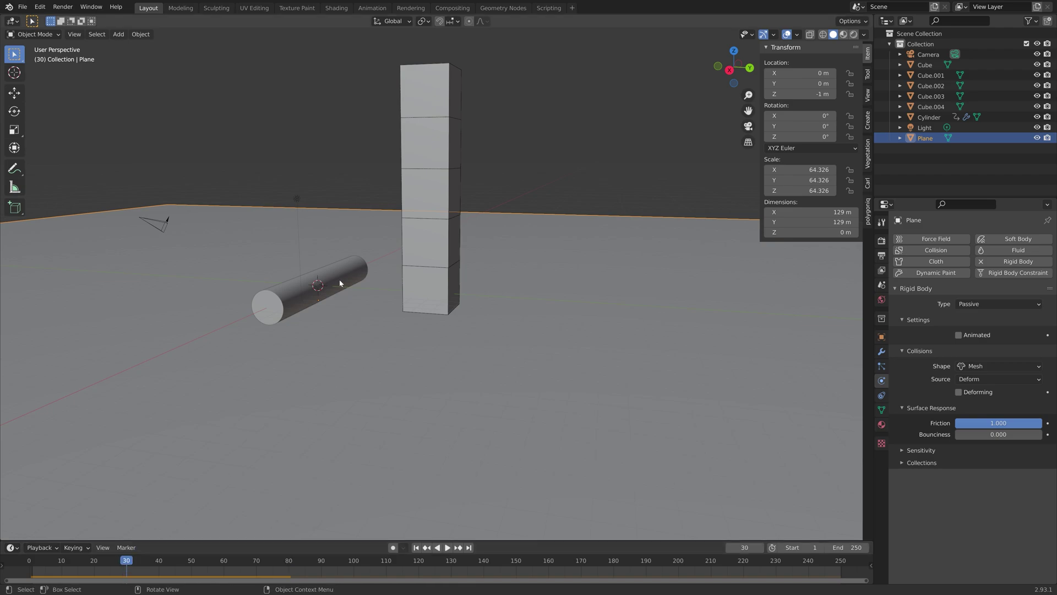
{"action": "left_click", "coordinate": [340, 283]}
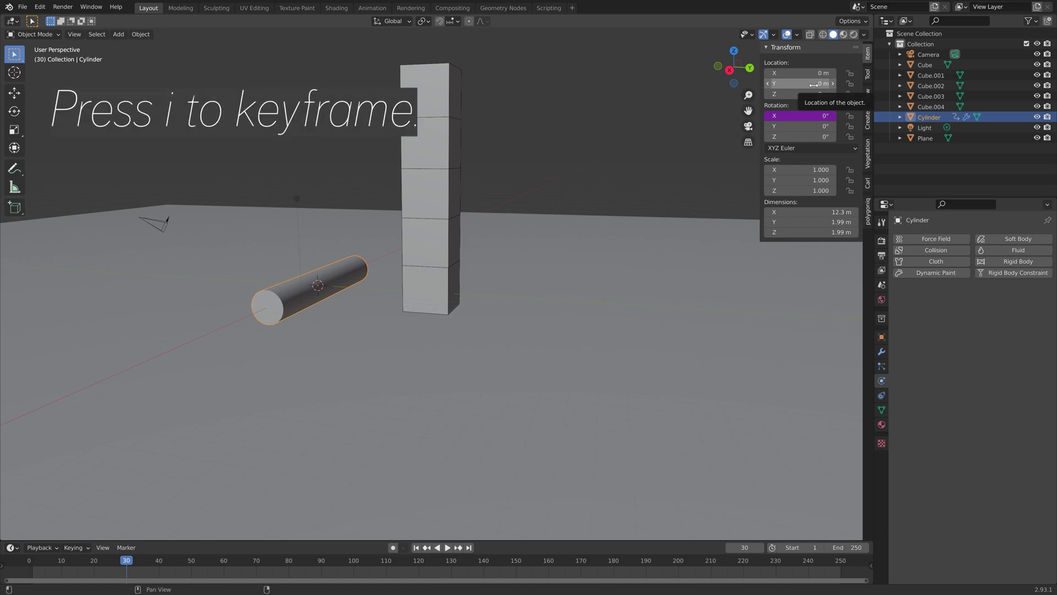
- Keyframe the cylinder's location at frame 30, then move it out along Y and keyframe it at frame 60
{"action": "key", "text": "i"}
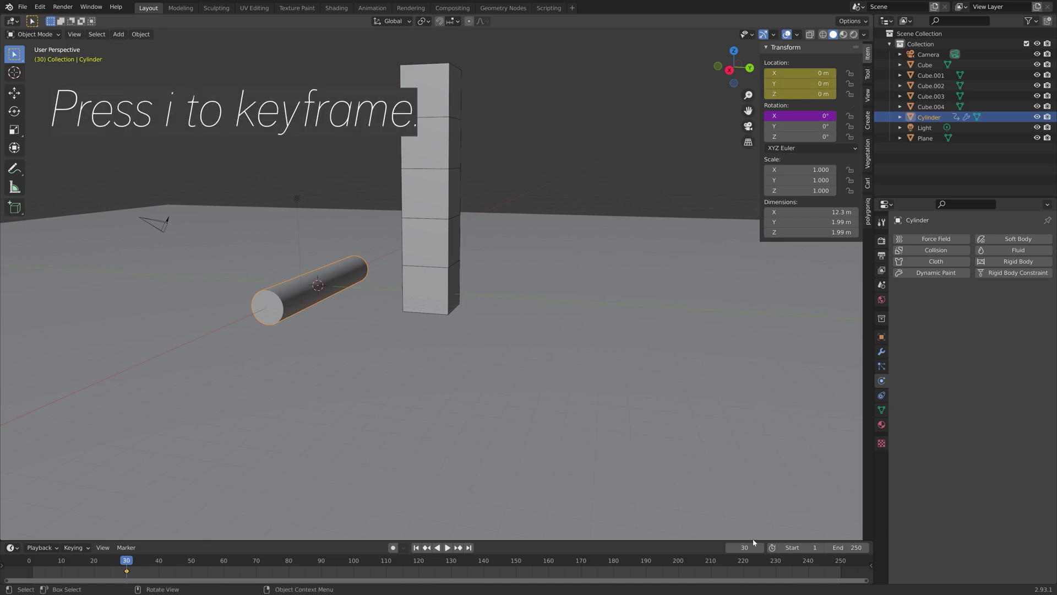
{"action": "left_click", "coordinate": [754, 543]}
{"action": "type", "text": "60"}
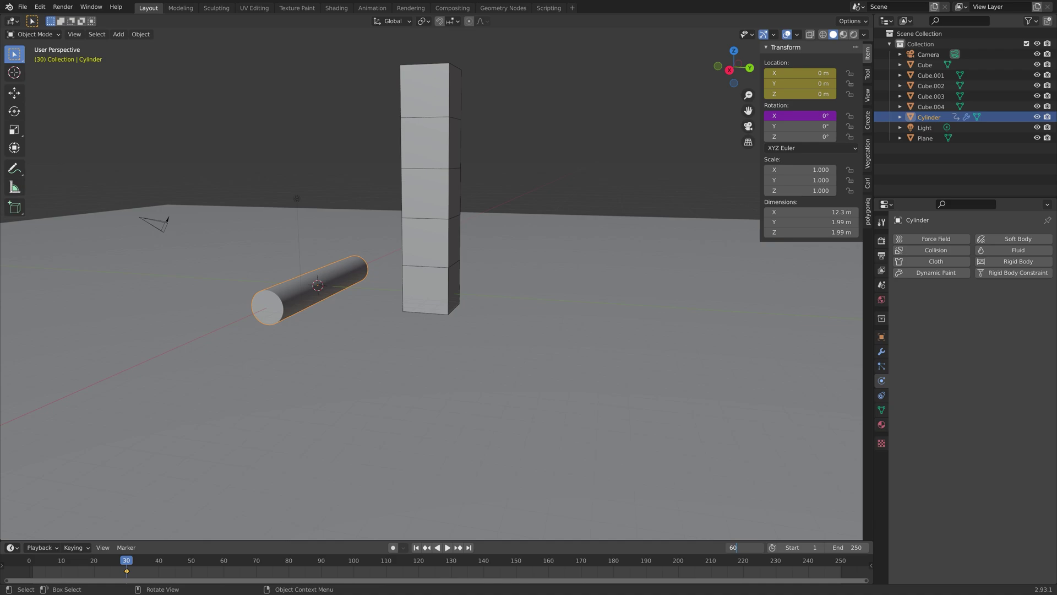
{"action": "key", "text": "Return"}
{"action": "middle_click_drag", "start_coordinate": [545, 372], "coordinate": [540, 309]}
{"action": "key", "text": "g"}
{"action": "key", "text": "y"}
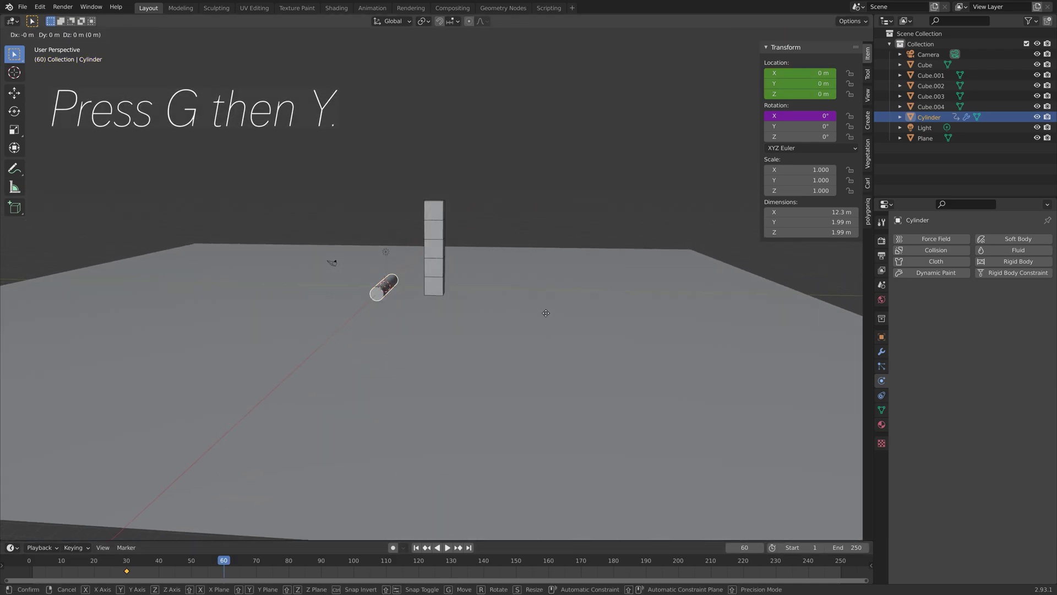
{"action": "left_click", "coordinate": [650, 297]}
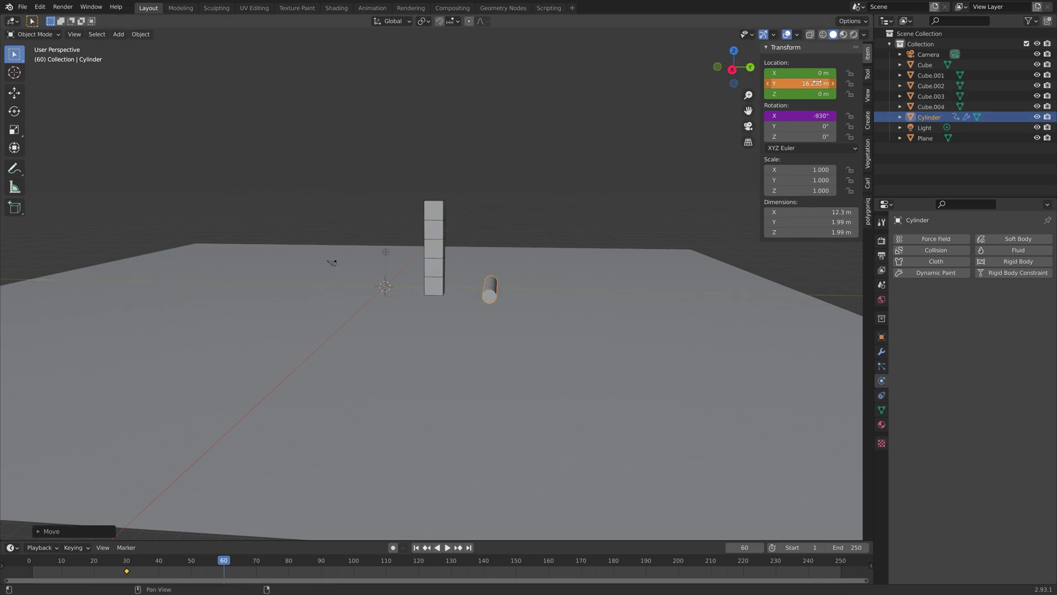
{"action": "key", "text": "i"}
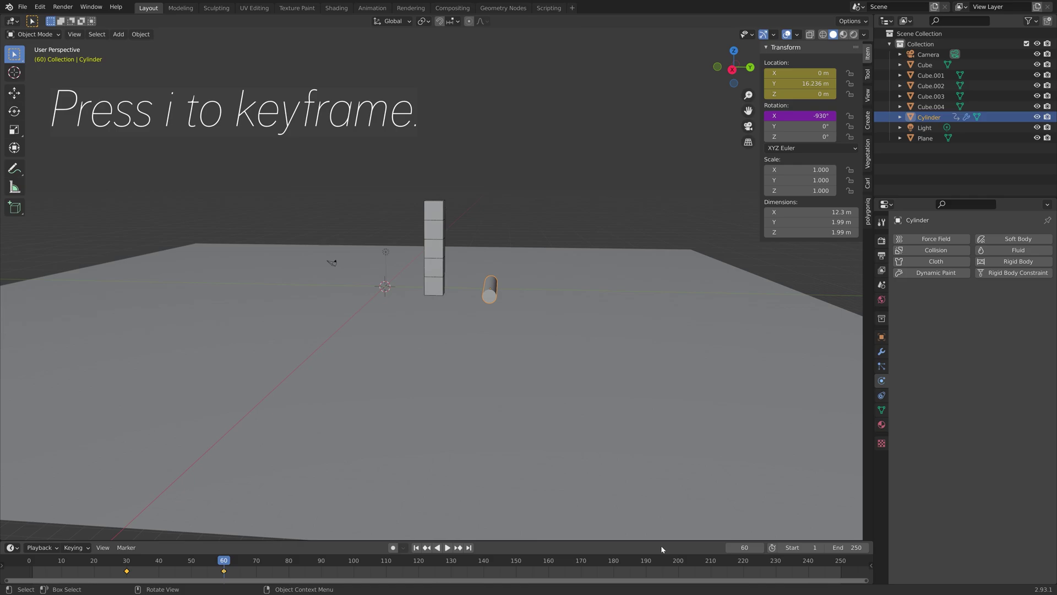
- At frame 90 set the cylinder's Y location to 0, keyframe it, and preview the motion
{"action": "left_click", "coordinate": [744, 547]}
{"action": "type", "text": "90"}
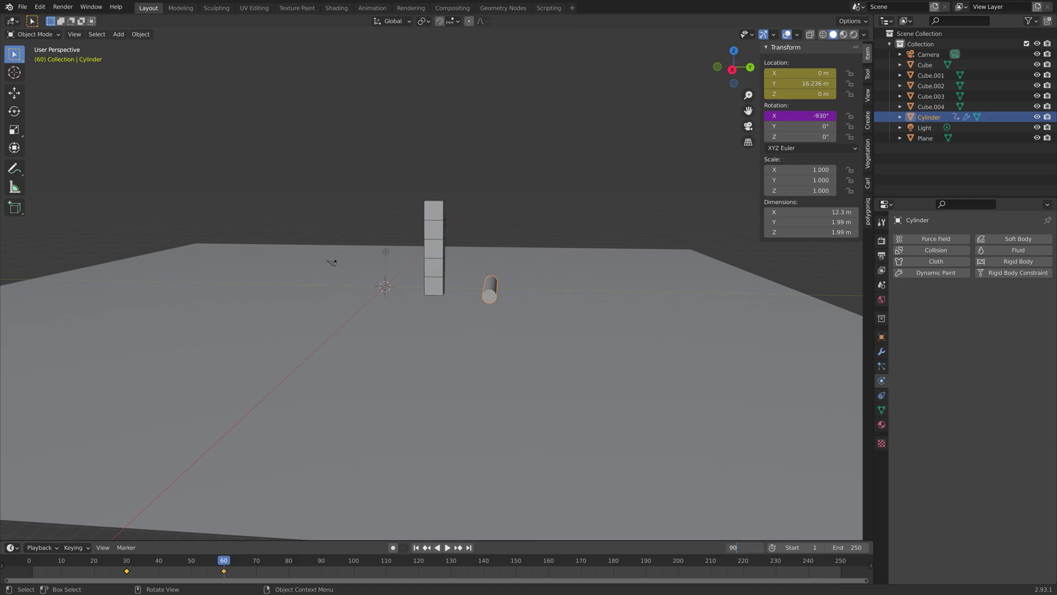
{"action": "key", "text": "Return"}
{"action": "left_click", "coordinate": [801, 83]}
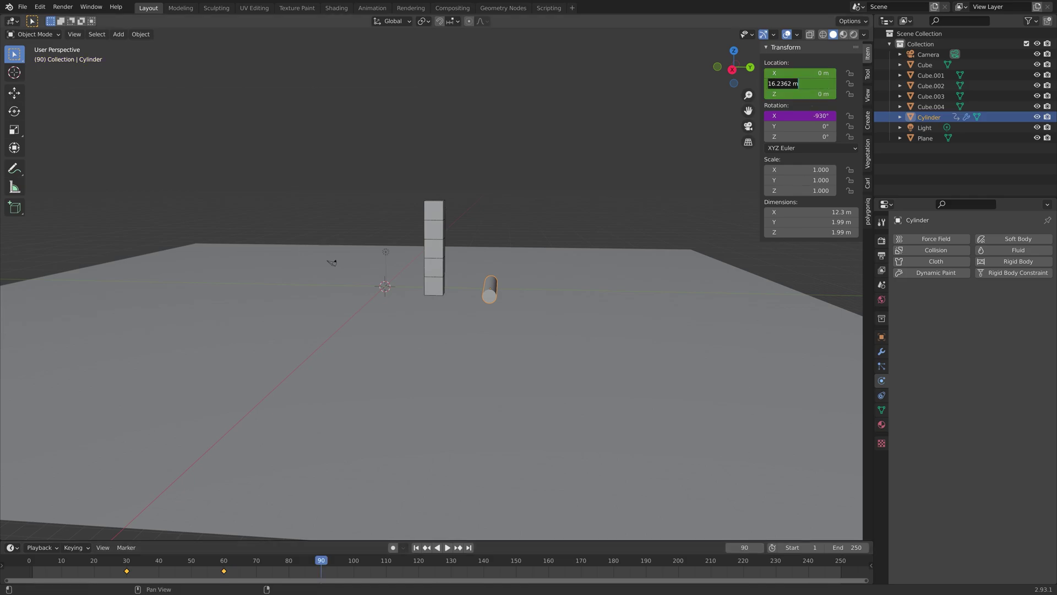
{"action": "type", "text": "0"}
{"action": "key", "text": "Return"}
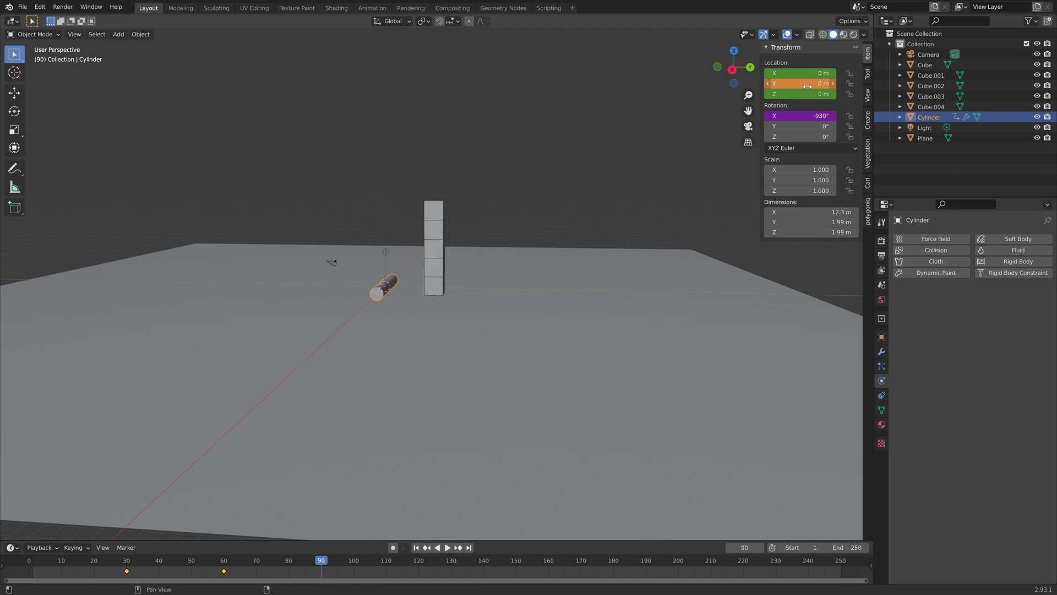
{"action": "key", "text": "i"}
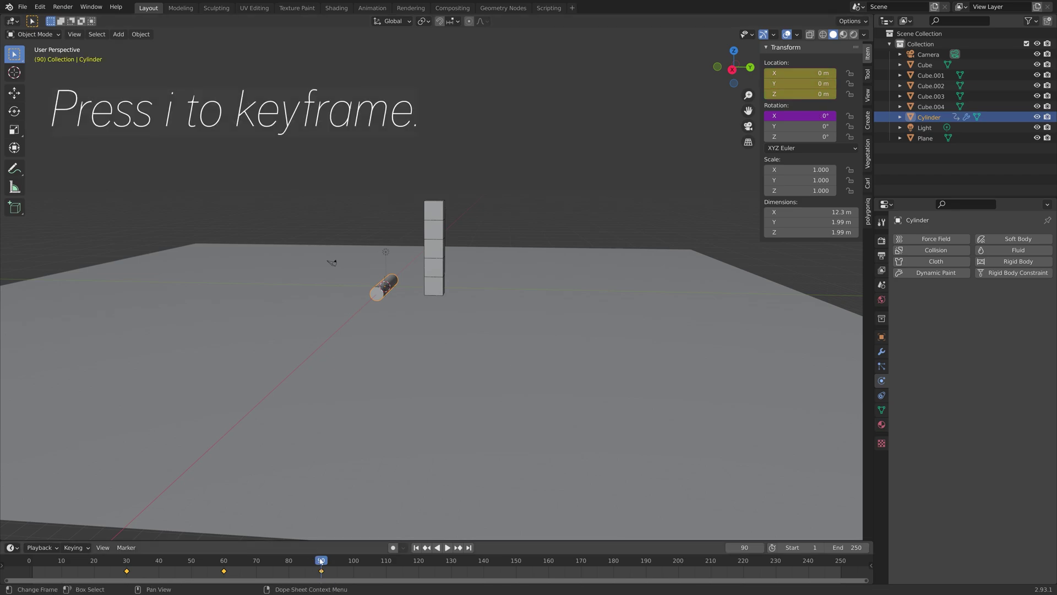
{"action": "left_click_drag", "start_coordinate": [320, 560], "coordinate": [138, 560]}
{"action": "key", "text": "space"}
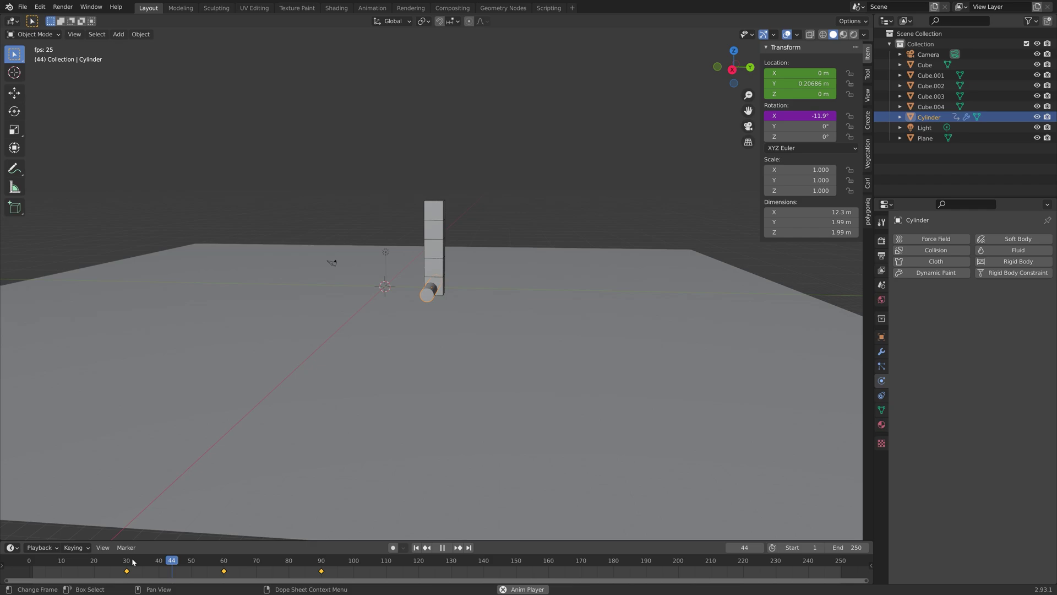
{"action": "key", "text": "space"}
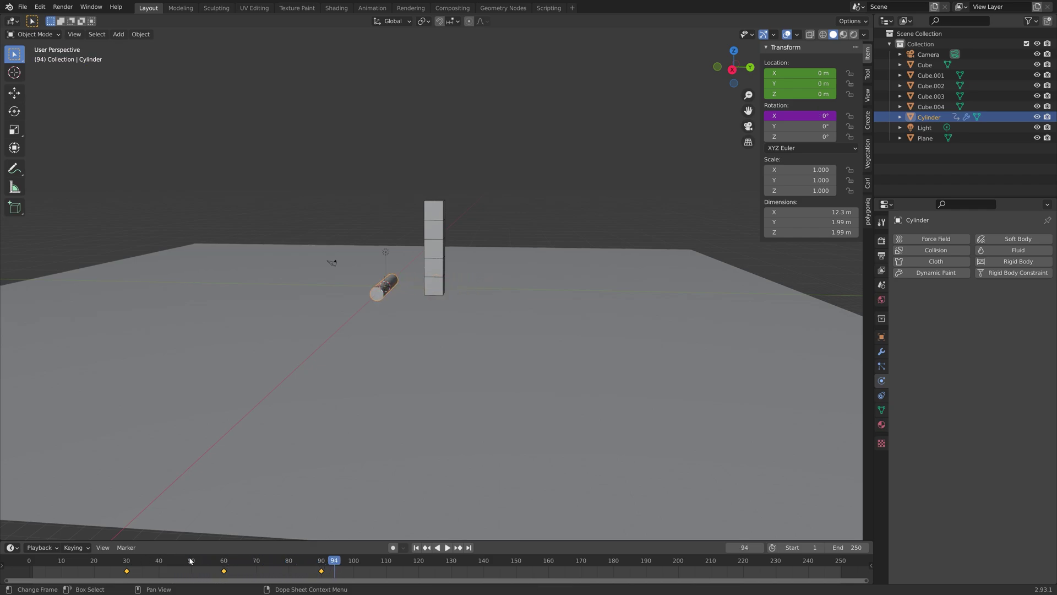
{"action": "left_click", "coordinate": [321, 562]}
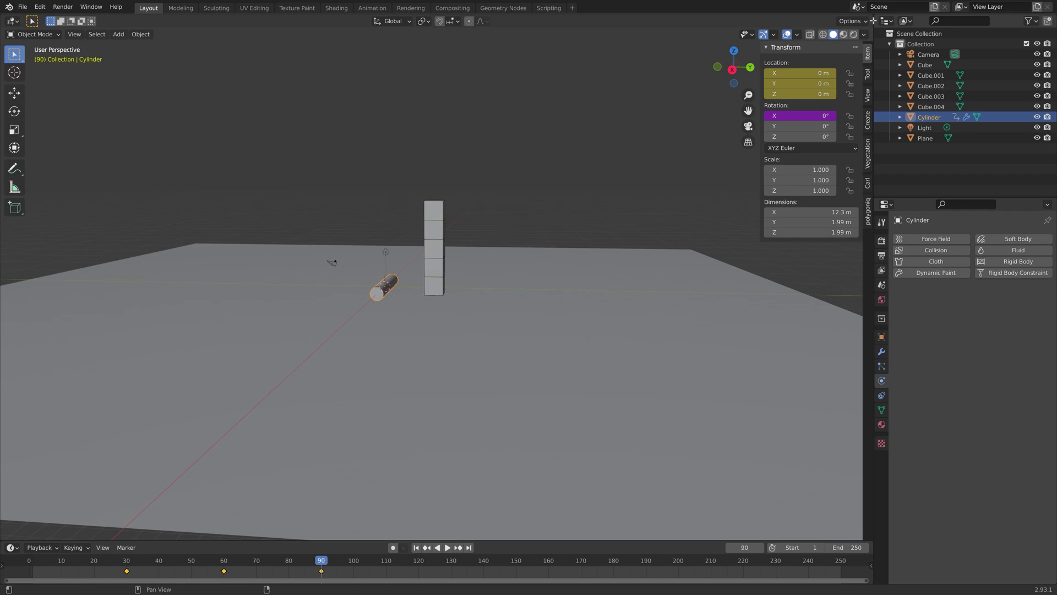
- Split the 3D view and turn the new area into a Graph Editor
{"action": "left_click_drag", "start_coordinate": [861, 16], "coordinate": [392, 25]}
{"action": "left_click", "coordinate": [407, 21]}
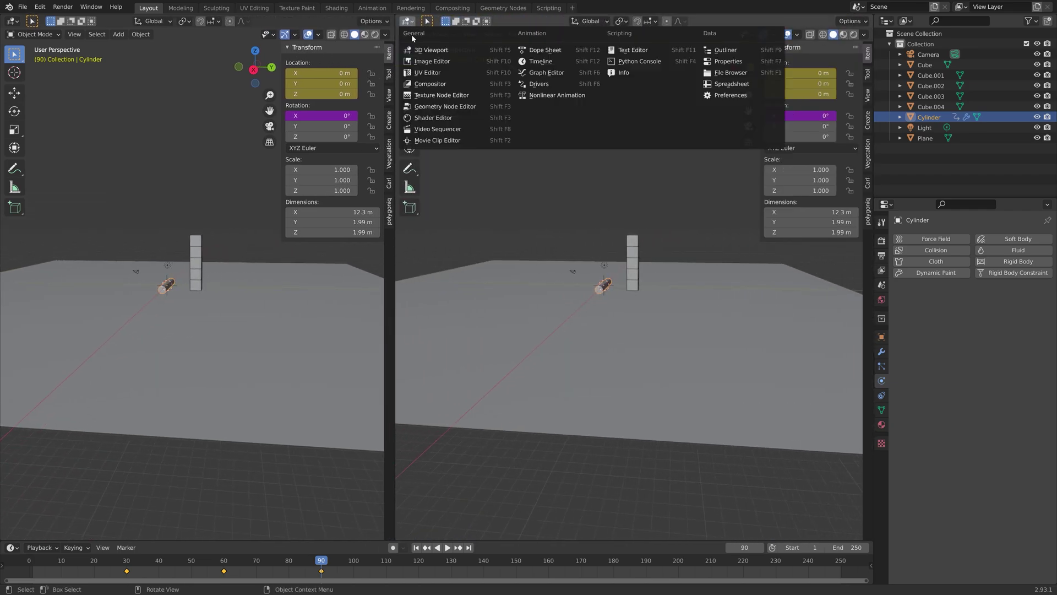
{"action": "left_click", "coordinate": [526, 74]}
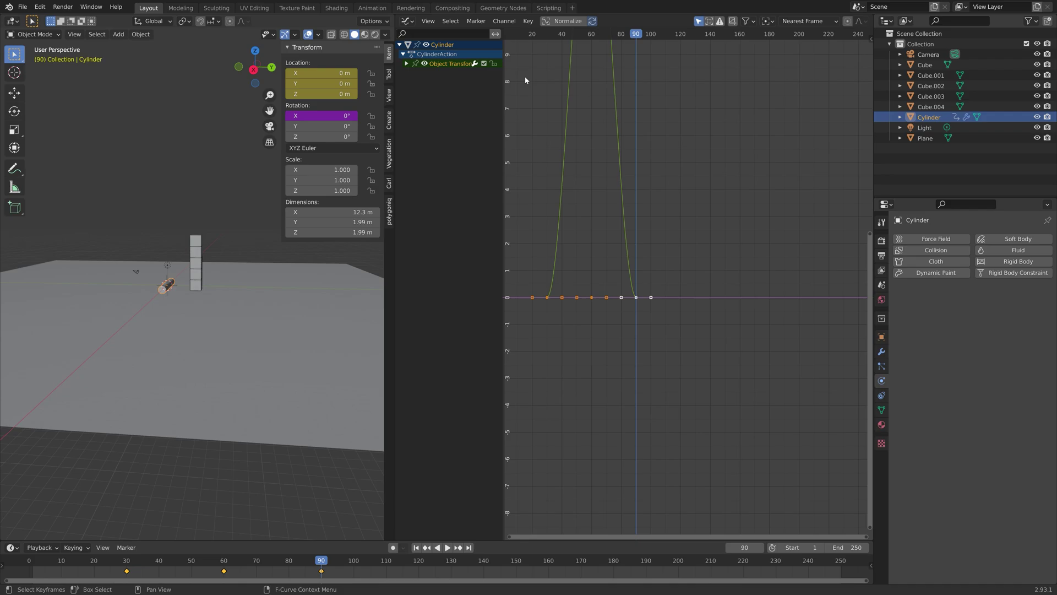
{"action": "scroll", "coordinate": [658, 160], "scroll_direction": "down", "scroll_amount": 5}
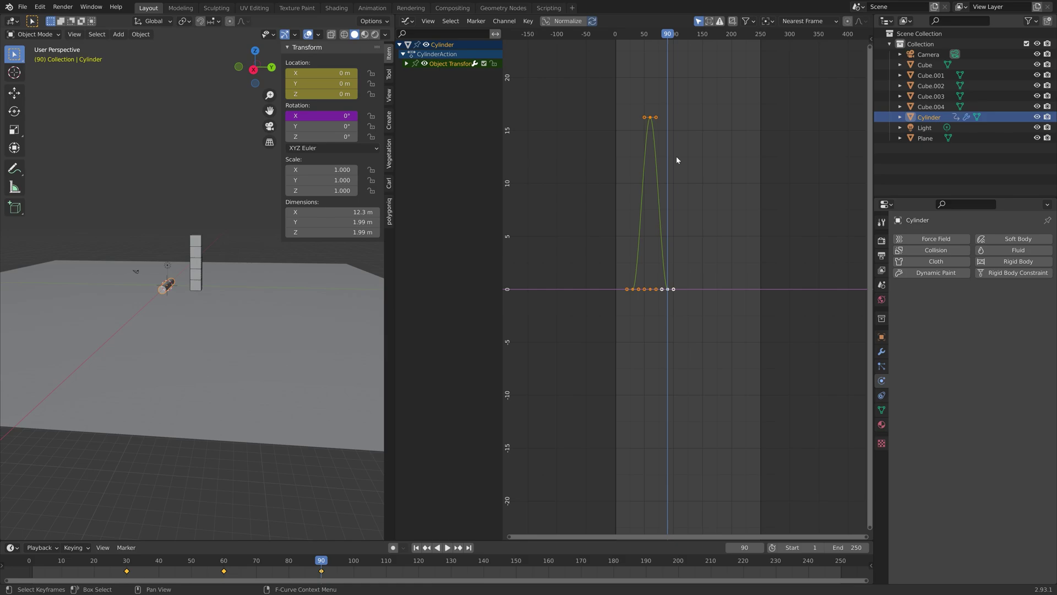
- Duplicate the cylinder's keyframes 60 frames later, repeat to fill the timeline, and play the roll
{"action": "key", "text": "shift+d"}
{"action": "type", "text": "x"}
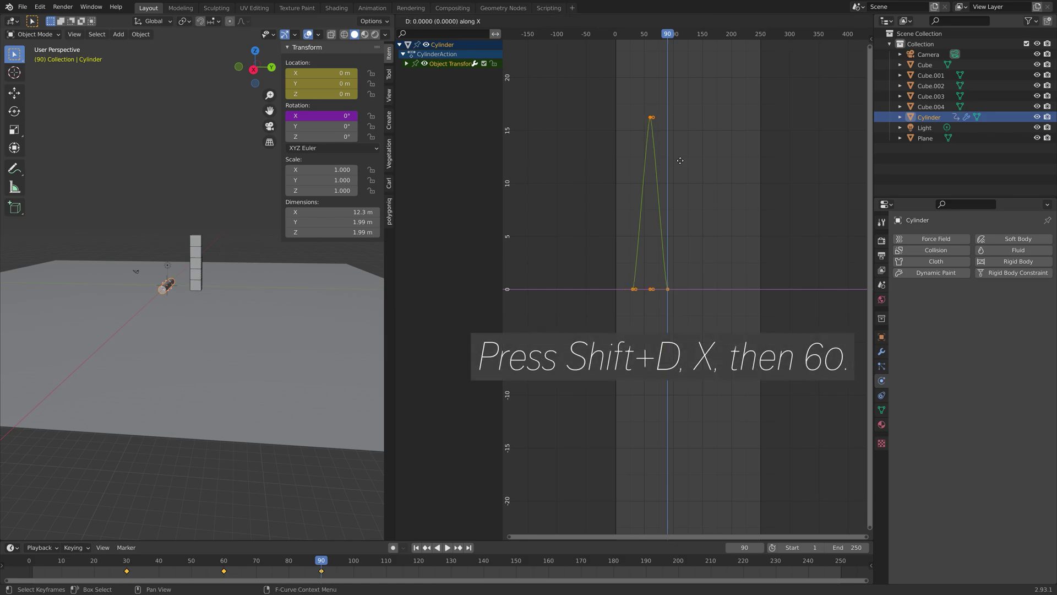
{"action": "type", "text": "60"}
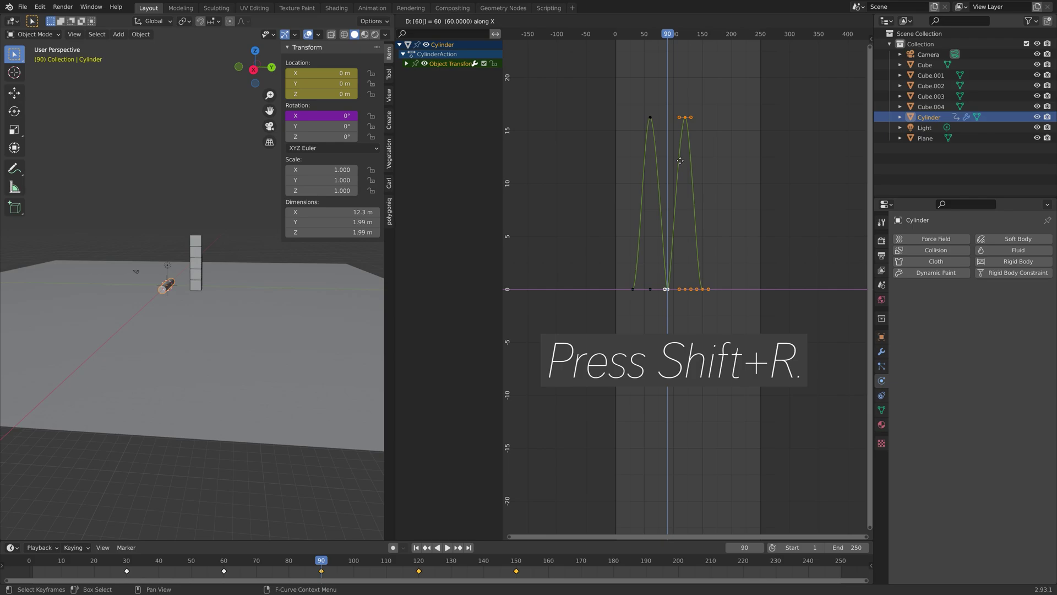
{"action": "key", "text": "Return"}
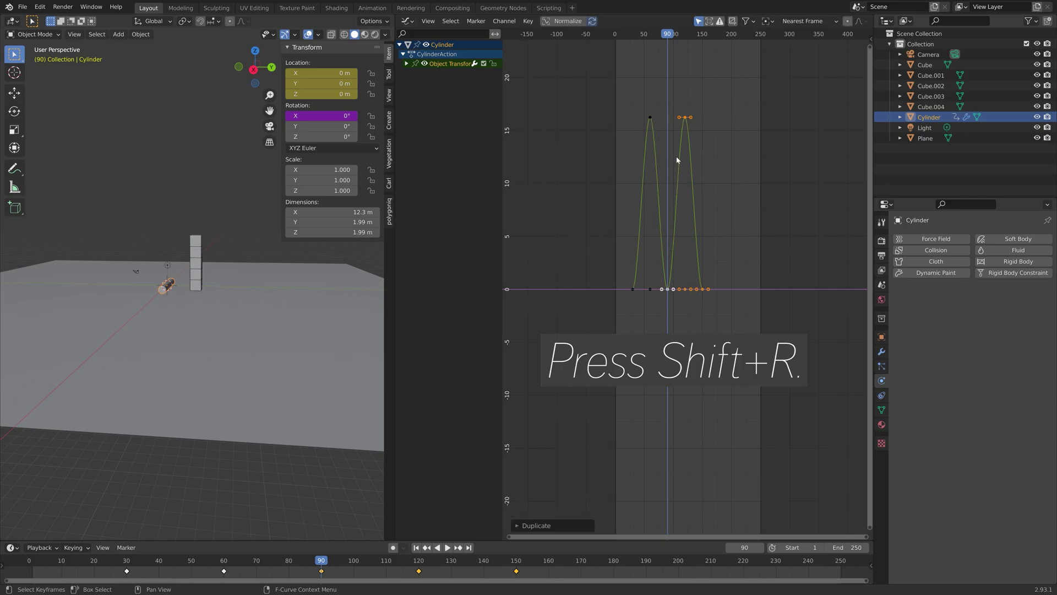
{"action": "key", "text": "shift+r"}
{"action": "key", "text": "shift+r"}
{"action": "key", "text": "shift+r"}
{"action": "key", "text": "shift+r"}
{"action": "key", "text": "shift+r"}
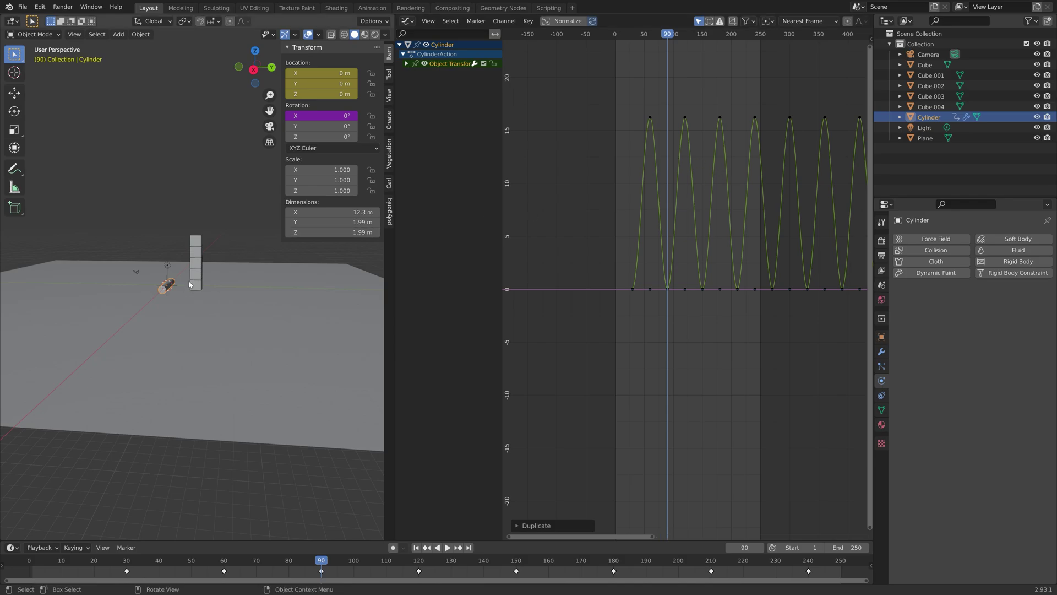
{"action": "scroll", "coordinate": [210, 265], "scroll_direction": "up", "scroll_amount": 4}
{"action": "middle_click_drag", "start_coordinate": [220, 267], "coordinate": [194, 275]}
{"action": "key", "text": "space"}
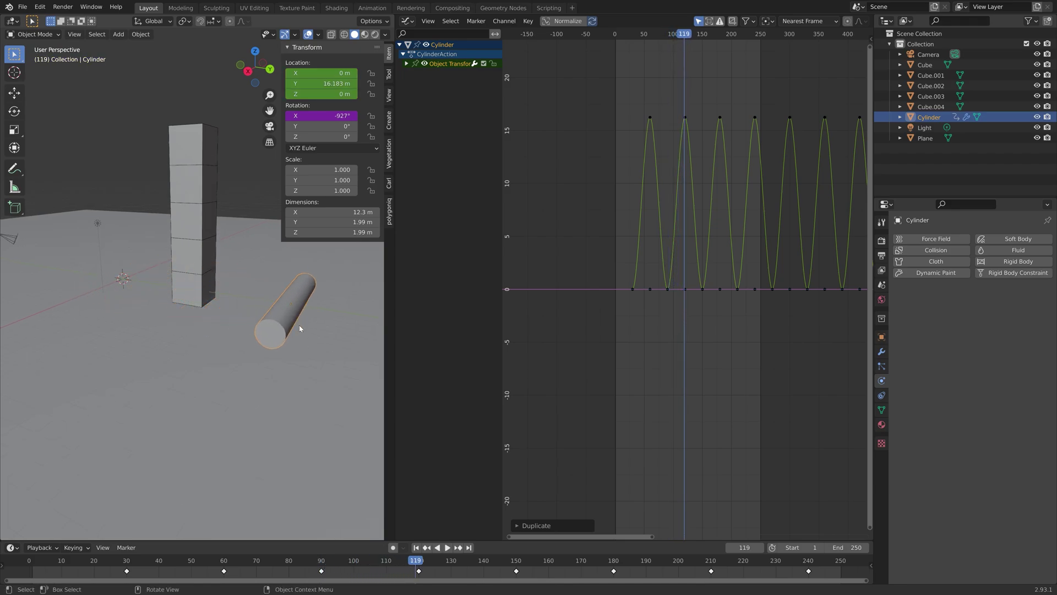
- Give the cylinder a Passive rigid body with Cylinder shape, friction 1.000, and Animated ticked
{"action": "scroll", "coordinate": [299, 328], "scroll_direction": "up", "scroll_amount": 3}
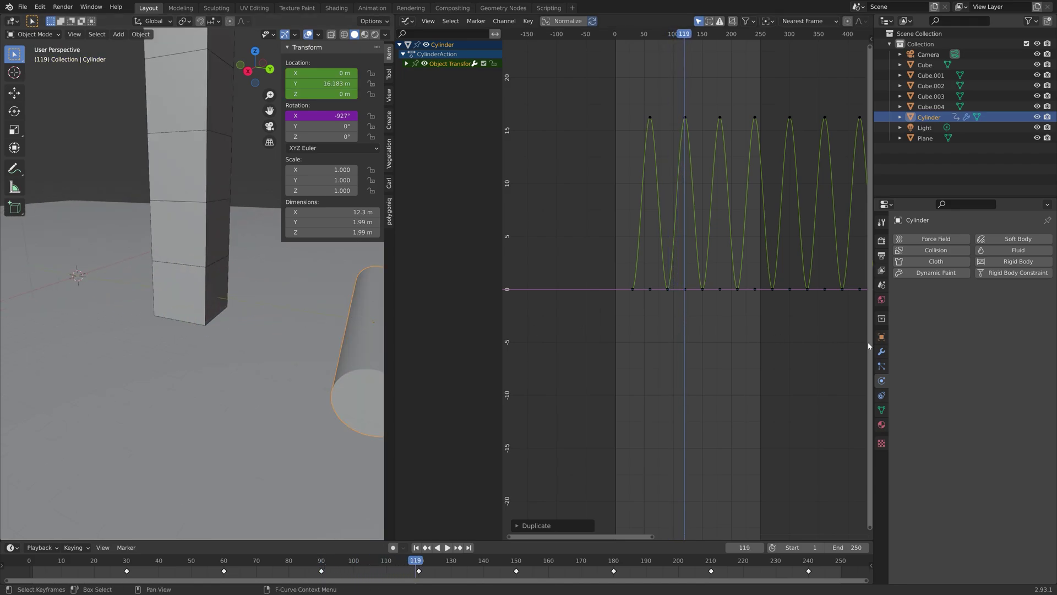
{"action": "left_click", "coordinate": [1003, 262]}
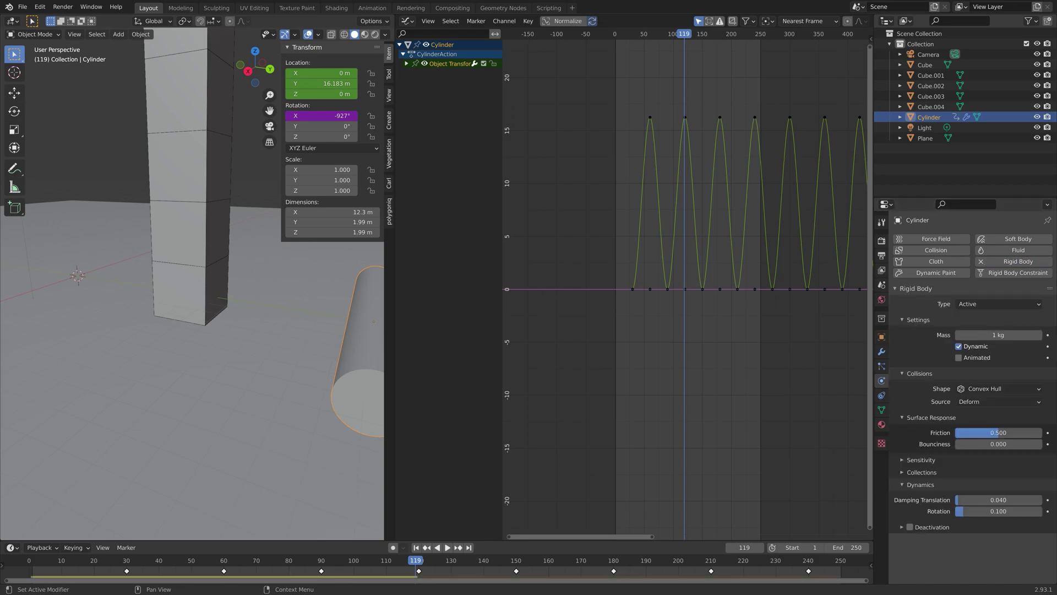
{"action": "left_click", "coordinate": [996, 302]}
{"action": "left_click", "coordinate": [996, 326]}
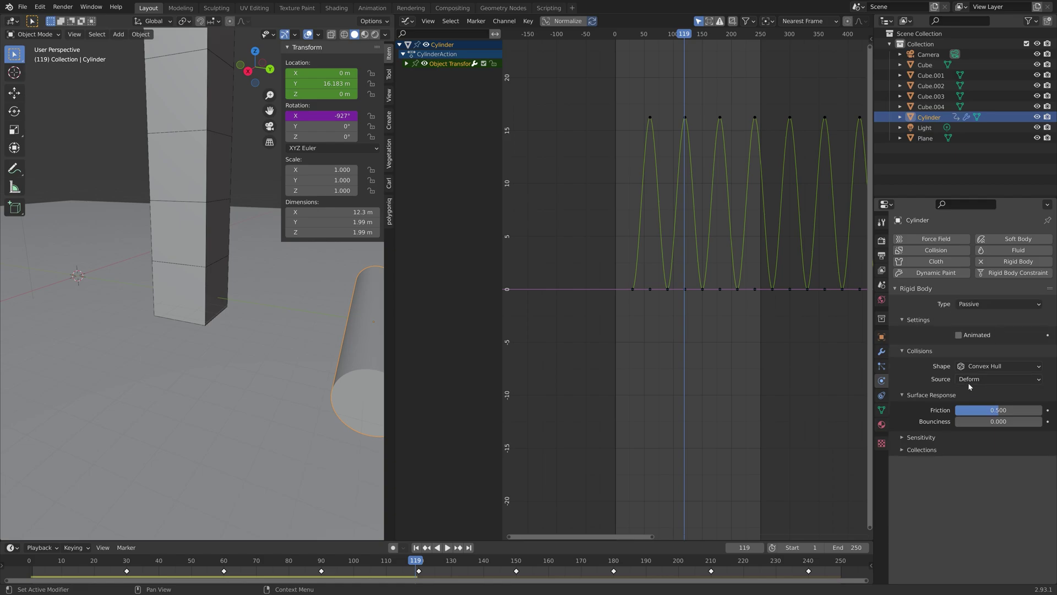
{"action": "left_click", "coordinate": [971, 367]}
{"action": "left_click", "coordinate": [985, 412]}
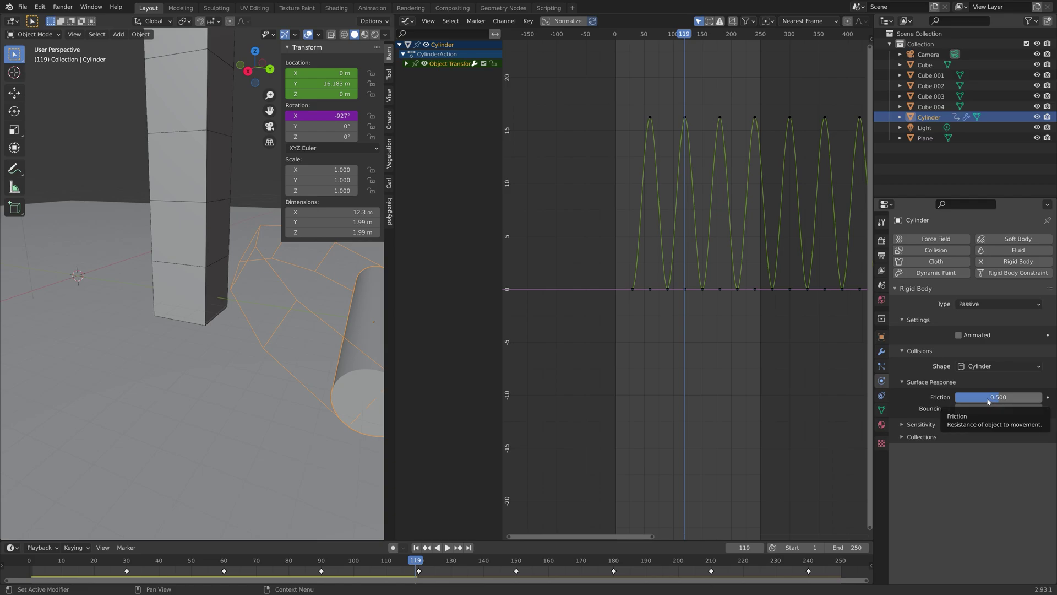
{"action": "left_click_drag", "start_coordinate": [989, 401], "coordinate": [1042, 401]}
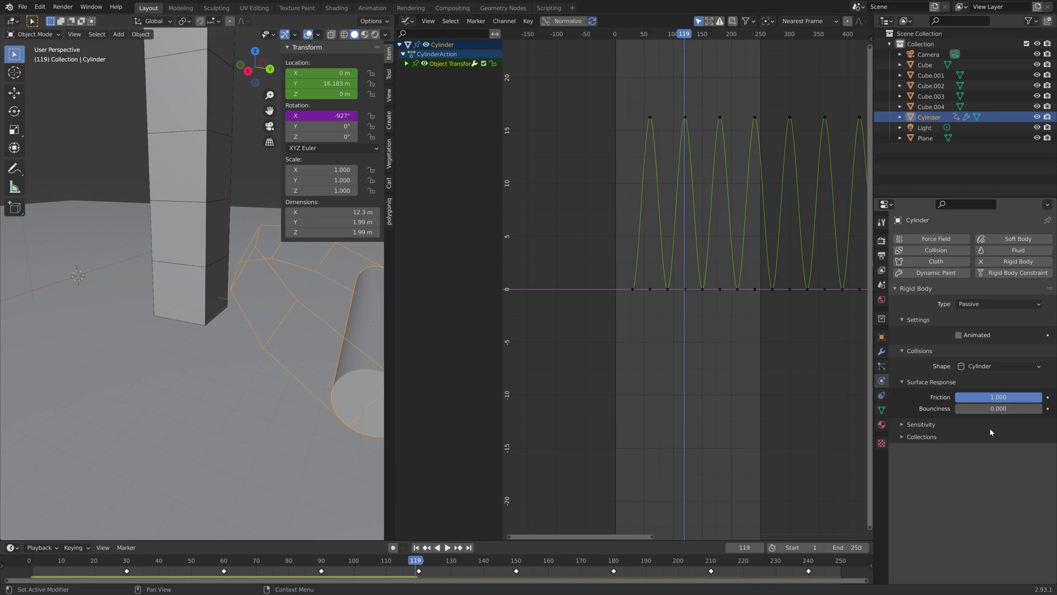
{"action": "left_click", "coordinate": [958, 336]}
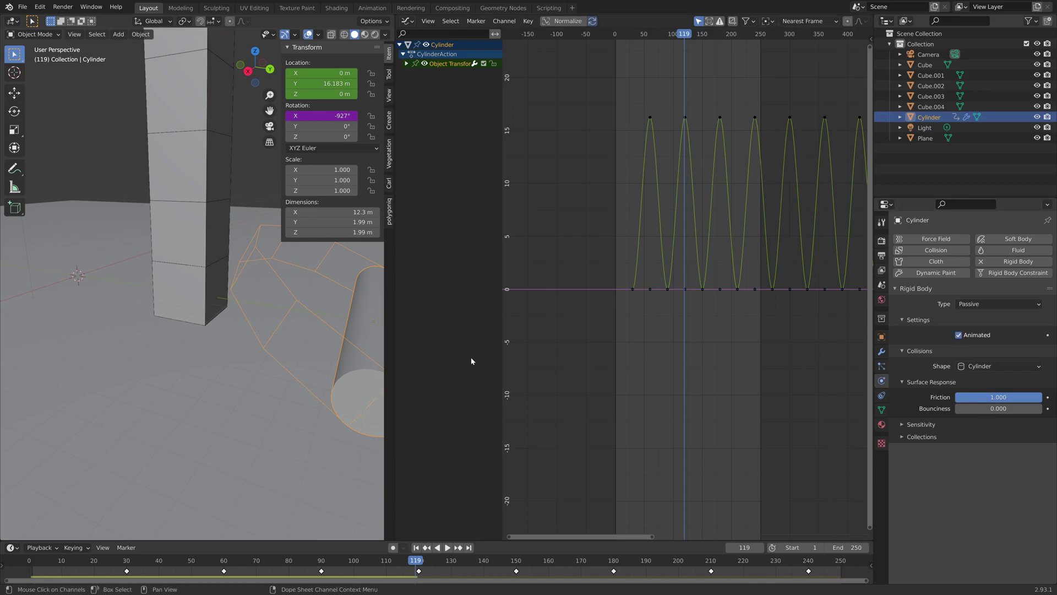
- Save the file as tut3.blend and rewind to the first frame
{"action": "key", "text": "ctrl+shift+s"}
{"action": "left_click", "coordinate": [649, 441]}
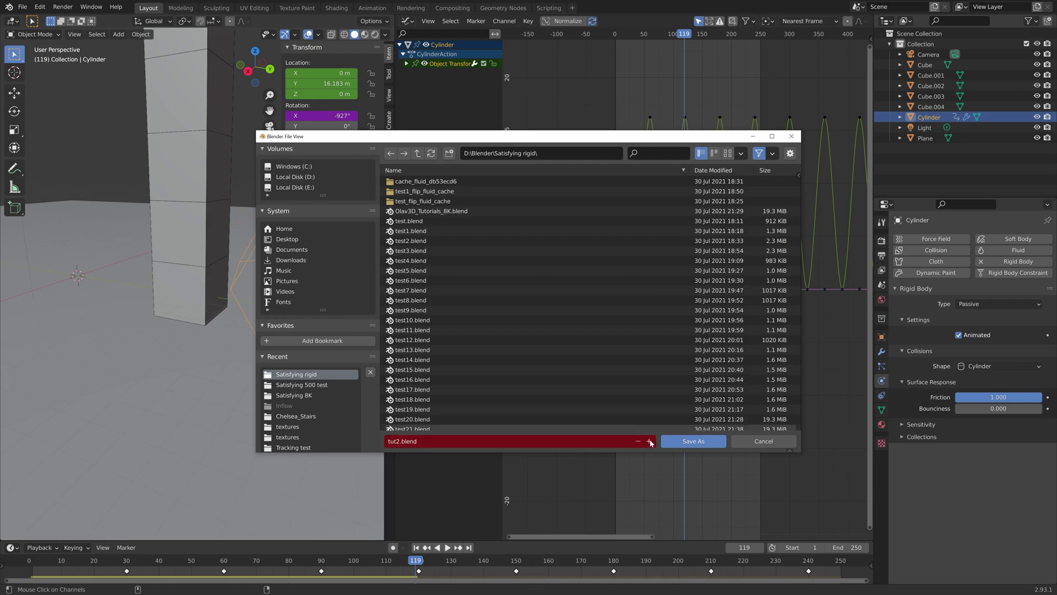
{"action": "key", "text": "Return"}
{"action": "left_click", "coordinate": [416, 547]}
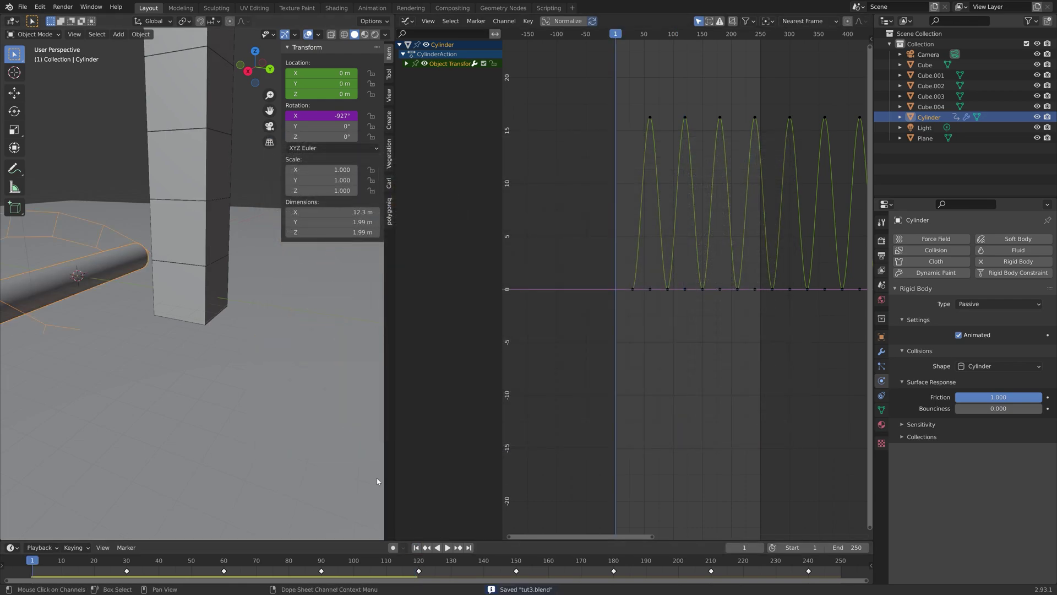
{"action": "scroll", "coordinate": [210, 294], "scroll_direction": "down", "scroll_amount": 6}
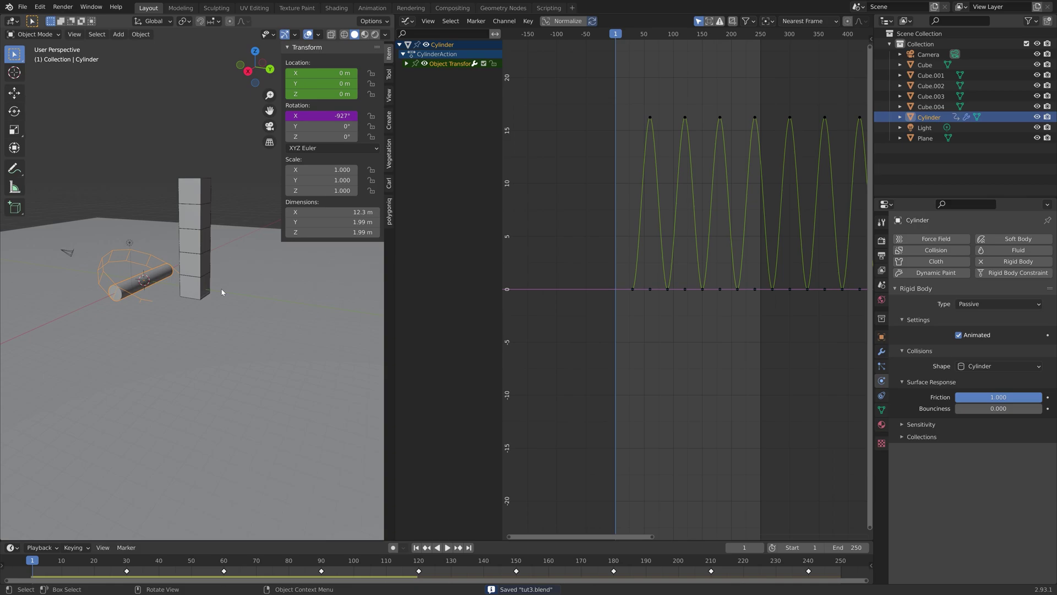
{"action": "middle_click_drag", "start_coordinate": [220, 292], "coordinate": [275, 281]}
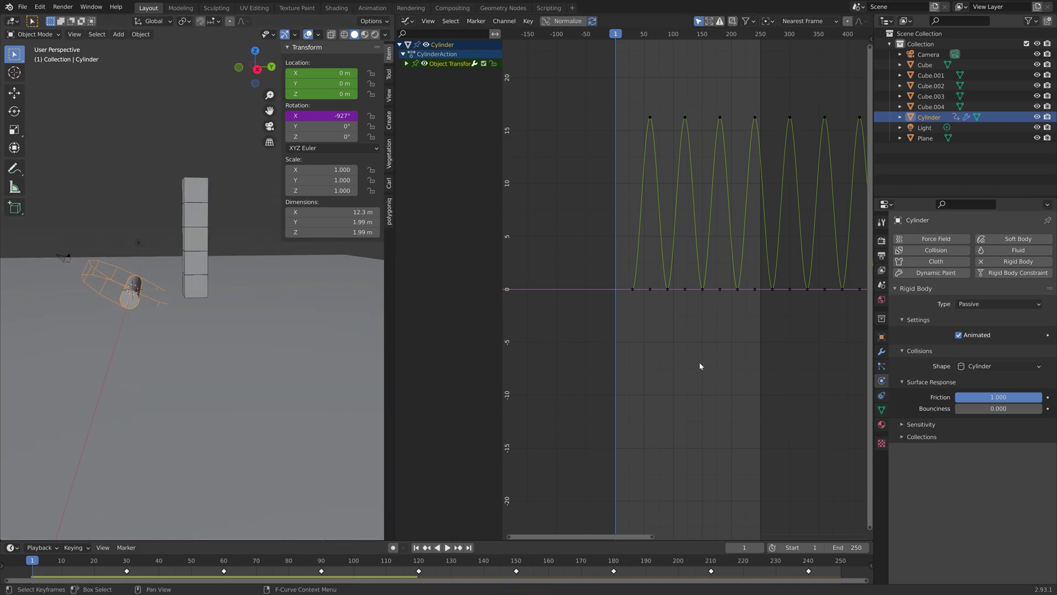
- Switch the cylinder's collision shape to Mesh and play the simulation from the start
{"action": "left_click", "coordinate": [1014, 366]}
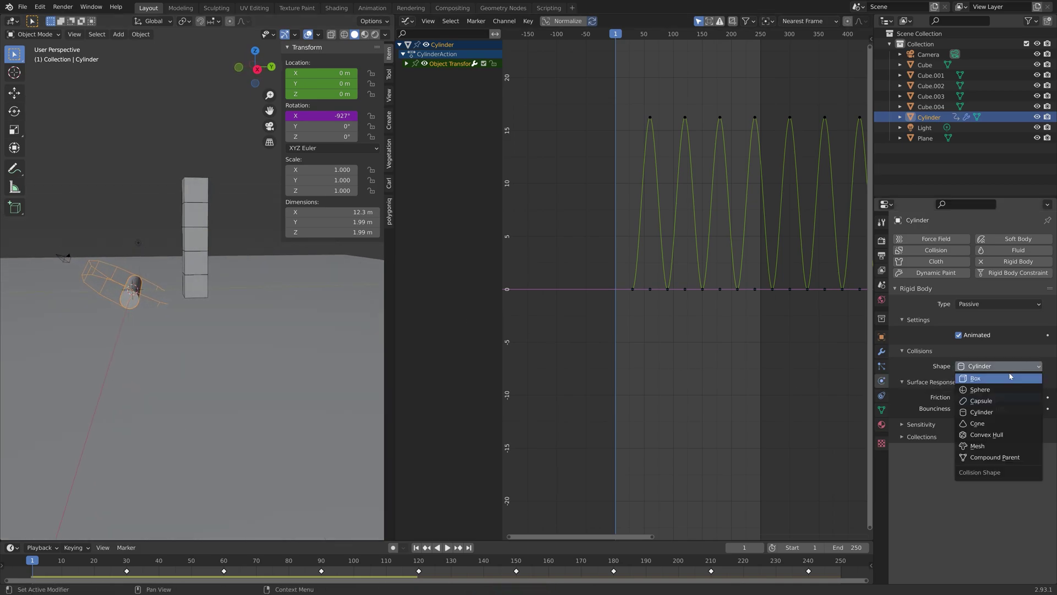
{"action": "left_click", "coordinate": [984, 446]}
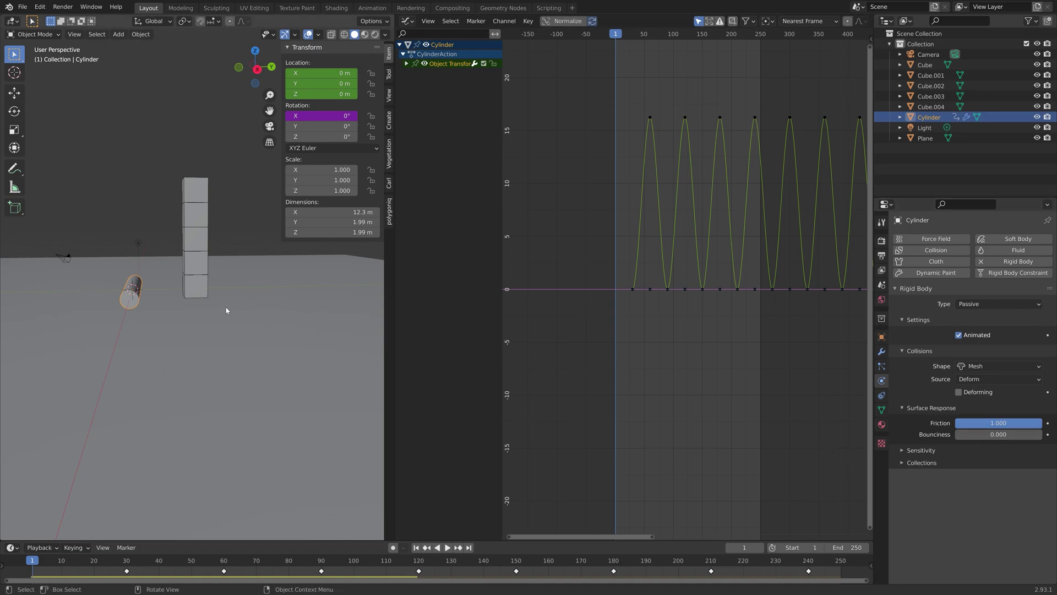
{"action": "key", "text": "space"}
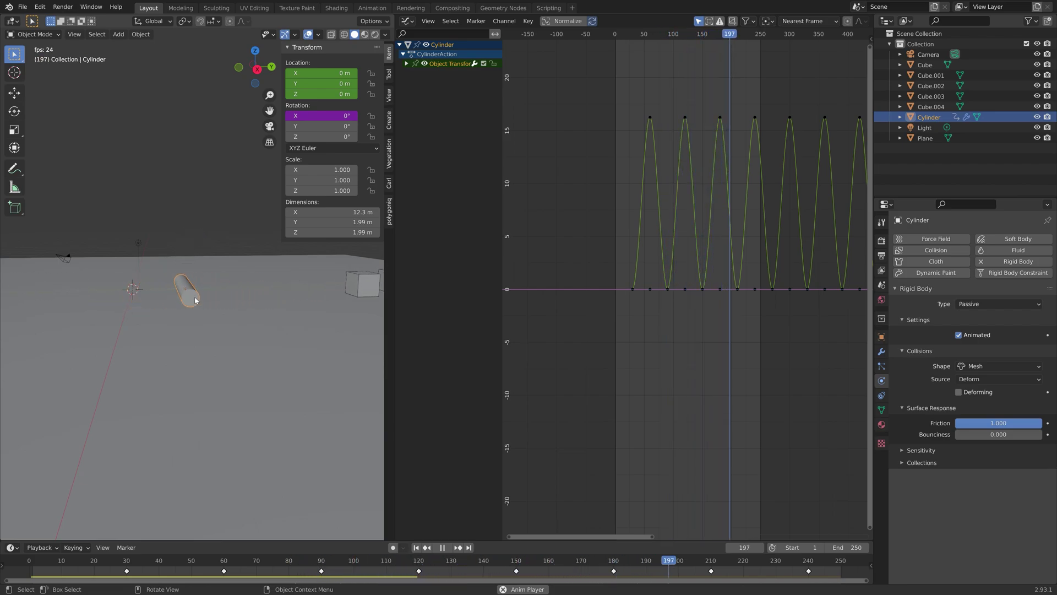
{"action": "key", "text": "space"}
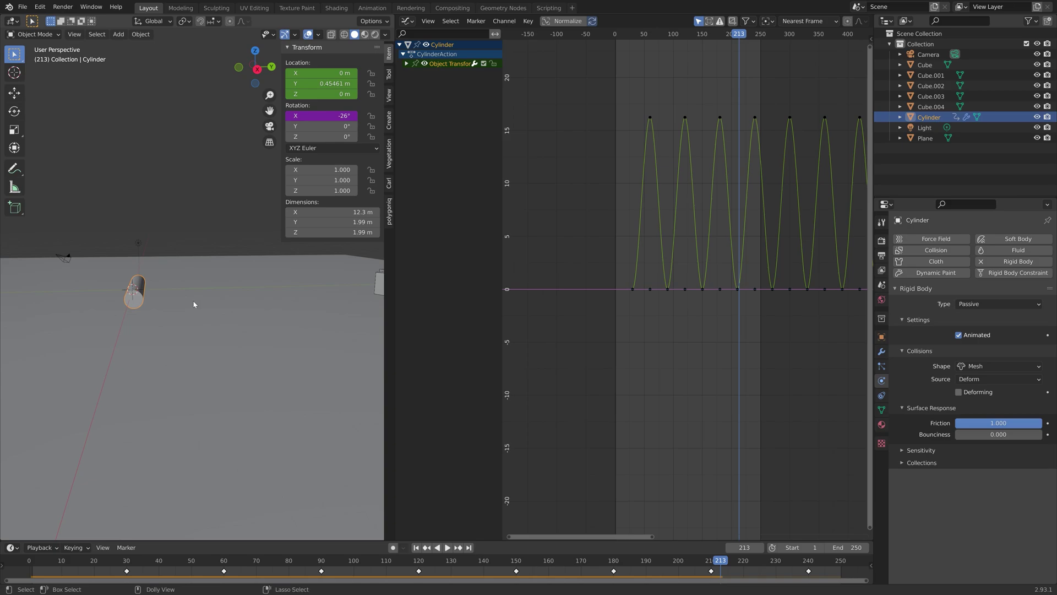
{"action": "key", "text": "ctrl+shift+s"}
- Save as tut4.blend and set Rigid Body World substeps and solver iterations to 100
{"action": "left_click", "coordinate": [650, 441]}
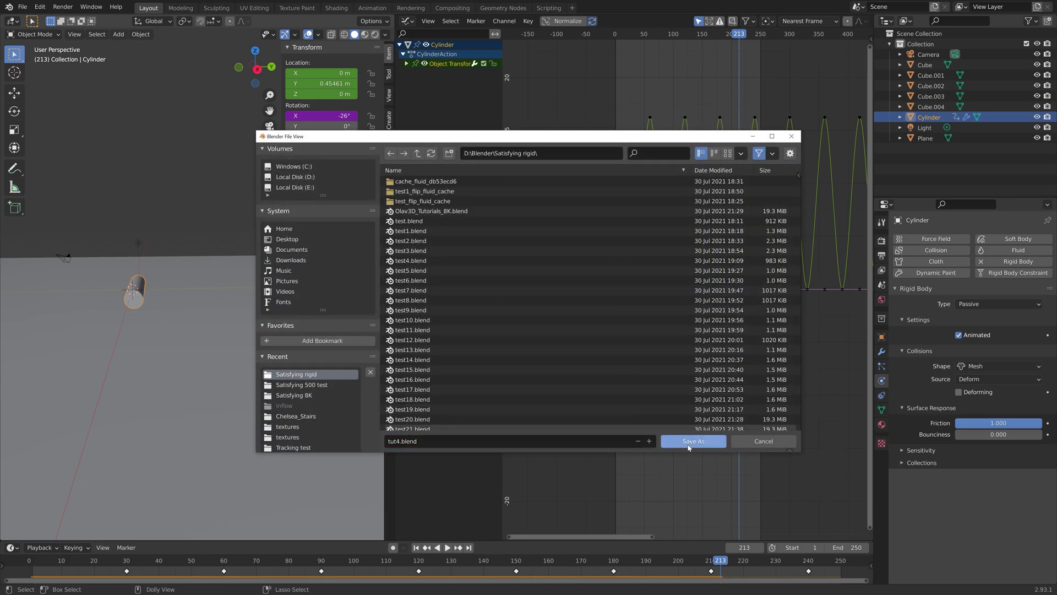
{"action": "left_click", "coordinate": [686, 442]}
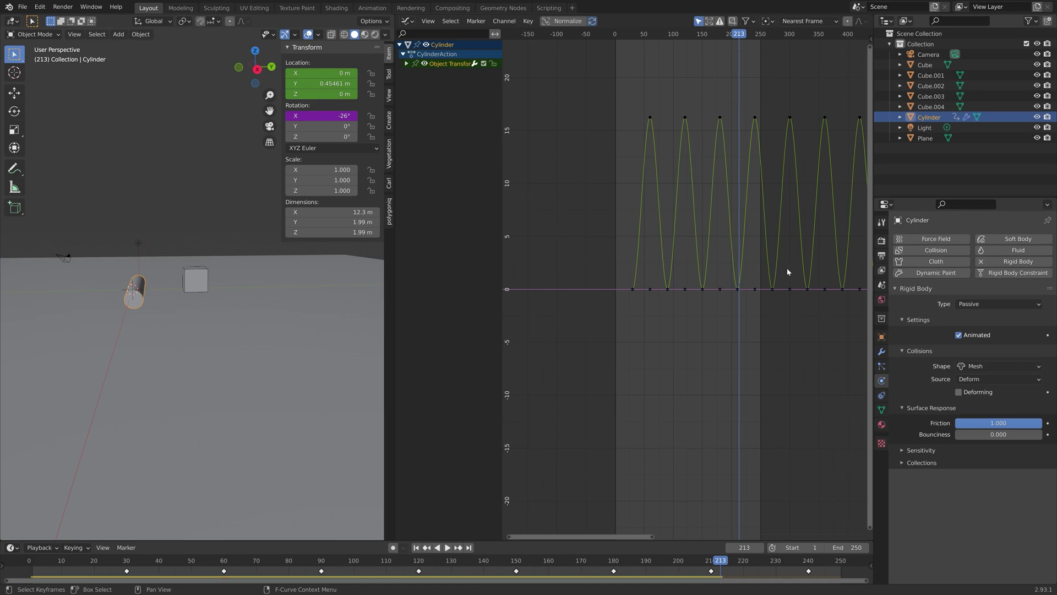
{"action": "left_click", "coordinate": [881, 284]}
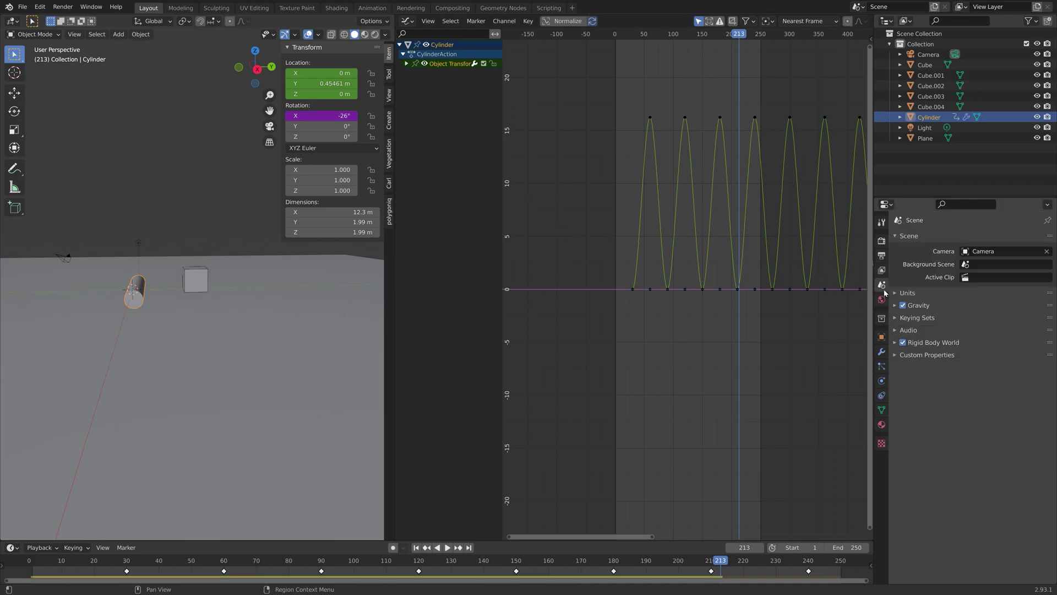
{"action": "left_click", "coordinate": [895, 344]}
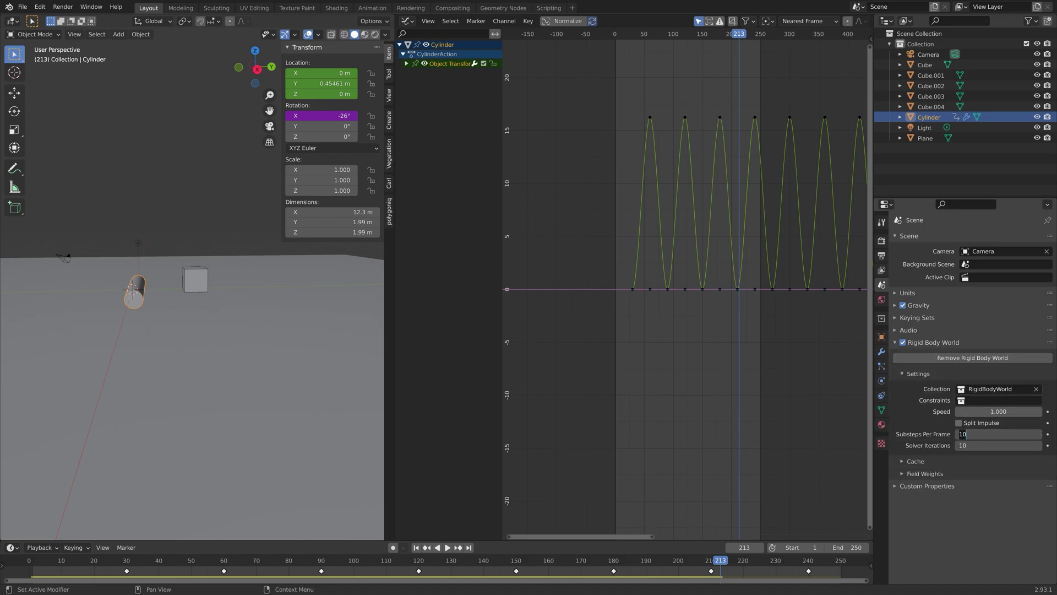
{"action": "type", "text": "0"}
{"action": "key", "text": "Return"}
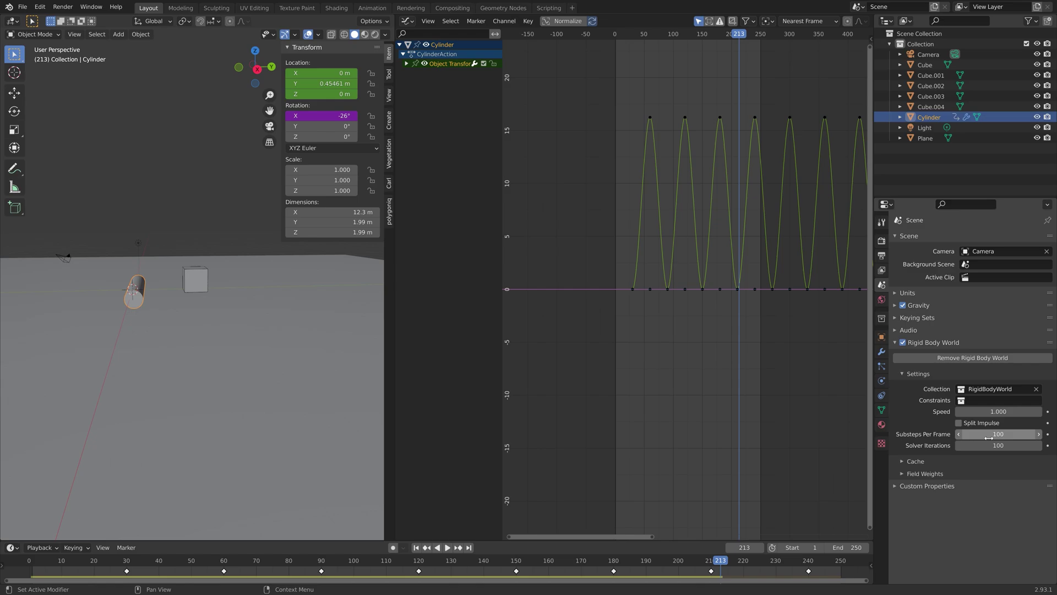
- Bake the rigid body simulation cache and play it back from the start
{"action": "left_click", "coordinate": [916, 461]}
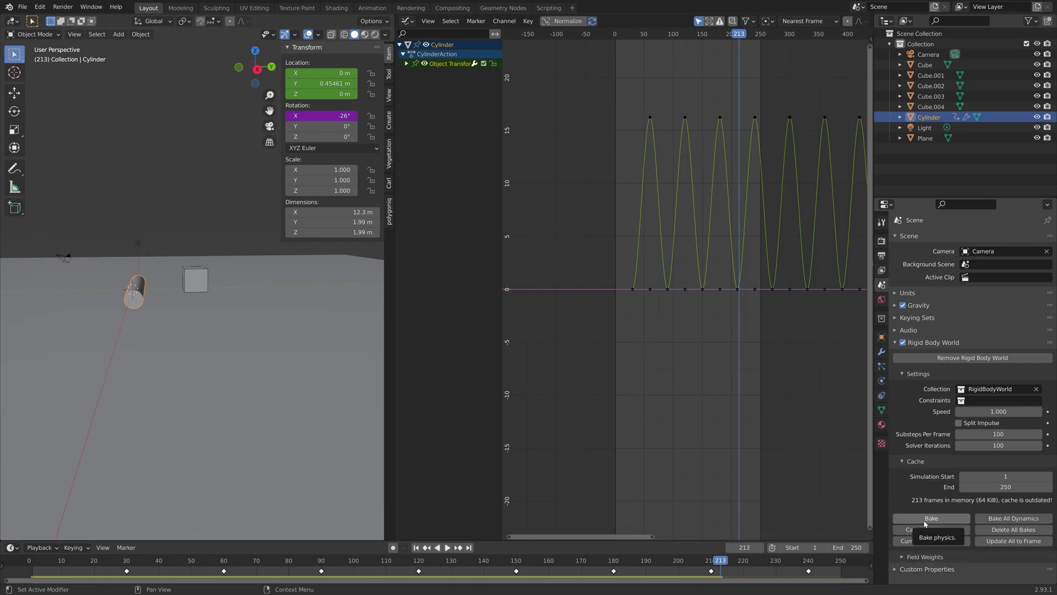
{"action": "left_click", "coordinate": [925, 521]}
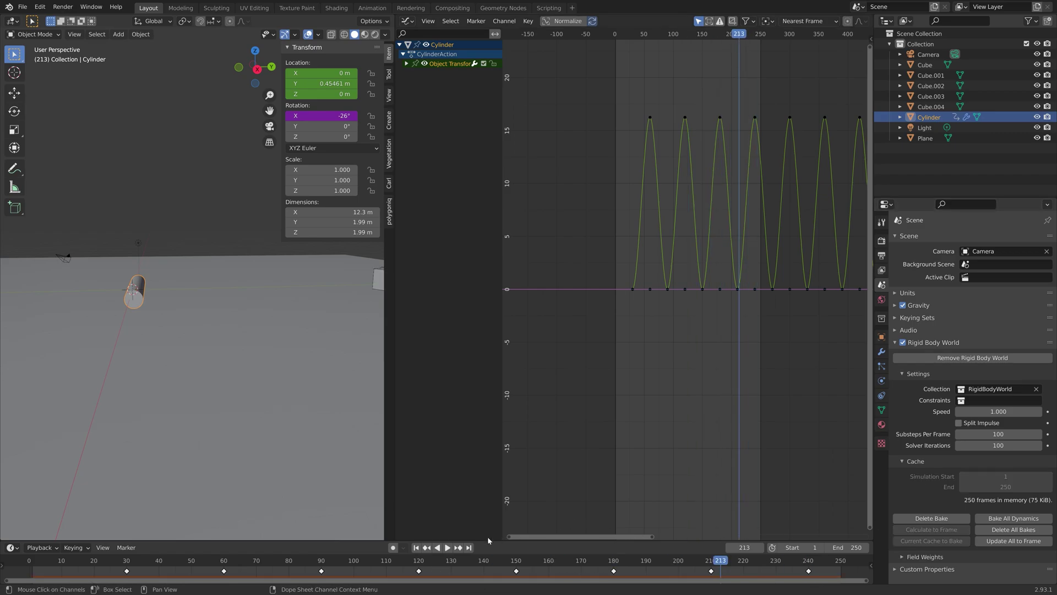
{"action": "left_click", "coordinate": [49, 562]}
{"action": "key", "text": "space"}
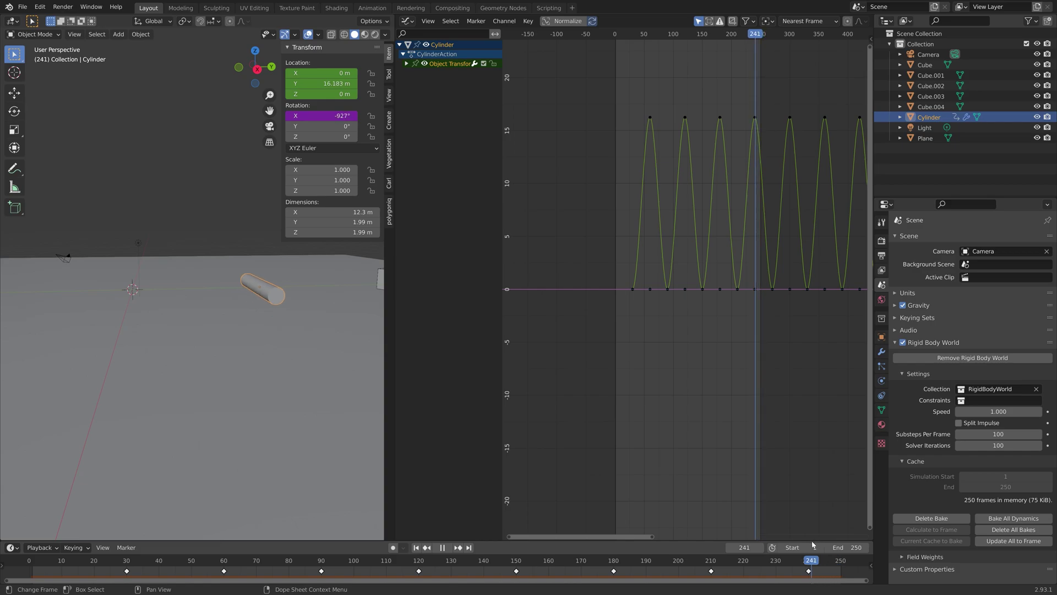
- Delete the cylinder curve's peak keyframe at frame 241, then free and rebake the simulation
{"action": "key", "text": "space"}
{"action": "left_click", "coordinate": [755, 117]}
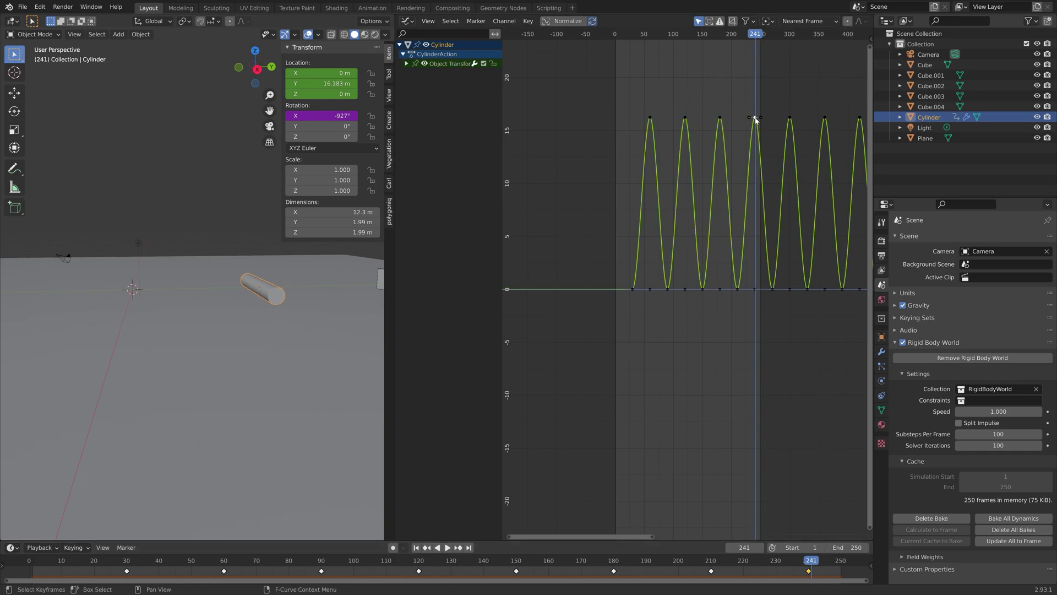
{"action": "key", "text": "x"}
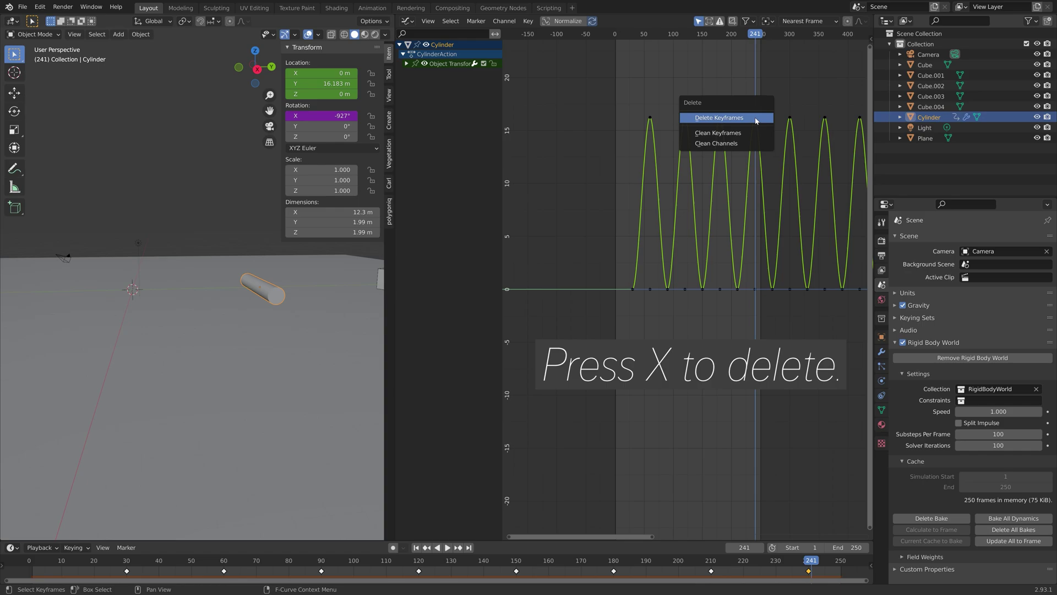
{"action": "left_click", "coordinate": [756, 119]}
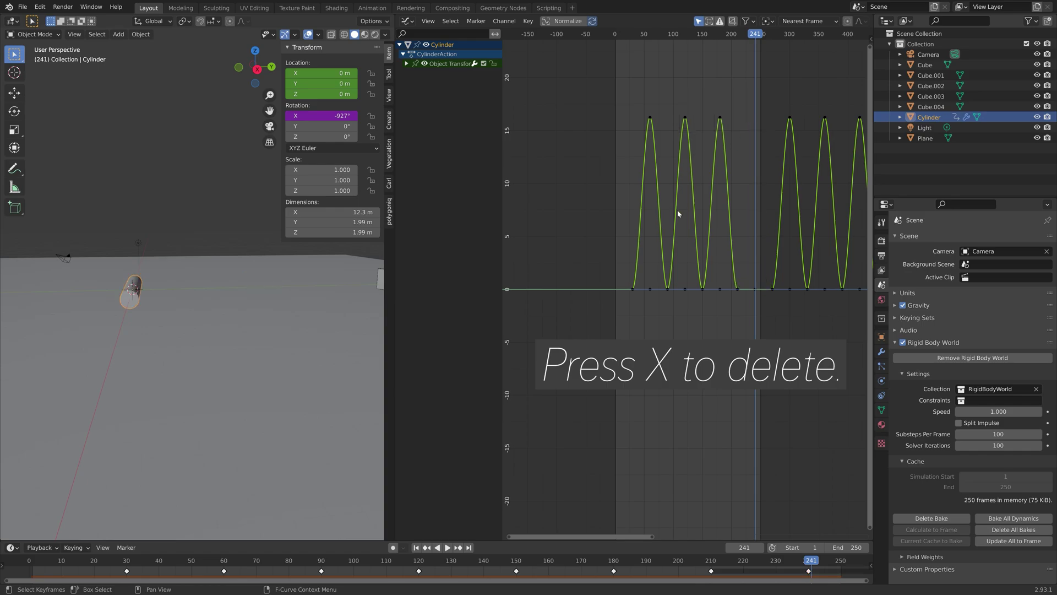
{"action": "left_click", "coordinate": [917, 518]}
{"action": "left_click", "coordinate": [917, 519]}
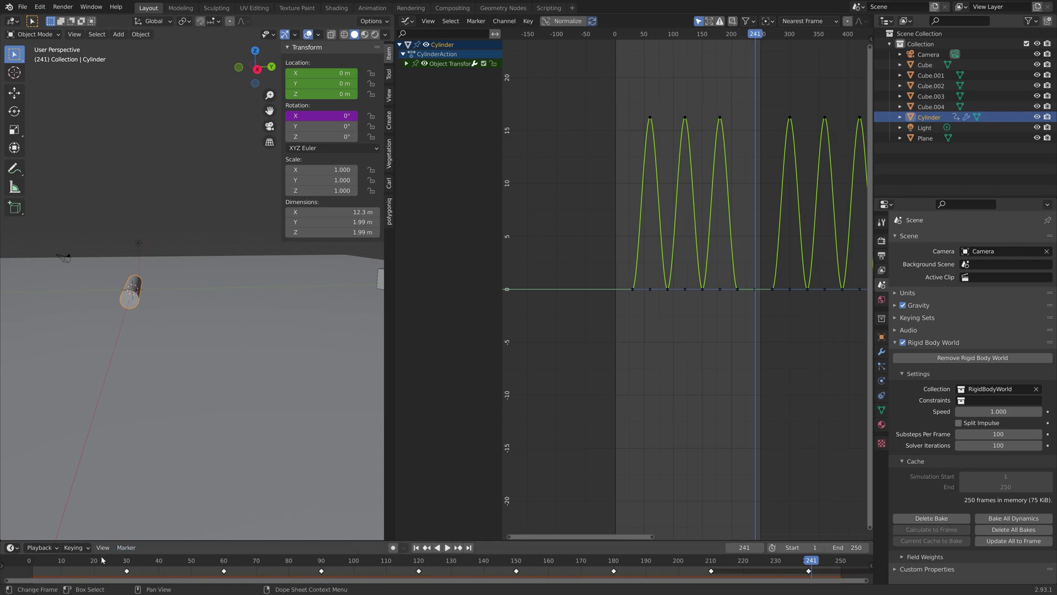
{"action": "key", "text": "space"}
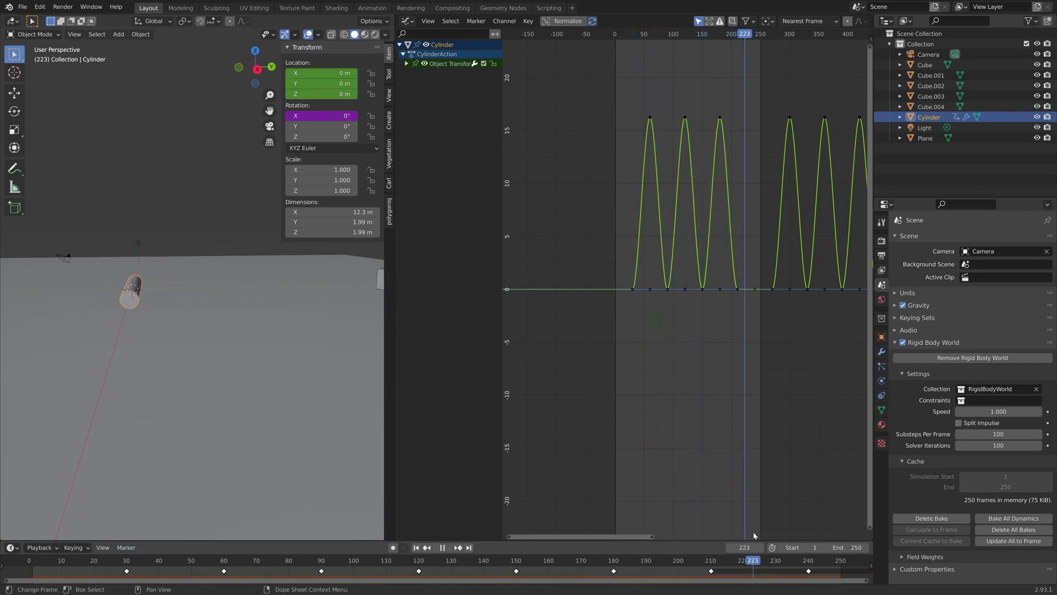
{"action": "key", "text": "space"}
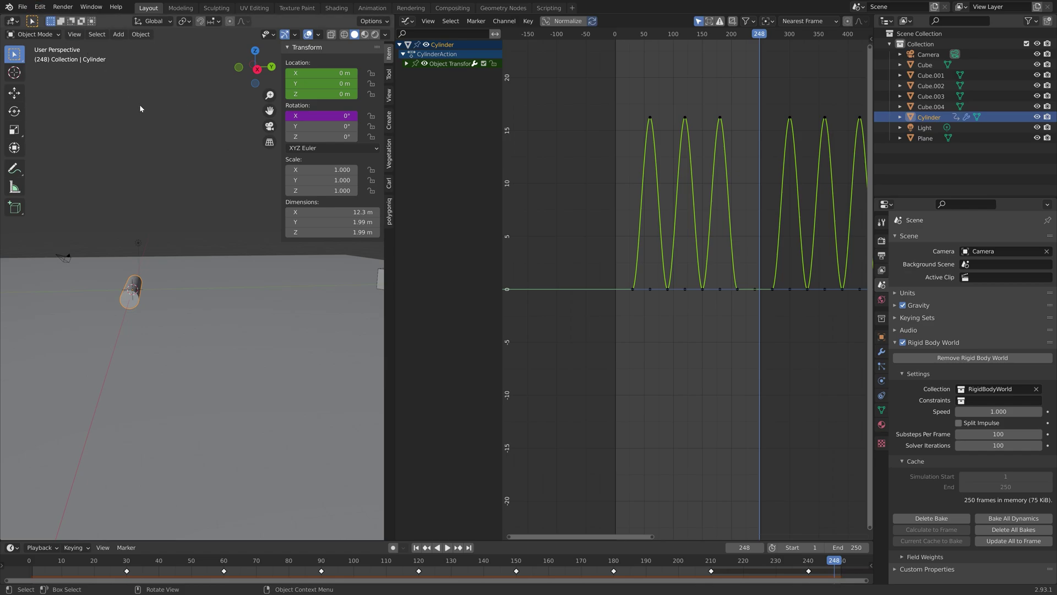
- Turn the Light into a Sun lamp with strength 5
{"action": "left_click", "coordinate": [138, 244]}
{"action": "left_click", "coordinate": [881, 380]}
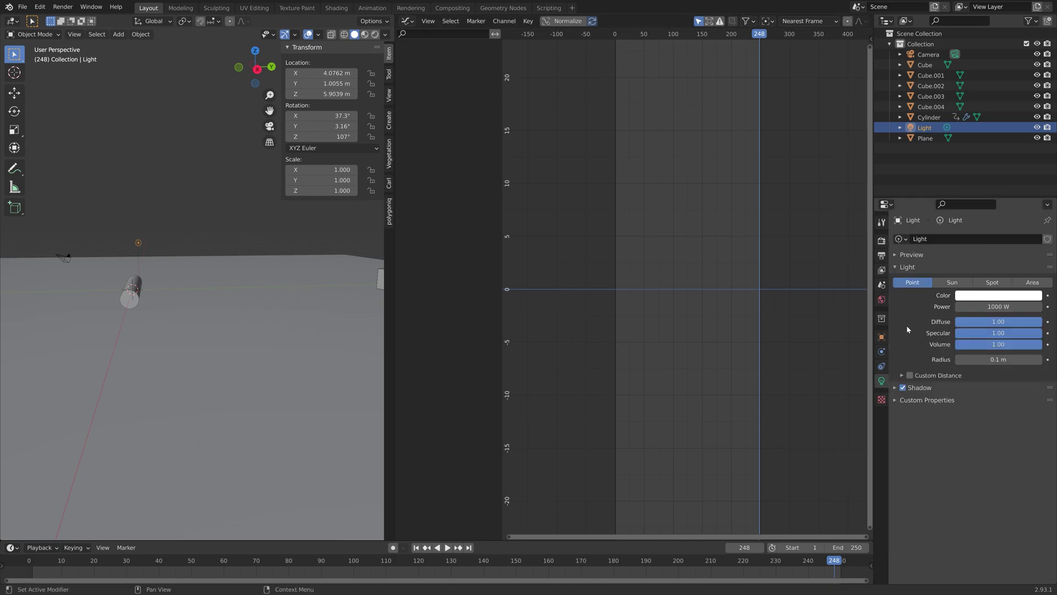
{"action": "left_click", "coordinate": [952, 282]}
{"action": "left_click", "coordinate": [978, 306]}
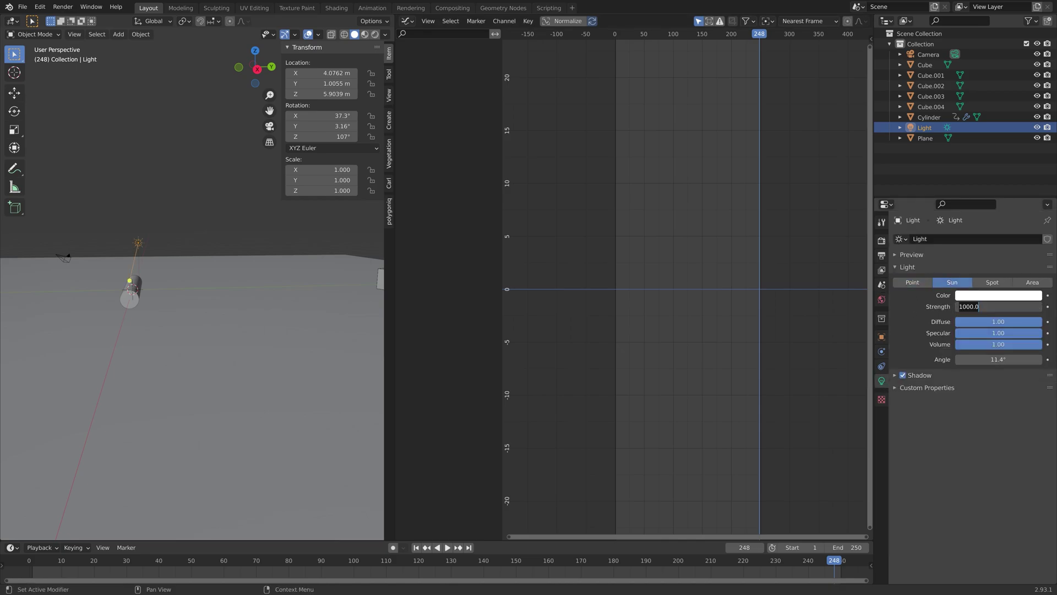
{"action": "type", "text": "5"}
{"action": "key", "text": "Return"}
- Rotate the sun to about 63.5°, -10°, 125° so it angles across the cylinder
{"action": "middle_click_drag", "start_coordinate": [225, 240], "coordinate": [259, 230]}
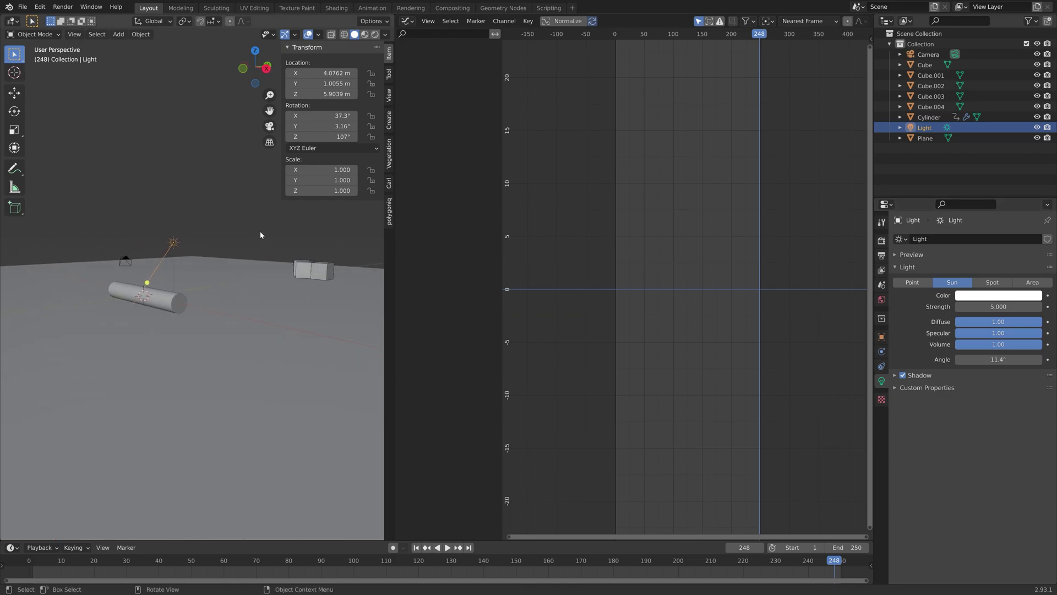
{"action": "key", "text": "r"}
{"action": "key", "text": "r"}
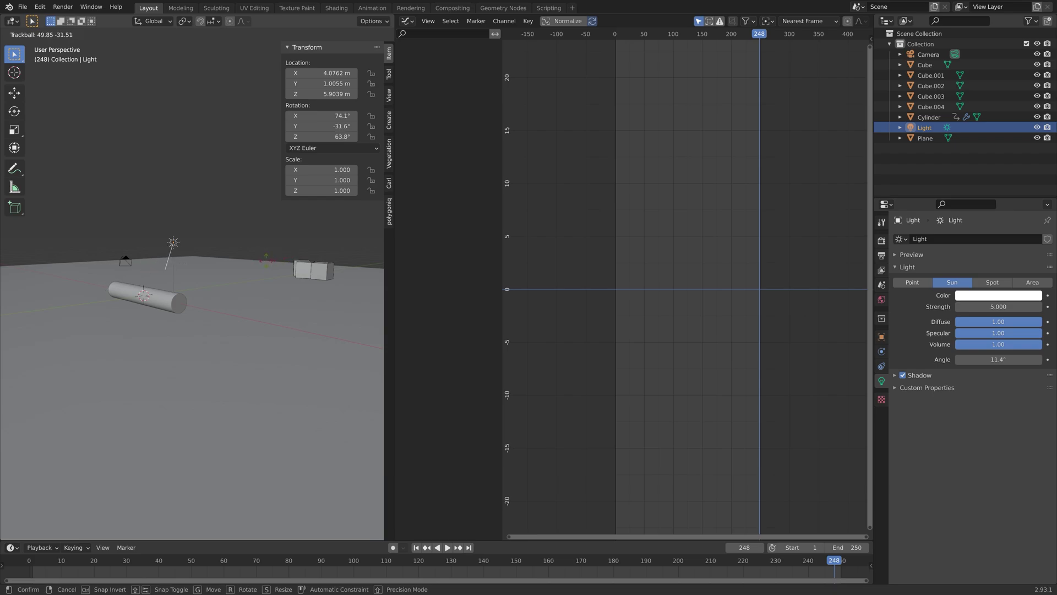
{"action": "key", "text": "Return"}
{"action": "key", "text": "r"}
{"action": "key", "text": "r"}
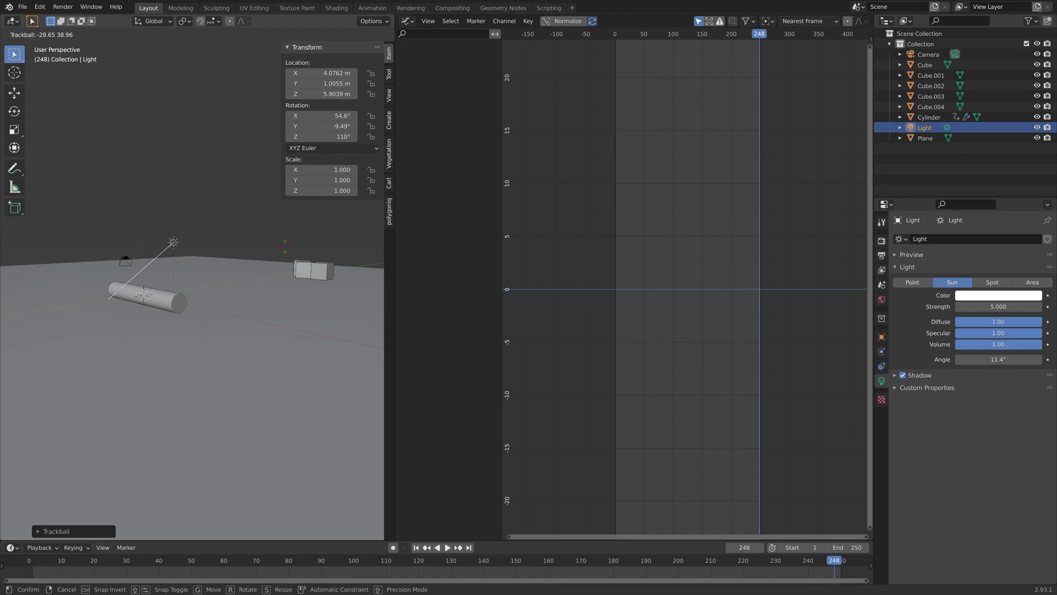
{"action": "left_click", "coordinate": [293, 247]}
{"action": "middle_click_drag", "start_coordinate": [293, 248], "coordinate": [253, 278]}
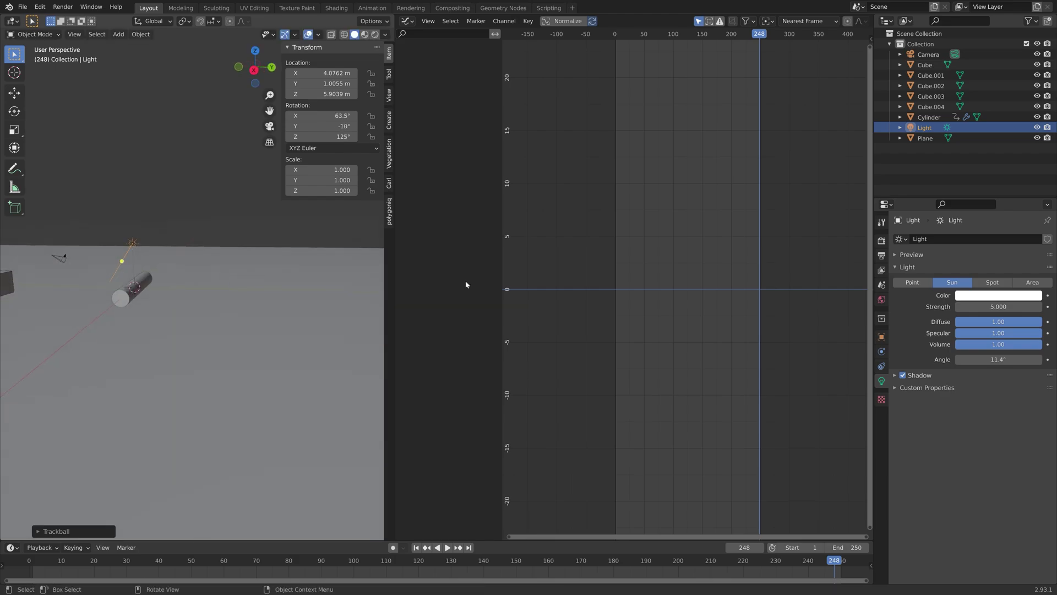
- Plug an Environment Texture into the World Color and load Chelsea_Stairs_3k.hdr
{"action": "left_click", "coordinate": [882, 299]}
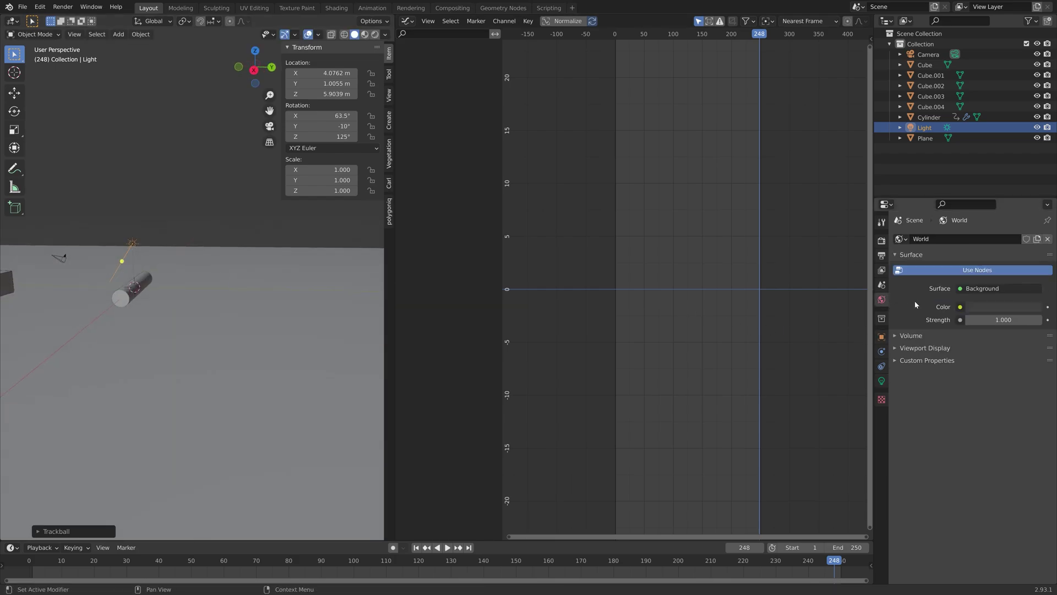
{"action": "left_click", "coordinate": [960, 307]}
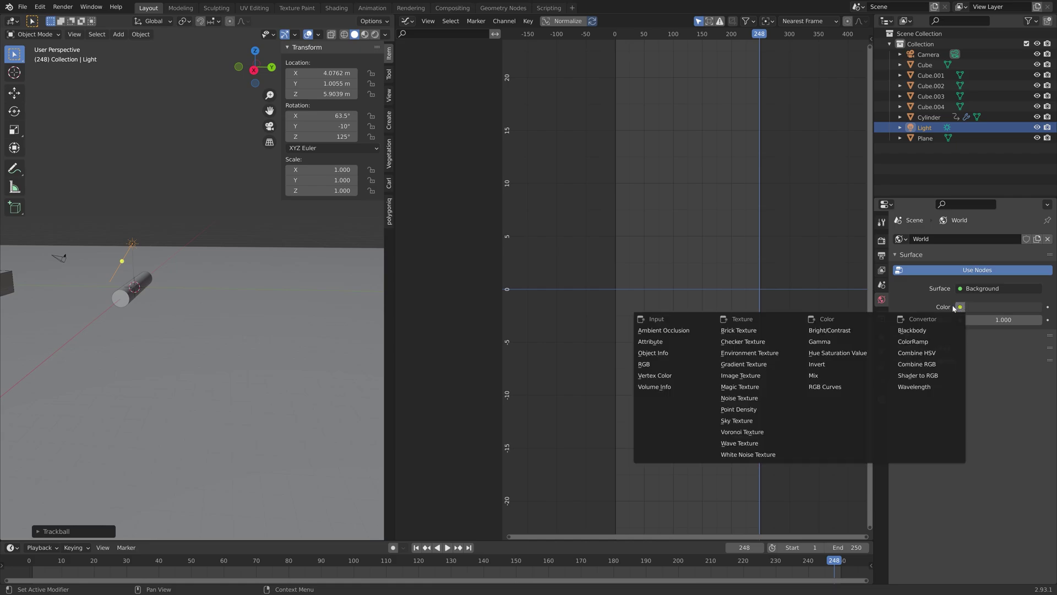
{"action": "left_click", "coordinate": [788, 352]}
{"action": "left_click", "coordinate": [1004, 322]}
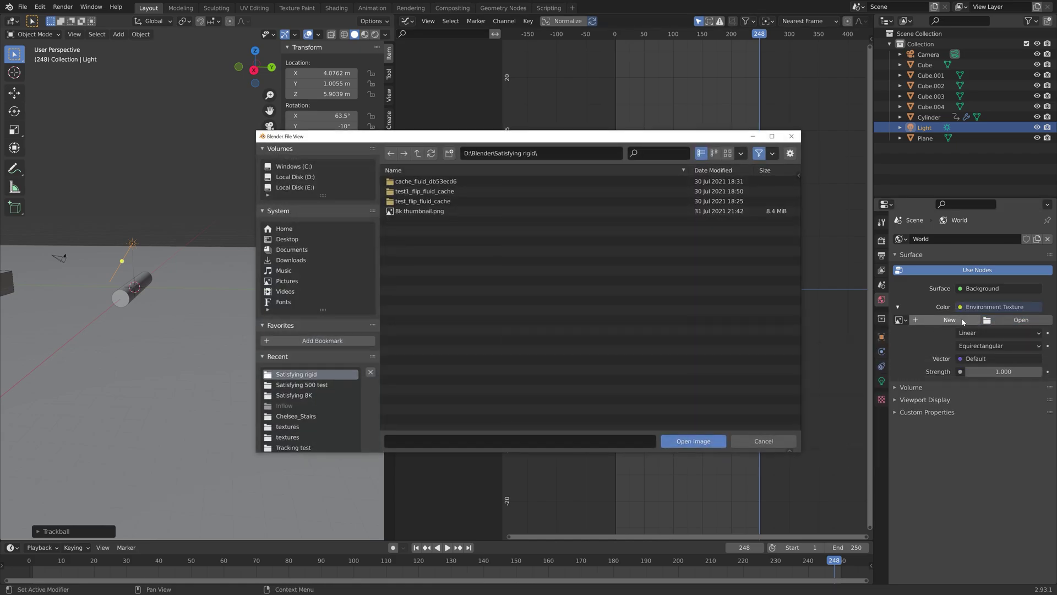
{"action": "left_click", "coordinate": [317, 418]}
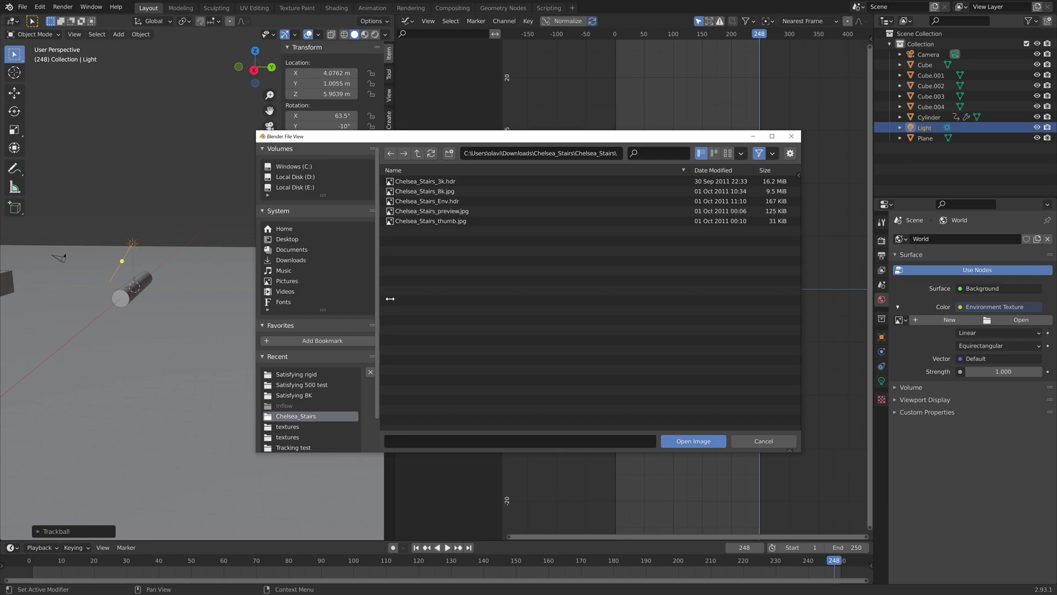
{"action": "left_click", "coordinate": [430, 182]}
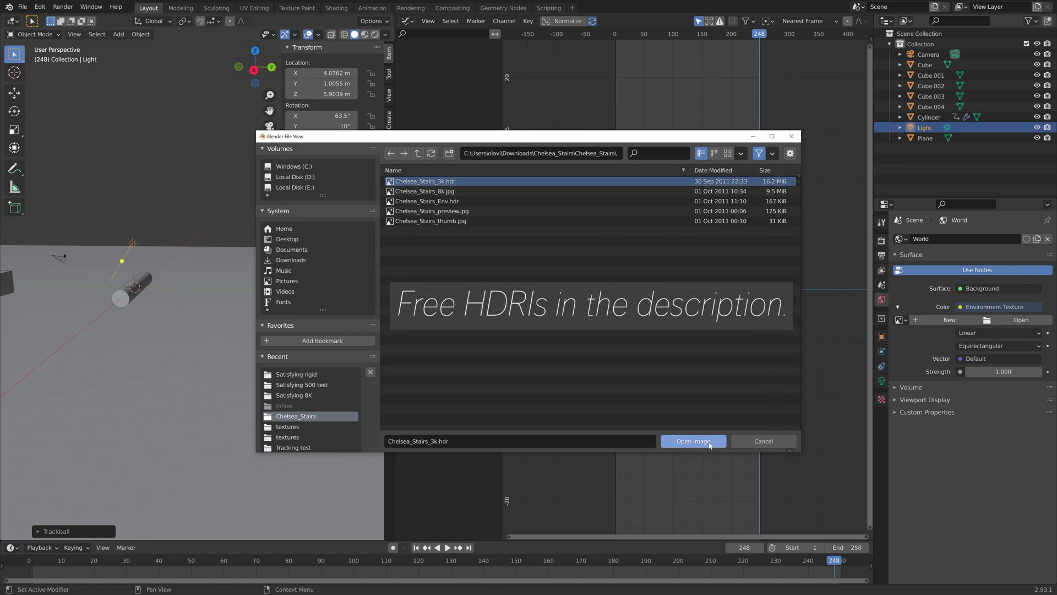
{"action": "left_click", "coordinate": [689, 440]}
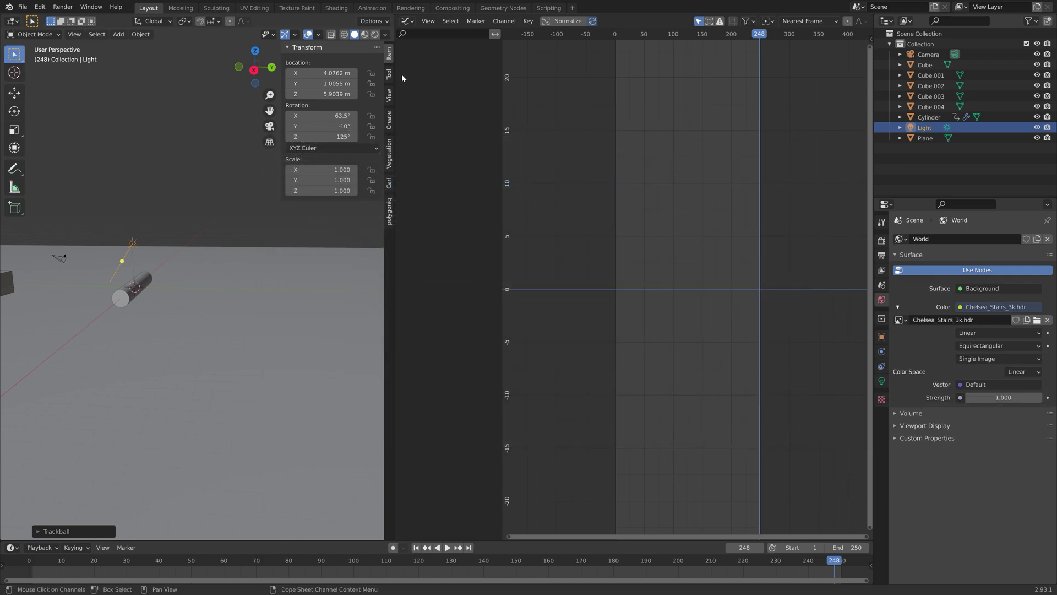
- Widen the 3D view and show Rendered shading with Cycles on GPU Compute at 300 samples
{"action": "left_click_drag", "start_coordinate": [394, 72], "coordinate": [514, 71]}
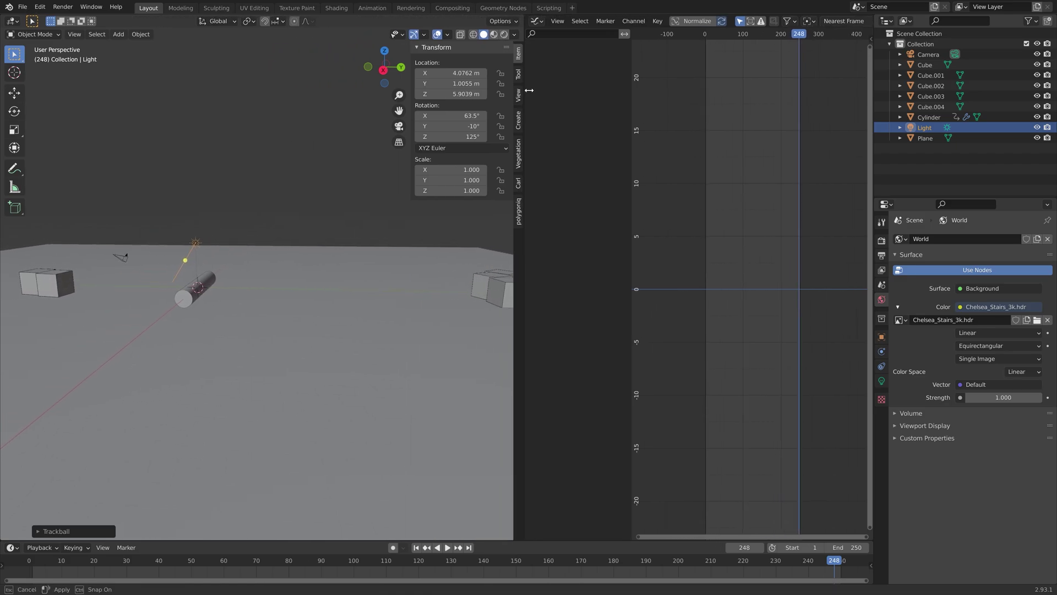
{"action": "left_click", "coordinate": [504, 36]}
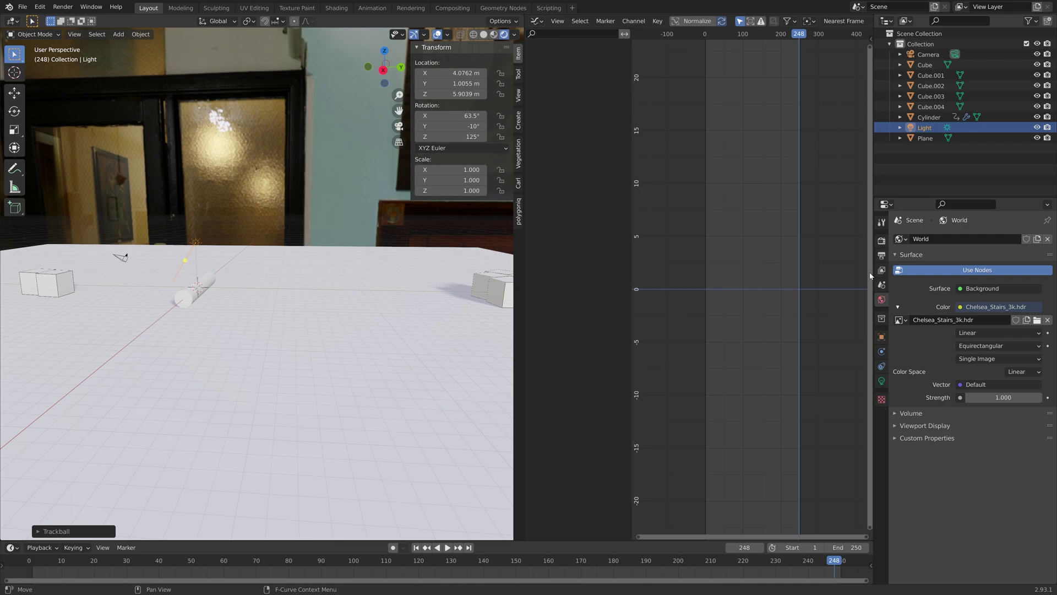
{"action": "left_click", "coordinate": [881, 241]}
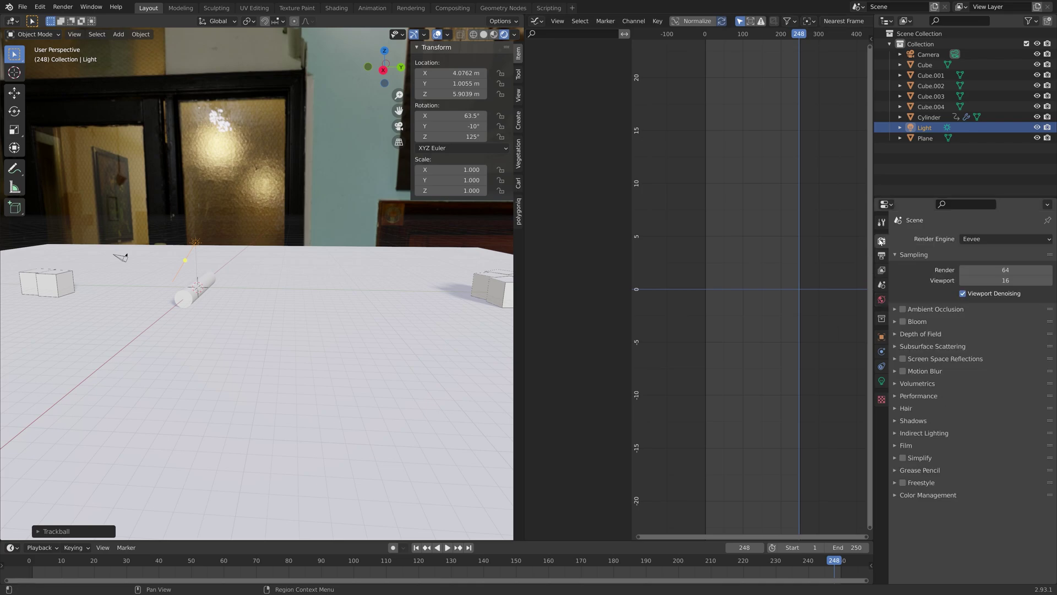
{"action": "left_click", "coordinate": [977, 239]}
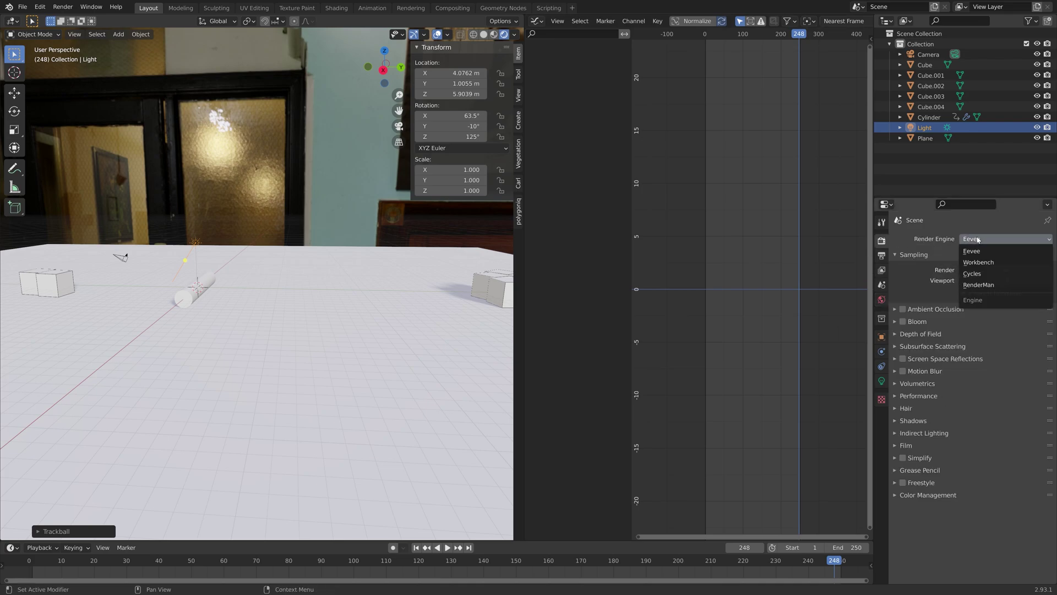
{"action": "left_click", "coordinate": [973, 280]}
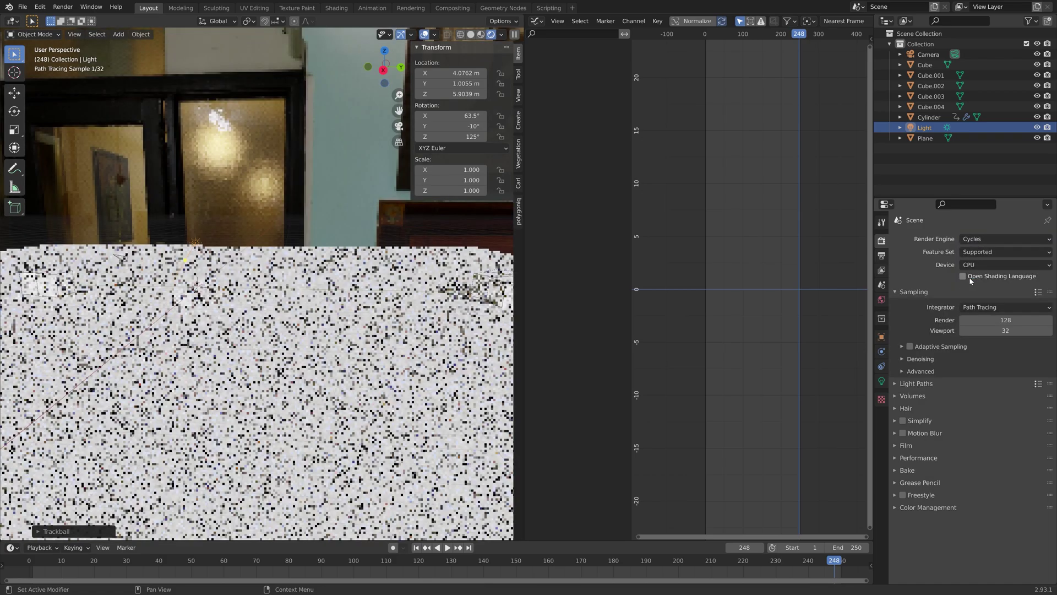
{"action": "left_click", "coordinate": [986, 263]}
{"action": "left_click", "coordinate": [986, 290]}
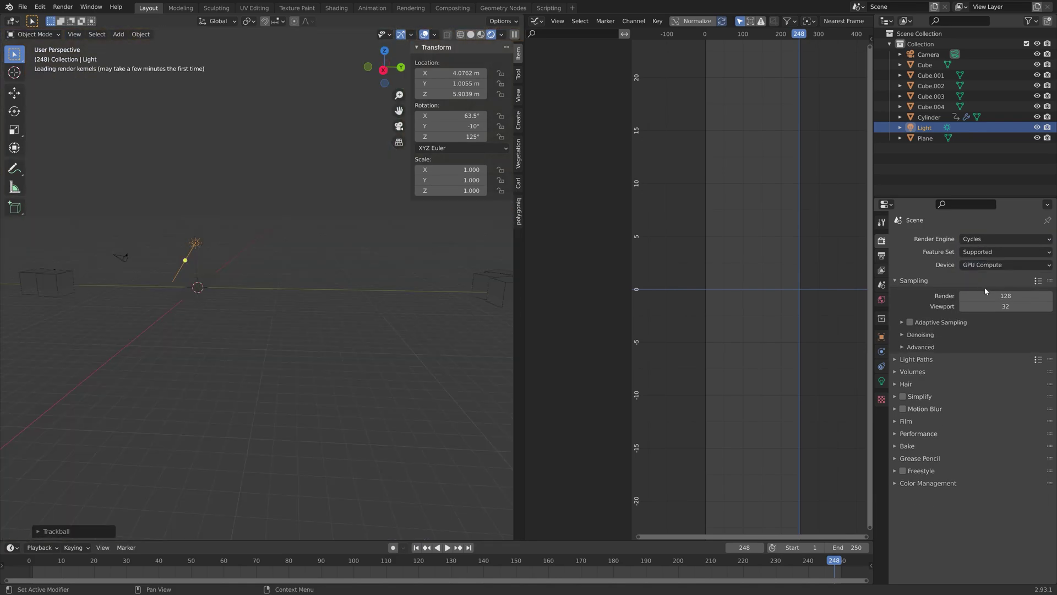
{"action": "left_click_drag", "start_coordinate": [986, 296], "coordinate": [986, 306]}
{"action": "type", "text": "300"}
{"action": "key", "text": "Return"}
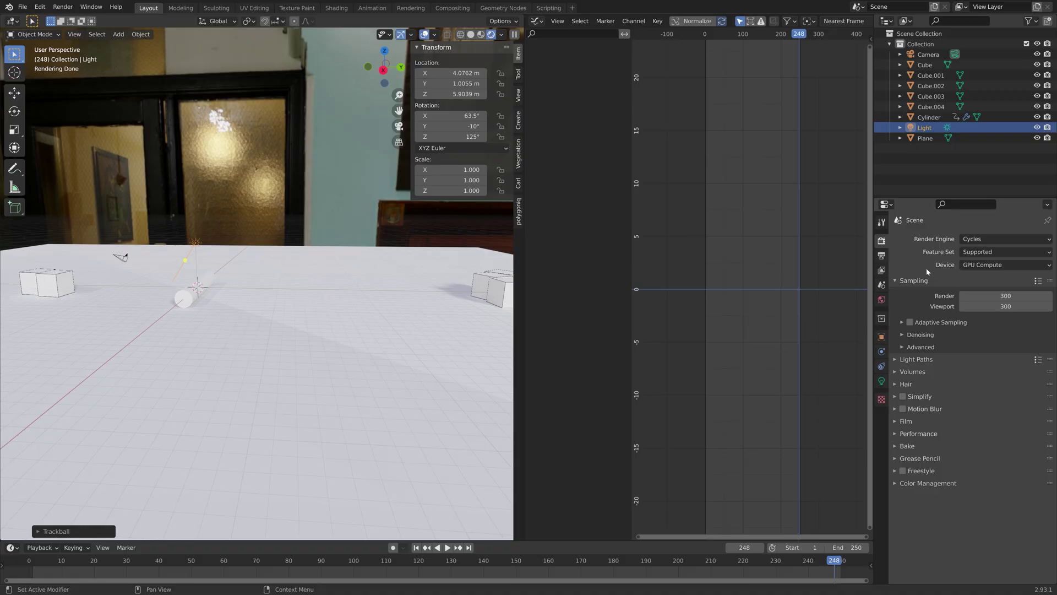
- Orbit around the floor and select the Light object
{"action": "middle_click_drag", "start_coordinate": [404, 319], "coordinate": [347, 428]}
{"action": "left_click", "coordinate": [351, 240]}
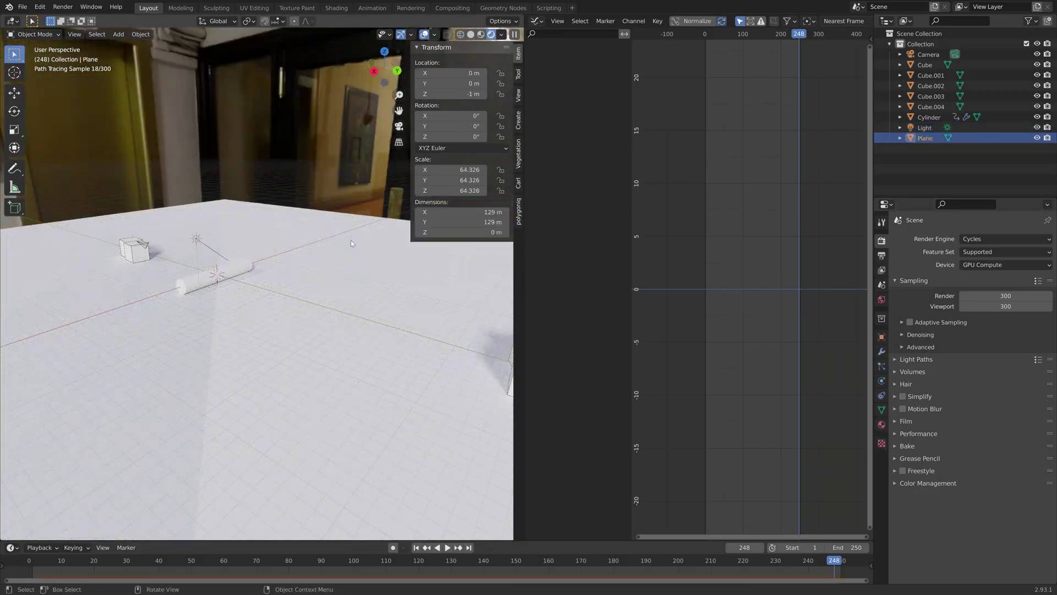
{"action": "key", "text": "s"}
{"action": "key", "text": "Escape"}
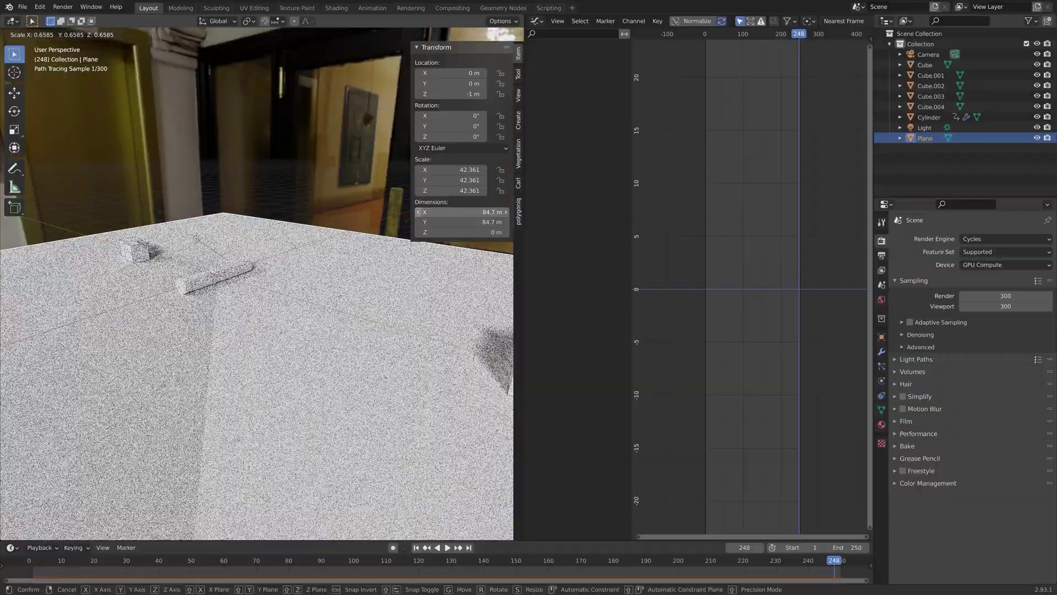
{"action": "middle_click_drag", "start_coordinate": [248, 308], "coordinate": [377, 365]}
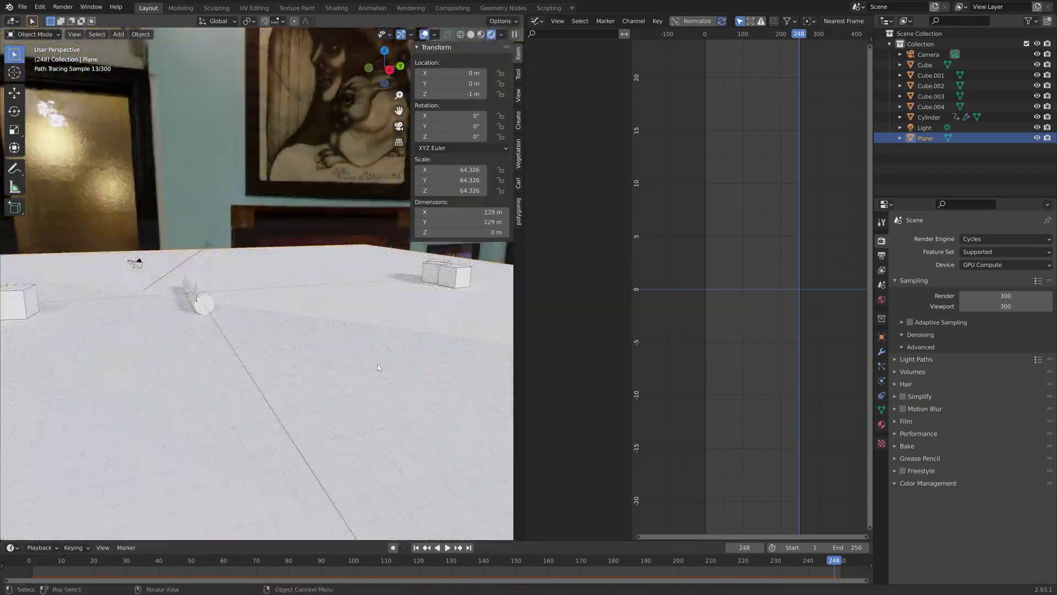
{"action": "left_click", "coordinate": [210, 246]}
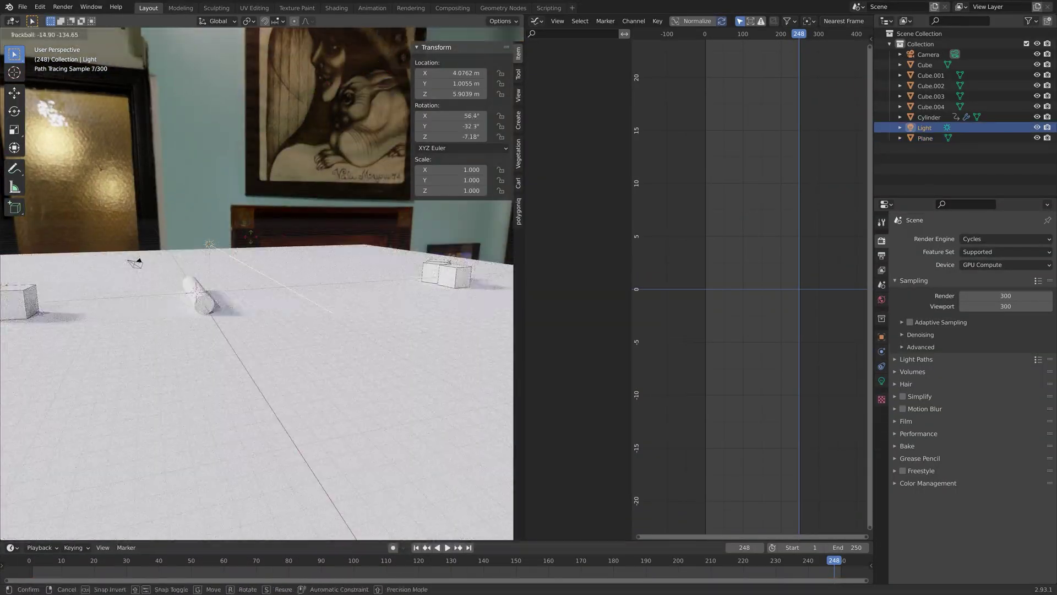
- Move the sun higher and further back and rotate it to about 40.5°, 4.72°, -124°
{"action": "key", "text": "r"}
{"action": "key", "text": "r"}
{"action": "key", "text": "g"}
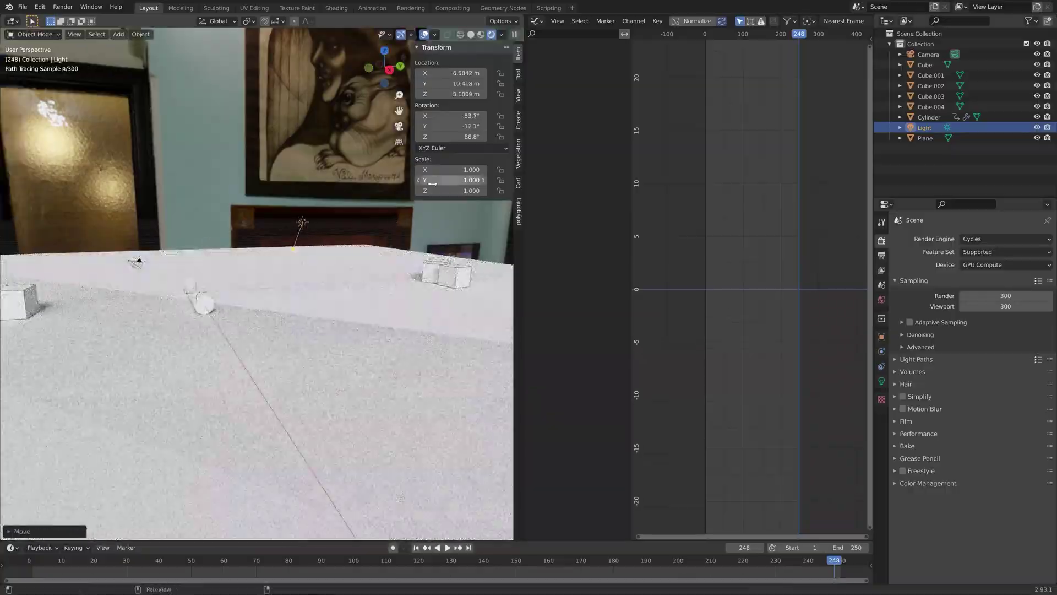
{"action": "key", "text": "Return"}
{"action": "key", "text": "r"}
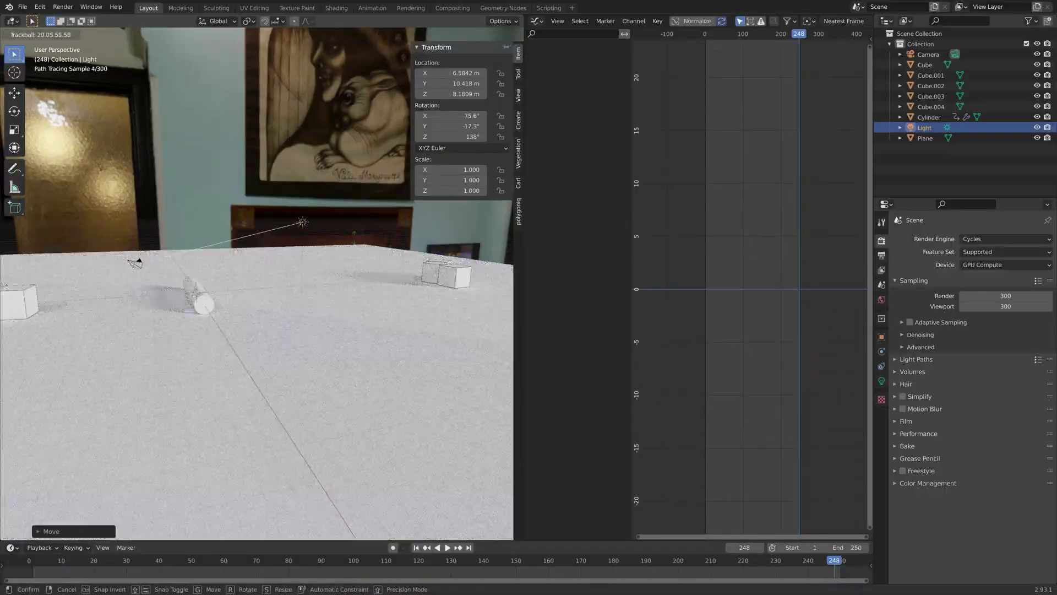
{"action": "left_click", "coordinate": [378, 339]}
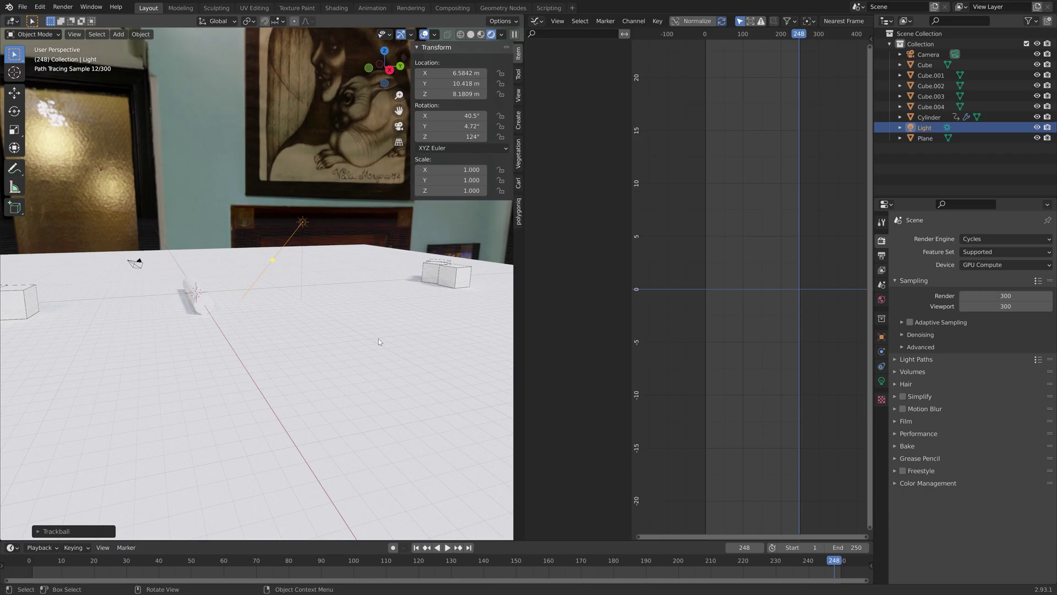
{"action": "middle_click_drag", "start_coordinate": [283, 376], "coordinate": [270, 308]}
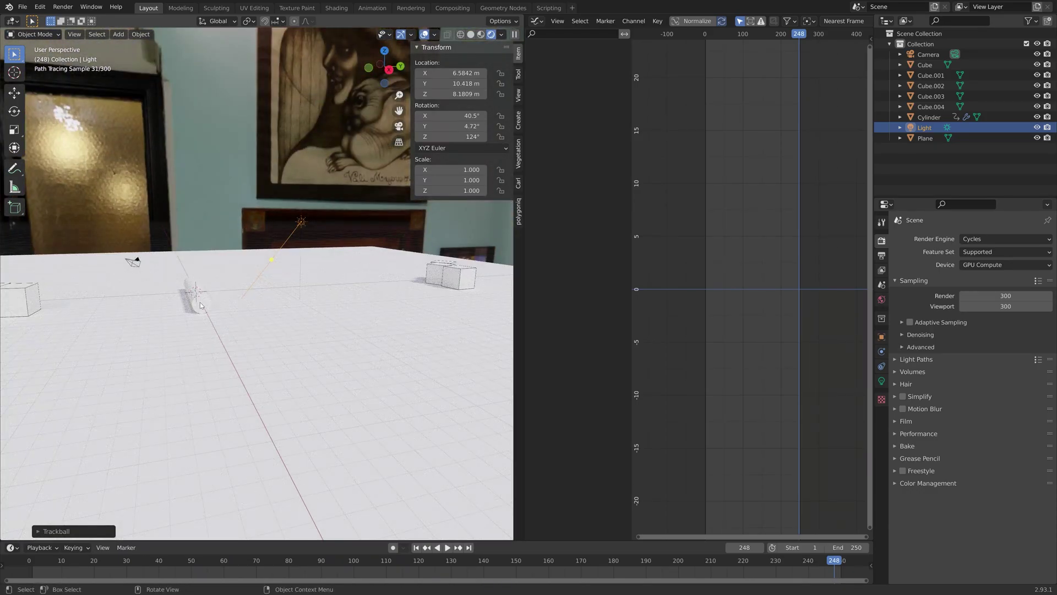
- Enable Film Transparent in Render Properties to hide the HDR backdrop
{"action": "left_click", "coordinate": [909, 435]}
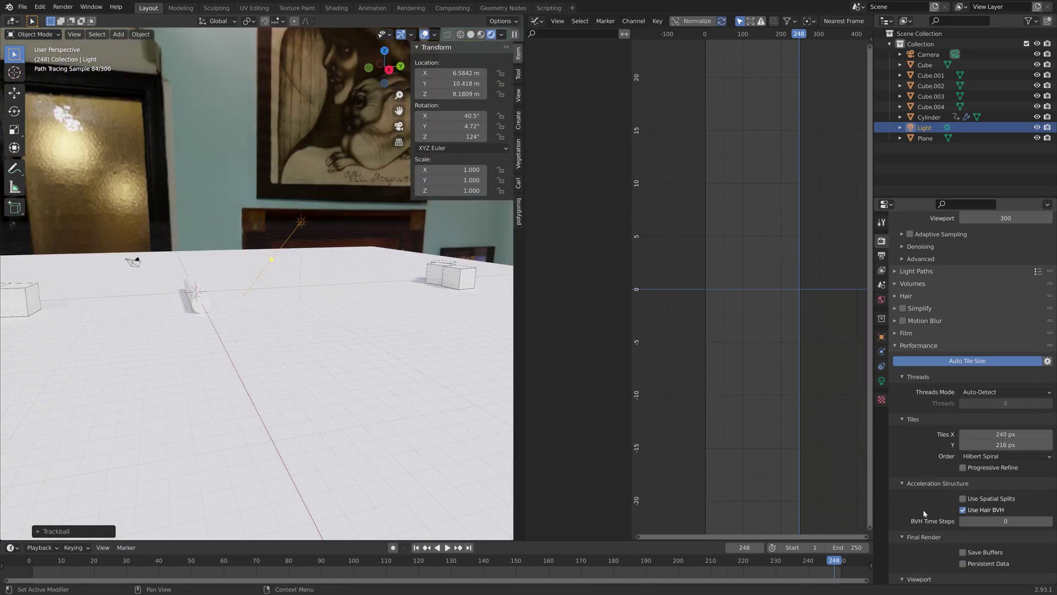
{"action": "left_click", "coordinate": [920, 437]}
{"action": "left_click", "coordinate": [917, 421]}
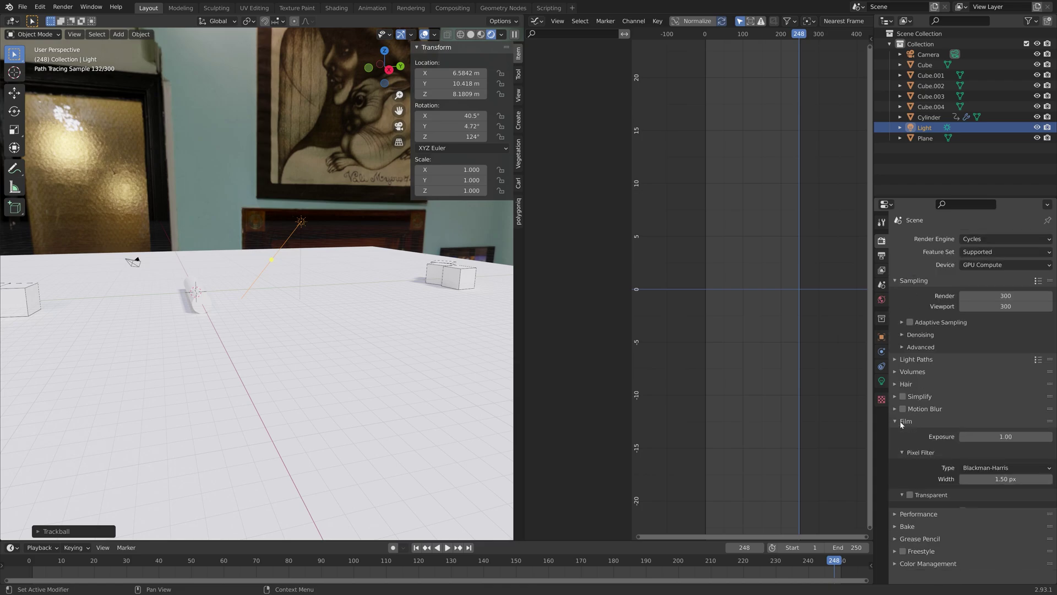
{"action": "left_click", "coordinate": [909, 495]}
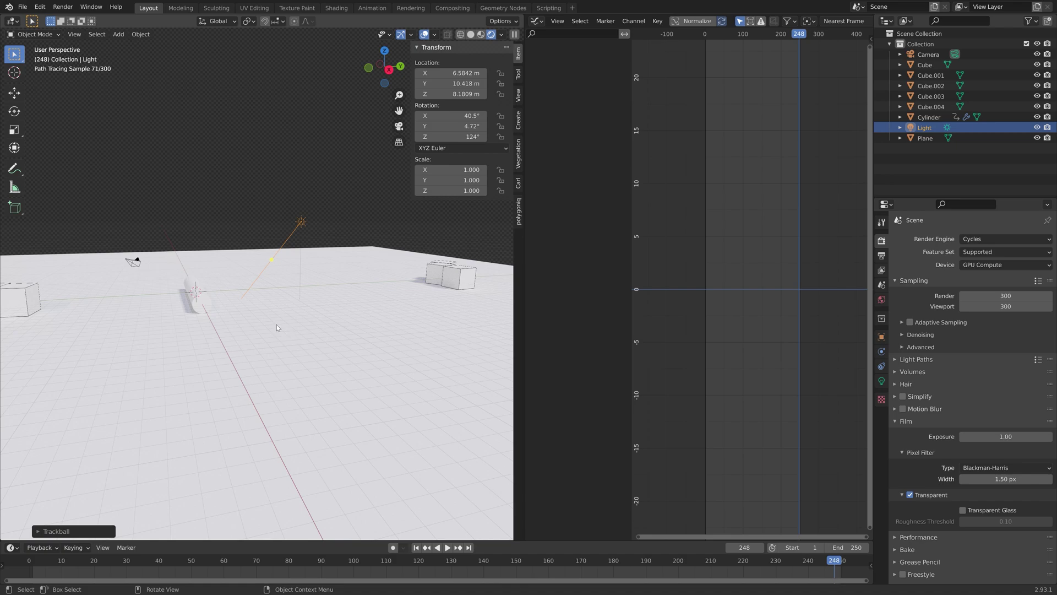
- Turn the graph area into a Shader Editor and give the Cylinder a new material
{"action": "left_click", "coordinate": [202, 312]}
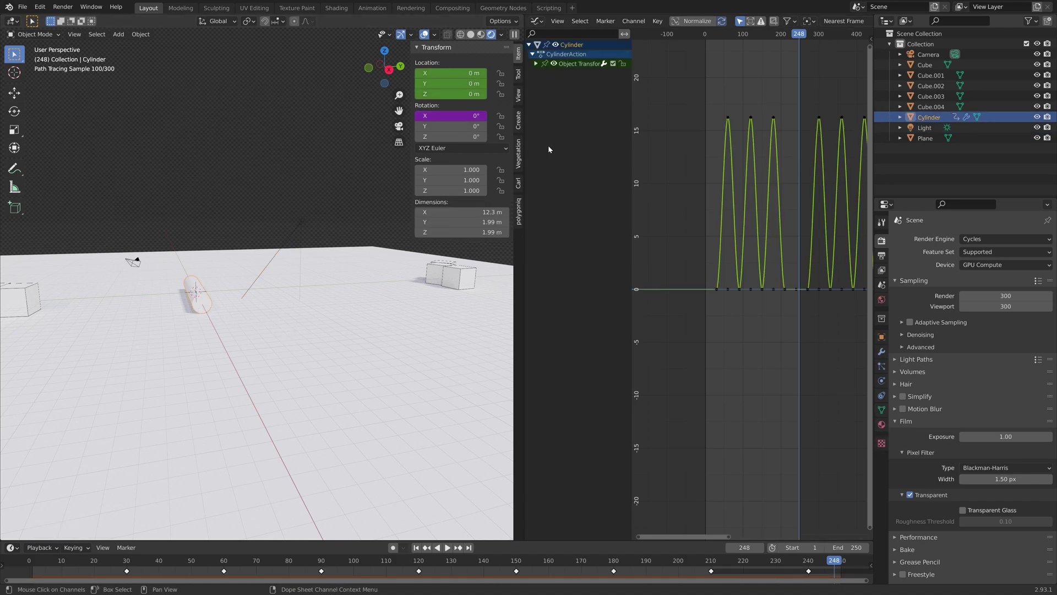
{"action": "left_click", "coordinate": [537, 21]}
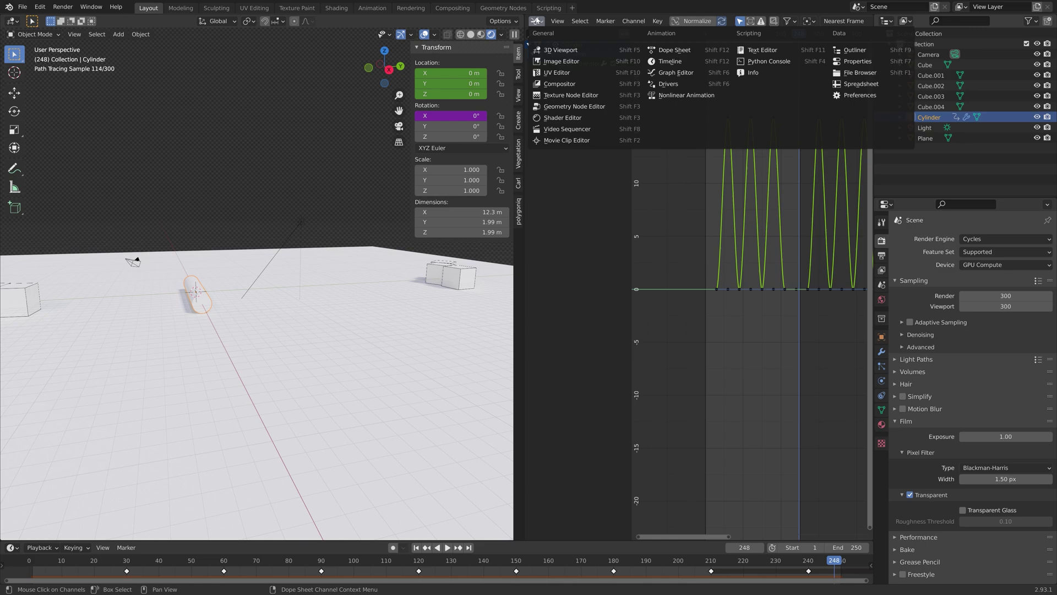
{"action": "left_click", "coordinate": [563, 118]}
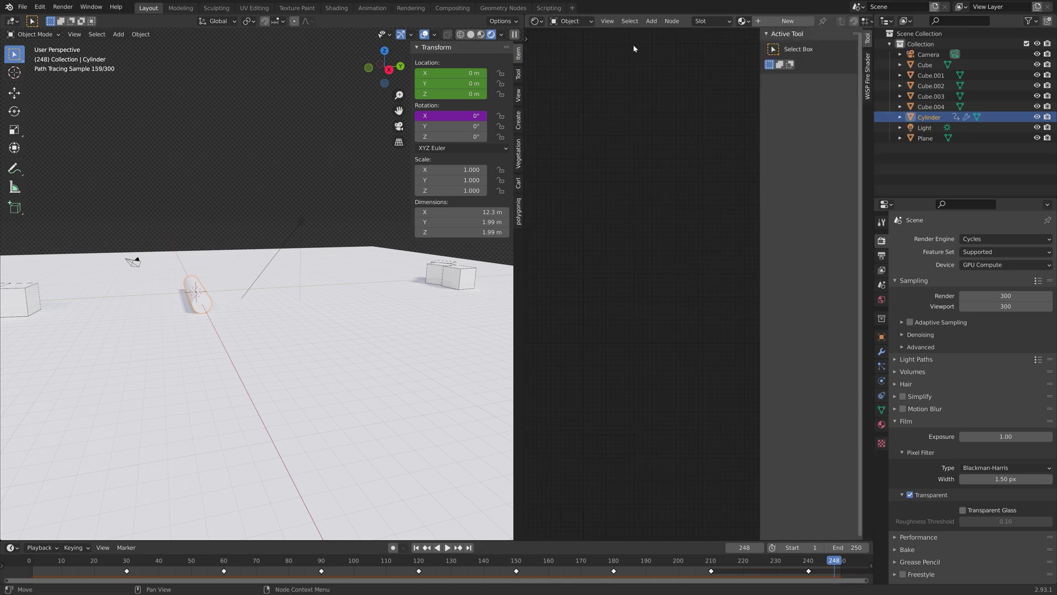
{"action": "left_click", "coordinate": [787, 21]}
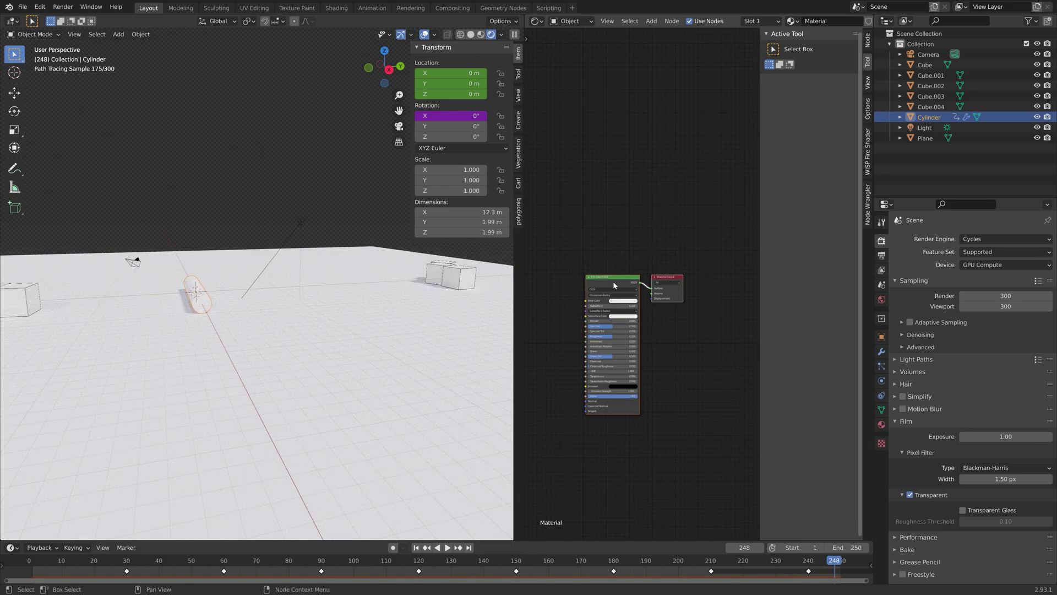
- Replace the Principled BSDF with a Diffuse BSDF feeding the Material Output Surface
{"action": "key", "text": "x"}
{"action": "scroll", "coordinate": [603, 327], "scroll_direction": "up", "scroll_amount": 2}
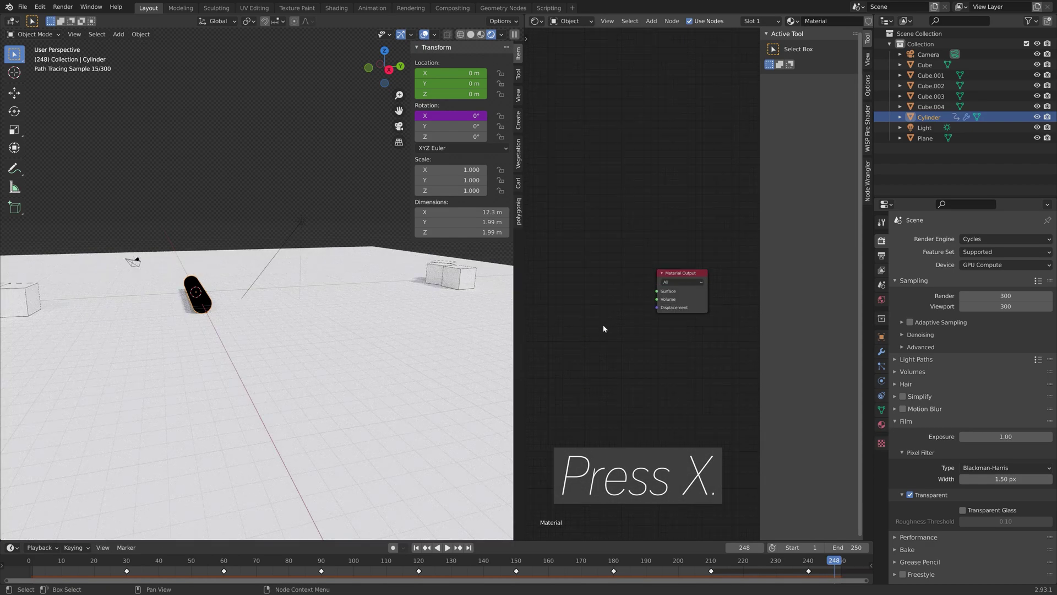
{"action": "key", "text": "shift+a"}
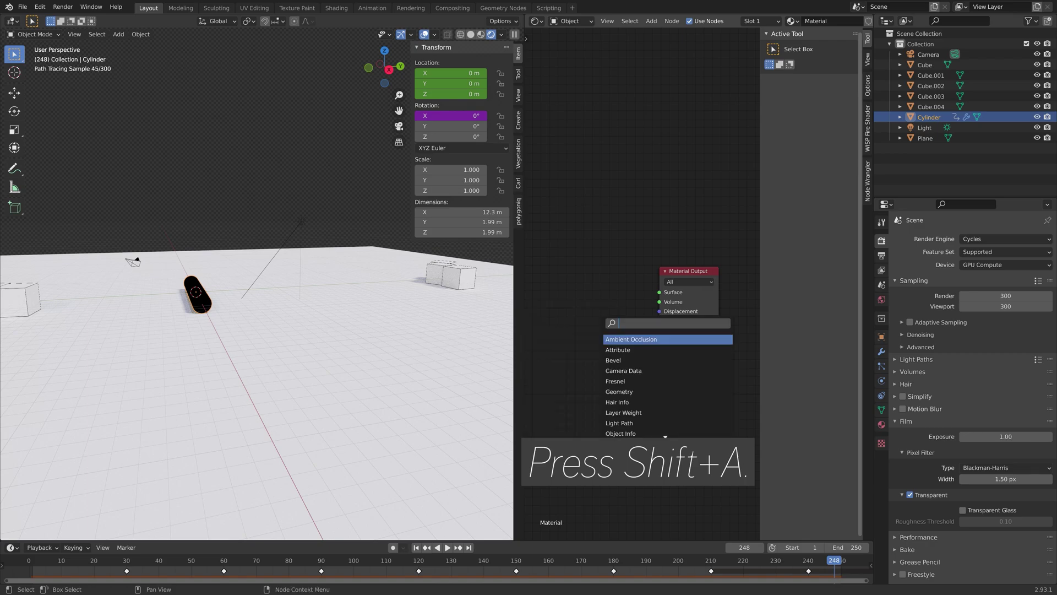
{"action": "type", "text": "diffuse"}
{"action": "key", "text": "Return"}
{"action": "left_click", "coordinate": [587, 286]}
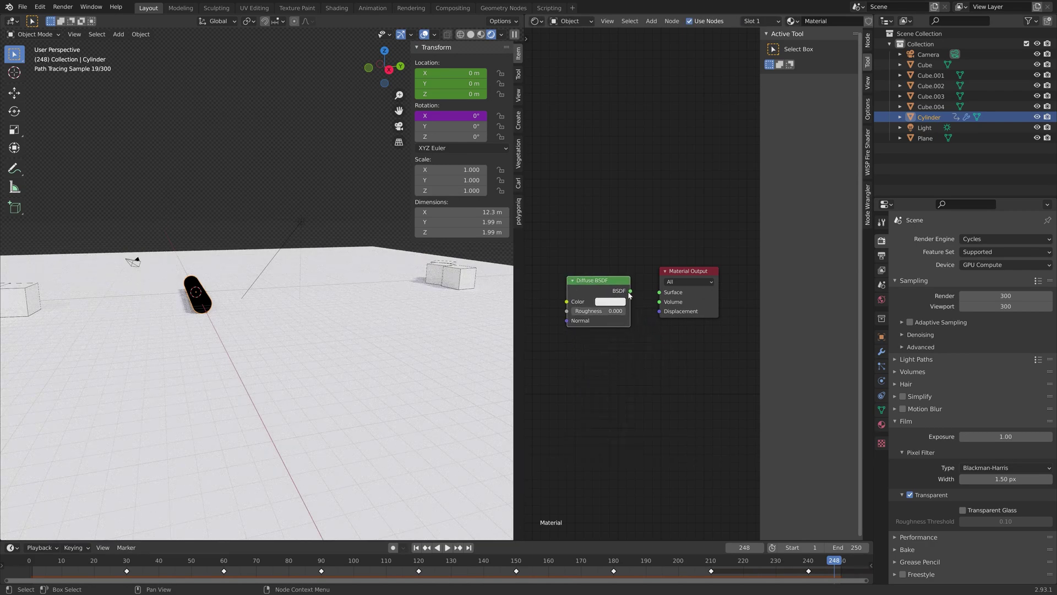
{"action": "left_click_drag", "start_coordinate": [630, 291], "coordinate": [660, 292]}
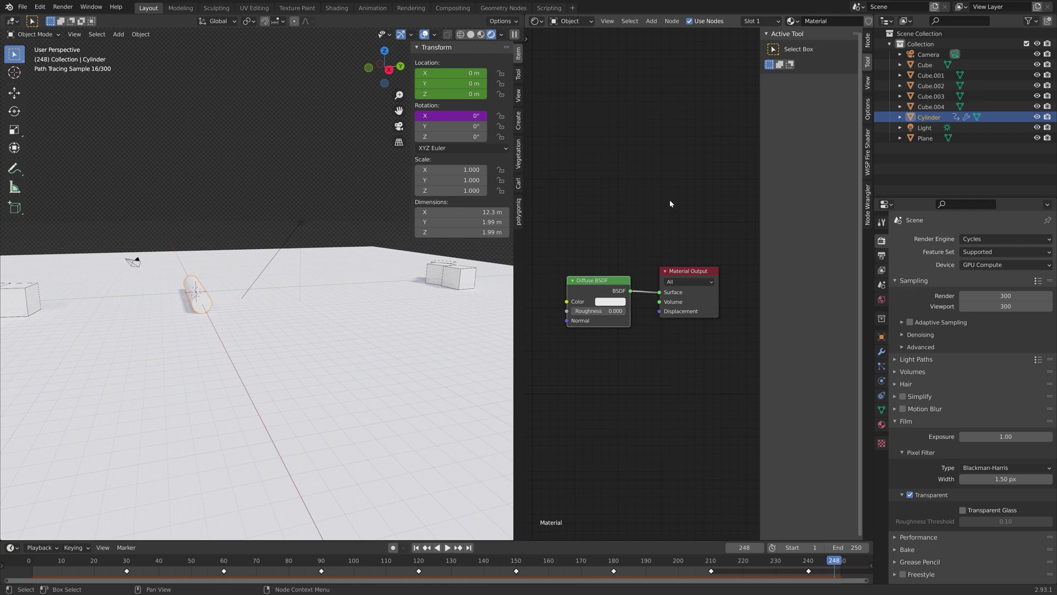
{"action": "key", "text": "n"}
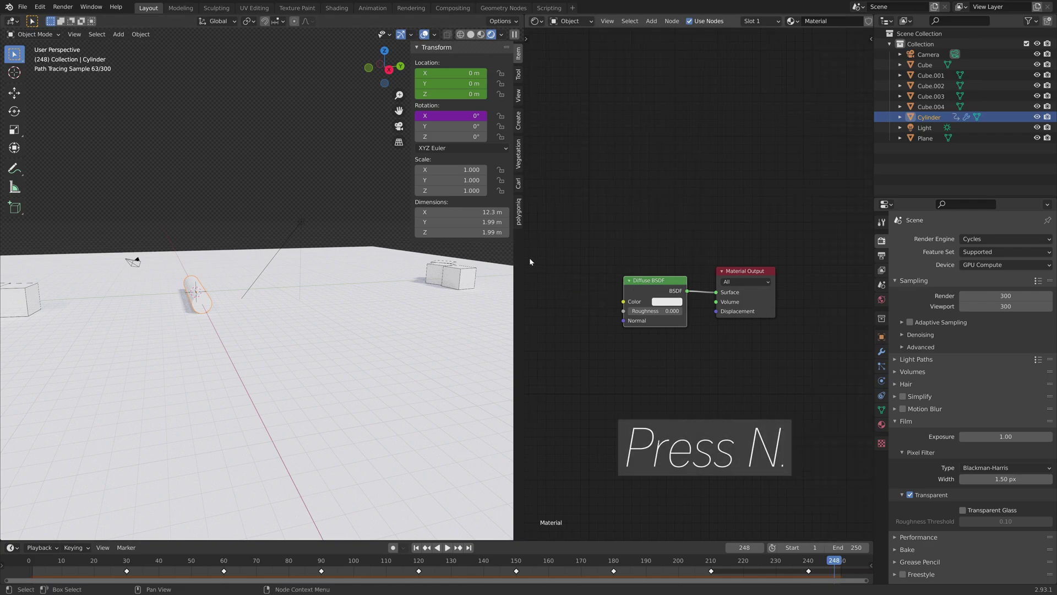
- Widen the node editor and add a Noise Texture whose Color feeds the Diffuse BSDF Color
{"action": "left_click_drag", "start_coordinate": [526, 260], "coordinate": [254, 266]}
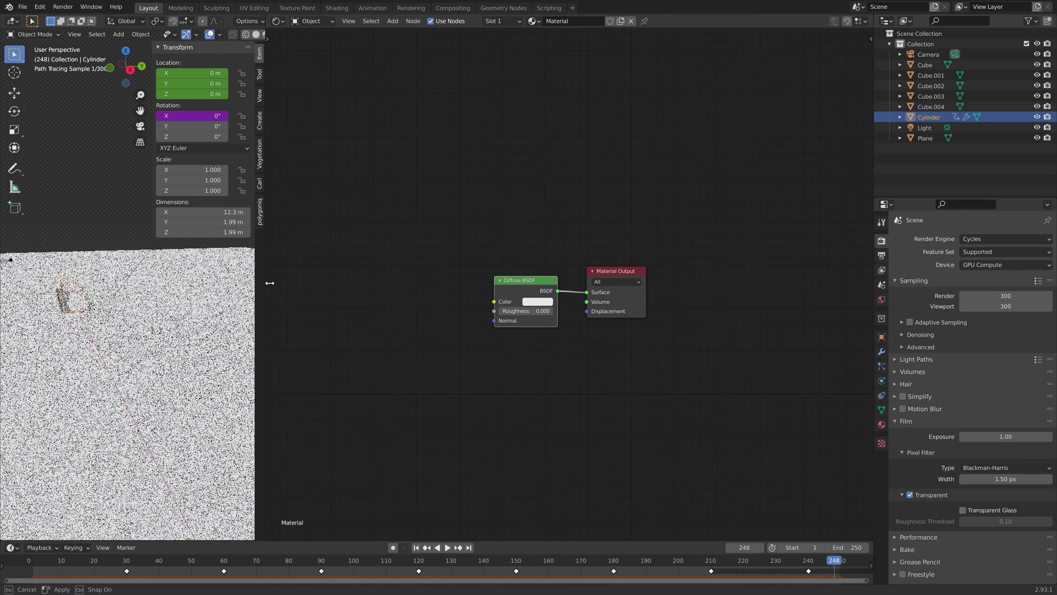
{"action": "scroll", "coordinate": [342, 267], "scroll_direction": "up", "scroll_amount": 2}
{"action": "middle_click_drag", "start_coordinate": [343, 271], "coordinate": [496, 223]}
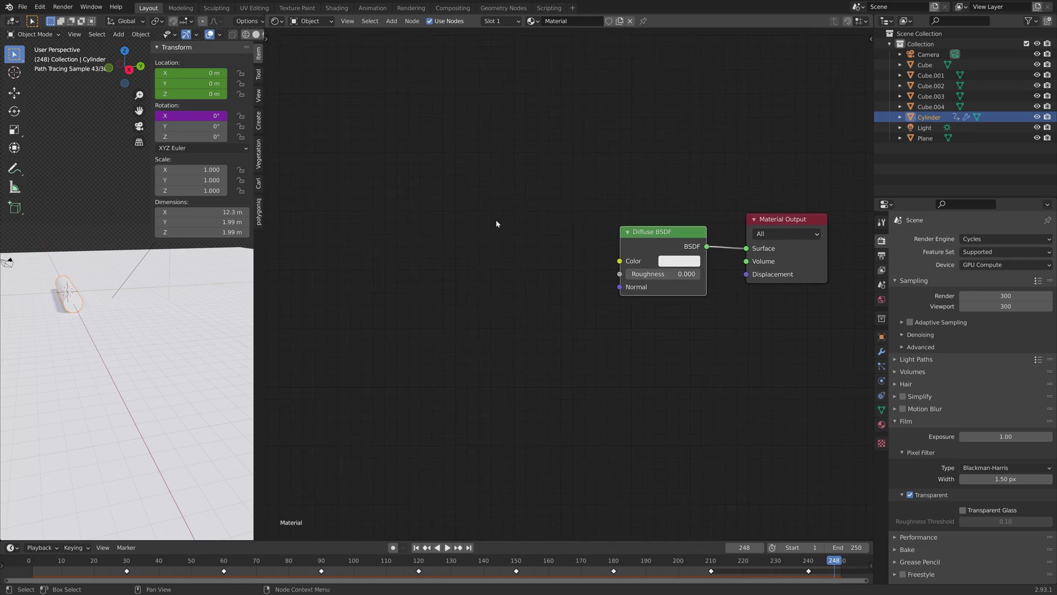
{"action": "key", "text": "shift+a"}
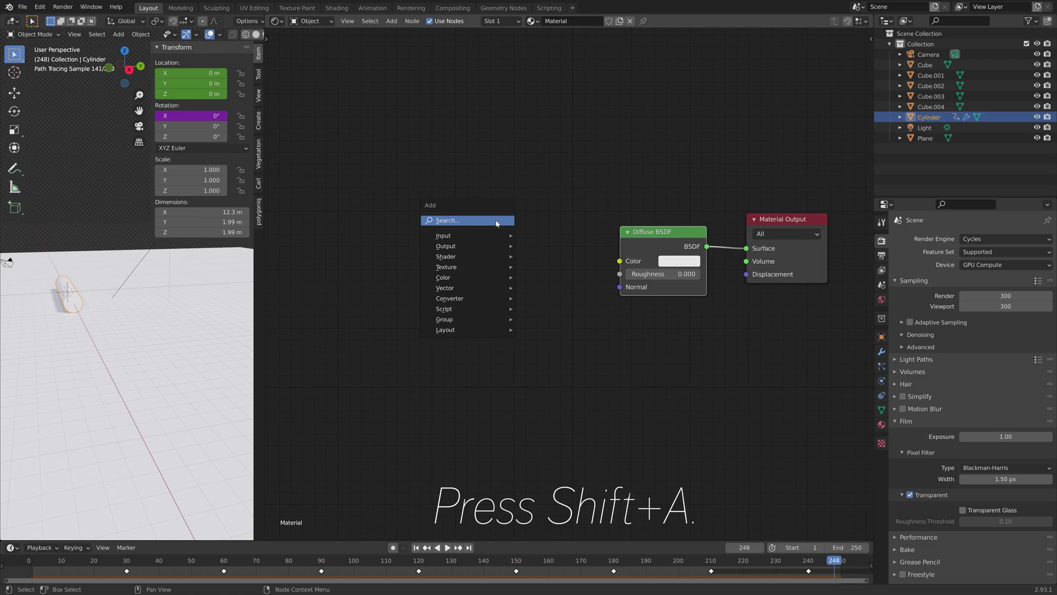
{"action": "left_click", "coordinate": [496, 220]}
{"action": "type", "text": "noise"}
{"action": "key", "text": "Return"}
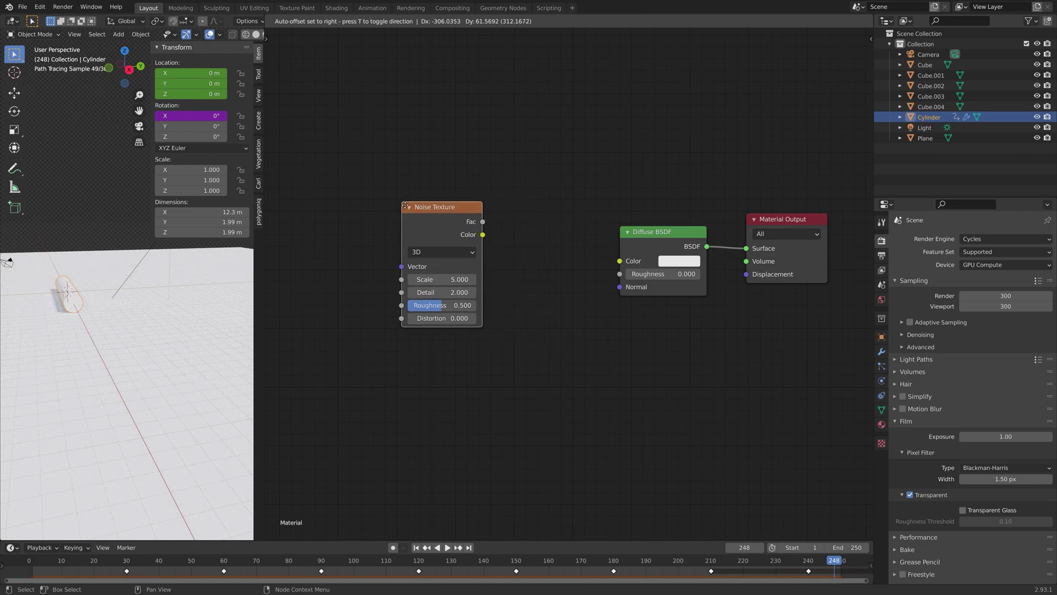
{"action": "left_click", "coordinate": [405, 206]}
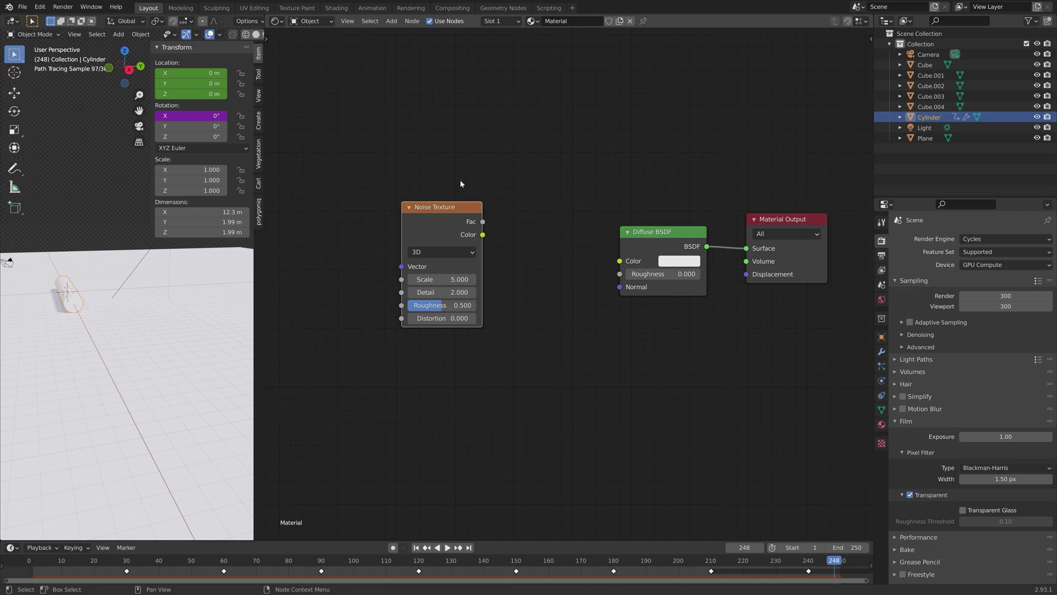
{"action": "left_click_drag", "start_coordinate": [483, 235], "coordinate": [599, 260]}
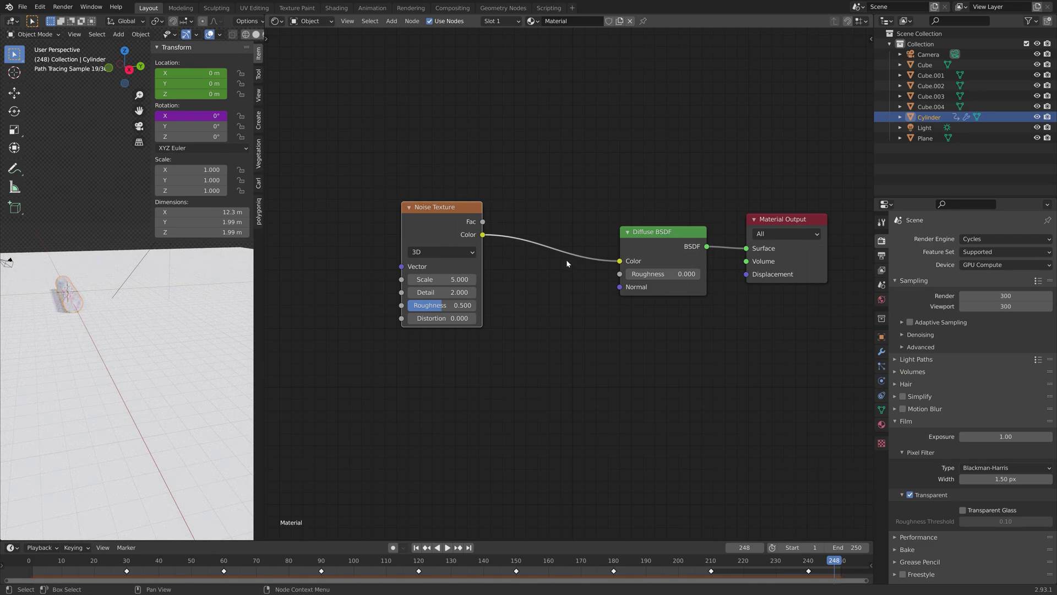
{"action": "key", "text": "shift+a"}
- Insert a Constant ColorRamp between noise and Diffuse BSDF, with the white stop at 0.466
{"action": "left_click", "coordinate": [550, 265]}
{"action": "type", "text": "ramp"}
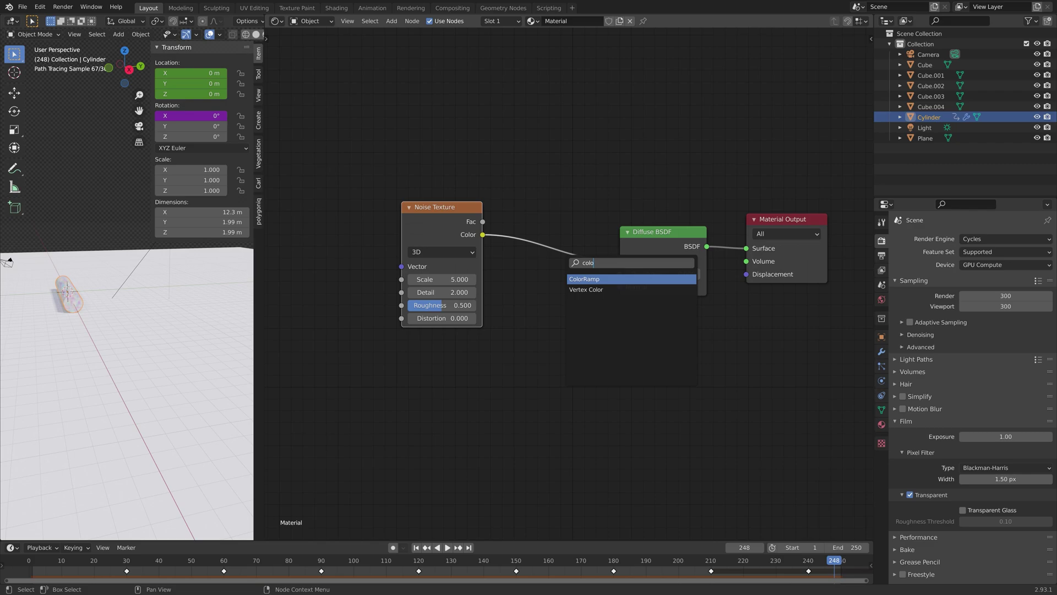
{"action": "key", "text": "Return"}
{"action": "left_click", "coordinate": [501, 188]}
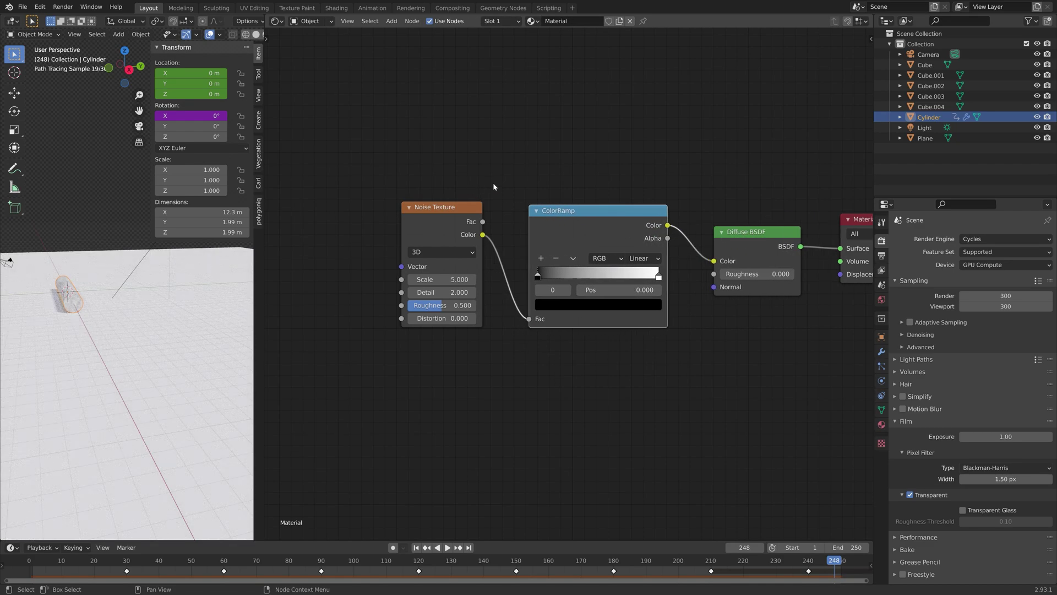
{"action": "left_click", "coordinate": [643, 258]}
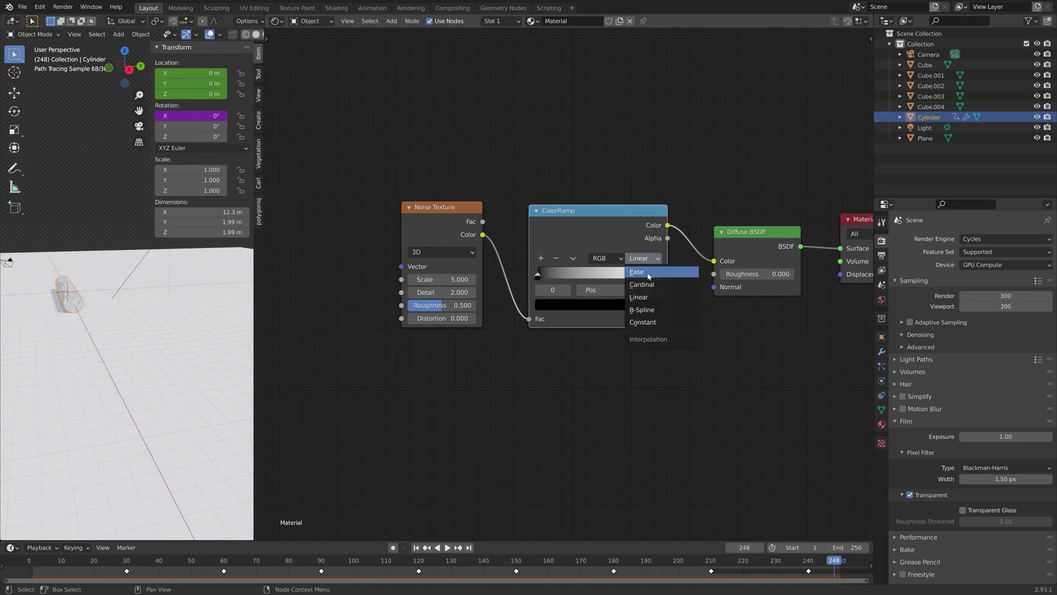
{"action": "left_click", "coordinate": [654, 322]}
{"action": "left_click_drag", "start_coordinate": [658, 275], "coordinate": [594, 280]}
{"action": "double_click", "coordinate": [618, 289]}
{"action": "type", "text": "6"}
{"action": "key", "text": "Return"}
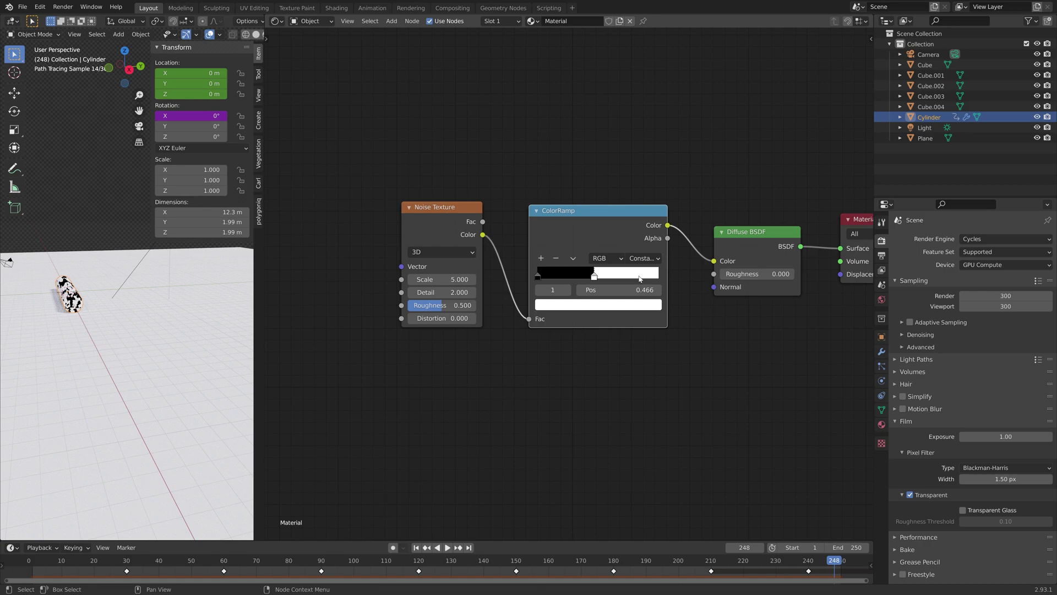
- Set the noise Roughness to 1.000, Detail to 0 and Distortion to -16.900
{"action": "left_click_drag", "start_coordinate": [447, 305], "coordinate": [476, 305]}
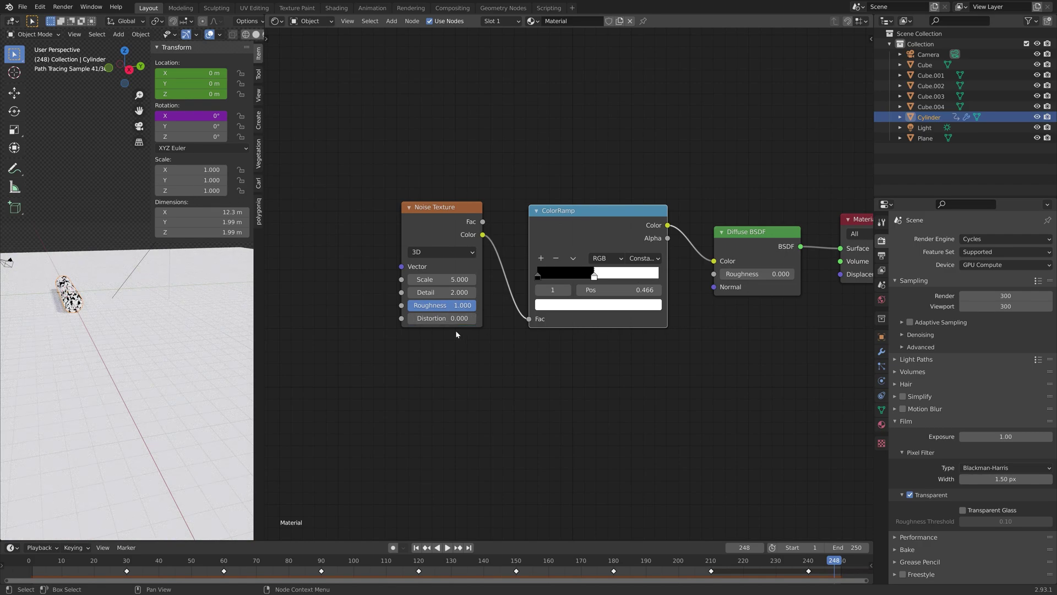
{"action": "left_click_drag", "start_coordinate": [453, 318], "coordinate": [421, 319]}
{"action": "key", "text": "KP_Decimal"}
{"action": "middle_click_drag", "start_coordinate": [191, 310], "coordinate": [182, 278]}
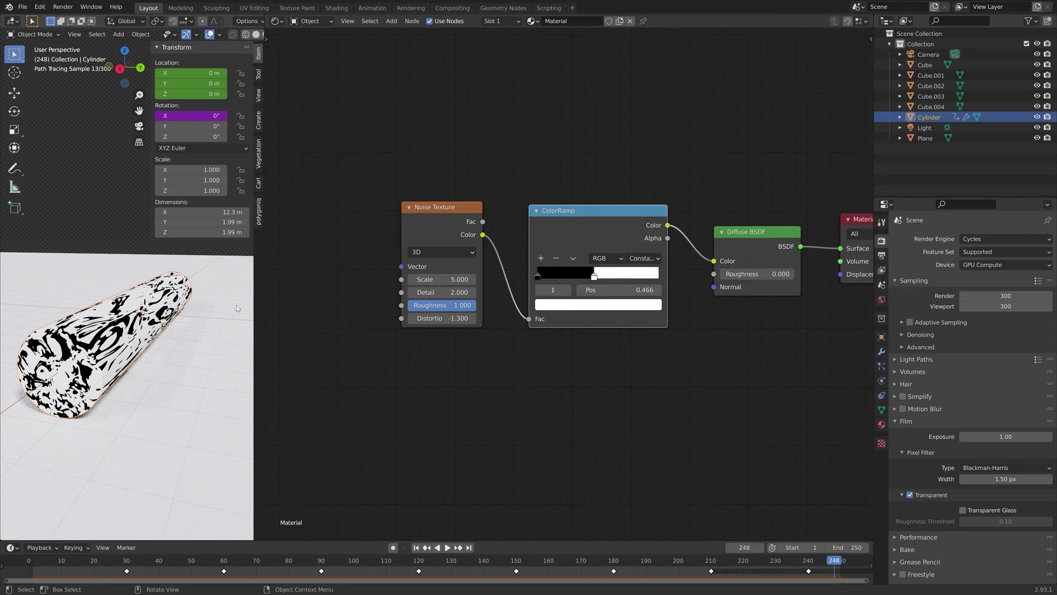
{"action": "left_click", "coordinate": [441, 318]}
{"action": "type", "text": "-8"}
{"action": "key", "text": "Return"}
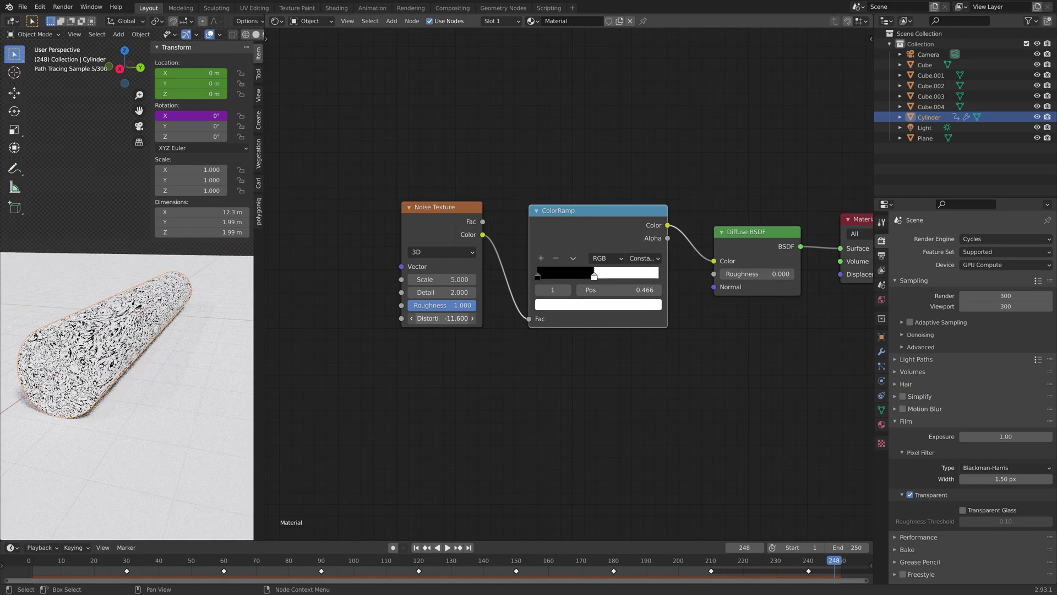
{"action": "left_click_drag", "start_coordinate": [441, 318], "coordinate": [424, 318]}
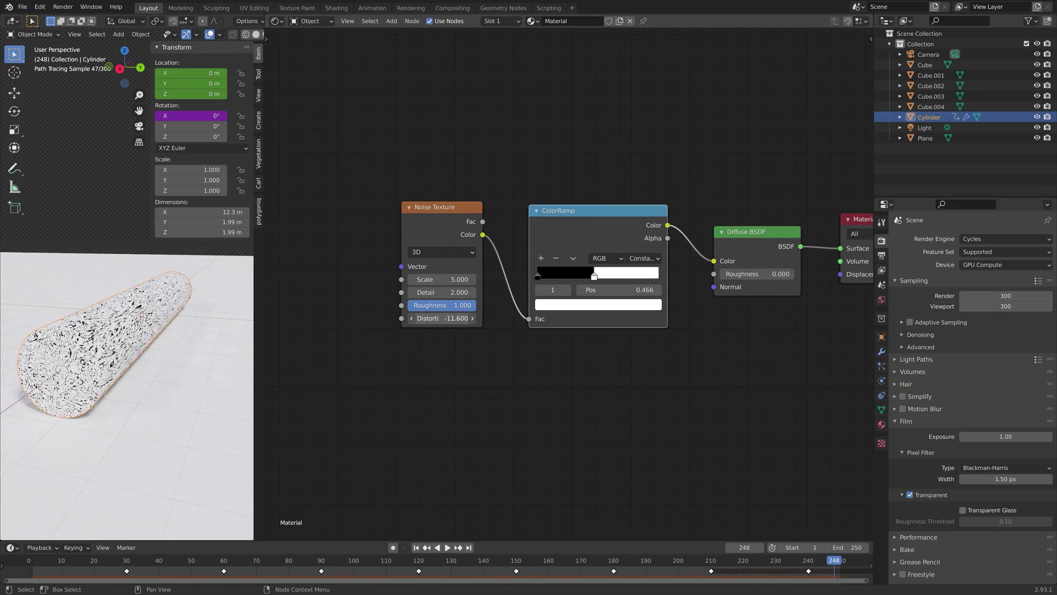
{"action": "left_click_drag", "start_coordinate": [441, 292], "coordinate": [430, 319]}
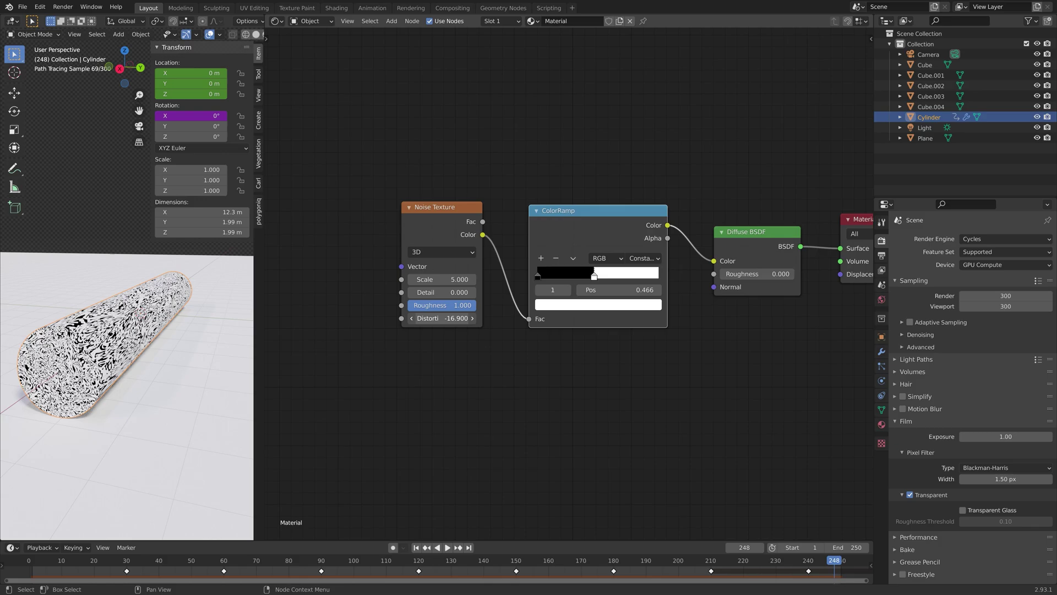
{"action": "left_click_drag", "start_coordinate": [442, 319], "coordinate": [435, 318]}
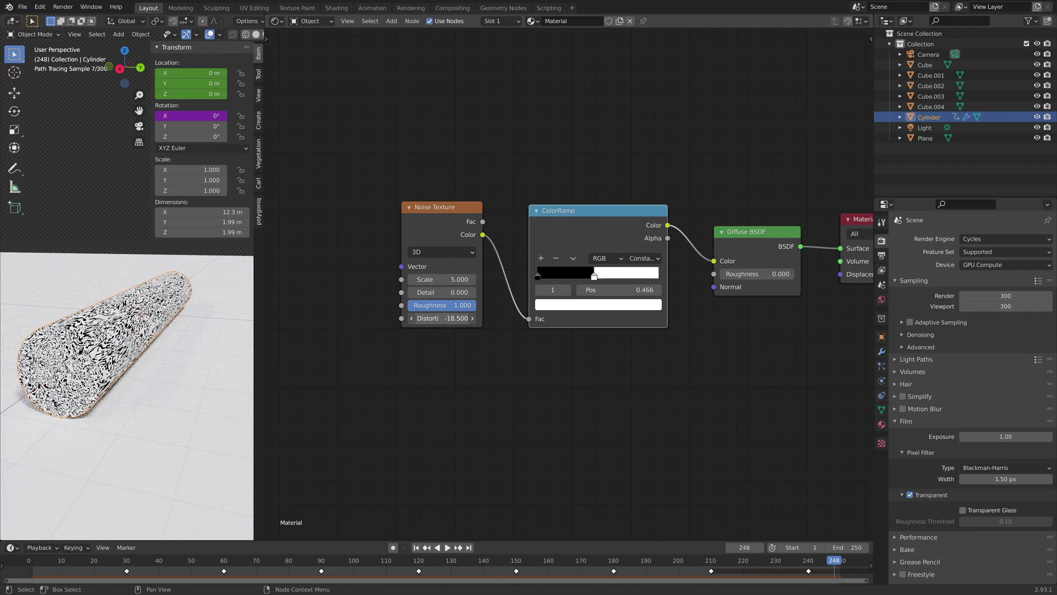
- Apply all of the cylinder's transforms and add a Musgrave Texture node
{"action": "key", "text": "ctrl+a"}
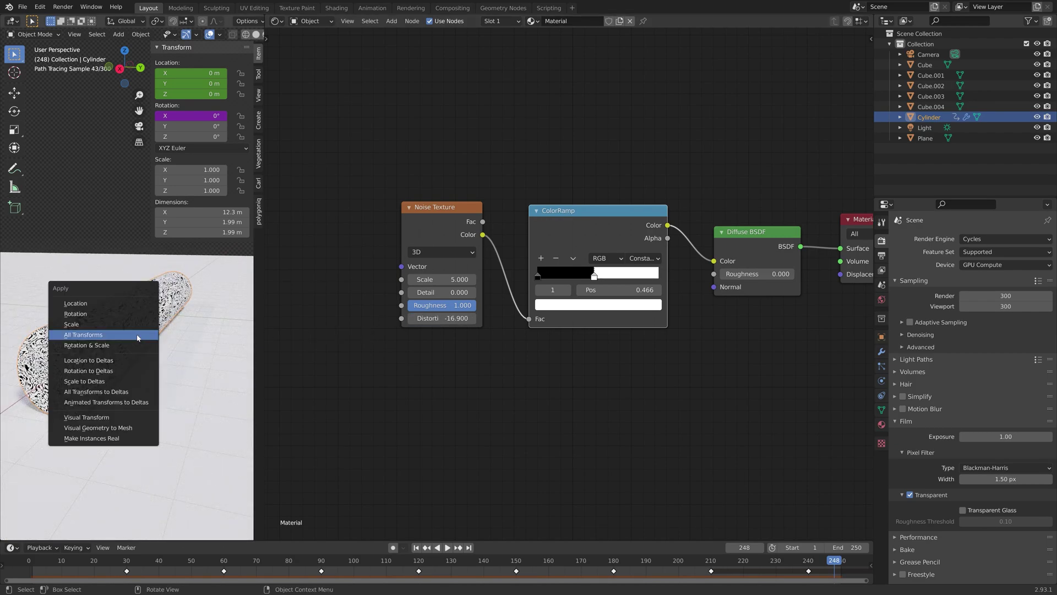
{"action": "left_click", "coordinate": [137, 324]}
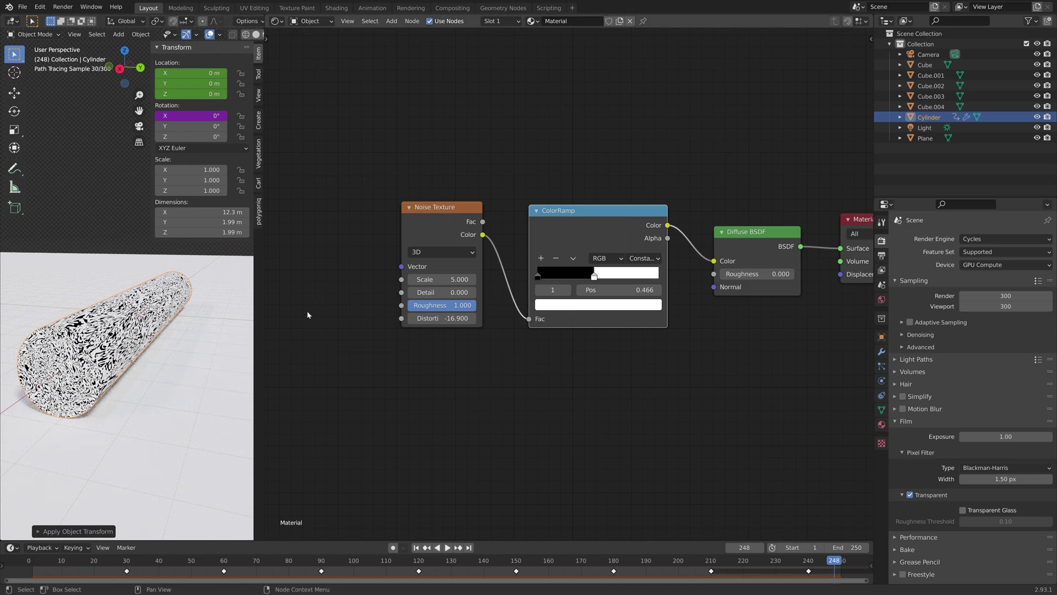
{"action": "key", "text": "shift+a"}
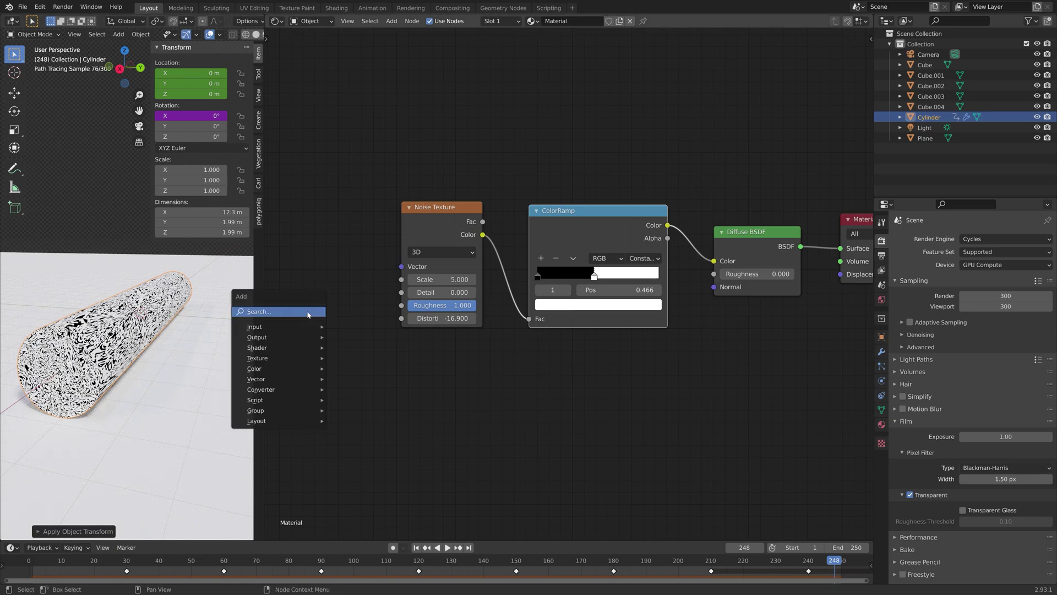
{"action": "left_click", "coordinate": [306, 311]}
{"action": "type", "text": "mus"}
{"action": "key", "text": "Return"}
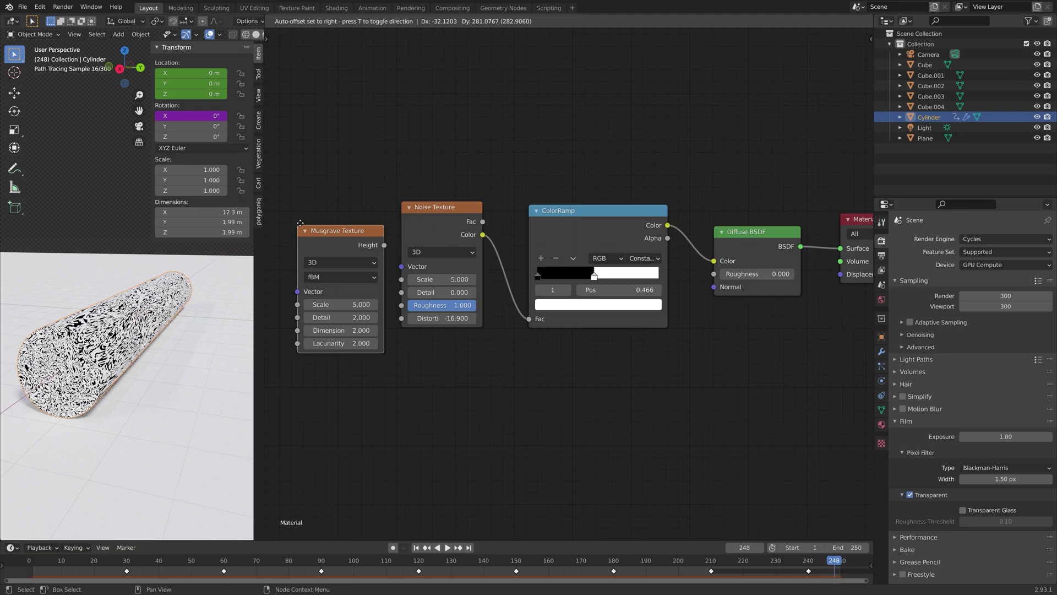
{"action": "left_click", "coordinate": [366, 256]}
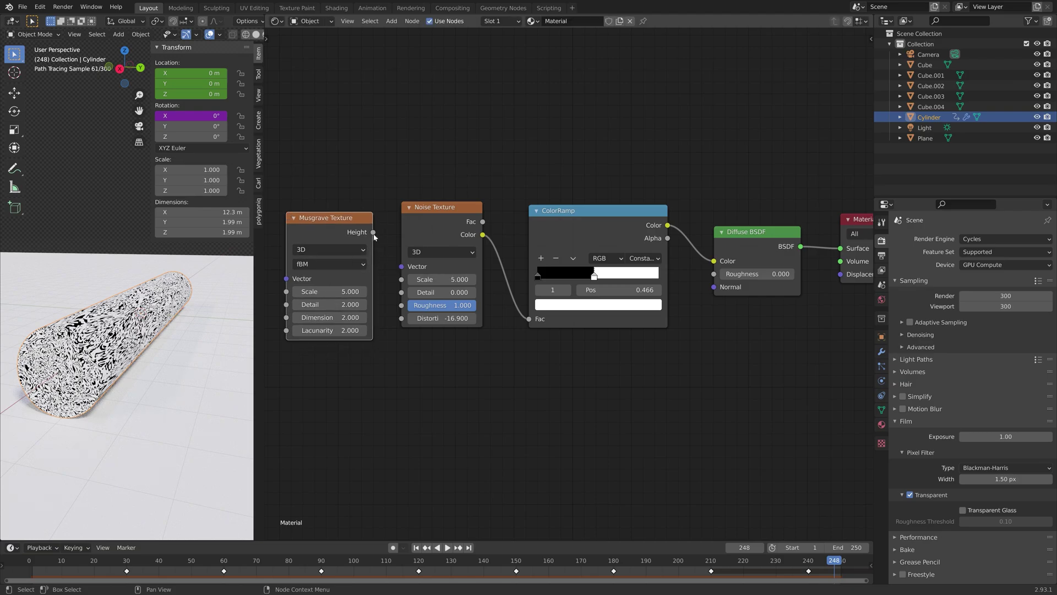
- Drive the noise Scale with Musgrave Height, Musgrave Detail 16, noise Distortion about -18.8
{"action": "left_click_drag", "start_coordinate": [375, 236], "coordinate": [402, 279]}
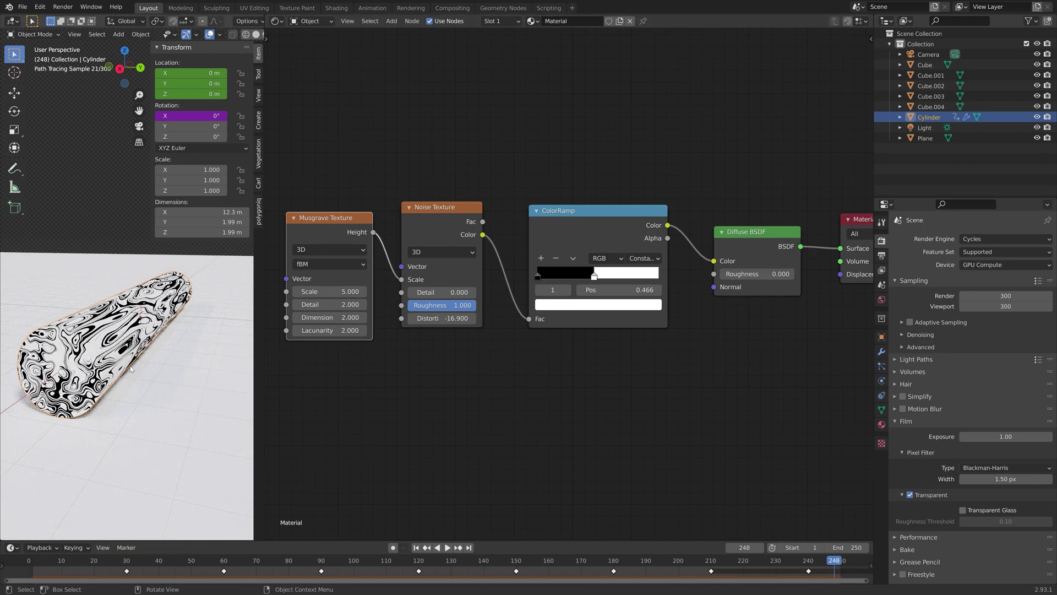
{"action": "mouse_move", "coordinate": [177, 363]}
{"action": "middle_mouse_down"}
{"action": "mouse_move", "coordinate": [140, 407]}
{"action": "mouse_move", "coordinate": [137, 383]}
{"action": "mouse_move", "coordinate": [160, 374]}
{"action": "middle_mouse_up"}
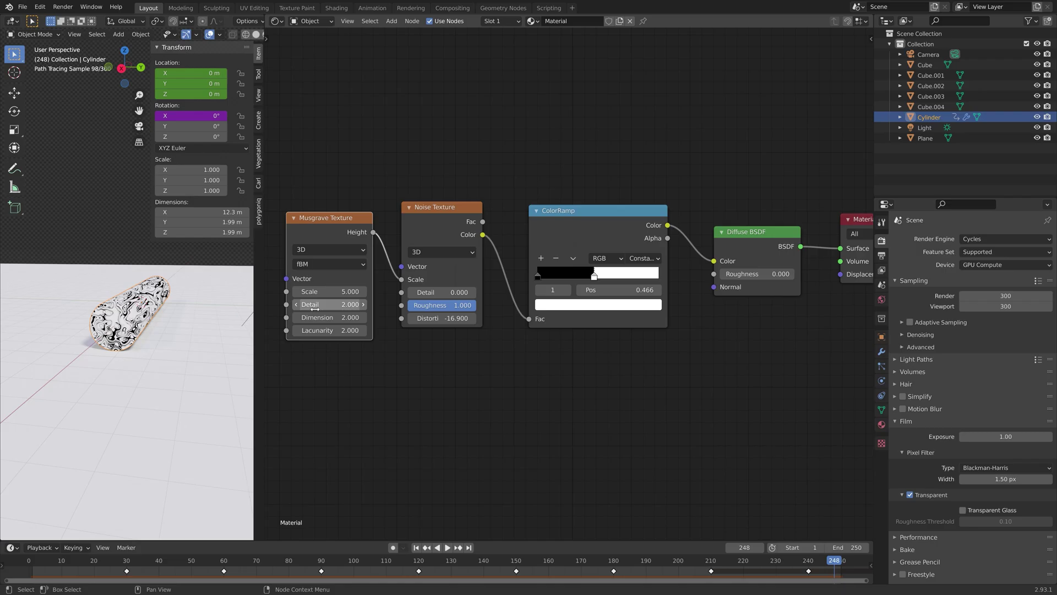
{"action": "left_click_drag", "start_coordinate": [330, 305], "coordinate": [278, 291]}
{"action": "scroll", "coordinate": [159, 331], "scroll_direction": "up", "scroll_amount": 8}
{"action": "scroll", "coordinate": [238, 346], "scroll_direction": "down", "scroll_amount": 5}
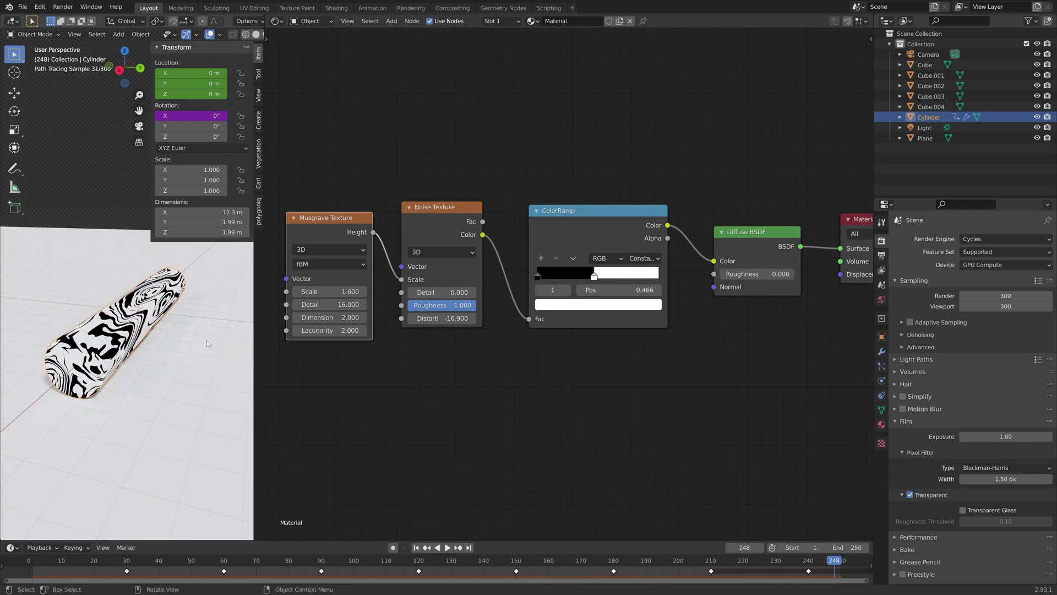
{"action": "left_click_drag", "start_coordinate": [446, 319], "coordinate": [423, 318]}
- Color the ColorRamp stops for navy-and-white marbling (dark stop V 0.033), then select the ground plane
{"action": "left_click", "coordinate": [610, 307]}
{"action": "left_click", "coordinate": [567, 204]}
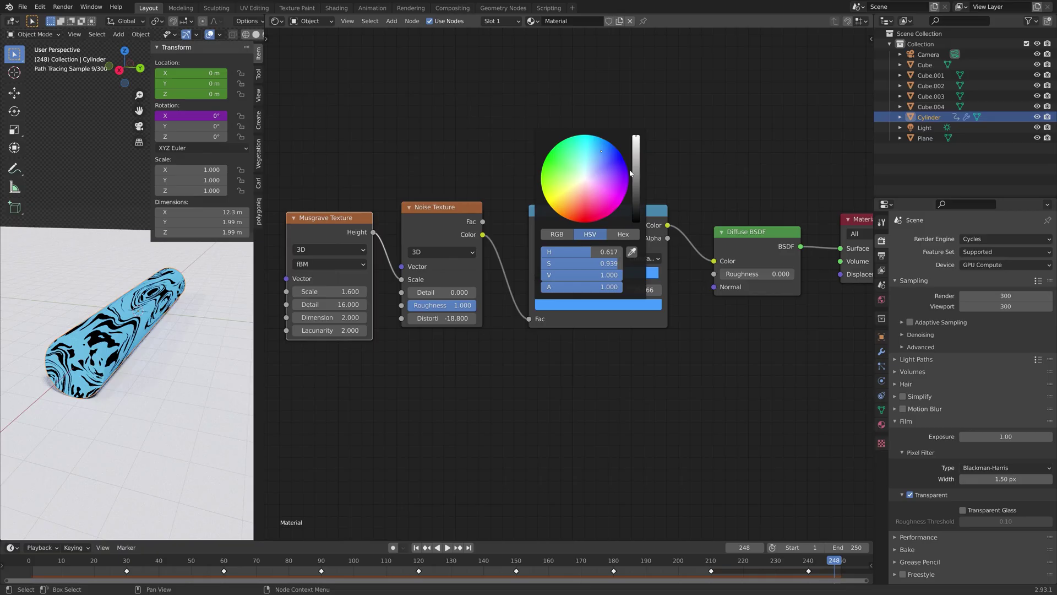
{"action": "left_click_drag", "start_coordinate": [636, 145], "coordinate": [636, 211]}
{"action": "left_click", "coordinate": [537, 276]}
{"action": "left_click", "coordinate": [593, 276]}
{"action": "left_click", "coordinate": [621, 305]}
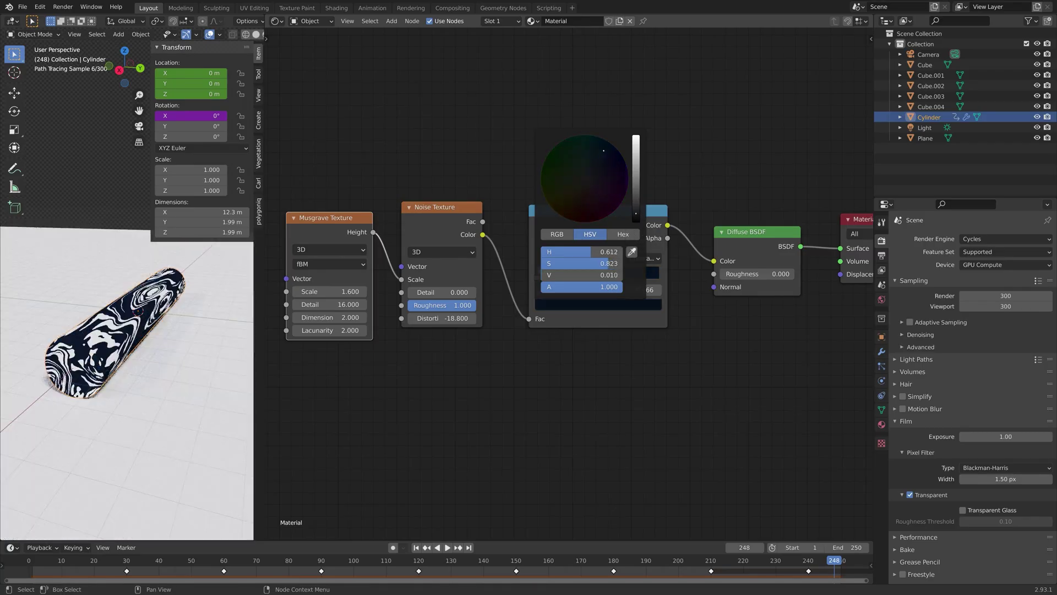
{"action": "left_click", "coordinate": [634, 305]}
{"action": "left_click", "coordinate": [566, 206]}
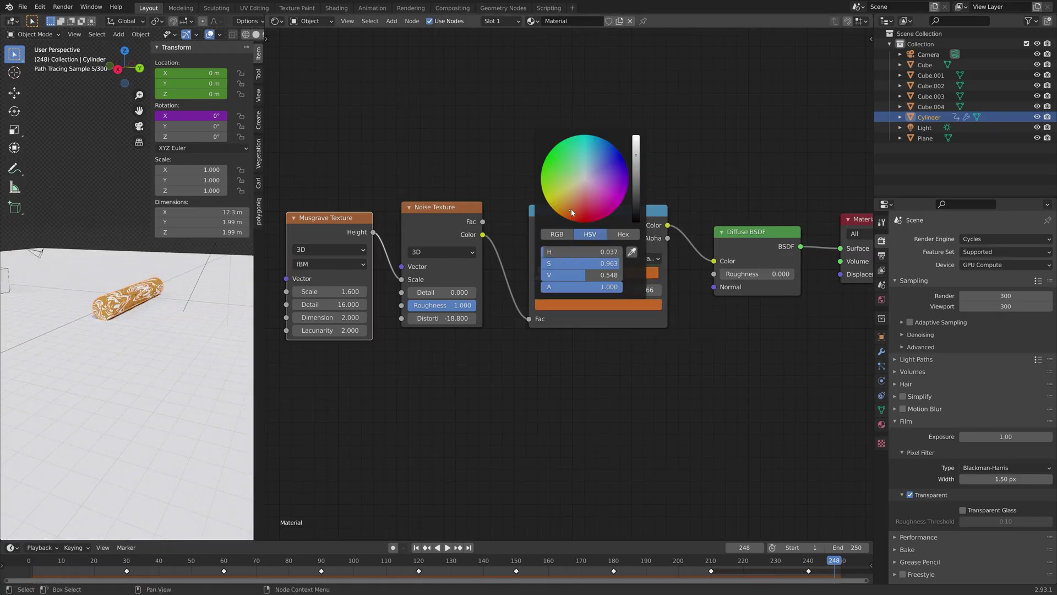
{"action": "left_click", "coordinate": [609, 161]}
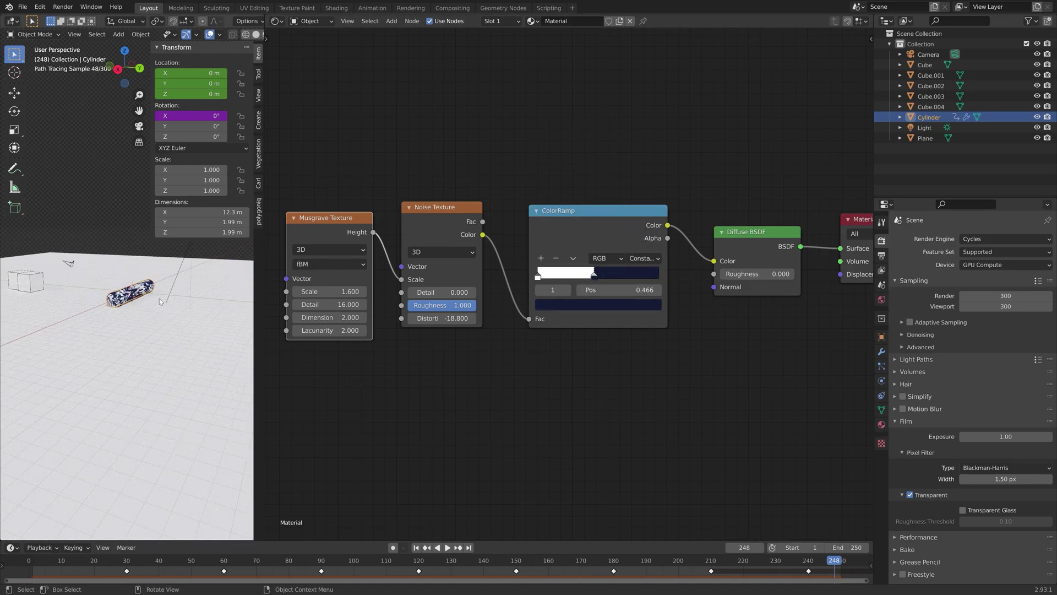
{"action": "left_click", "coordinate": [160, 298]}
- Give the ground plane a new Glossy BSDF material with roughness 0.125
{"action": "left_click", "coordinate": [882, 424]}
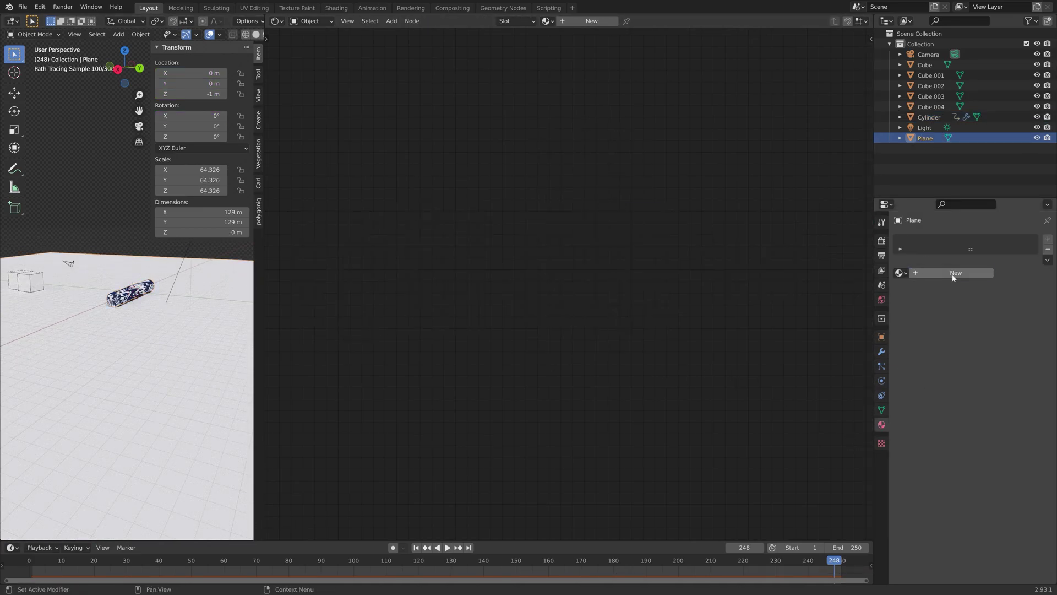
{"action": "left_click", "coordinate": [953, 272]}
{"action": "left_click", "coordinate": [985, 316]}
{"action": "left_click", "coordinate": [914, 407]}
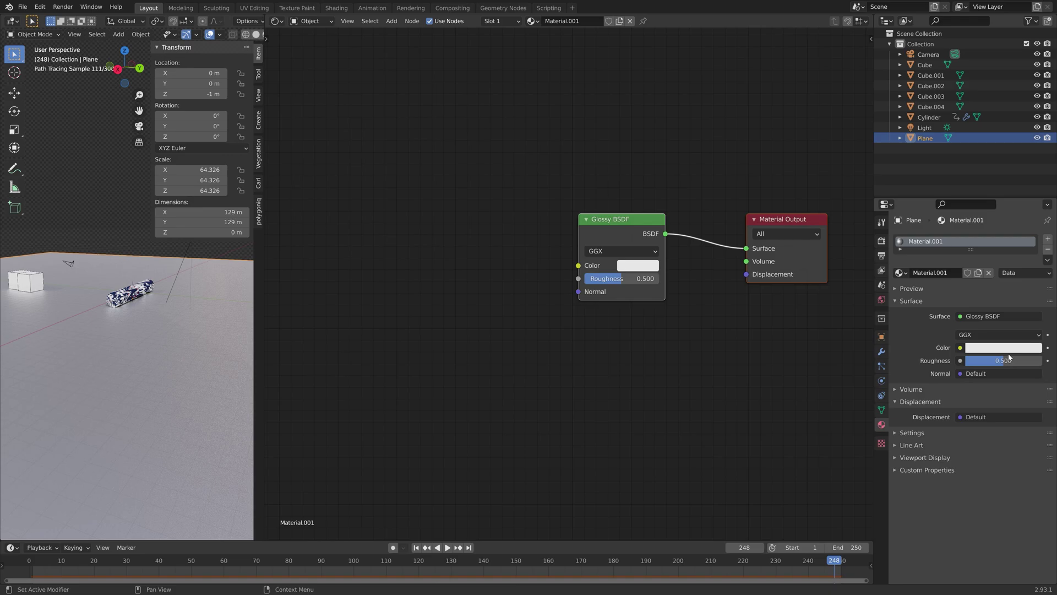
{"action": "left_click_drag", "start_coordinate": [1011, 363], "coordinate": [983, 362]}
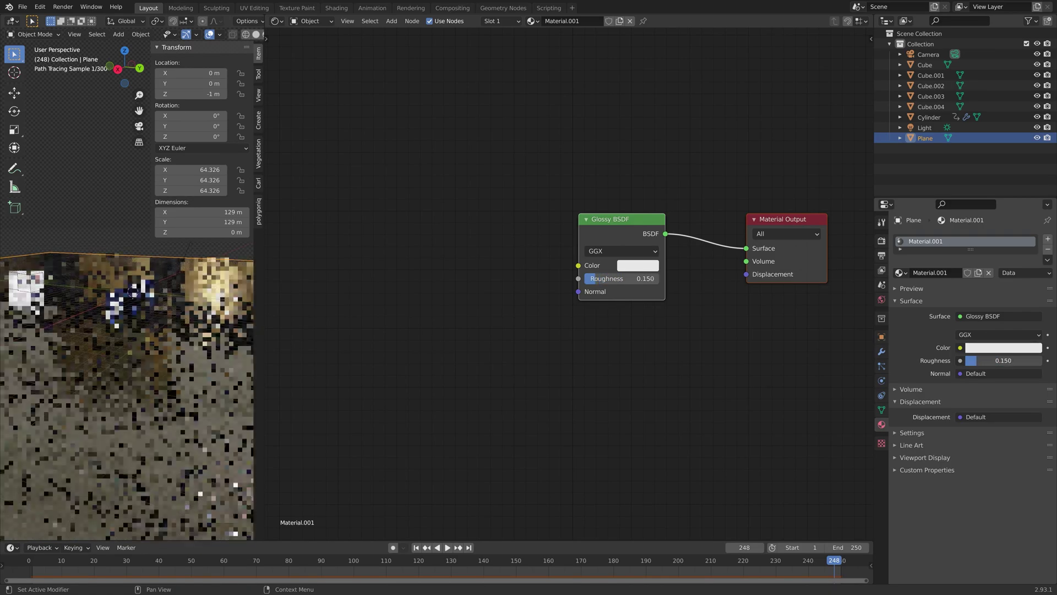
- Darken the floor colour to near black (V 0.051), then select the white cube Cube.003
{"action": "left_click", "coordinate": [1003, 348]}
{"action": "left_click_drag", "start_coordinate": [1033, 259], "coordinate": [1034, 263]}
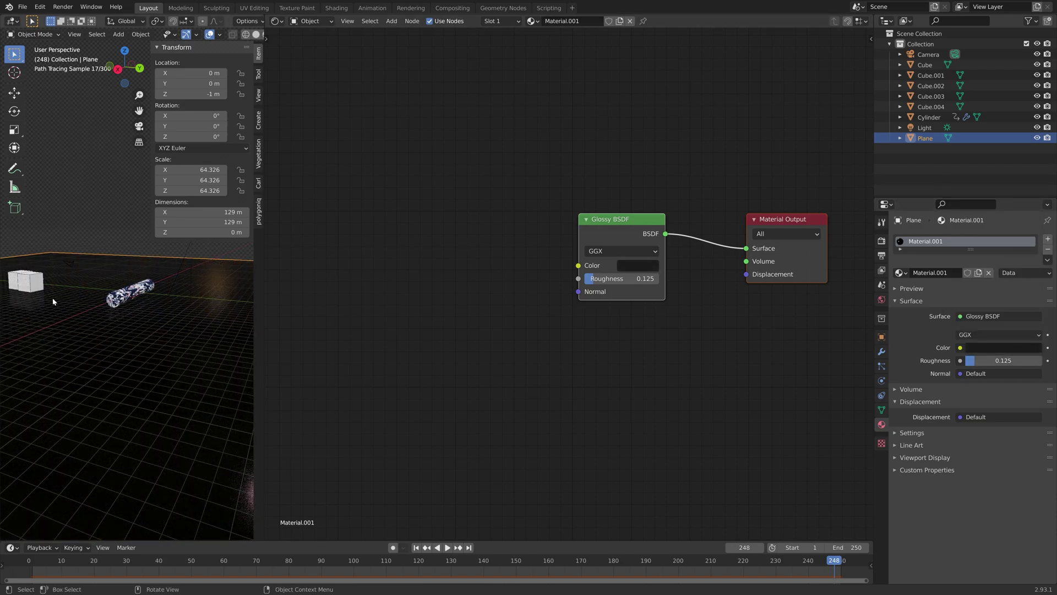
{"action": "scroll", "coordinate": [127, 309], "scroll_direction": "up", "scroll_amount": 3}
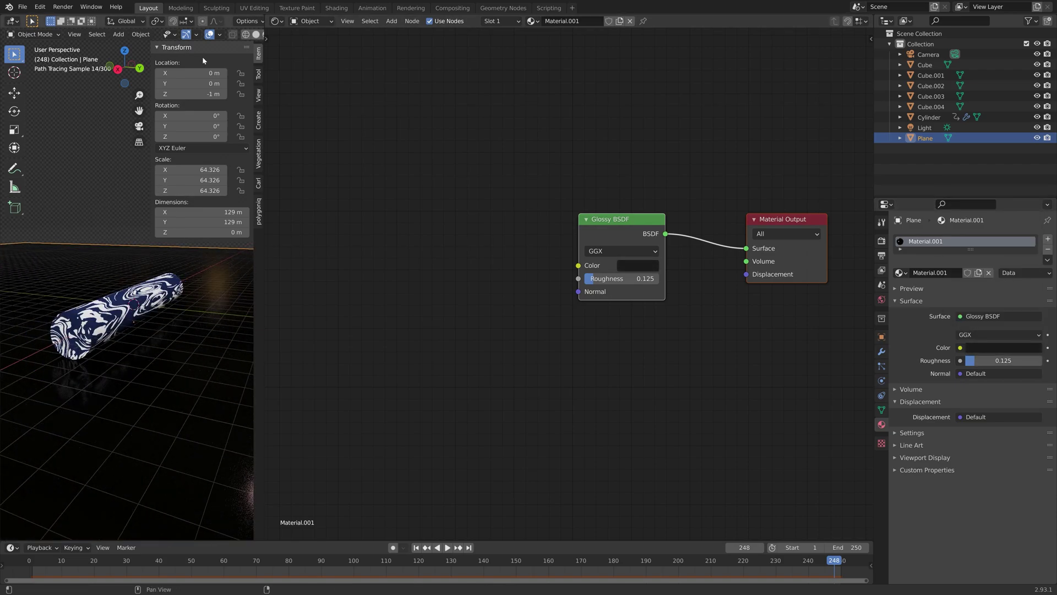
{"action": "left_click", "coordinate": [990, 347]}
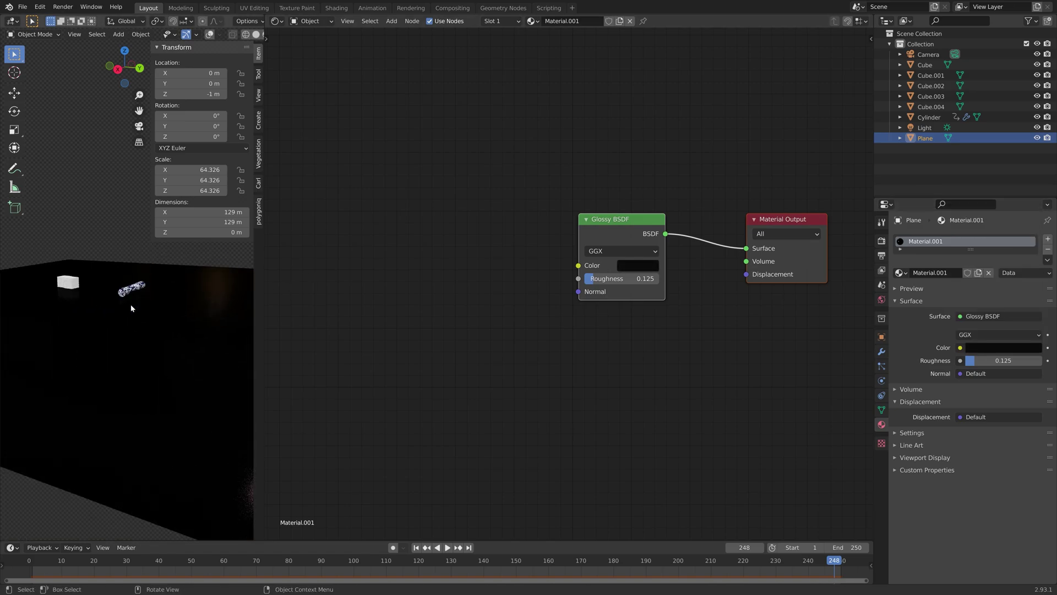
{"action": "left_click", "coordinate": [991, 345]}
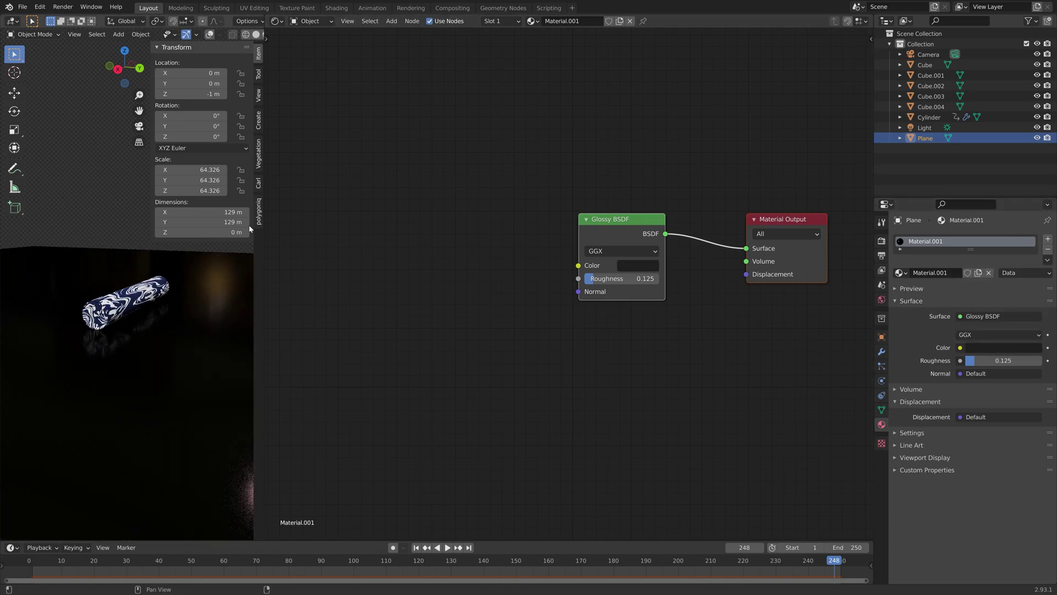
{"action": "scroll", "coordinate": [156, 322], "scroll_direction": "down", "scroll_amount": 3}
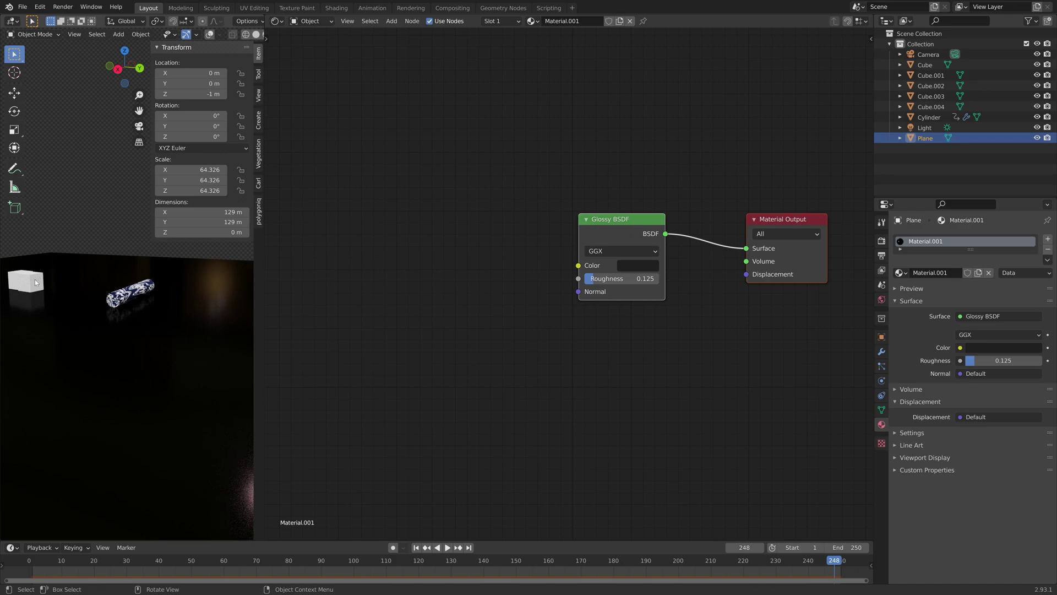
{"action": "left_click", "coordinate": [35, 283]}
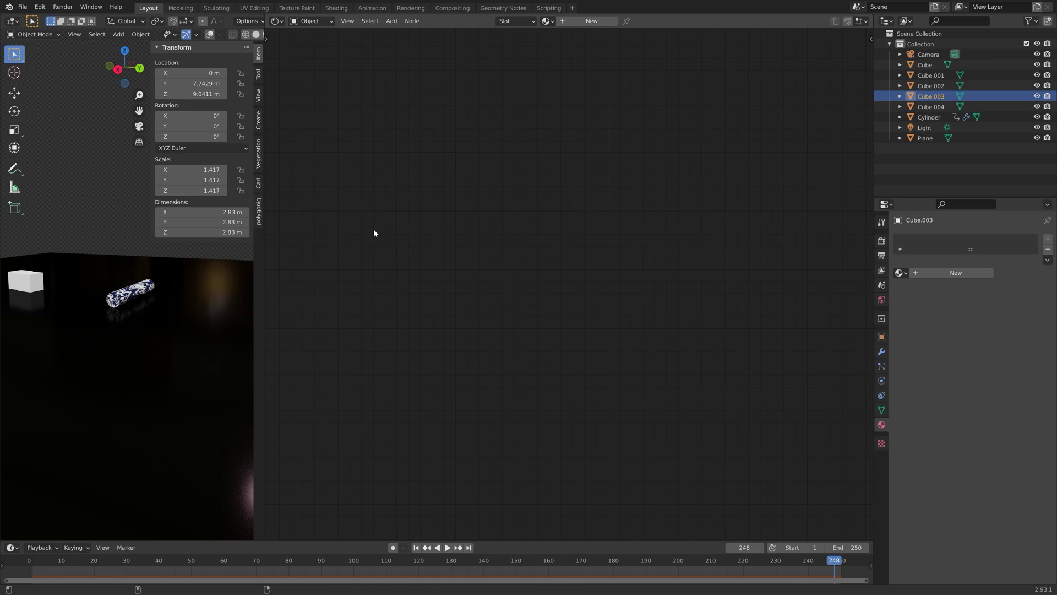
- Save the file as tut5.blend and return the timeline to frame 1
{"action": "key", "text": "ctrl+shift+s"}
{"action": "left_click", "coordinate": [648, 441]}
{"action": "left_click", "coordinate": [693, 440]}
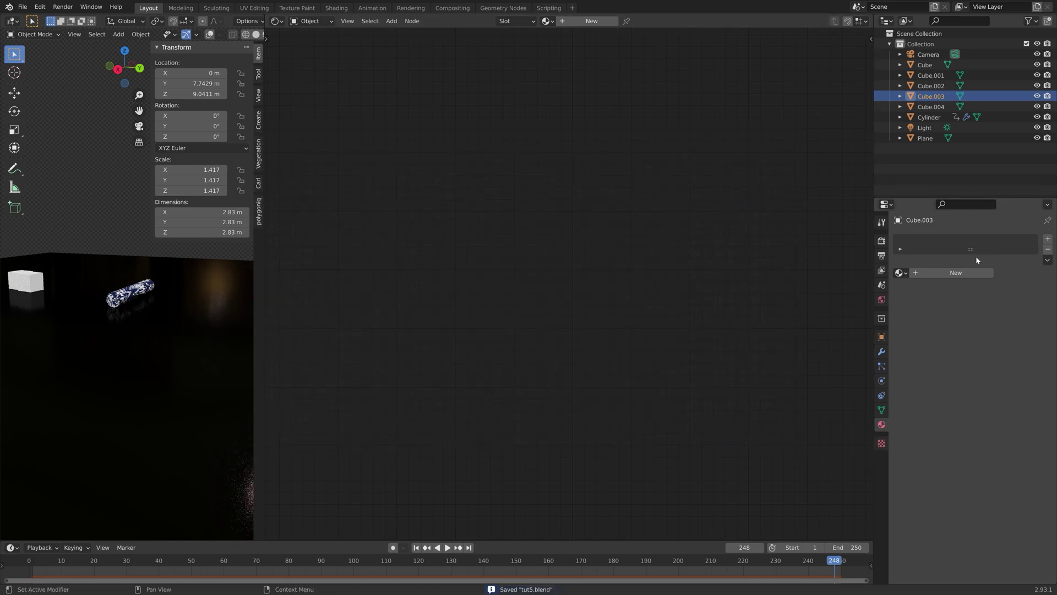
{"action": "key", "text": "shift+Left"}
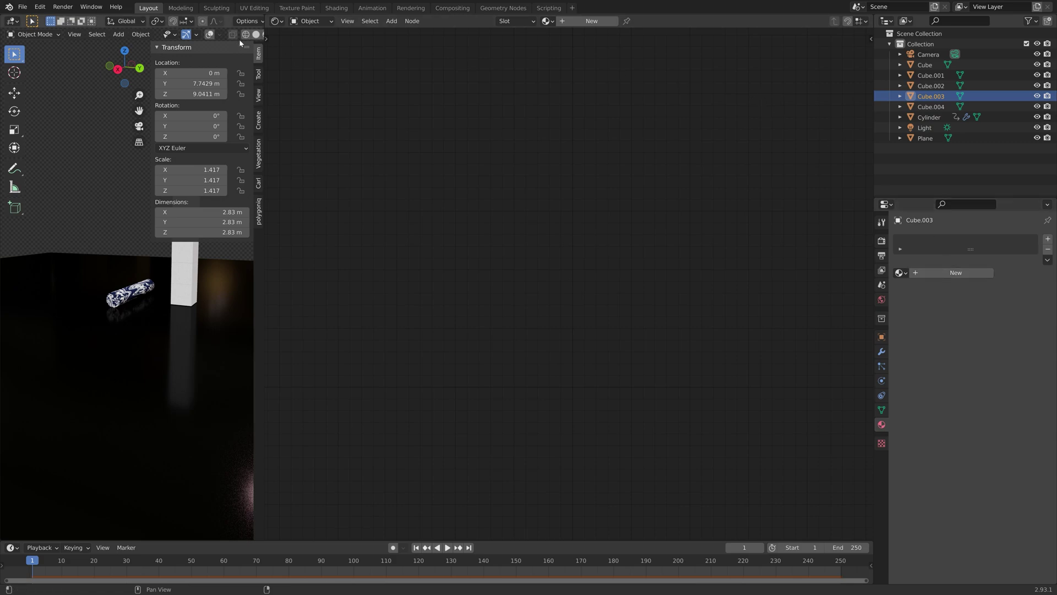
- Turn viewport overlays on and give the bottom cube a new Principled BSDF material
{"action": "left_click", "coordinate": [211, 36]}
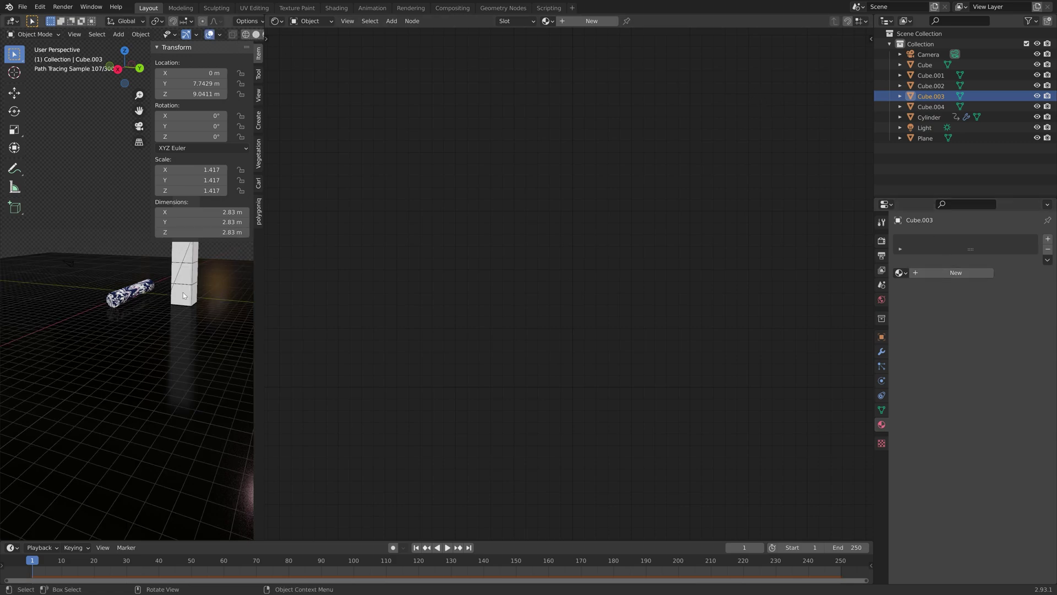
{"action": "left_click", "coordinate": [184, 296]}
{"action": "left_click", "coordinate": [955, 273]}
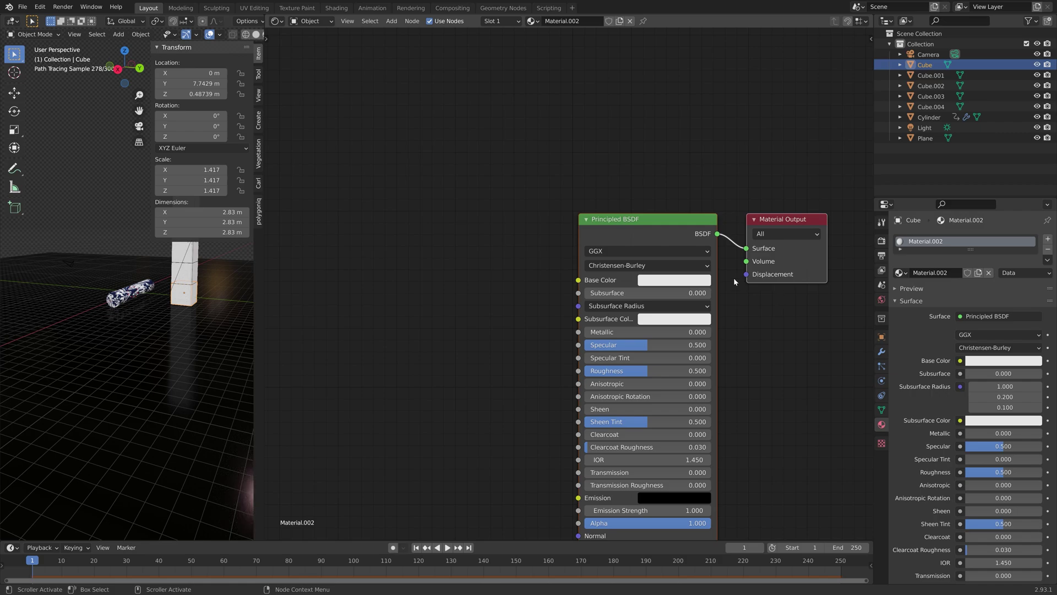
- Add an Image Texture node feeding the cube's Base Color
{"action": "key", "text": "shift+a"}
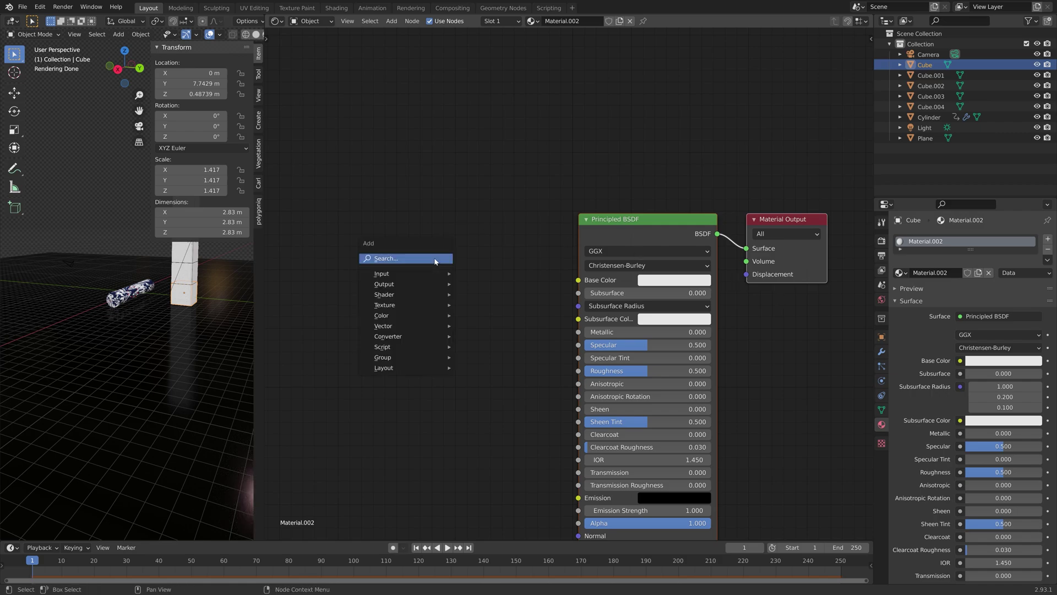
{"action": "left_click", "coordinate": [439, 258]}
{"action": "type", "text": "imag"}
{"action": "key", "text": "Return"}
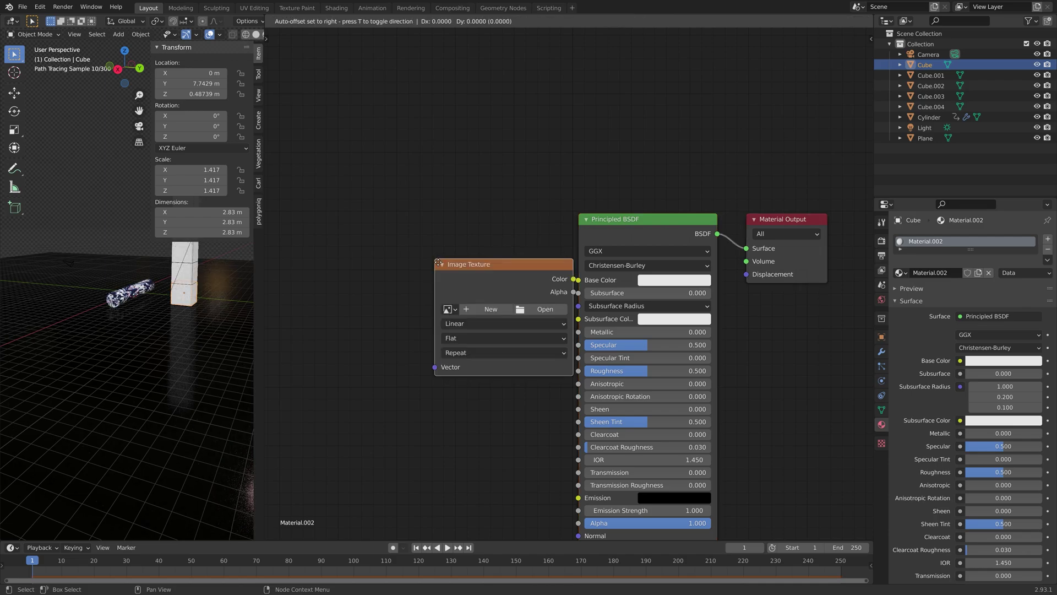
{"action": "left_click", "coordinate": [338, 209]}
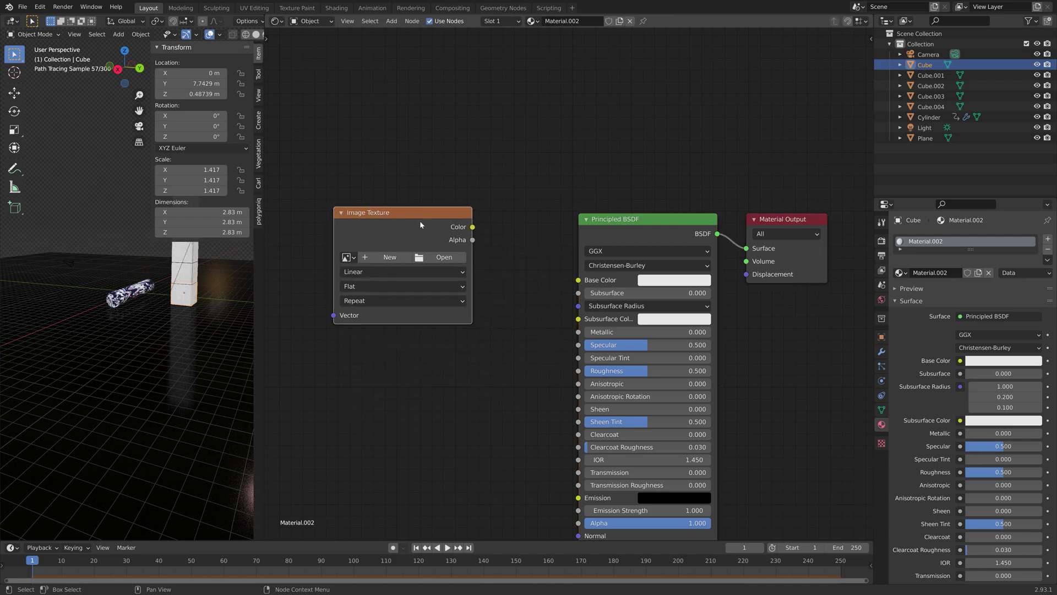
{"action": "left_click_drag", "start_coordinate": [472, 227], "coordinate": [582, 281]}
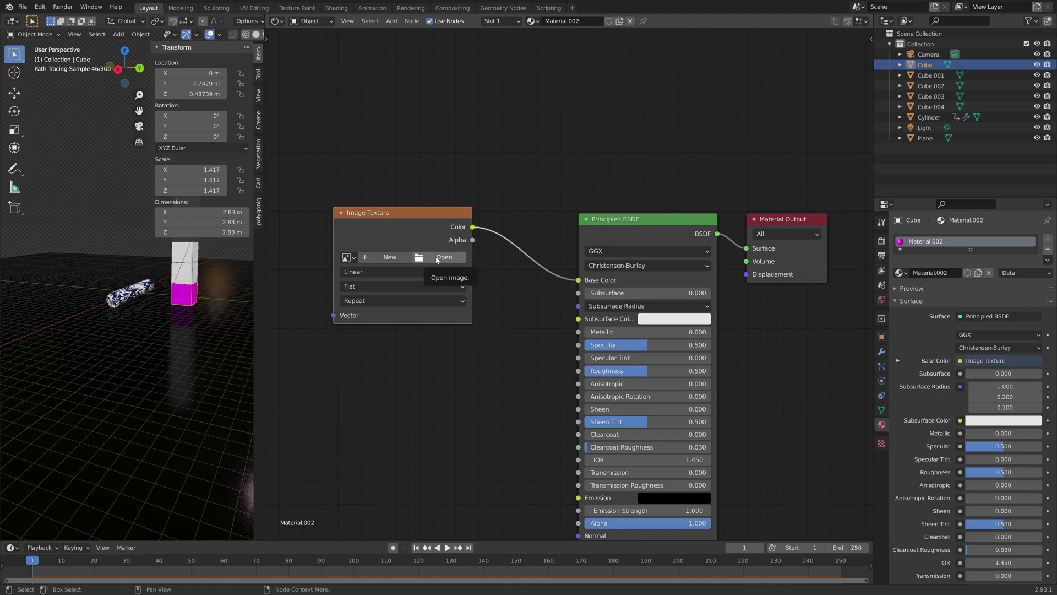
- Load plywood_diff_4k.jpg into the Image Texture, then replace it with kitchen_wood_diff_4k.jpg
{"action": "left_click", "coordinate": [439, 258]}
{"action": "left_click", "coordinate": [461, 182]}
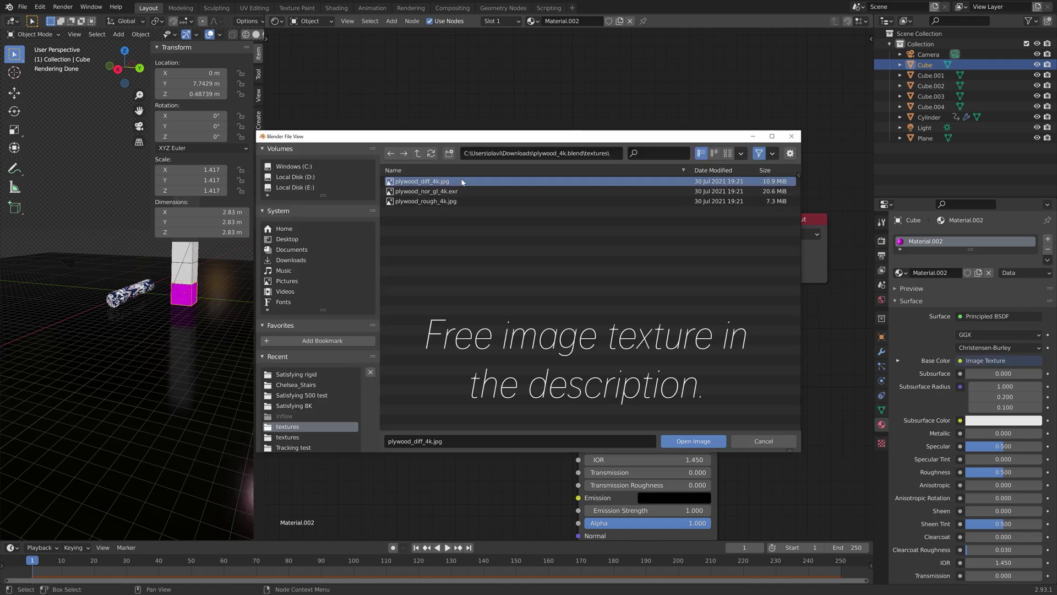
{"action": "left_click", "coordinate": [693, 441]}
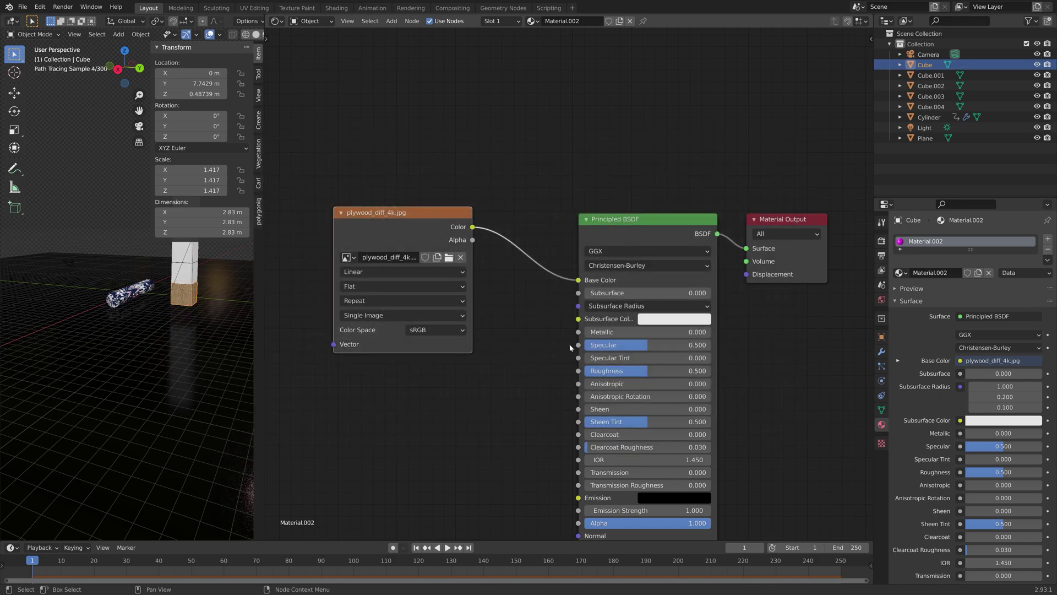
{"action": "scroll", "coordinate": [225, 299], "scroll_direction": "up", "scroll_amount": 5}
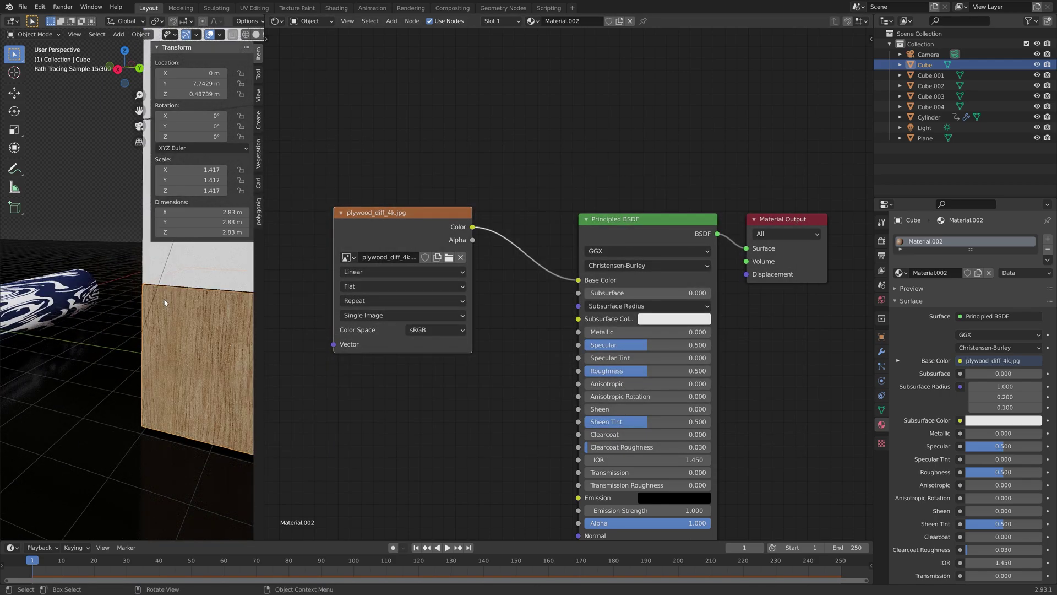
{"action": "left_click", "coordinate": [449, 257]}
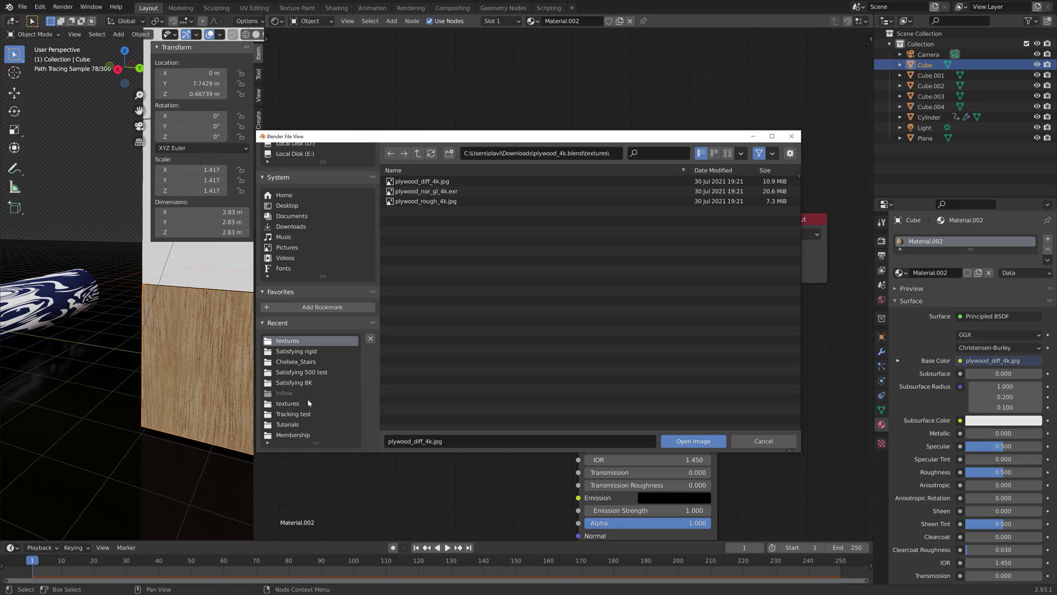
{"action": "left_click", "coordinate": [450, 181]}
{"action": "left_click", "coordinate": [693, 441]}
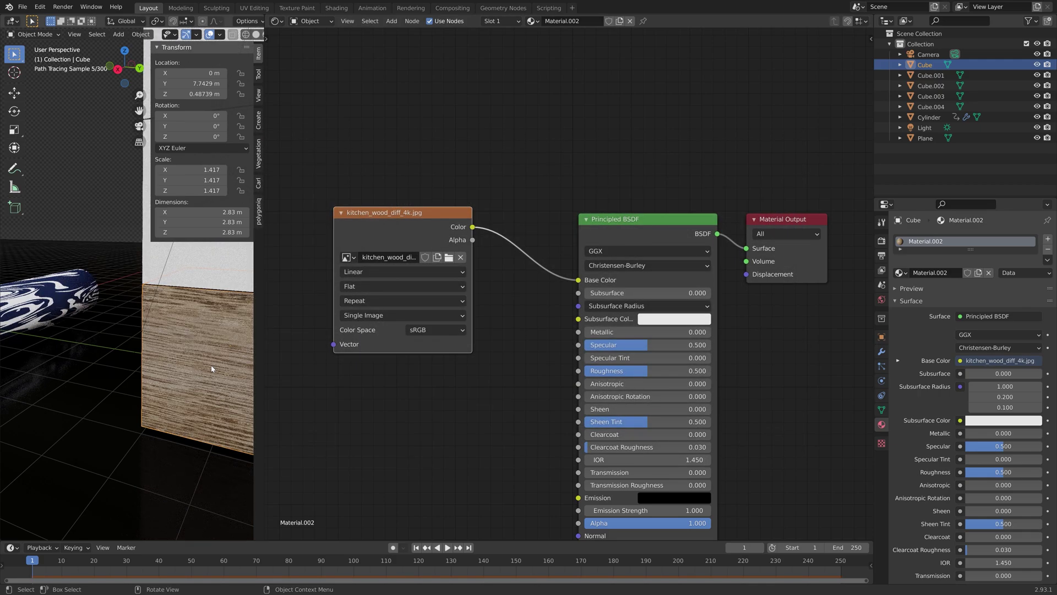
{"action": "scroll", "coordinate": [176, 355], "scroll_direction": "down", "scroll_amount": 4}
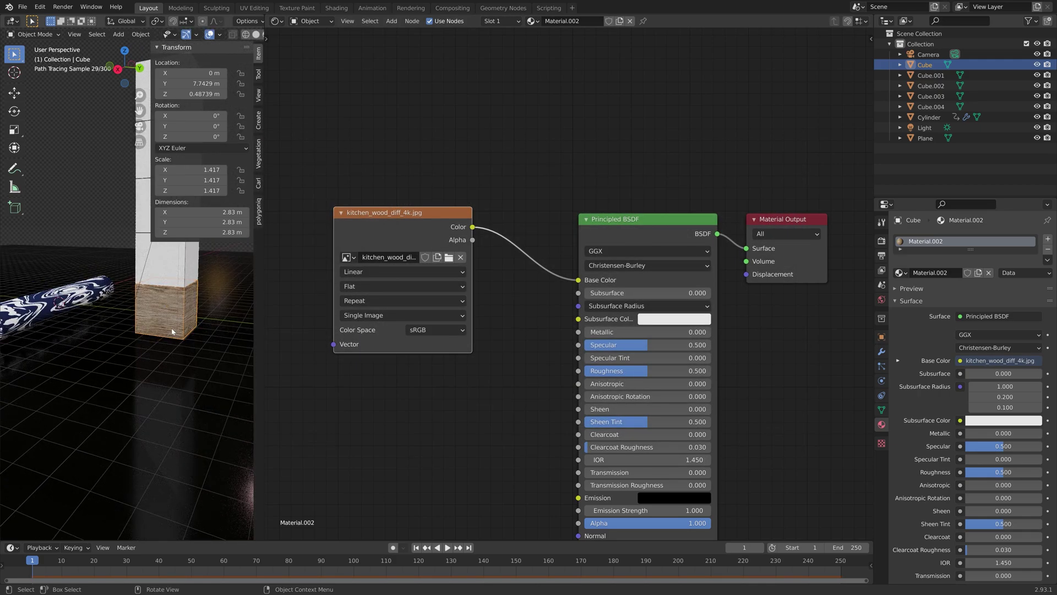
{"action": "scroll", "coordinate": [172, 331], "scroll_direction": "up", "scroll_amount": 4}
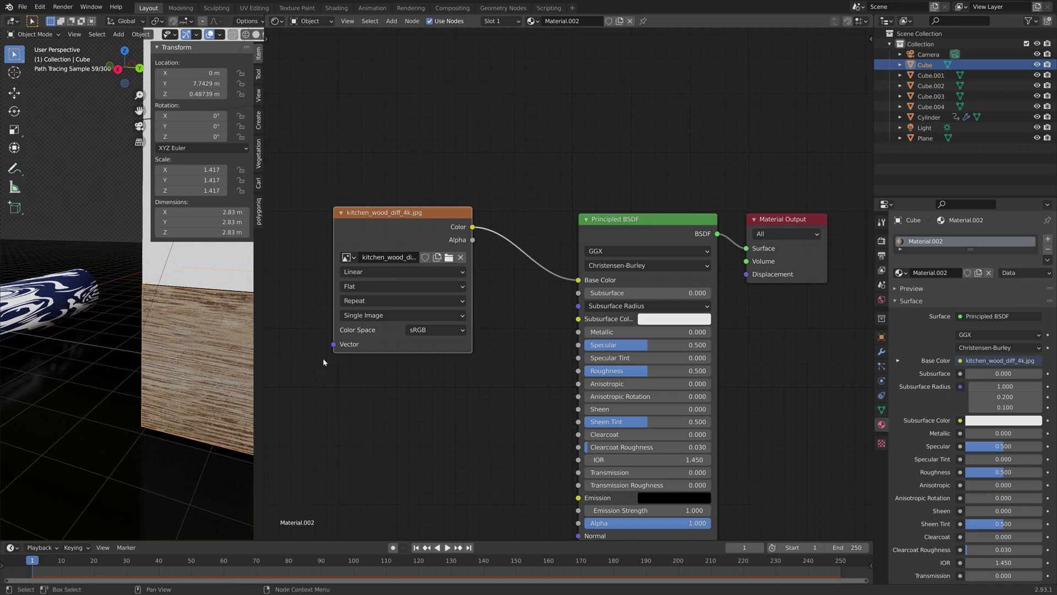
{"action": "scroll", "coordinate": [372, 231], "scroll_direction": "down", "scroll_amount": 3}
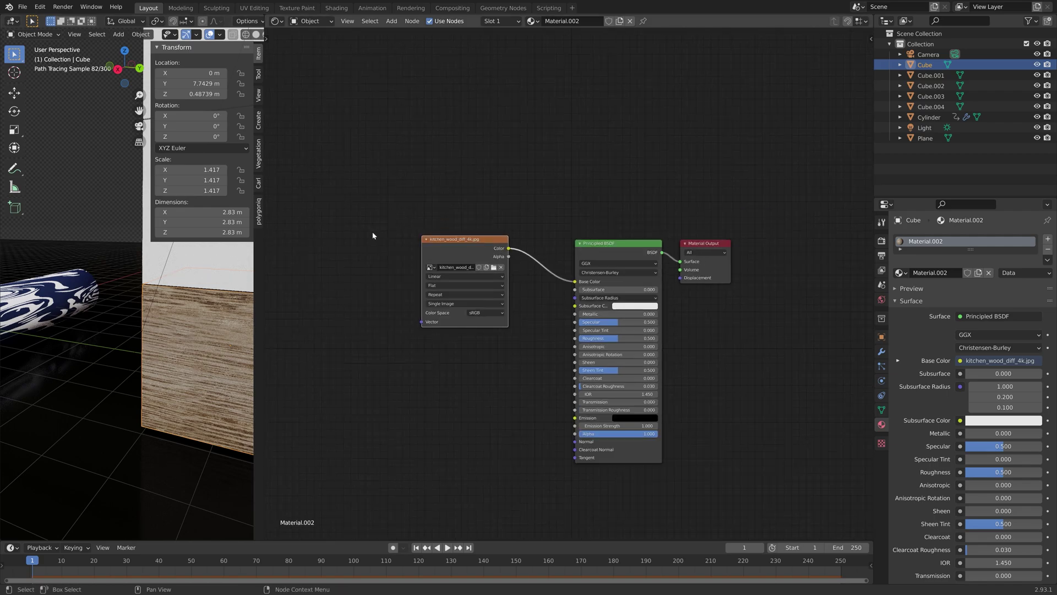
{"action": "left_click", "coordinate": [40, 7]}
{"action": "left_click", "coordinate": [58, 153]}
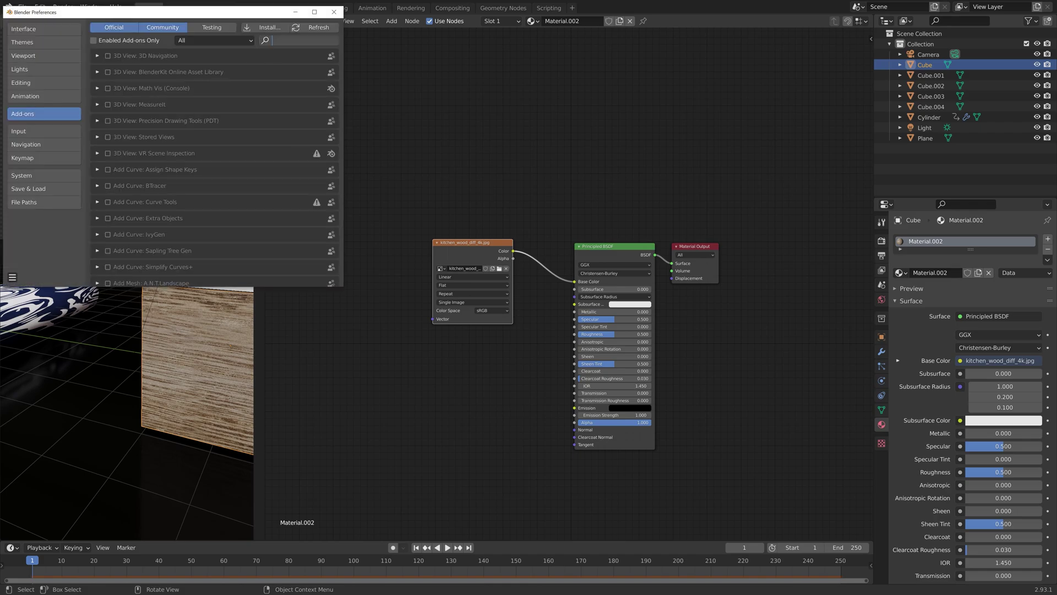
{"action": "type", "text": "node"}
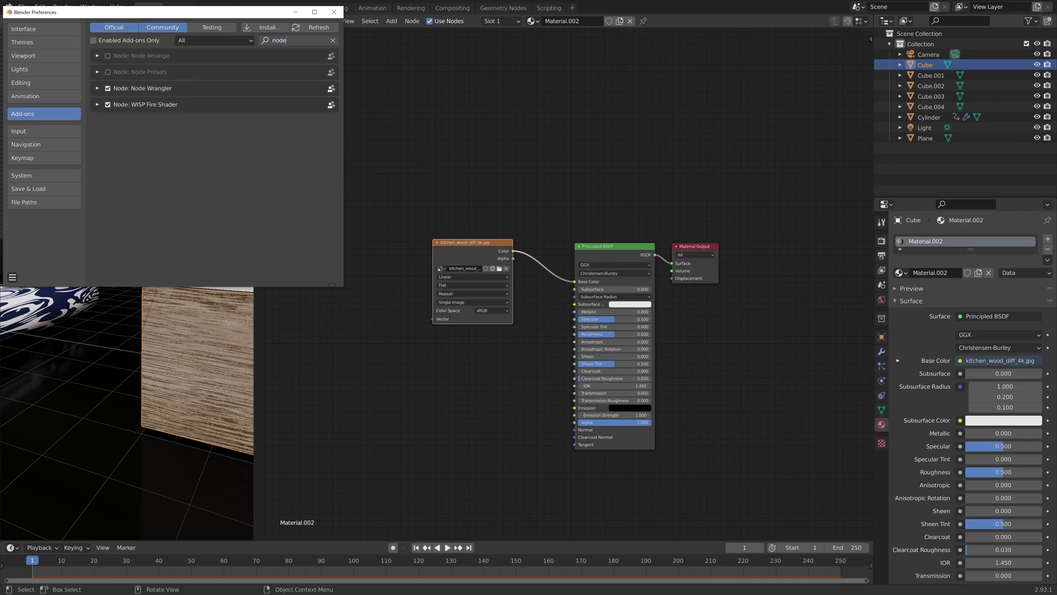
{"action": "left_click", "coordinate": [333, 12]}
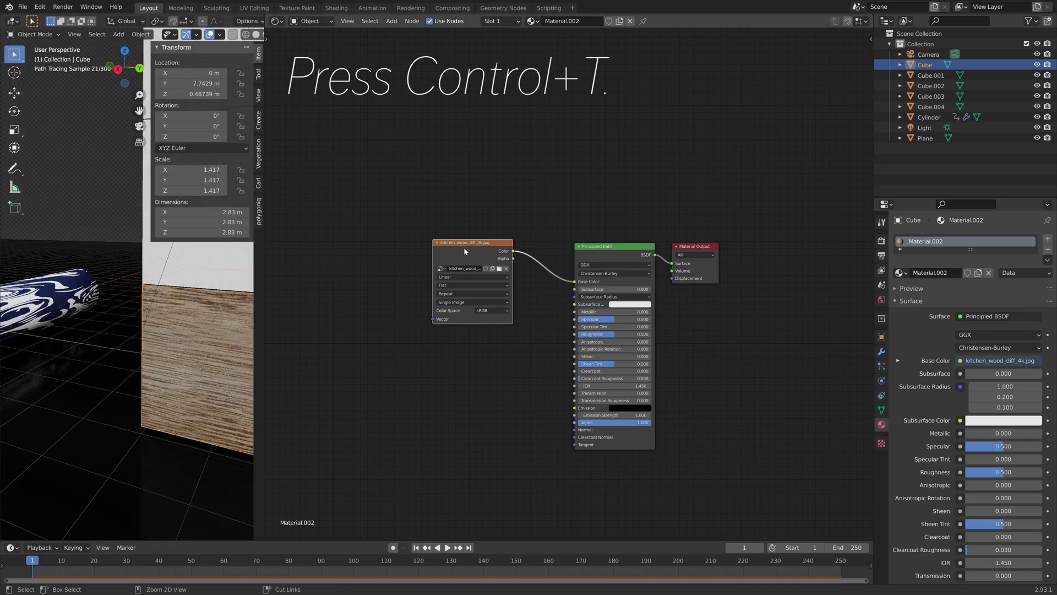
- Add Texture Coordinate and Mapping nodes to the wood image and set Mapping Rotation Z to 90°
{"action": "key", "text": "ctrl+t"}
{"action": "middle_click_drag", "start_coordinate": [442, 379], "coordinate": [523, 329]}
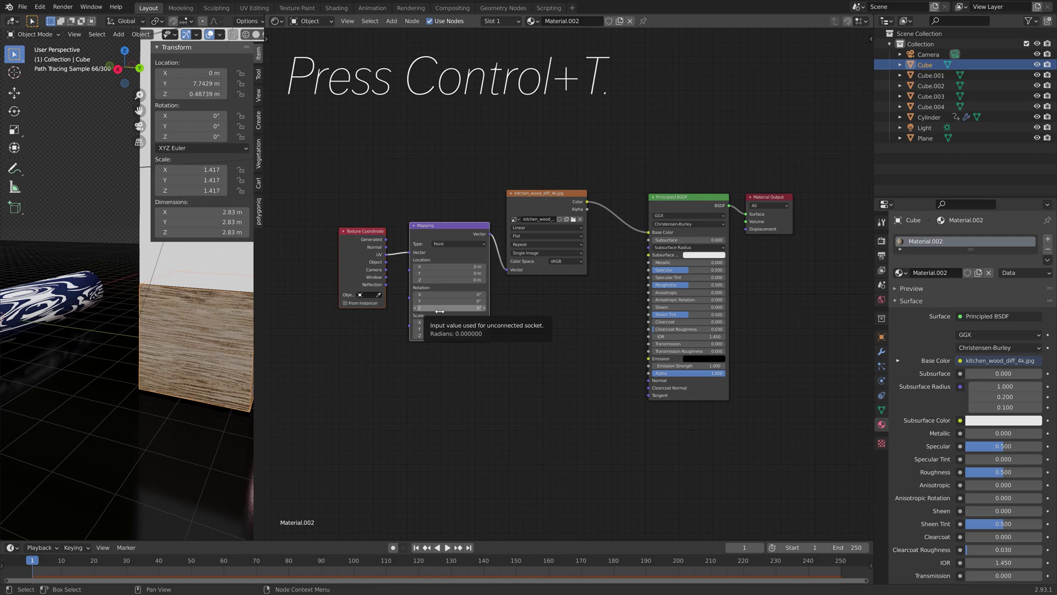
{"action": "left_click", "coordinate": [439, 311]}
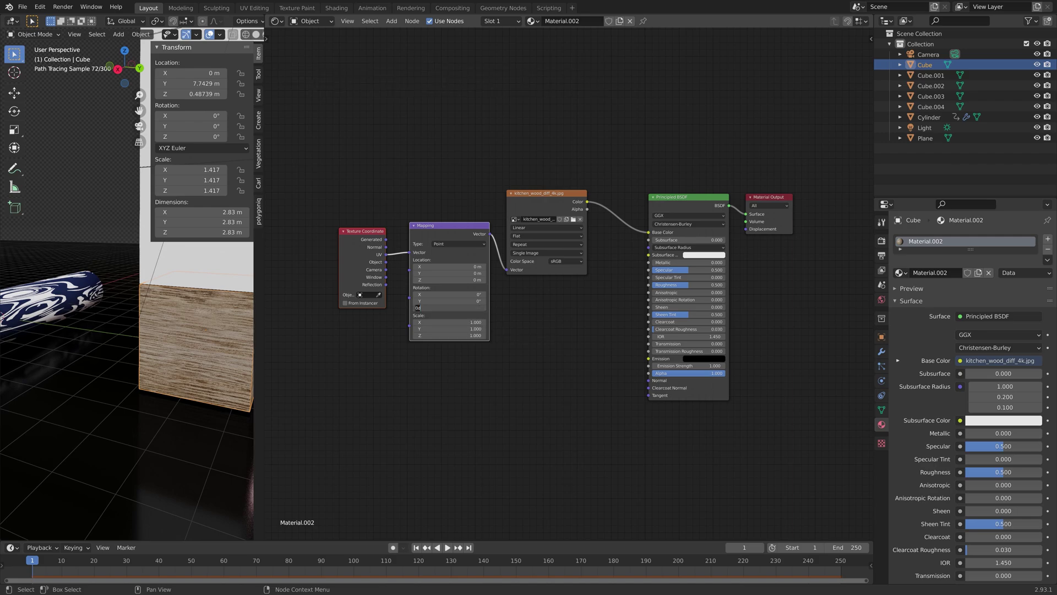
{"action": "type", "text": "90"}
{"action": "key", "text": "Return"}
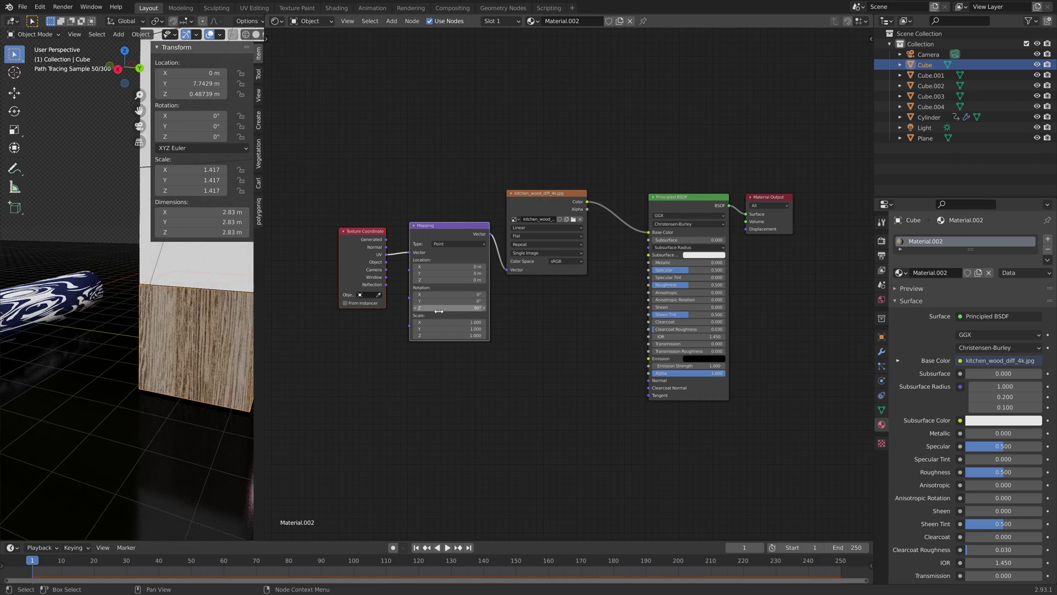
{"action": "mouse_move", "coordinate": [131, 295]}
{"action": "middle_mouse_down"}
{"action": "mouse_move", "coordinate": [207, 297]}
{"action": "mouse_move", "coordinate": [133, 272]}
{"action": "middle_mouse_up"}
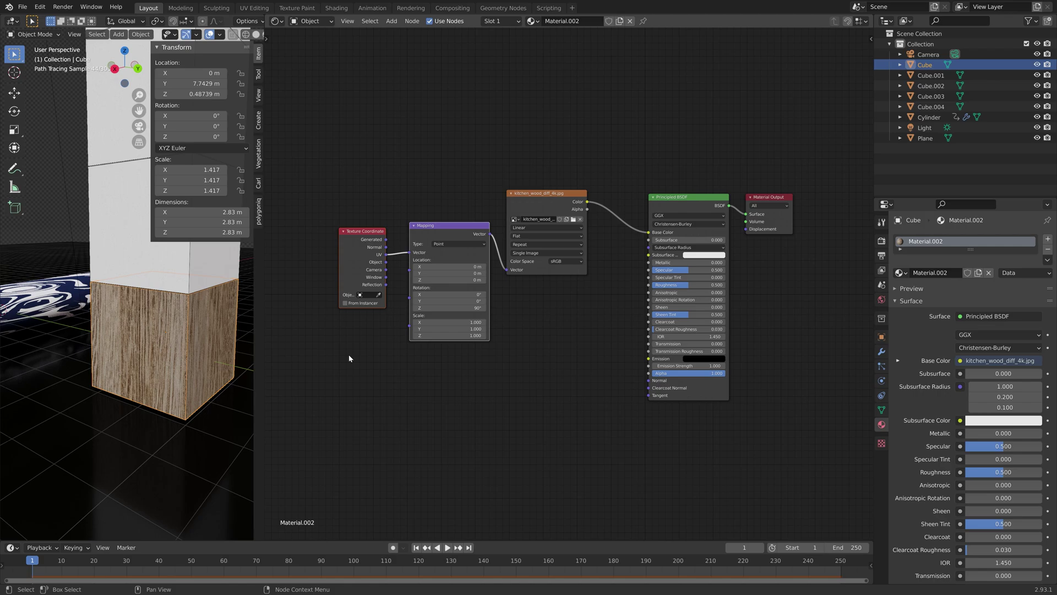
- Add an Object Info node below the Texture Coordinate node
{"action": "key", "text": "shift+a"}
{"action": "left_click", "coordinate": [342, 369]}
{"action": "type", "text": "o"}
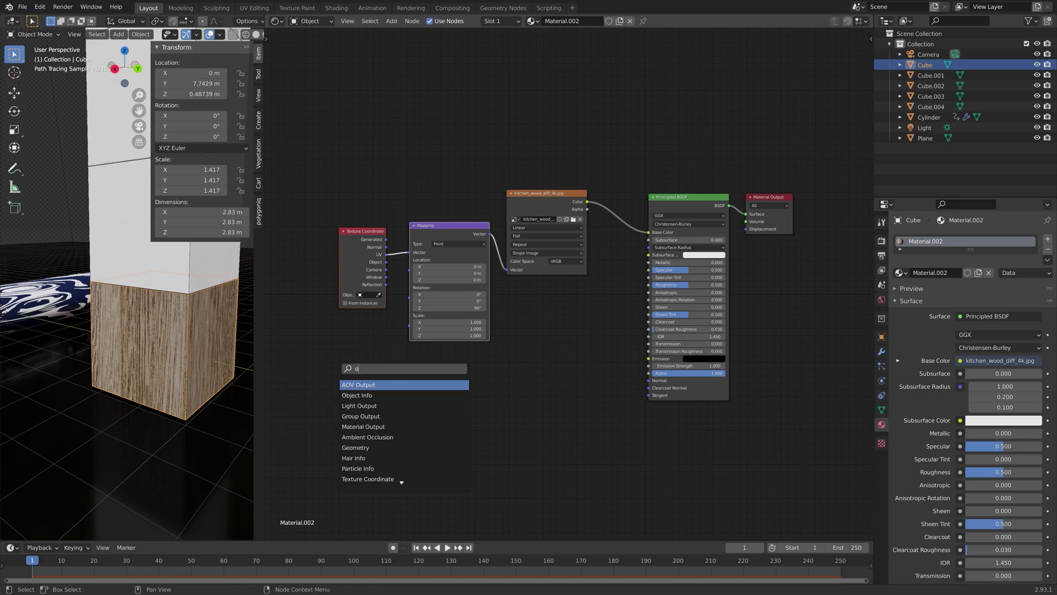
{"action": "type", "text": "bj"}
{"action": "key", "text": "Return"}
{"action": "left_click", "coordinate": [384, 351]}
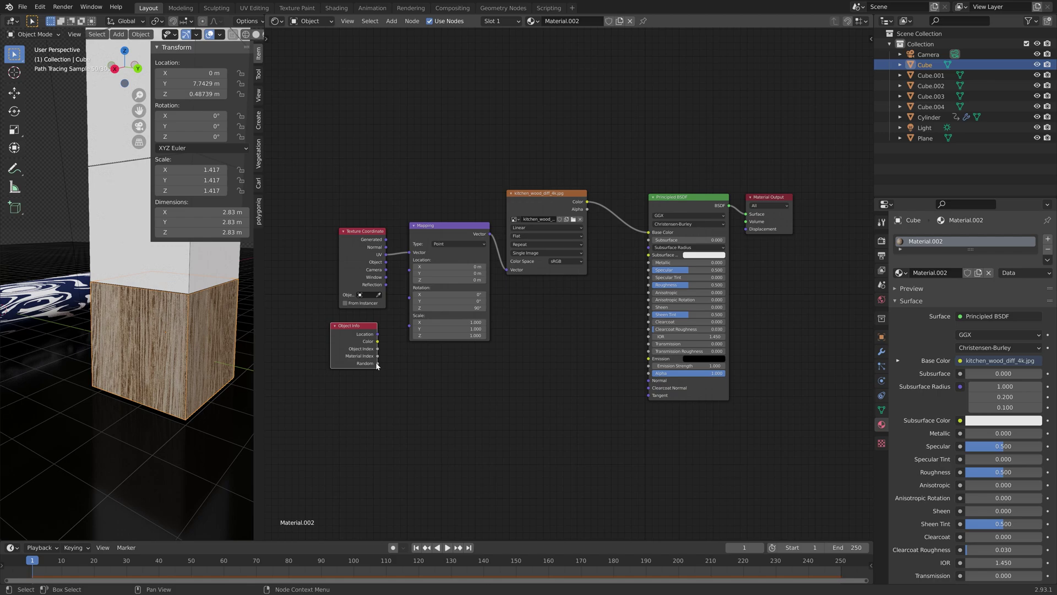
- Assign the wood Material.002 to Cube.001, Cube.002, Cube.003 and Cube.004
{"action": "left_click", "coordinate": [98, 217]}
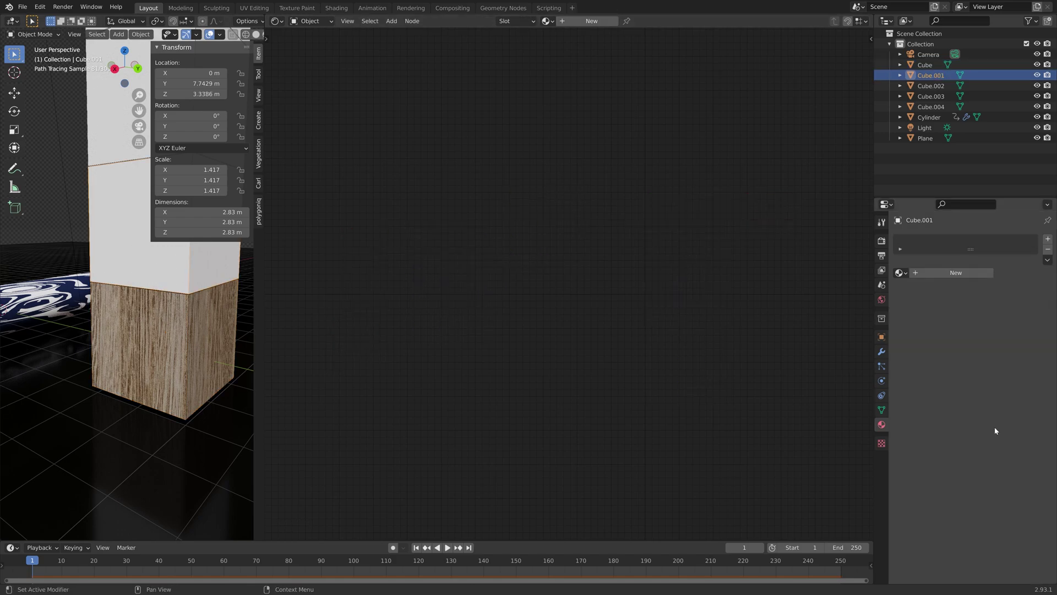
{"action": "left_click", "coordinate": [900, 272]}
{"action": "left_click", "coordinate": [927, 308]}
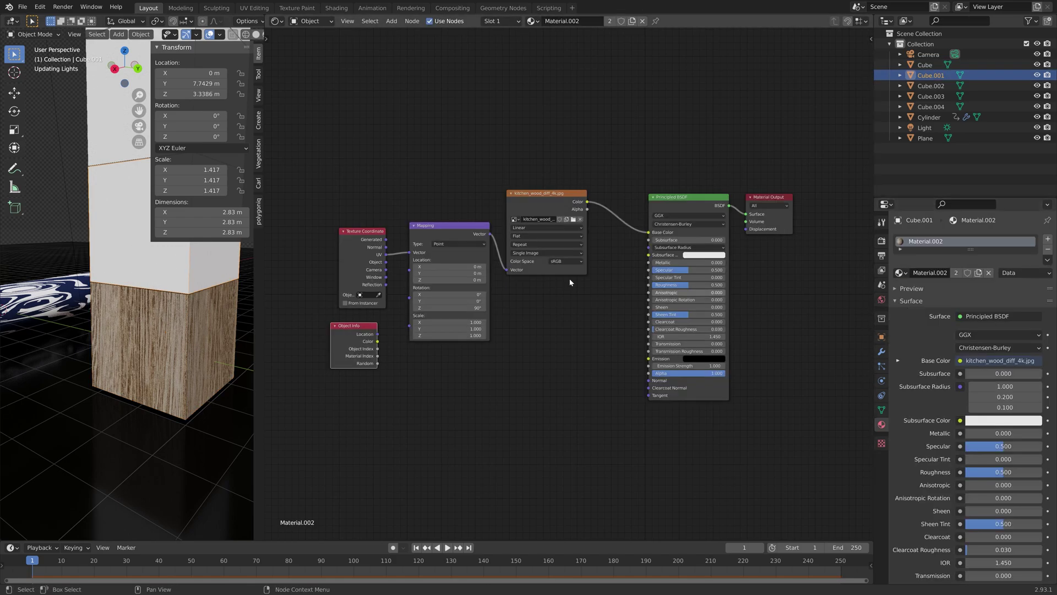
{"action": "left_click", "coordinate": [102, 104]}
{"action": "left_click", "coordinate": [900, 272]}
{"action": "left_click", "coordinate": [927, 309]}
{"action": "left_click", "coordinate": [110, 209]}
{"action": "left_click", "coordinate": [900, 273]}
{"action": "left_click", "coordinate": [927, 308]}
{"action": "left_click", "coordinate": [105, 94]}
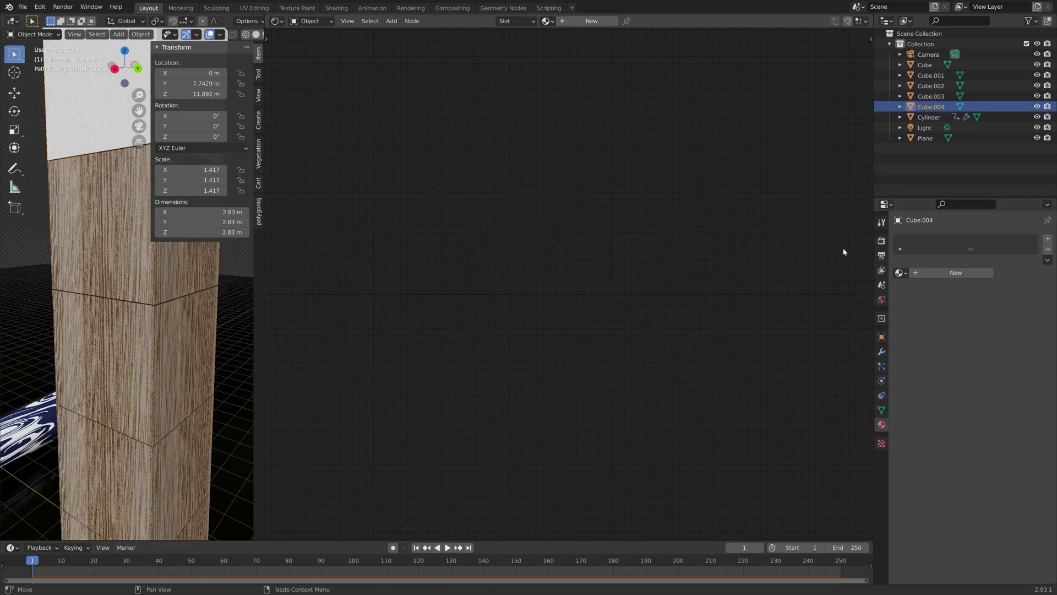
{"action": "left_click", "coordinate": [900, 273]}
{"action": "left_click", "coordinate": [927, 308]}
- Link Object Info's Random output to the Mapping node's Location input
{"action": "scroll", "coordinate": [122, 354], "scroll_direction": "down", "scroll_amount": 3}
{"action": "scroll", "coordinate": [119, 385], "scroll_direction": "up", "scroll_amount": 3}
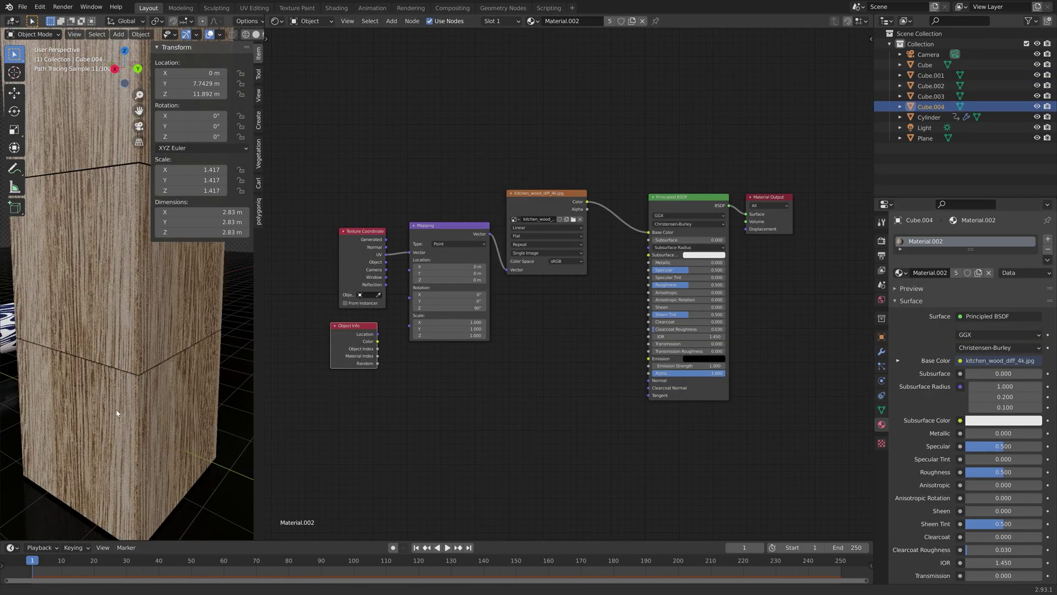
{"action": "scroll", "coordinate": [117, 418], "scroll_direction": "up", "scroll_amount": 1}
{"action": "left_click_drag", "start_coordinate": [377, 363], "coordinate": [410, 260]}
{"action": "scroll", "coordinate": [137, 339], "scroll_direction": "down", "scroll_amount": 5}
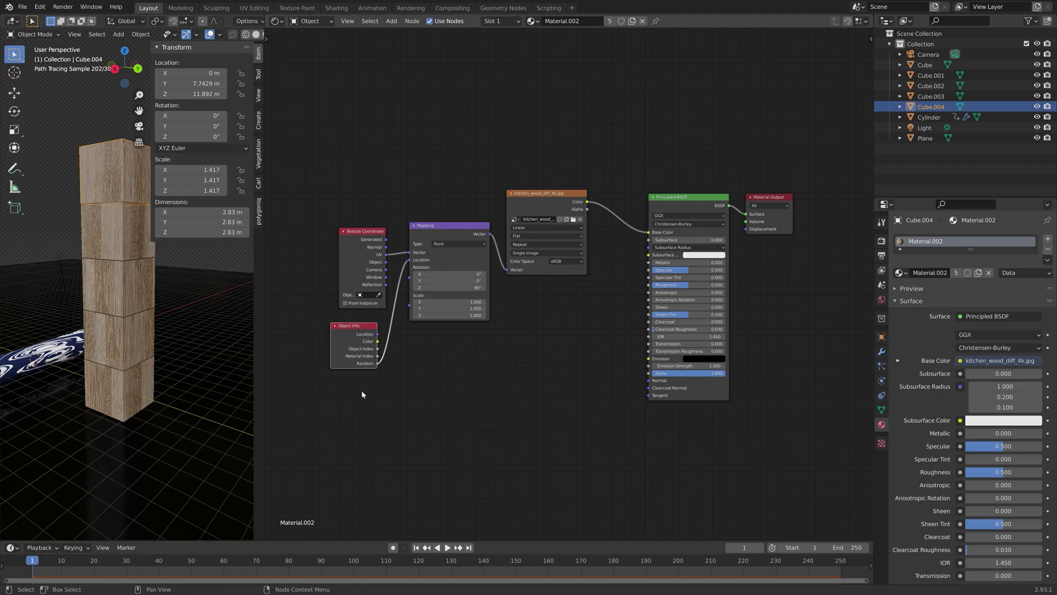
- Insert a Bright/Contrast node between the wood texture and Principled BSDF with Contrast 0.040
{"action": "key", "text": "shift+a"}
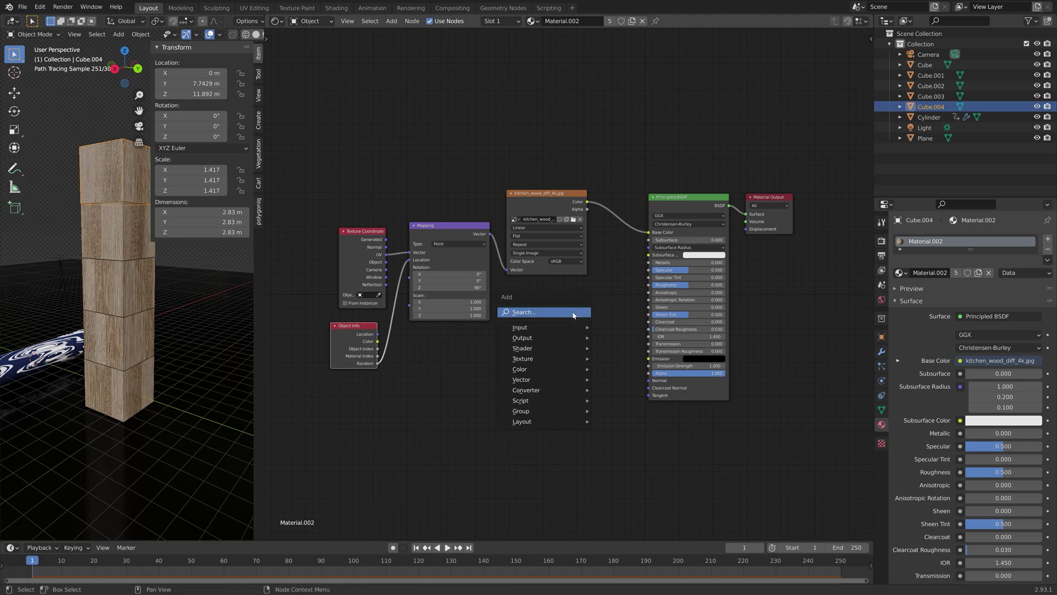
{"action": "type", "text": "bright"}
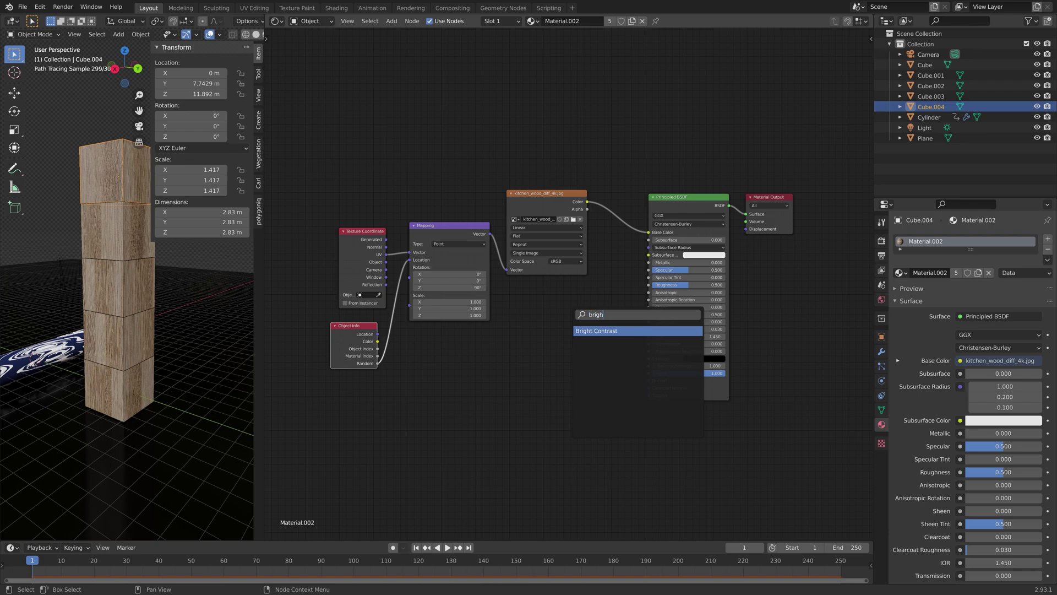
{"action": "key", "text": "Return"}
{"action": "left_click", "coordinate": [605, 203]}
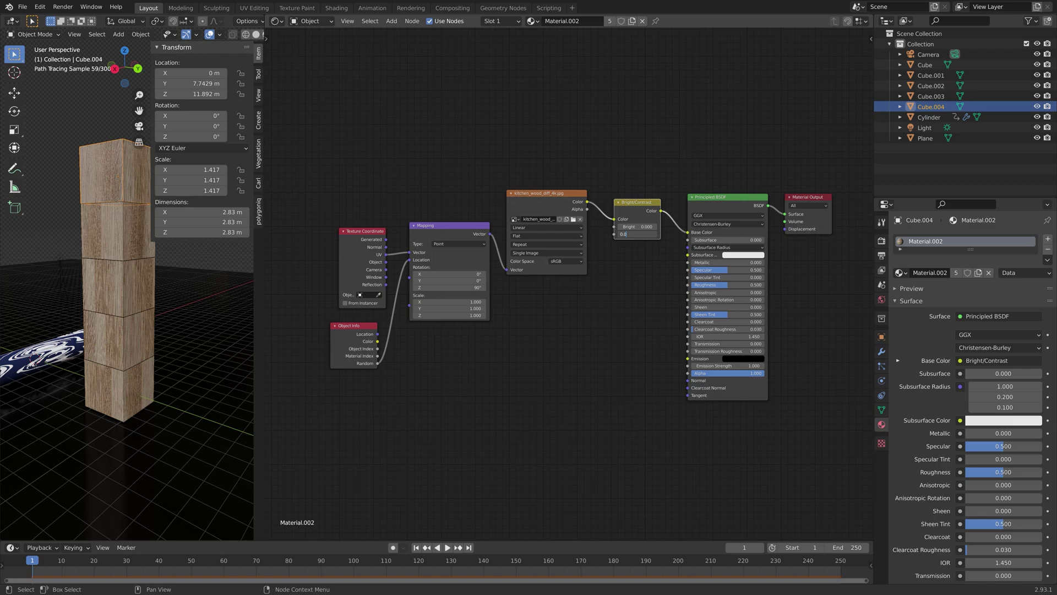
{"action": "type", "text": "0.04"}
{"action": "key", "text": "Return"}
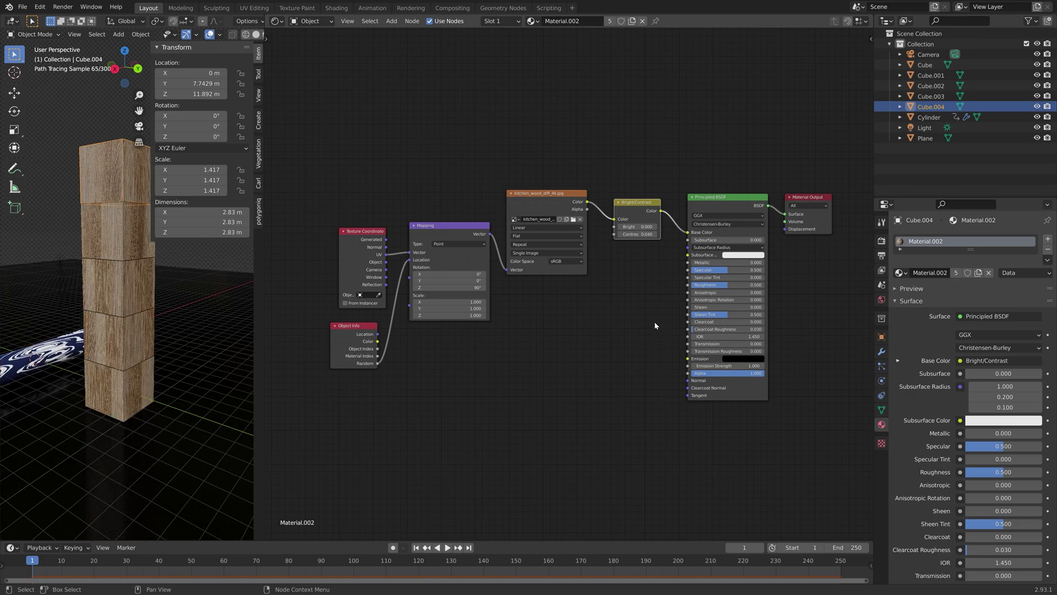
- Insert a Mix Shader on the link between the Principled BSDF and the Material Output
{"action": "middle_click_drag", "start_coordinate": [781, 319], "coordinate": [757, 321]}
{"action": "key", "text": "shift+a"}
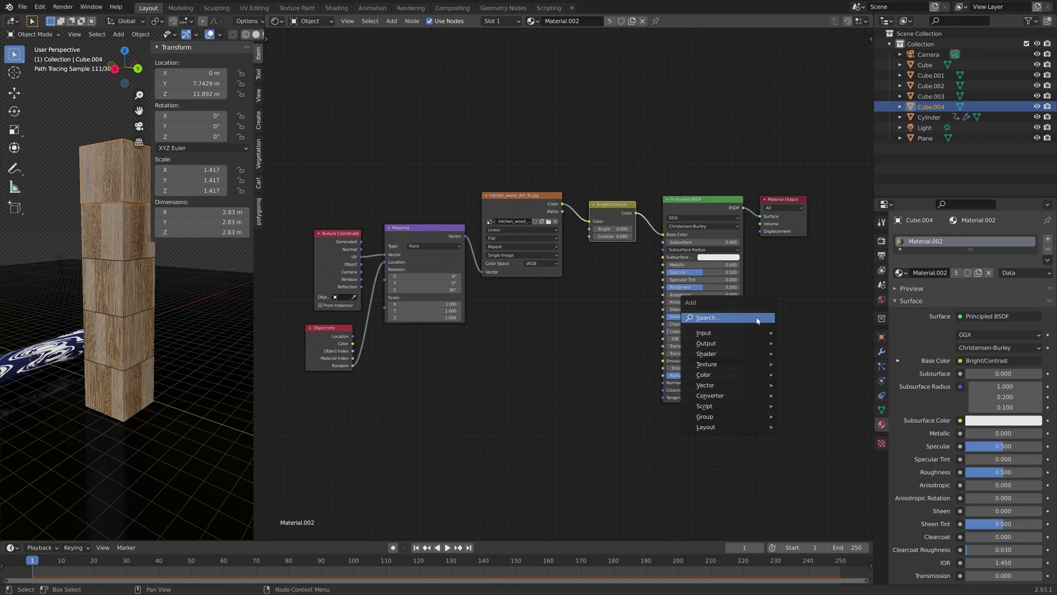
{"action": "left_click", "coordinate": [757, 318]}
{"action": "type", "text": "mix"}
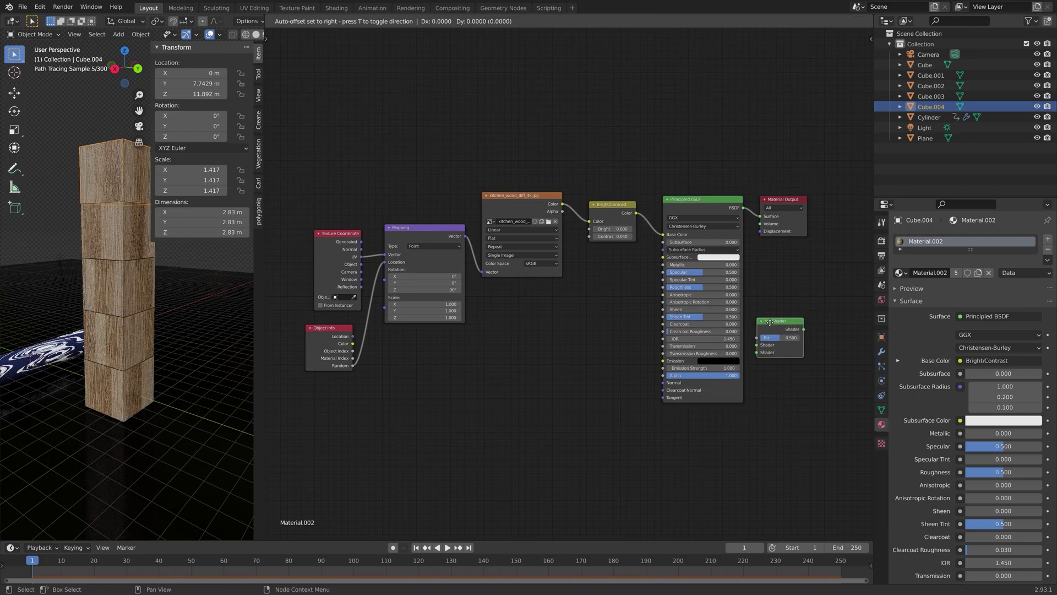
{"action": "left_click", "coordinate": [774, 346]}
{"action": "left_click", "coordinate": [824, 232]}
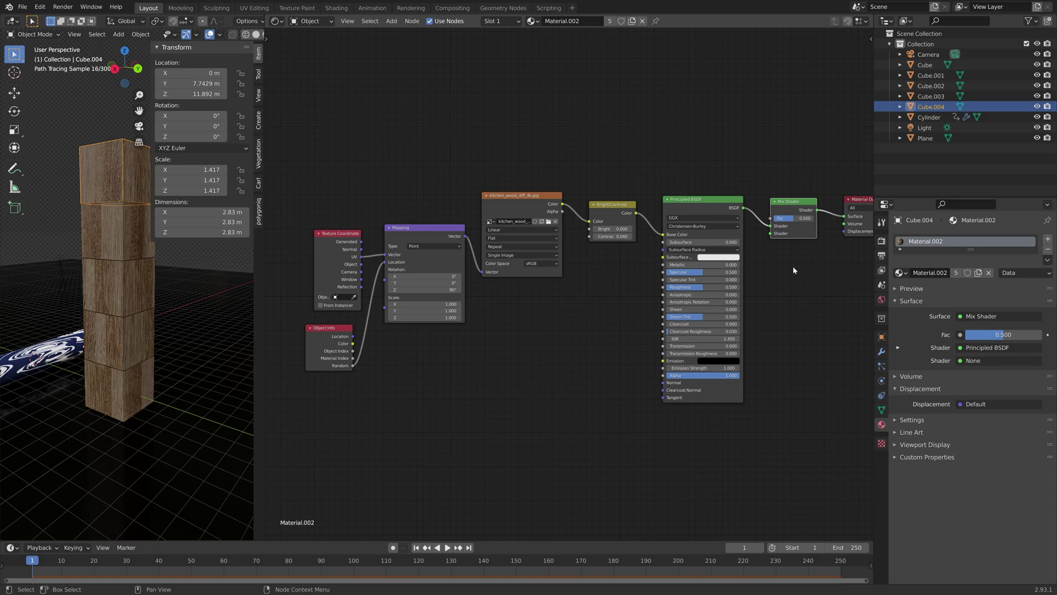
- Duplicate the Principled BSDF below the original and set both Roughness values to 1.000
{"action": "left_click", "coordinate": [698, 210]}
{"action": "key", "text": "shift+d"}
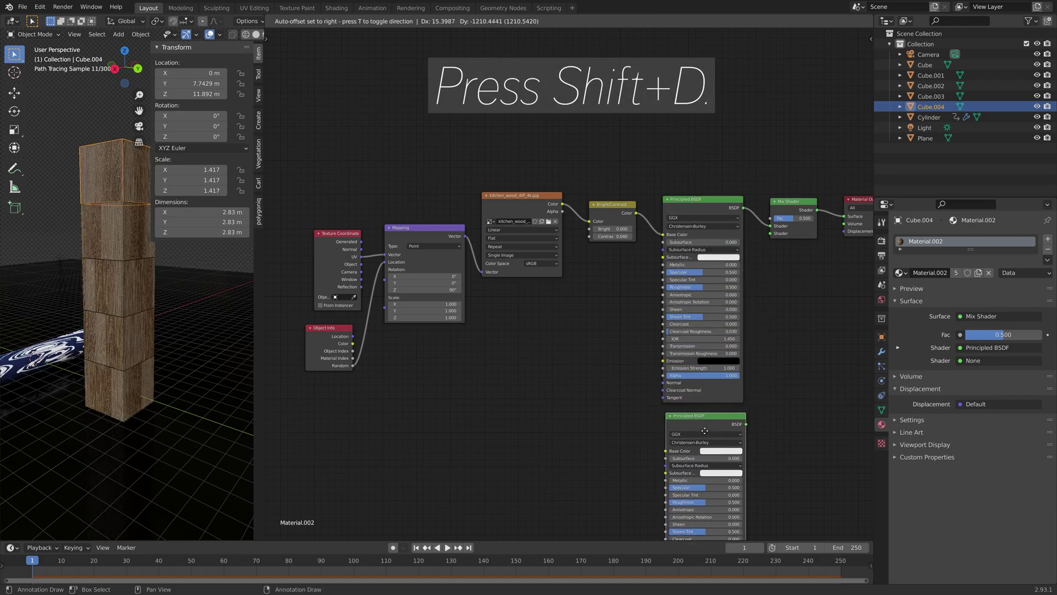
{"action": "left_click", "coordinate": [699, 453]}
{"action": "middle_click_drag", "start_coordinate": [764, 416], "coordinate": [672, 275]}
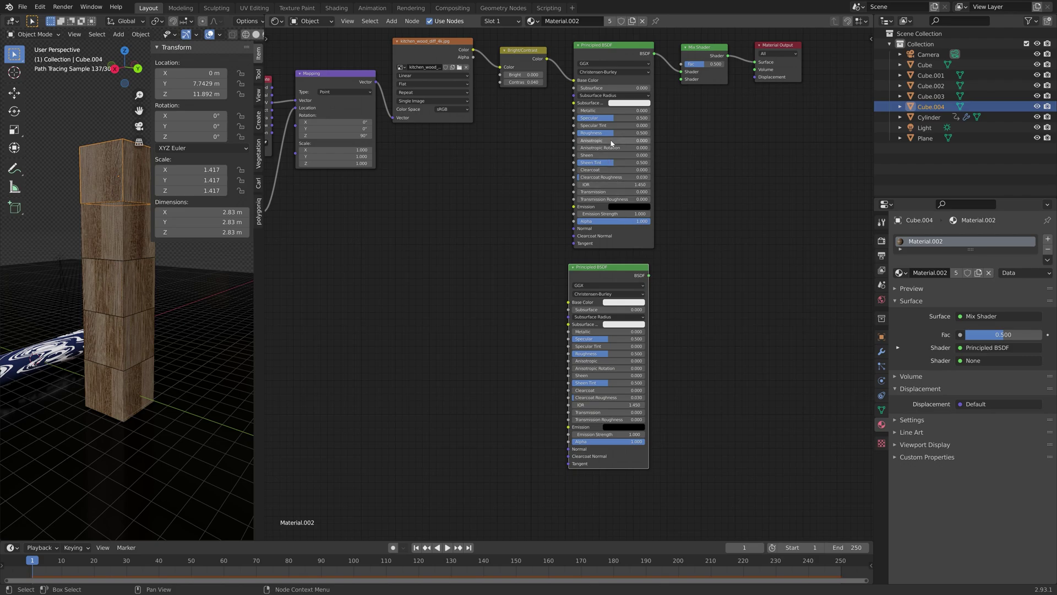
{"action": "left_click_drag", "start_coordinate": [613, 133], "coordinate": [650, 133]}
{"action": "left_click_drag", "start_coordinate": [608, 353], "coordinate": [644, 353]}
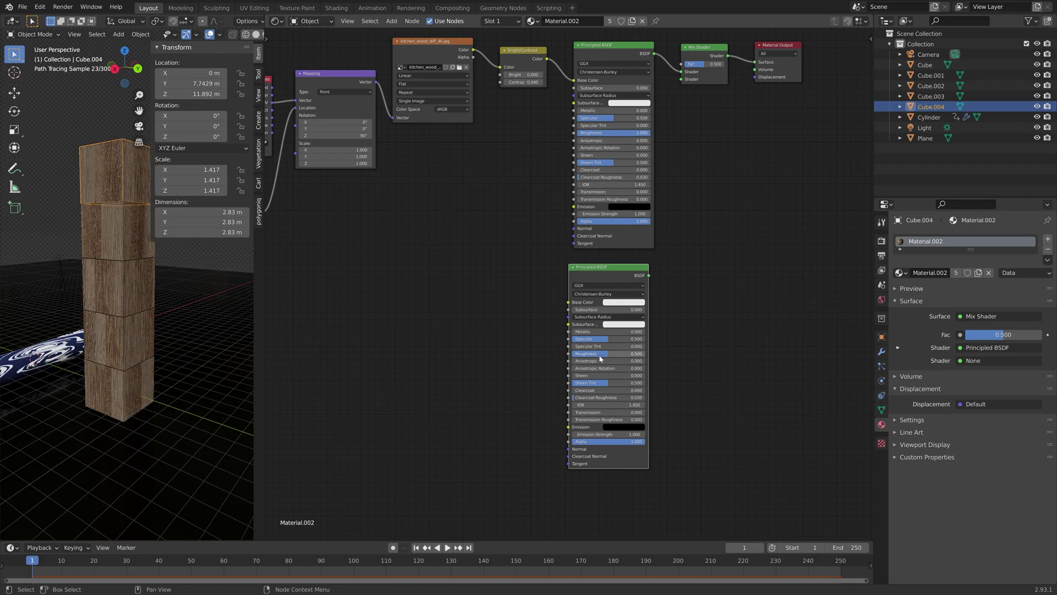
- Feed the copied BSDF into the Mix Shader, colour it orange, and set Fac to 0.192
{"action": "left_click_drag", "start_coordinate": [648, 276], "coordinate": [681, 79]}
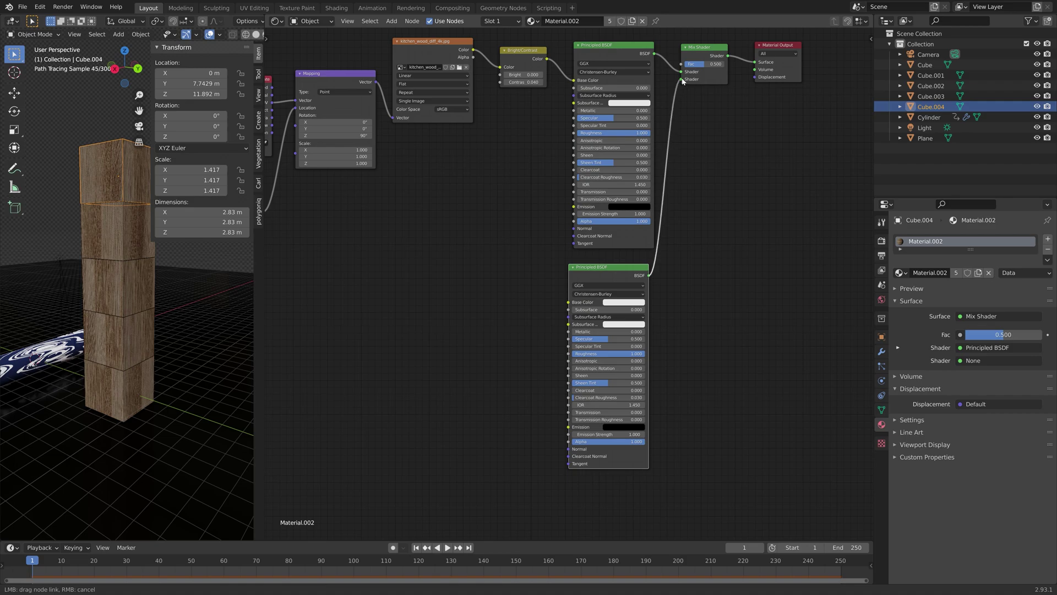
{"action": "left_click", "coordinate": [621, 302]}
{"action": "left_click", "coordinate": [649, 220]}
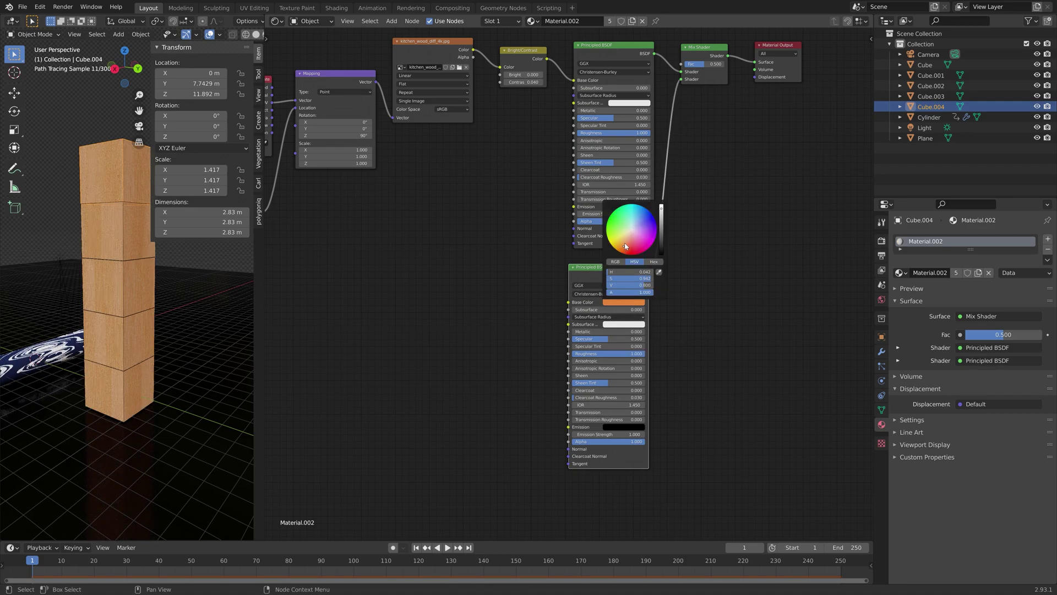
{"action": "left_click_drag", "start_coordinate": [707, 65], "coordinate": [695, 65]}
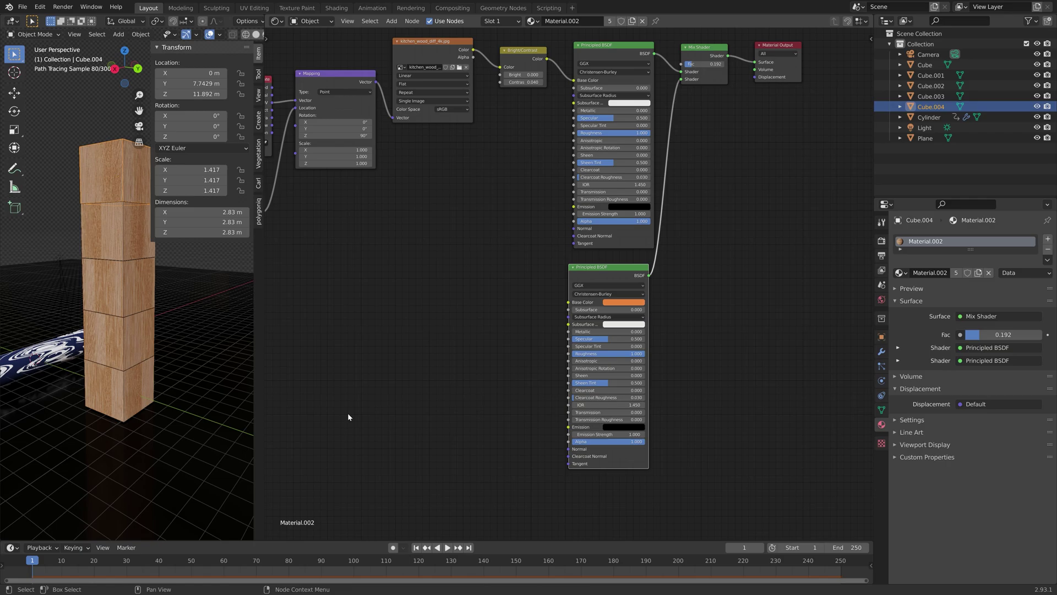
{"action": "mouse_move", "coordinate": [97, 388]}
{"action": "middle_mouse_down"}
{"action": "mouse_move", "coordinate": [160, 401]}
{"action": "mouse_move", "coordinate": [187, 437]}
{"action": "mouse_move", "coordinate": [117, 391]}
{"action": "middle_mouse_up"}
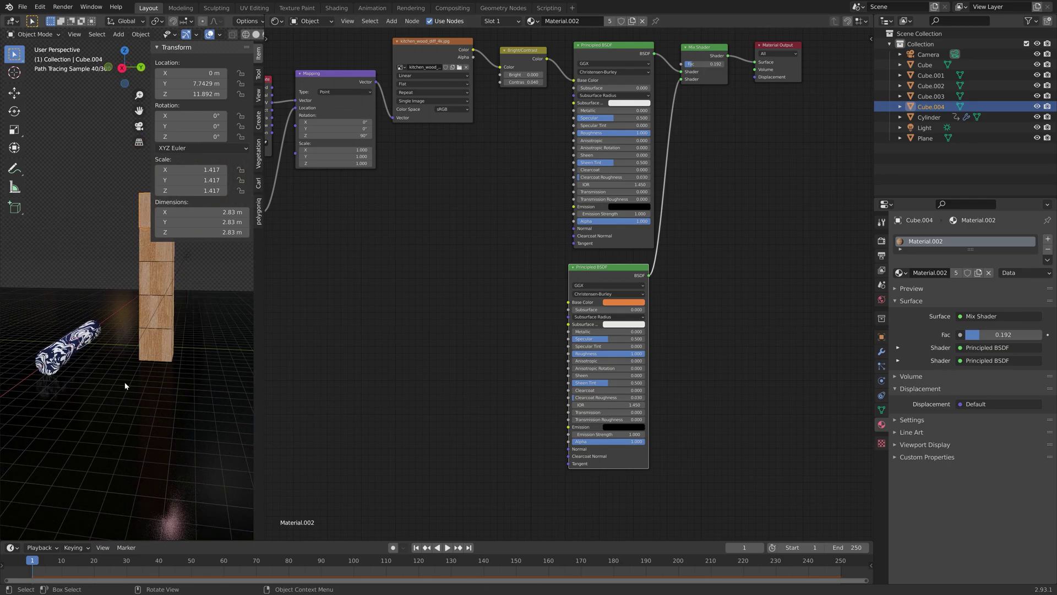
- Select the floor Plane, close the node editor, and save the file as tut6.blend
{"action": "left_click", "coordinate": [118, 397]}
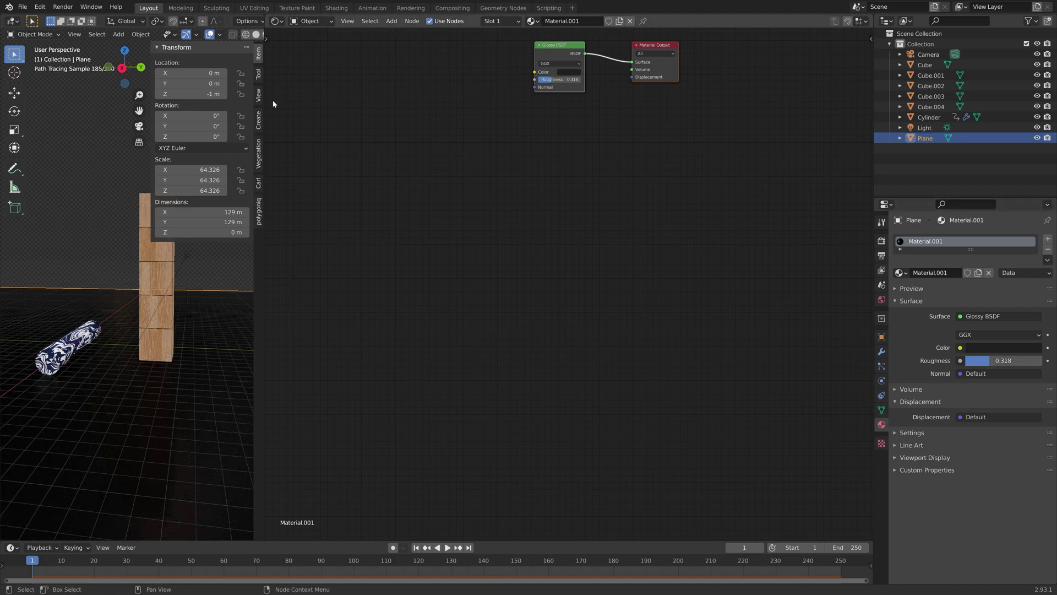
{"action": "key", "text": "ctrl+space"}
{"action": "key", "text": "ctrl+shift+s"}
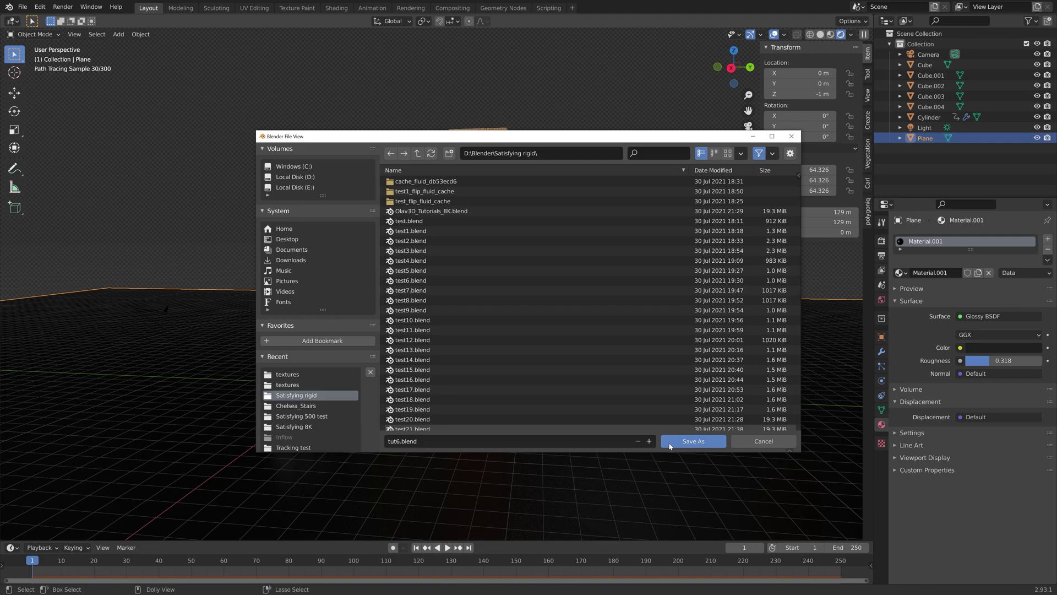
{"action": "left_click", "coordinate": [693, 441]}
- Align the camera to a front view of the tower and cylinder
{"action": "middle_click_drag", "start_coordinate": [567, 392], "coordinate": [564, 406]}
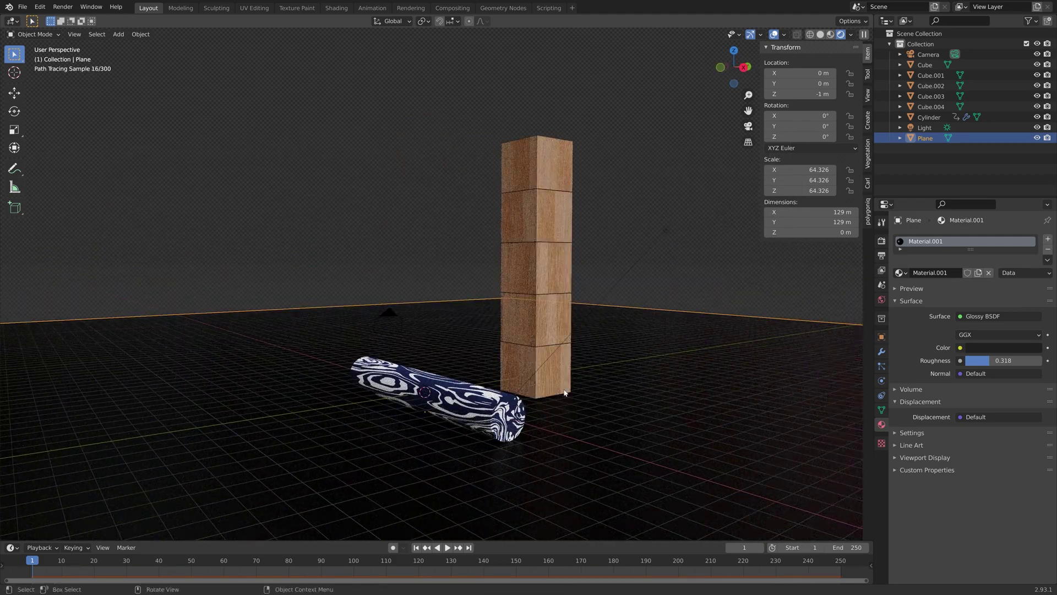
{"action": "middle_click_drag", "start_coordinate": [773, 255], "coordinate": [526, 296]}
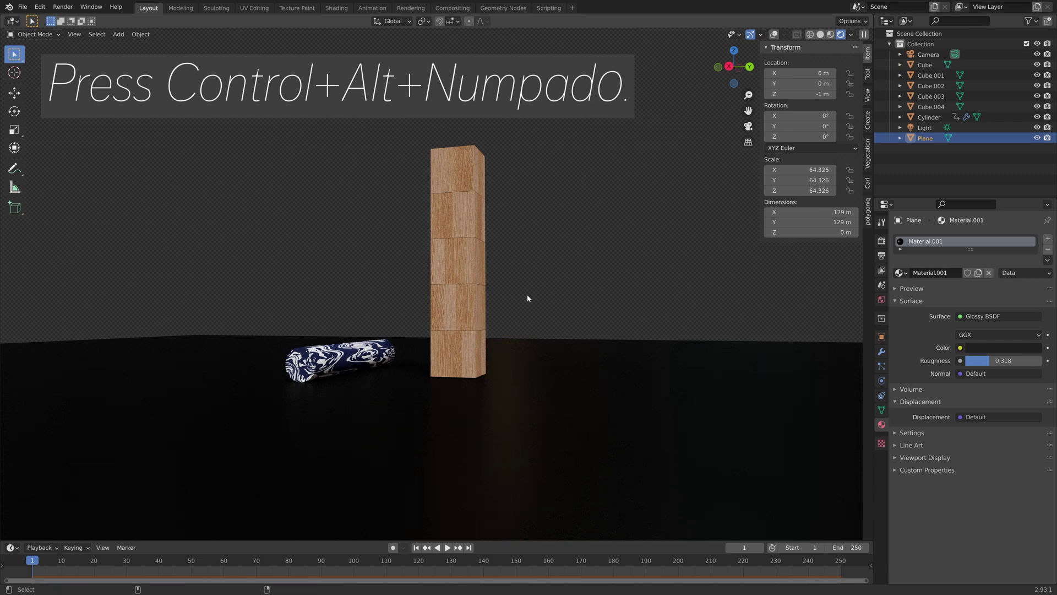
{"action": "key", "text": "ctrl+alt+KP_0"}
- Set the render resolution to a square 2160 × 2160 px
{"action": "left_click", "coordinate": [881, 240]}
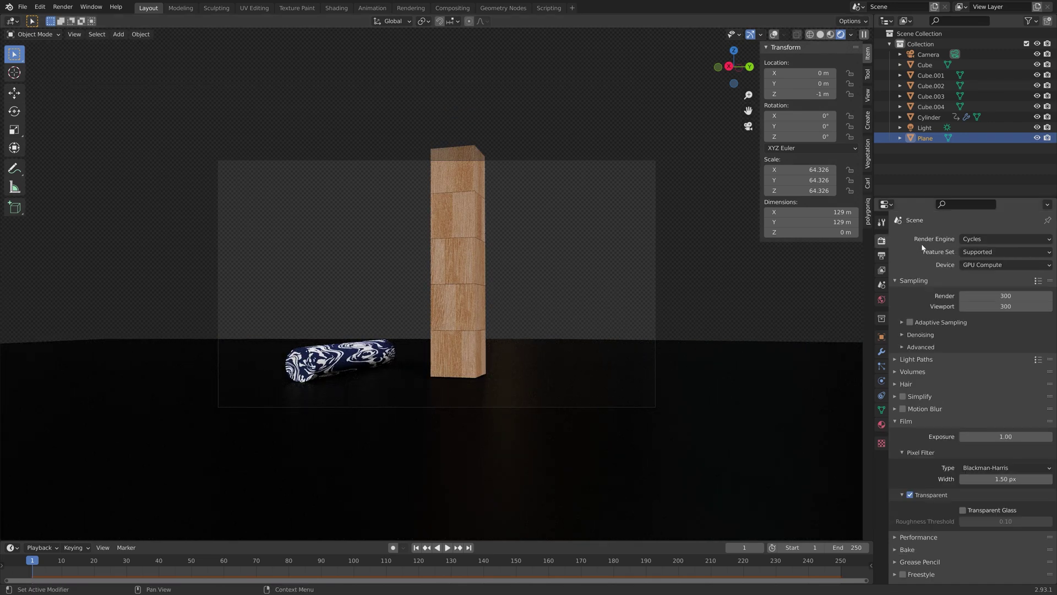
{"action": "left_click", "coordinate": [882, 255]}
{"action": "left_click_drag", "start_coordinate": [1006, 251], "coordinate": [1006, 262]}
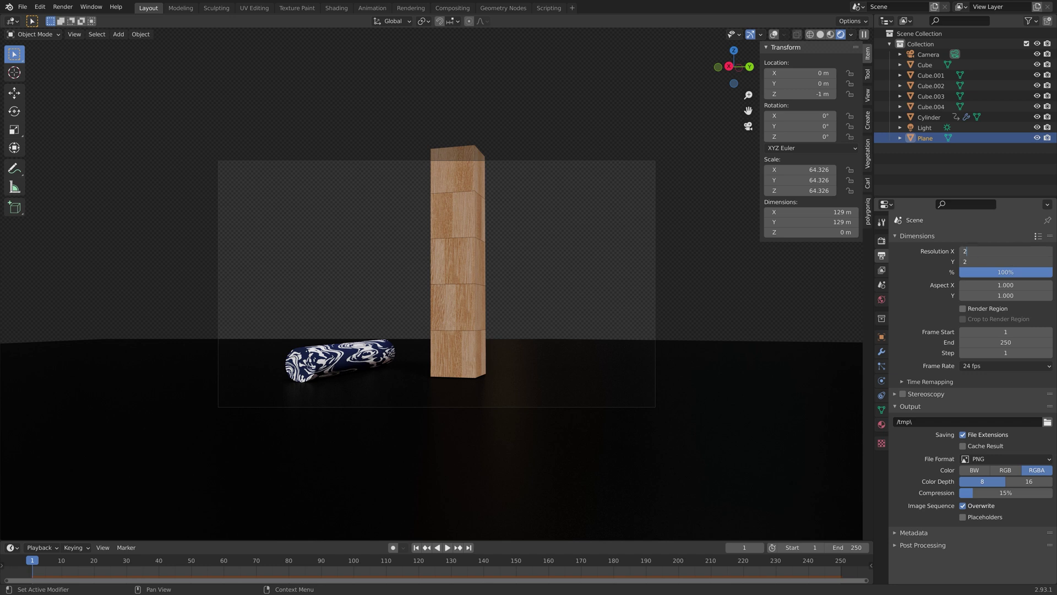
{"action": "key", "text": "Return"}
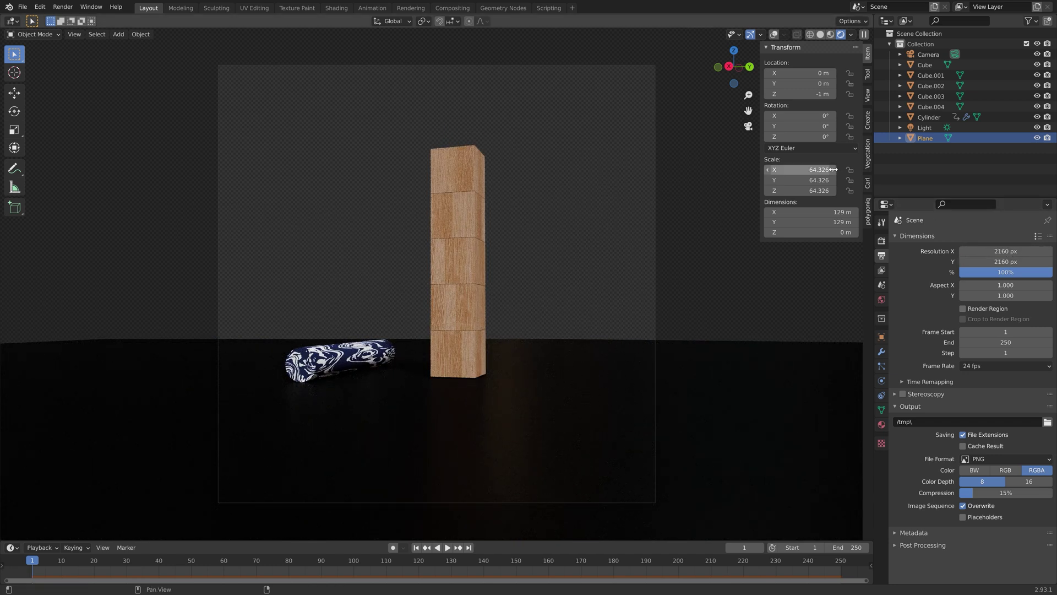
- Enable Camera to View and reframe the camera closer on the tower
{"action": "left_click", "coordinate": [868, 95]}
{"action": "left_click", "coordinate": [808, 175]}
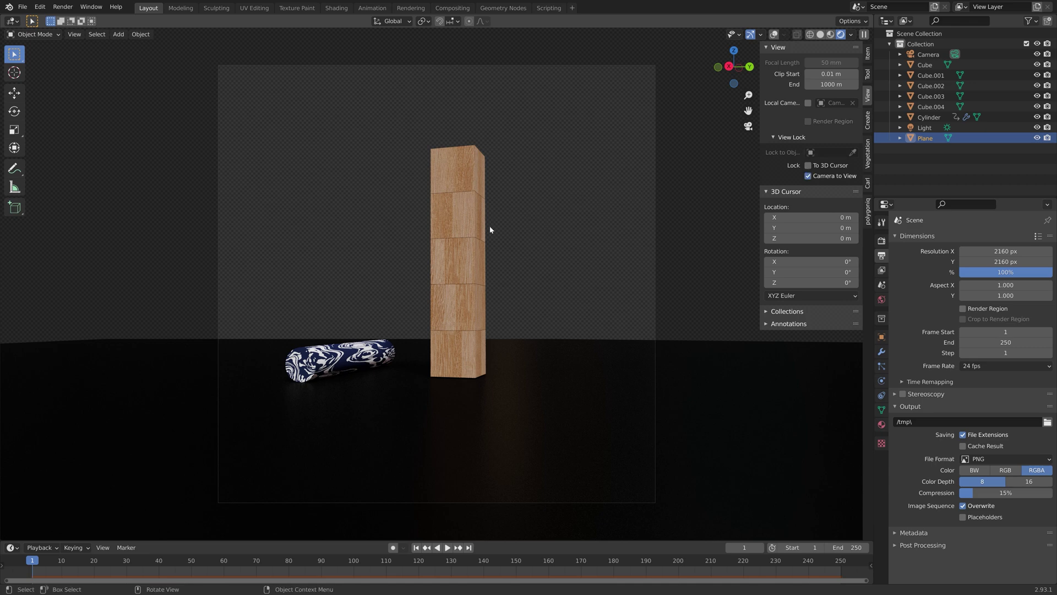
{"action": "scroll", "coordinate": [489, 230], "scroll_direction": "up", "scroll_amount": 4}
{"action": "middle_click_drag", "start_coordinate": [489, 229], "coordinate": [502, 229], "text": "shift"}
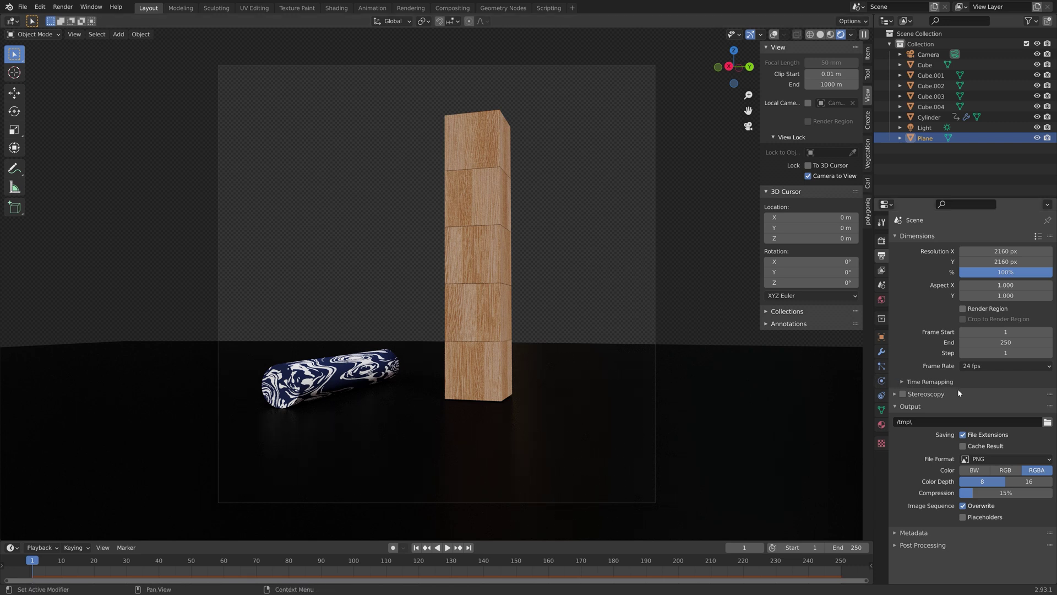
- Browse to E:\Large renders and create a new folder named Sim cubes
{"action": "left_click", "coordinate": [1047, 422]}
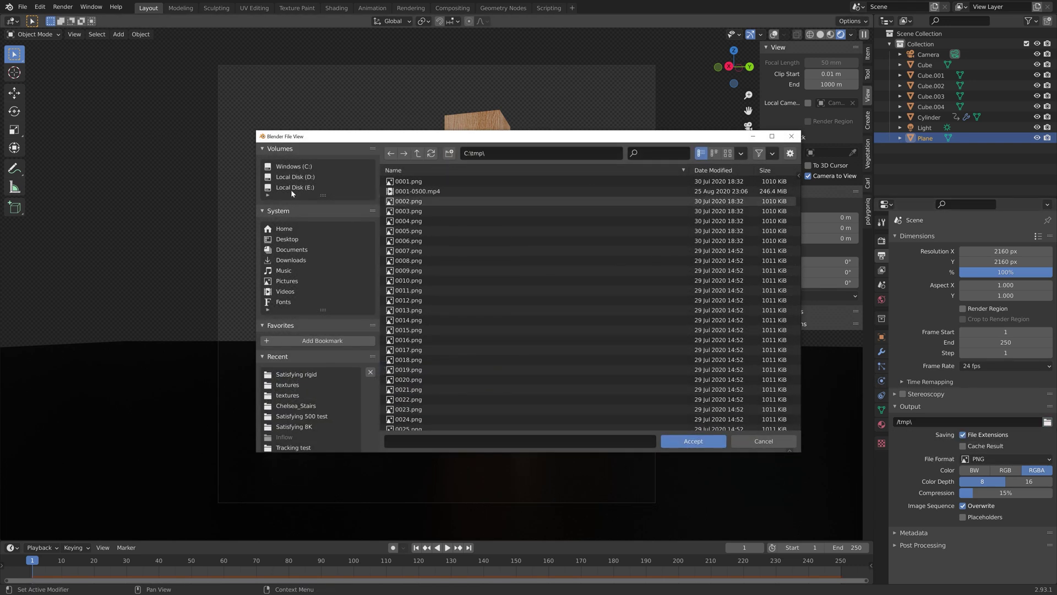
{"action": "left_click", "coordinate": [291, 187]}
{"action": "left_click", "coordinate": [425, 321]}
{"action": "double_click", "coordinate": [425, 321]}
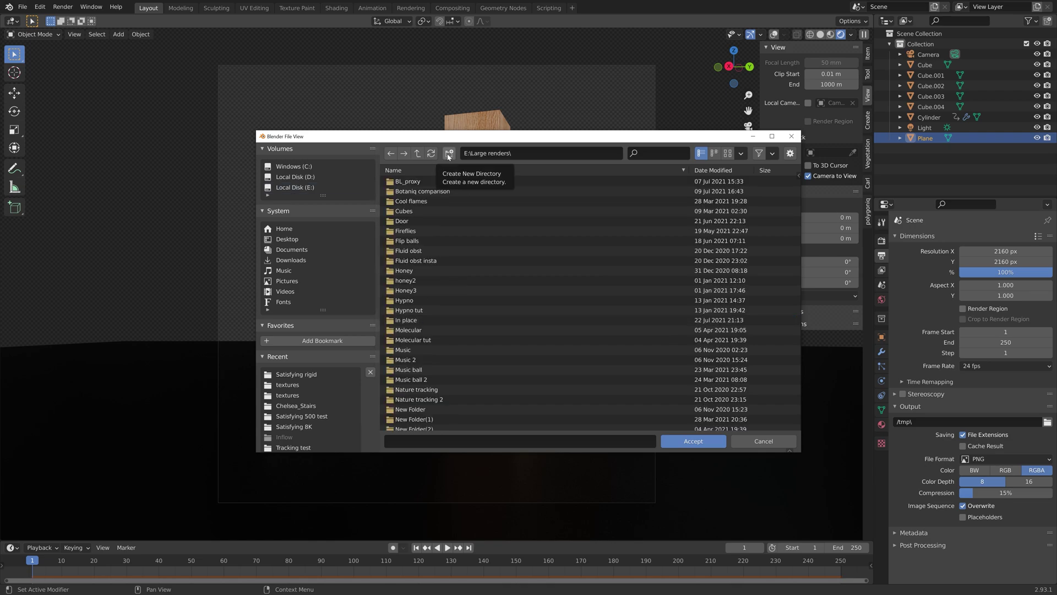
{"action": "left_click", "coordinate": [449, 153]}
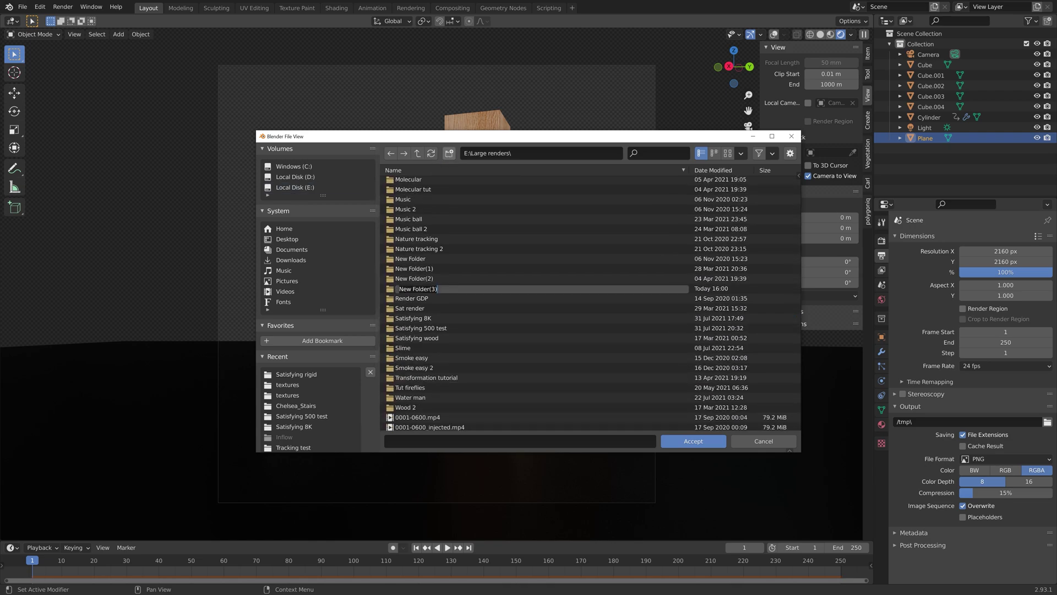
{"action": "type", "text": "Sim cubes"}
{"action": "key", "text": "Return"}
- Set the render output path to E:\Large renders\Sim cubes\tut and start the simulation preview
{"action": "double_click", "coordinate": [430, 237]}
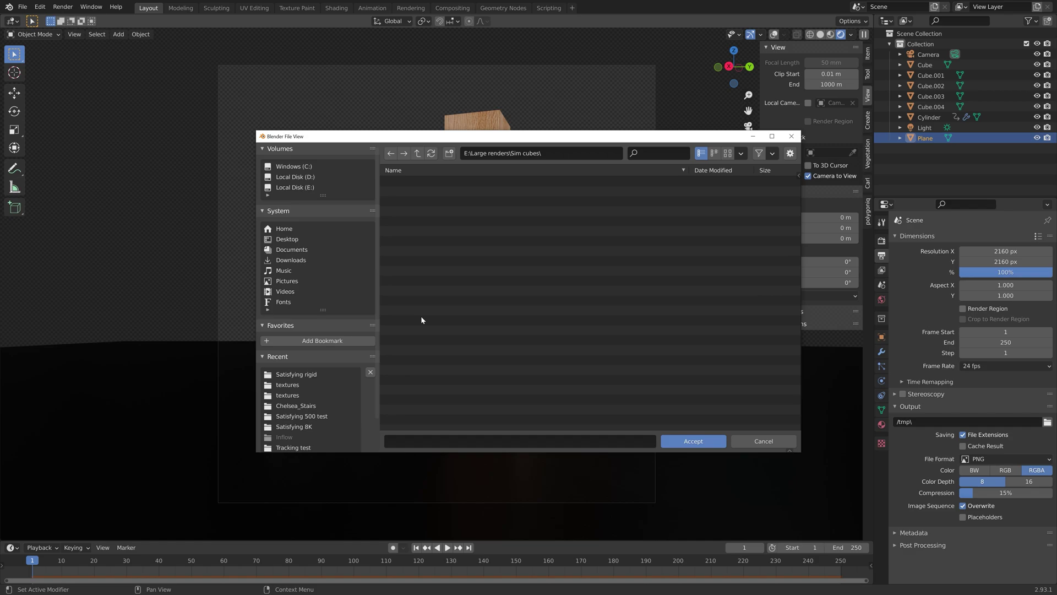
{"action": "left_click", "coordinate": [419, 440]}
{"action": "type", "text": "tut"}
{"action": "key", "text": "Return"}
{"action": "key", "text": "space"}
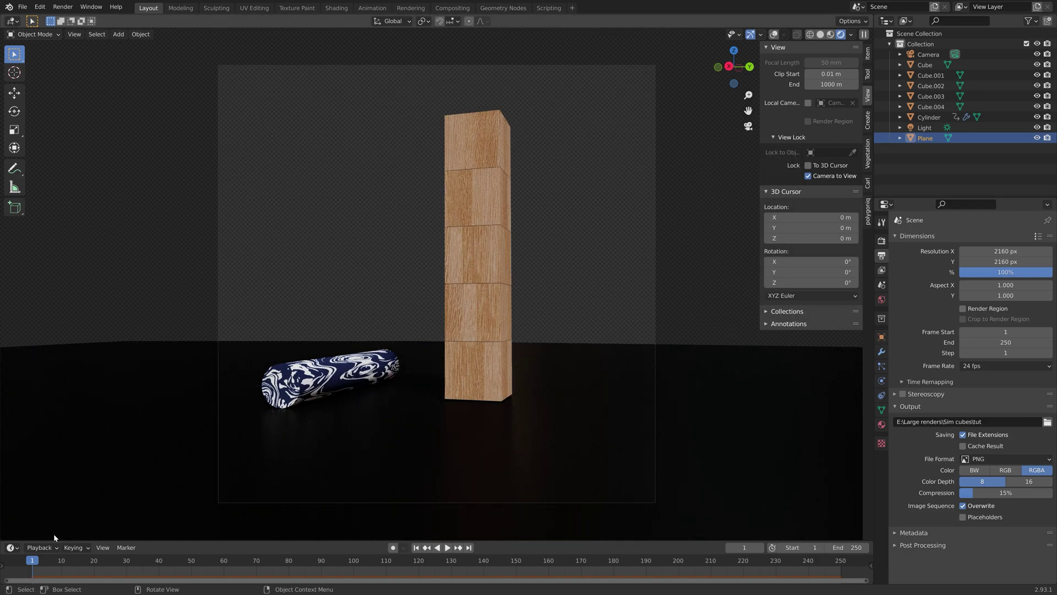
- Scrub the preview to frame 62 and move the camera about 0.33 m along its local Z
{"action": "key", "text": "space"}
{"action": "left_click_drag", "start_coordinate": [166, 566], "coordinate": [276, 564]}
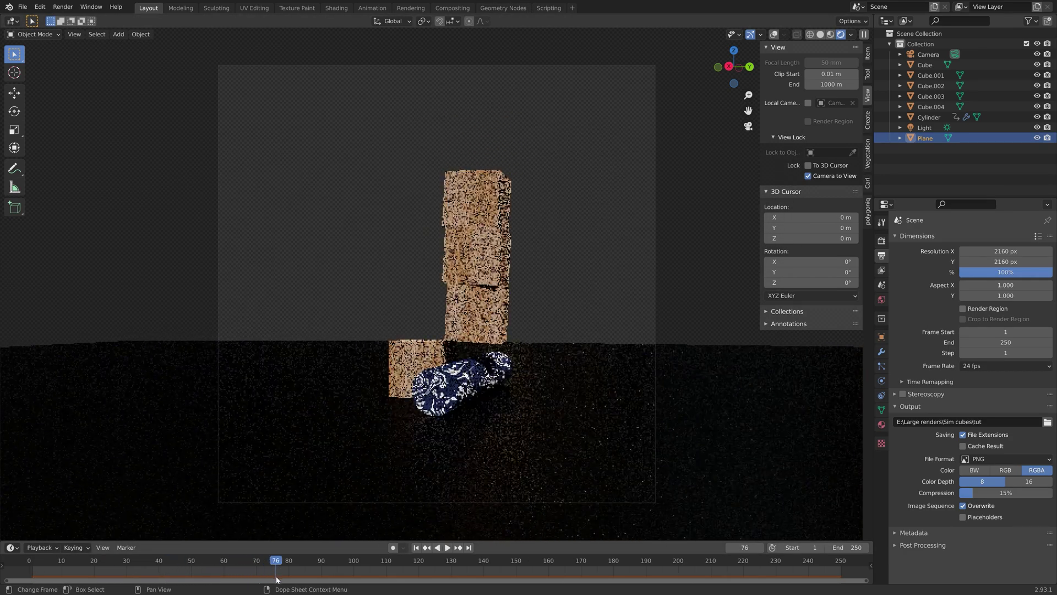
{"action": "left_click", "coordinate": [807, 176]}
{"action": "scroll", "coordinate": [577, 341], "scroll_direction": "down", "scroll_amount": 2}
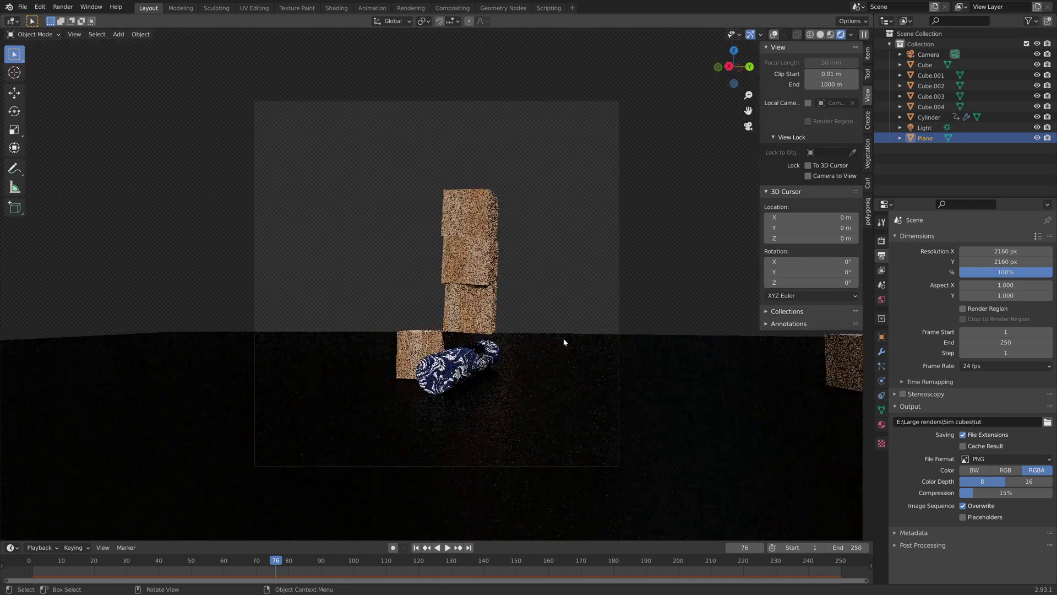
{"action": "left_click", "coordinate": [807, 175]}
{"action": "key", "text": "Left"}
{"action": "key", "text": "Left"}
{"action": "key", "text": "Left"}
{"action": "key", "text": "Left"}
{"action": "key", "text": "Left"}
{"action": "key", "text": "Left"}
{"action": "key", "text": "Left"}
{"action": "key", "text": "Left"}
{"action": "key", "text": "Left"}
{"action": "key", "text": "Left"}
{"action": "key", "text": "Left"}
{"action": "key", "text": "Left"}
{"action": "key", "text": "Left"}
{"action": "key", "text": "Left"}
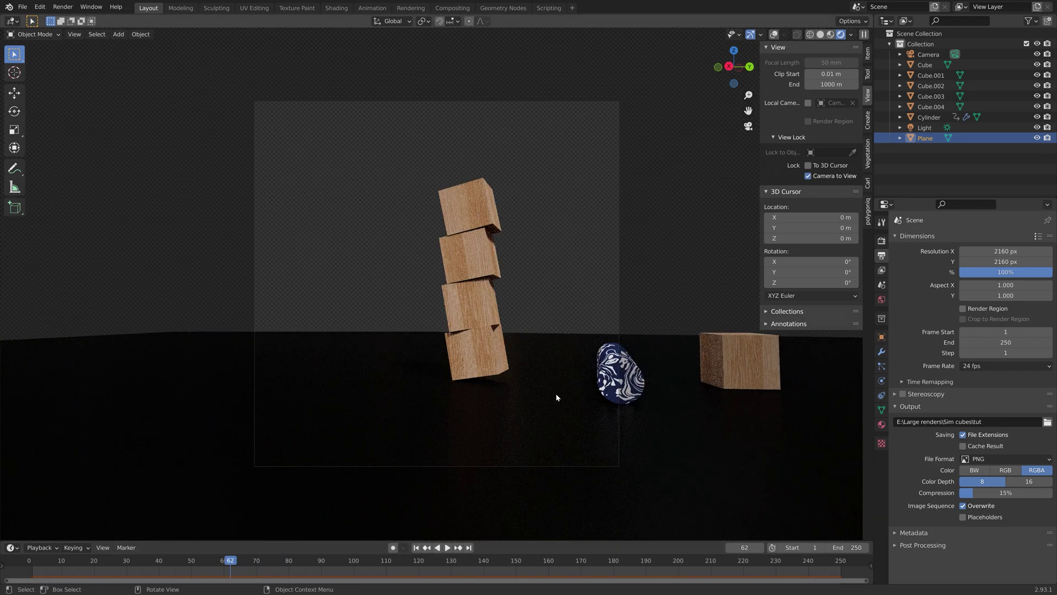
{"action": "left_click", "coordinate": [545, 394]}
{"action": "key", "text": "g"}
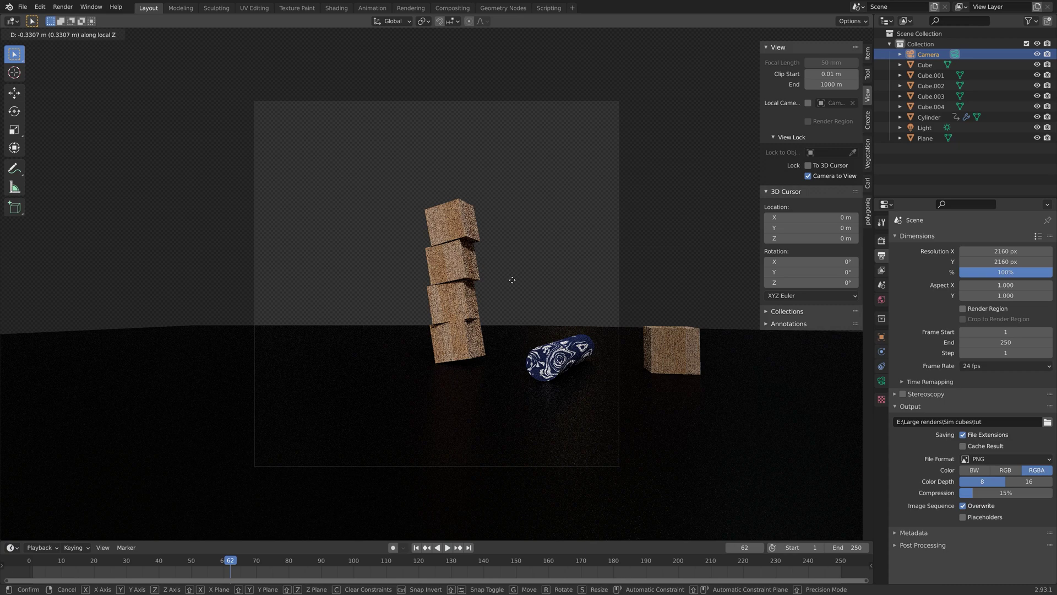
{"action": "left_click", "coordinate": [474, 553]}
- Replay the simulation from the start and scrub through the toppling to frame 210
{"action": "key", "text": "shift+Left"}
{"action": "key", "text": "space"}
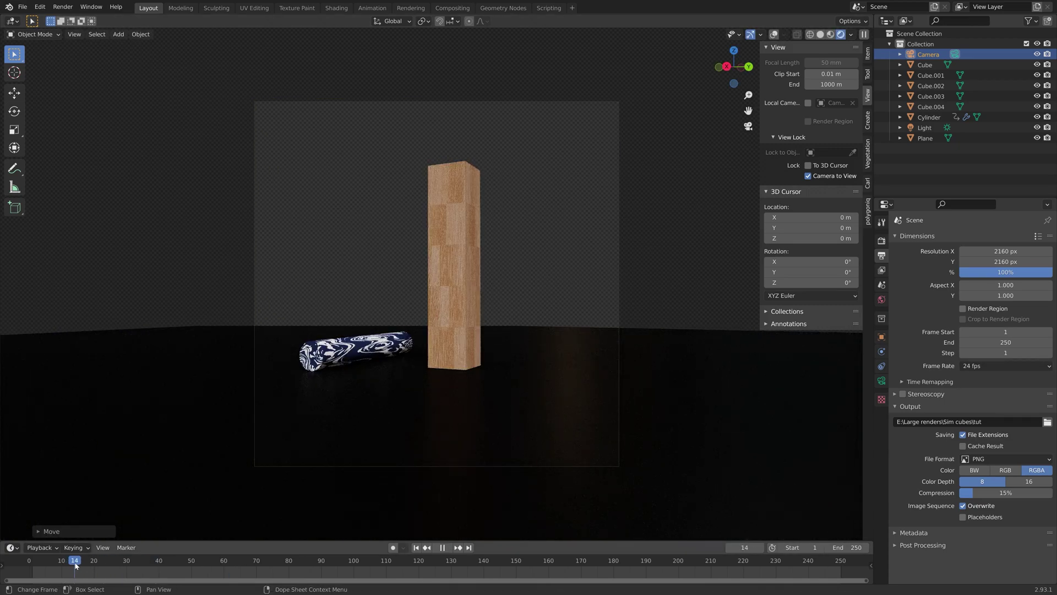
{"action": "left_click", "coordinate": [348, 572]}
{"action": "left_click_drag", "start_coordinate": [348, 572], "coordinate": [718, 567]}
{"action": "key", "text": "space"}
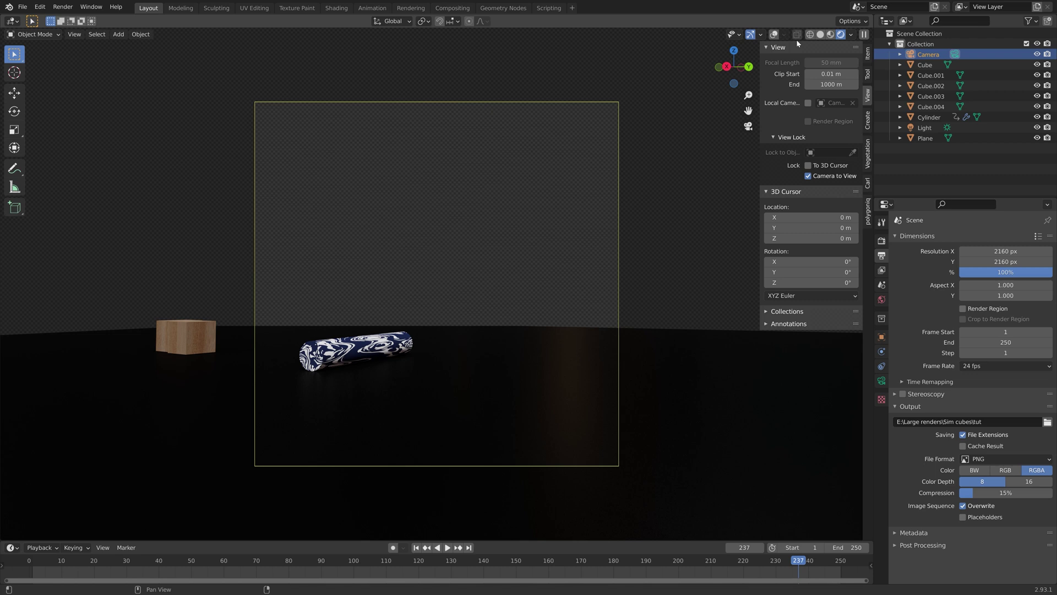
- Turn on overlays and solid shading, then split the 3D view into two side-by-side areas
{"action": "left_click", "coordinate": [773, 34]}
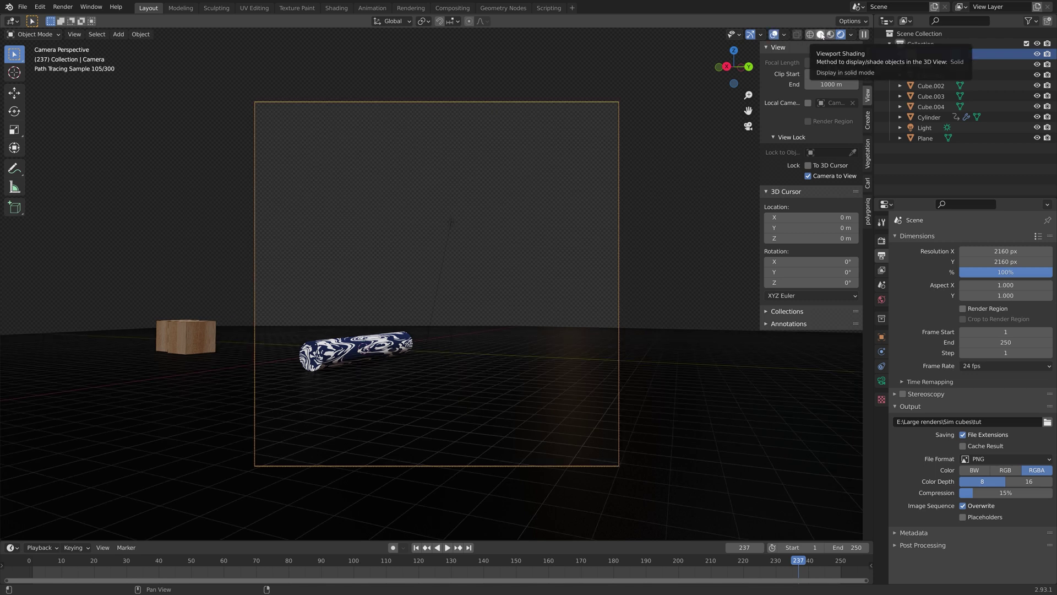
{"action": "left_click", "coordinate": [821, 35]}
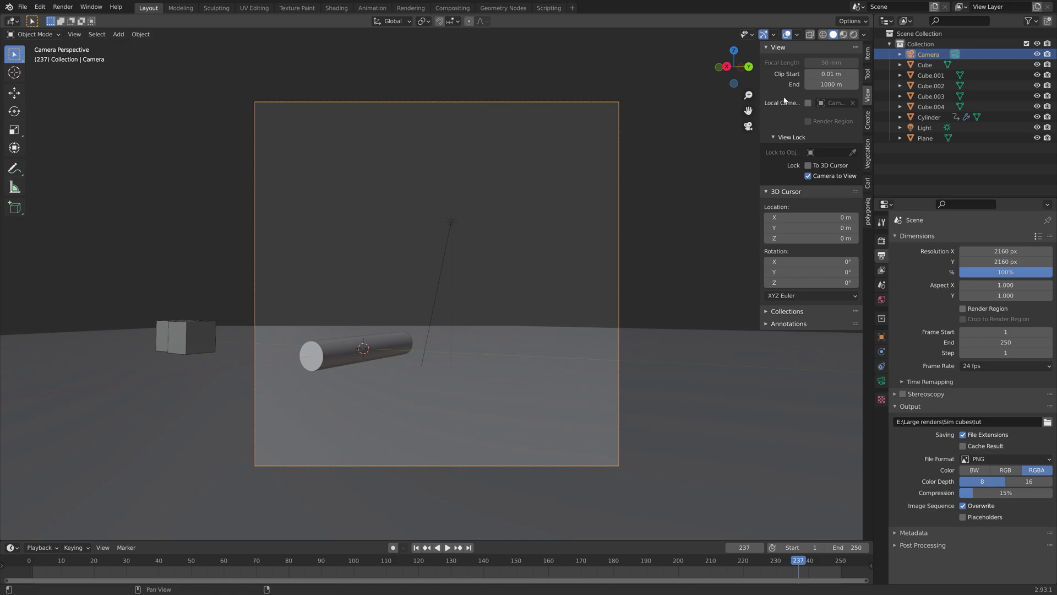
{"action": "left_click_drag", "start_coordinate": [861, 24], "coordinate": [574, 165]}
- Save the file as tut6.blend and make the right area an Image Editor
{"action": "key", "text": "ctrl+shift+s"}
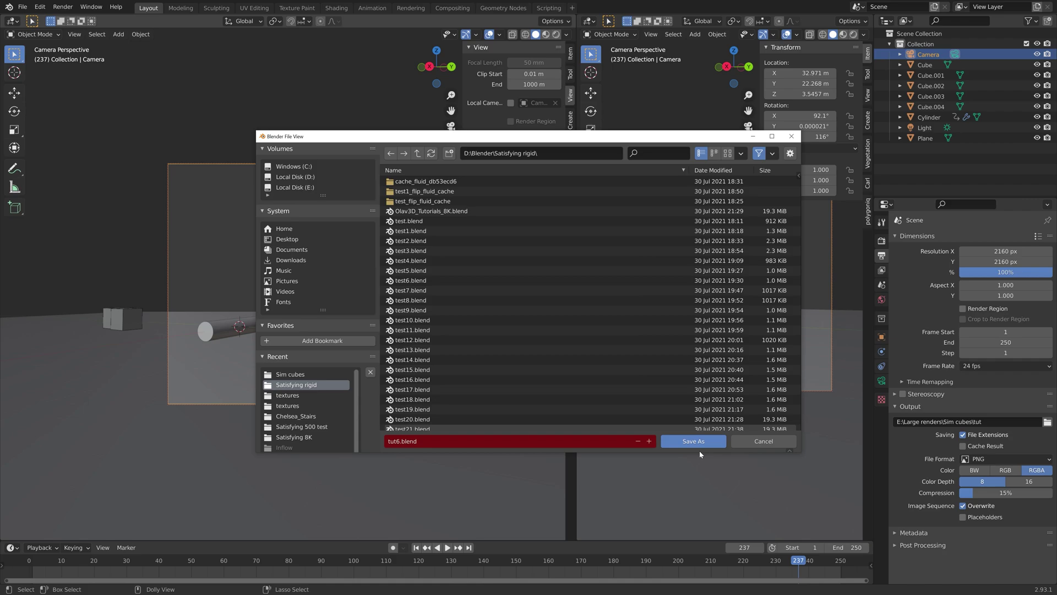
{"action": "left_click", "coordinate": [695, 442]}
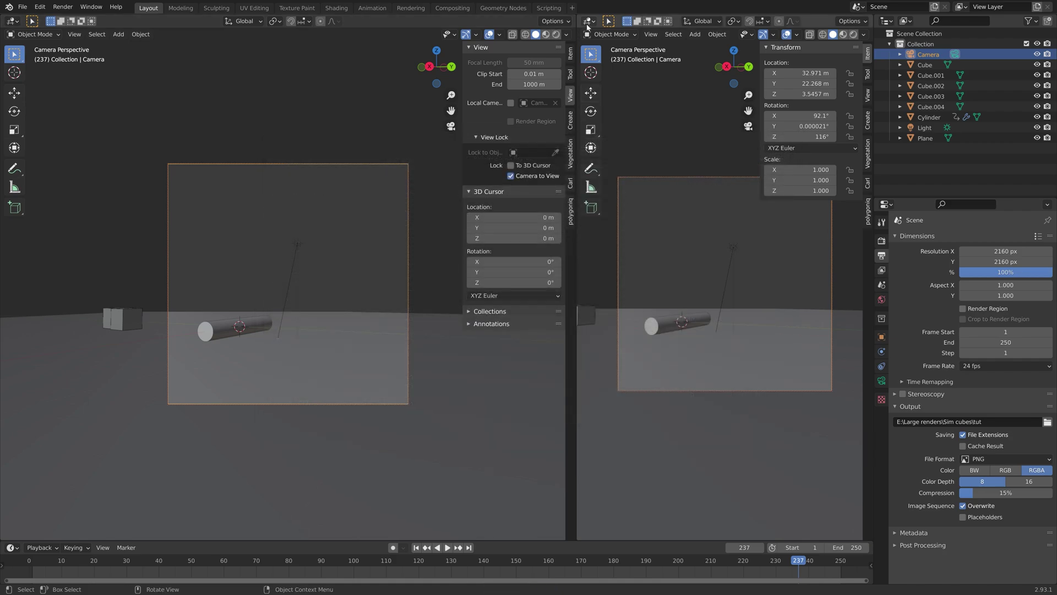
{"action": "left_click", "coordinate": [587, 25]}
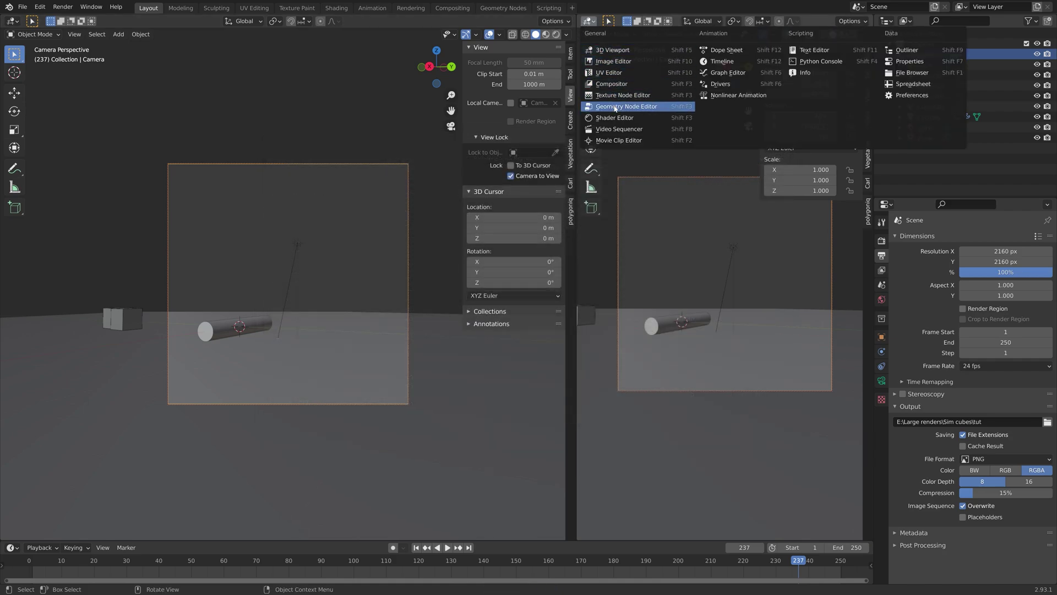
{"action": "left_click", "coordinate": [626, 72]}
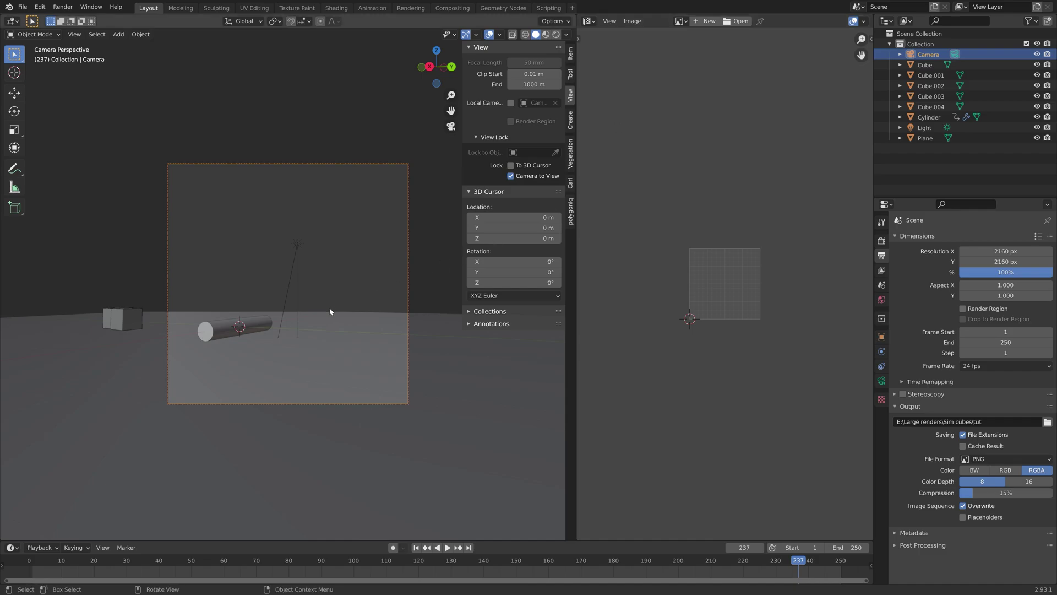
- Return to frame 1 and scale the bottom cube's UVs by 2 in rendered shading
{"action": "left_click", "coordinate": [415, 547]}
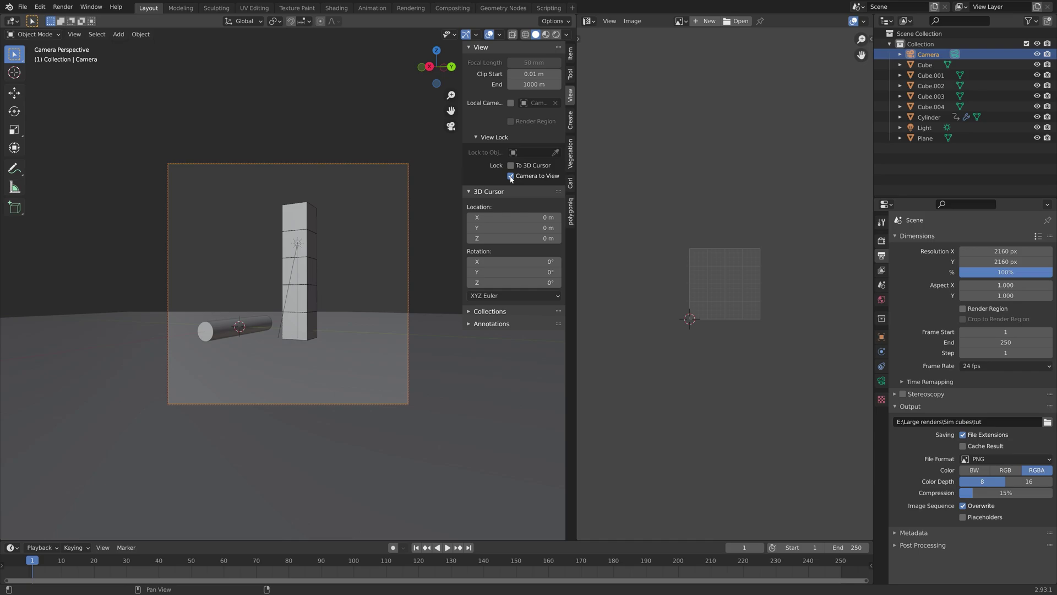
{"action": "scroll", "coordinate": [338, 404], "scroll_direction": "up", "scroll_amount": 5}
{"action": "left_click", "coordinate": [324, 412]}
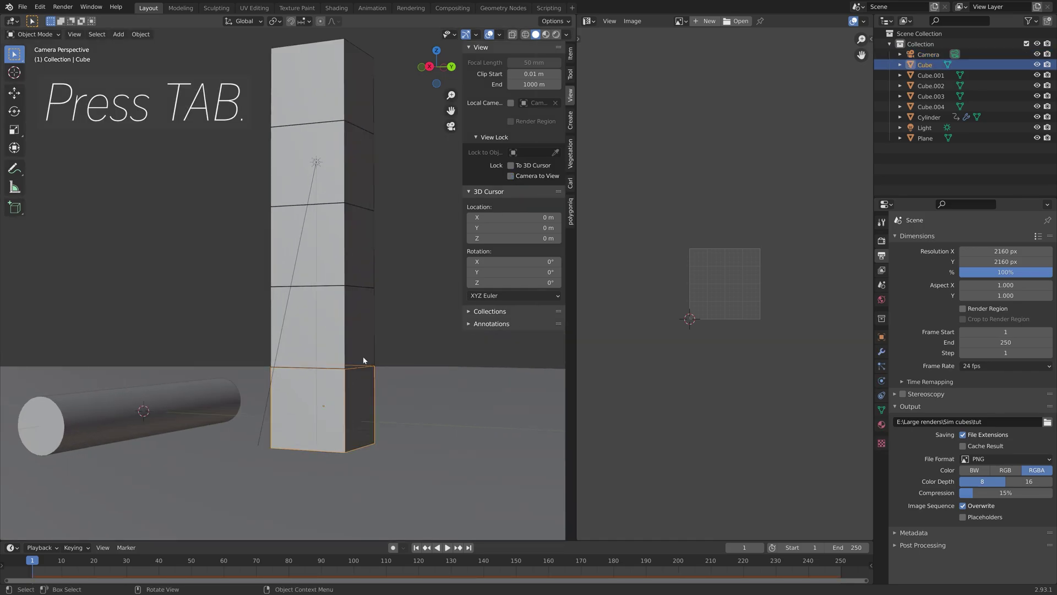
{"action": "key", "text": "Tab"}
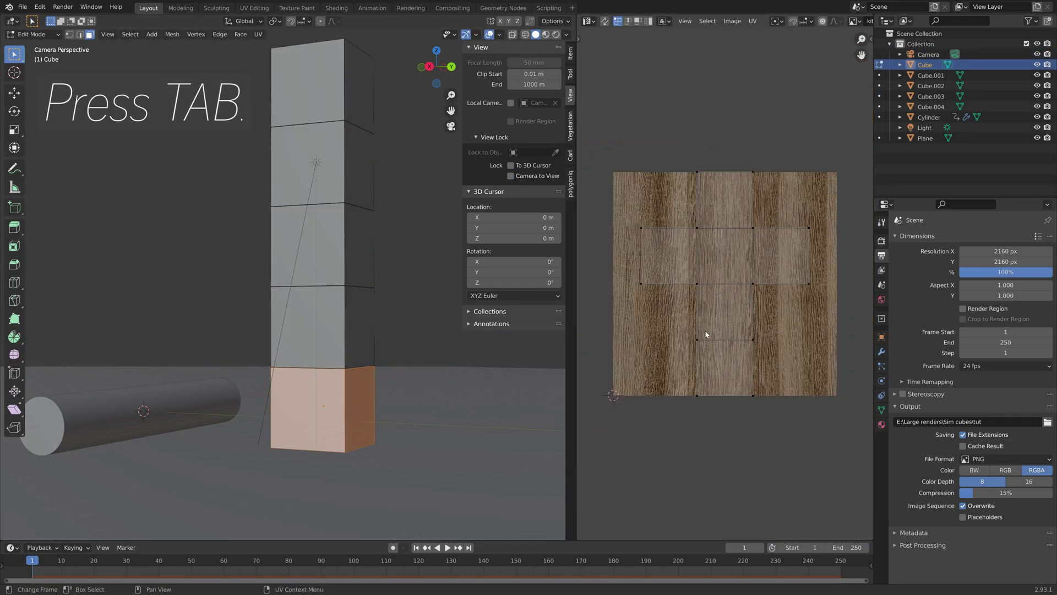
{"action": "left_click", "coordinate": [556, 34]}
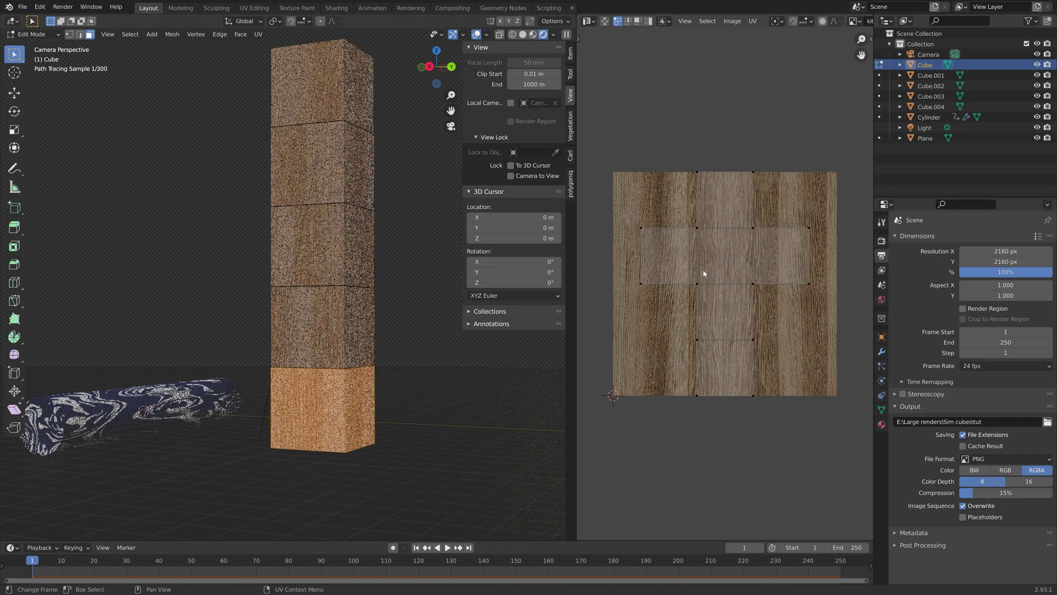
{"action": "key", "text": "a"}
{"action": "key", "text": "s"}
{"action": "key", "text": "2"}
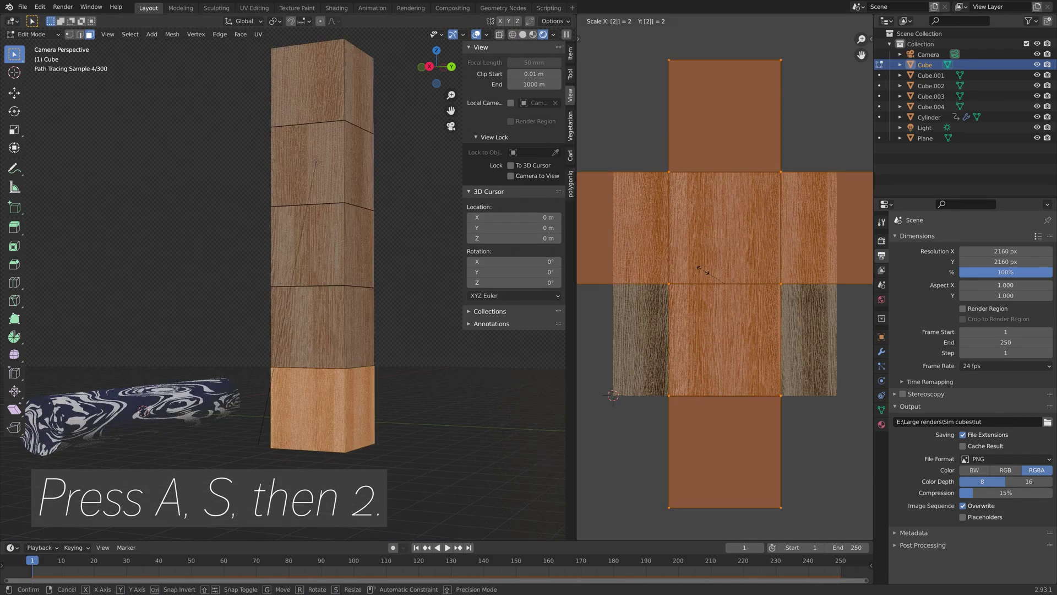
{"action": "key", "text": "Return"}
{"action": "key", "text": "Tab"}
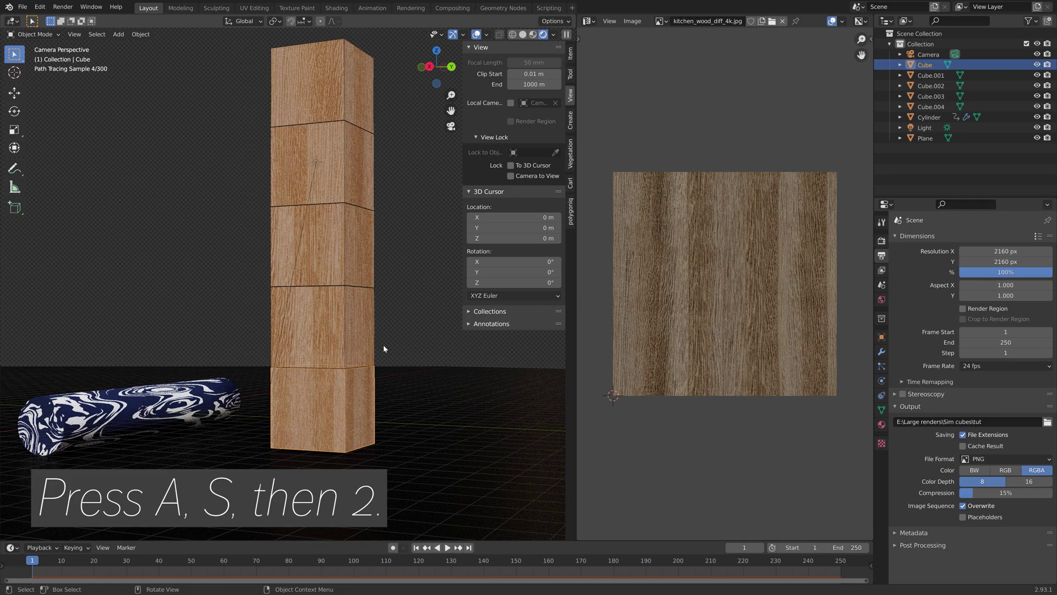
- Scale Cube.001's UVs by 2
{"action": "left_click", "coordinate": [332, 324]}
{"action": "key", "text": "Tab"}
{"action": "key", "text": "a"}
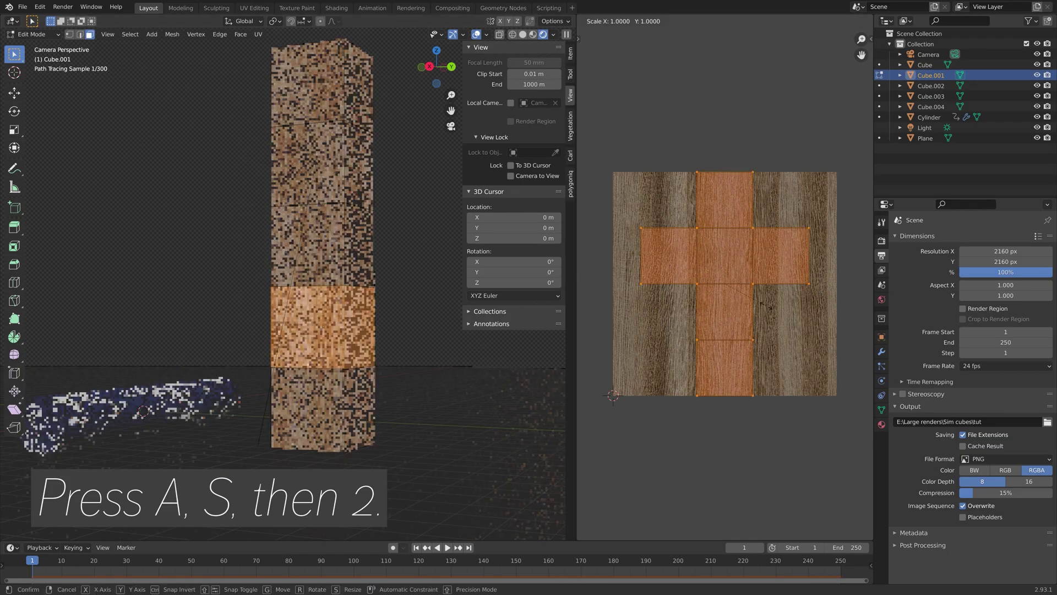
{"action": "key", "text": "s"}
{"action": "key", "text": "2"}
{"action": "key", "text": "Return"}
{"action": "key", "text": "Tab"}
- Scale the UVs of Cube.002 and Cube.003 by 2
{"action": "left_click", "coordinate": [366, 264]}
{"action": "key", "text": "Tab"}
{"action": "key", "text": "a"}
{"action": "key", "text": "s"}
{"action": "key", "text": "2"}
{"action": "key", "text": "Return"}
{"action": "key", "text": "Tab"}
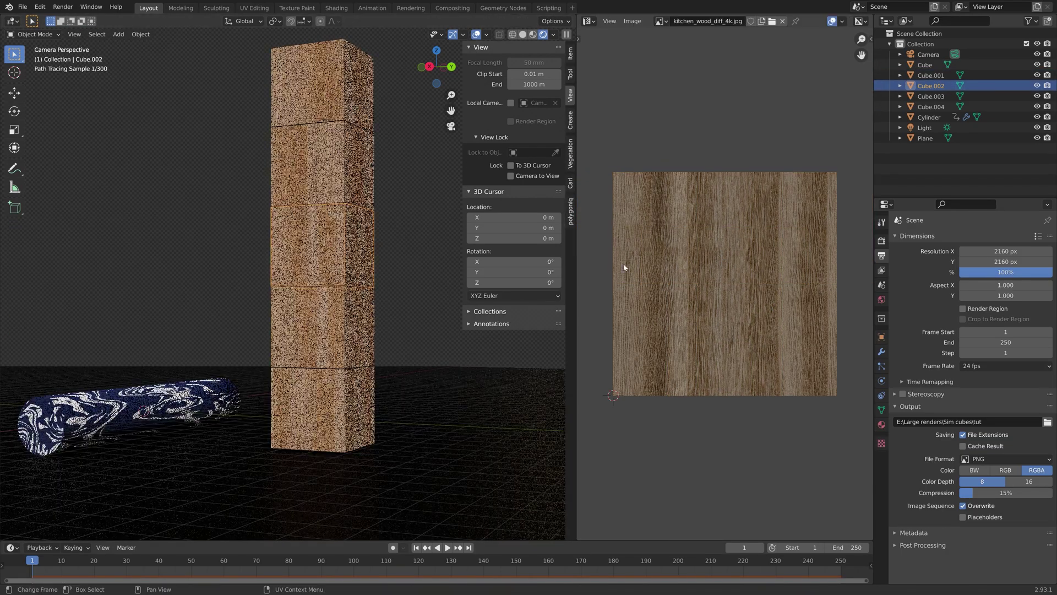
{"action": "left_click", "coordinate": [342, 166]}
{"action": "key", "text": "Tab"}
{"action": "key", "text": "a"}
{"action": "key", "text": "s"}
{"action": "key", "text": "2"}
{"action": "key", "text": "Return"}
{"action": "key", "text": "Tab"}
- Scale the top cube Cube.004's UVs by 2
{"action": "left_click", "coordinate": [322, 82]}
{"action": "key", "text": "Tab"}
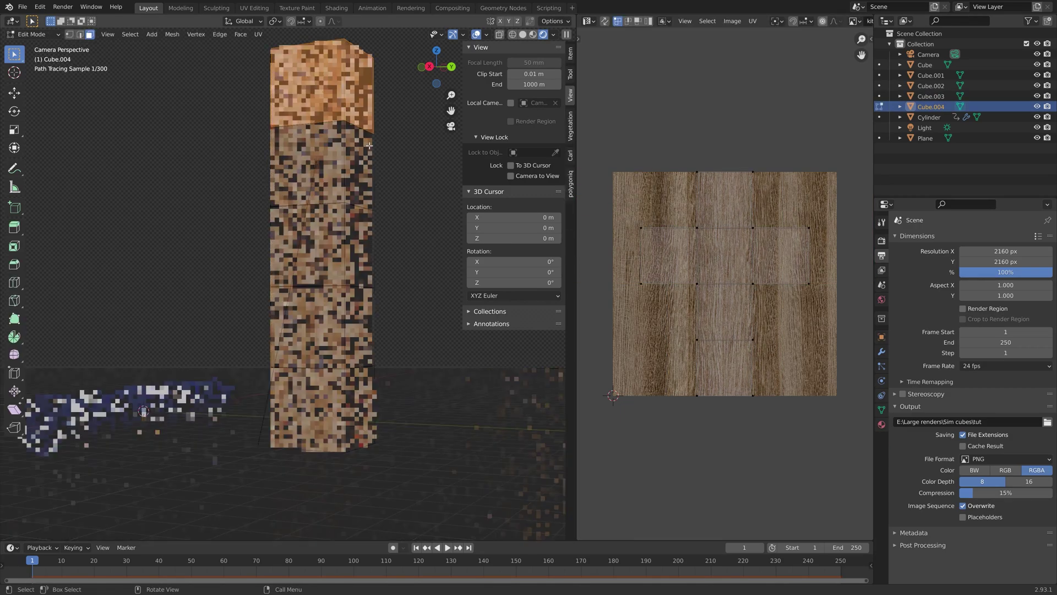
{"action": "key", "text": "a"}
{"action": "key", "text": "s"}
{"action": "key", "text": "2"}
{"action": "key", "text": "Return"}
- Save the file as tut8.blend and leave Edit Mode
{"action": "key", "text": "ctrl+shift+s"}
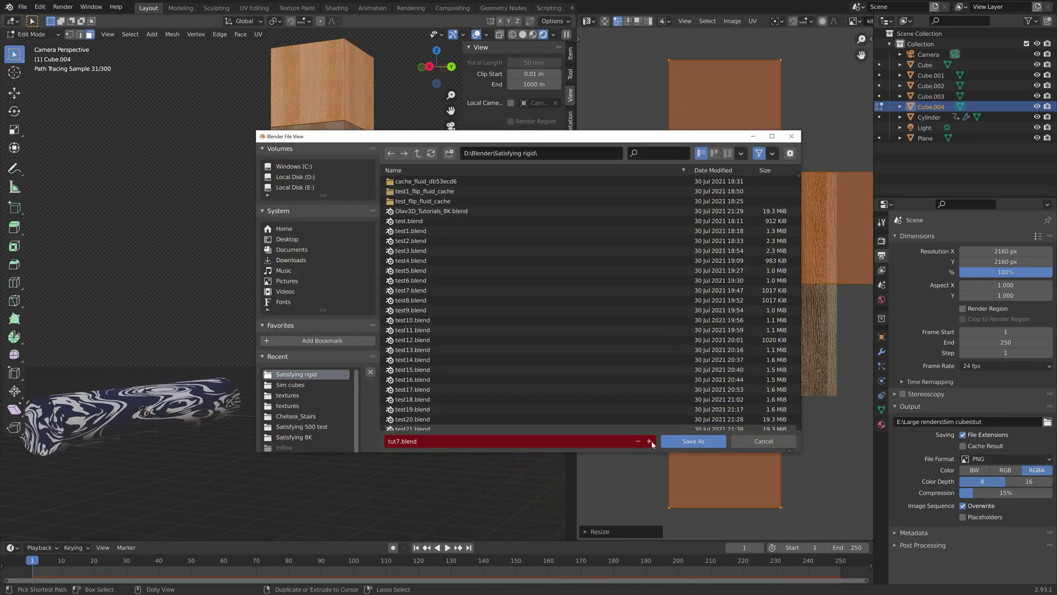
{"action": "key", "text": "Return"}
{"action": "key", "text": "Tab"}
{"action": "scroll", "coordinate": [322, 259], "scroll_direction": "down", "scroll_amount": 3}
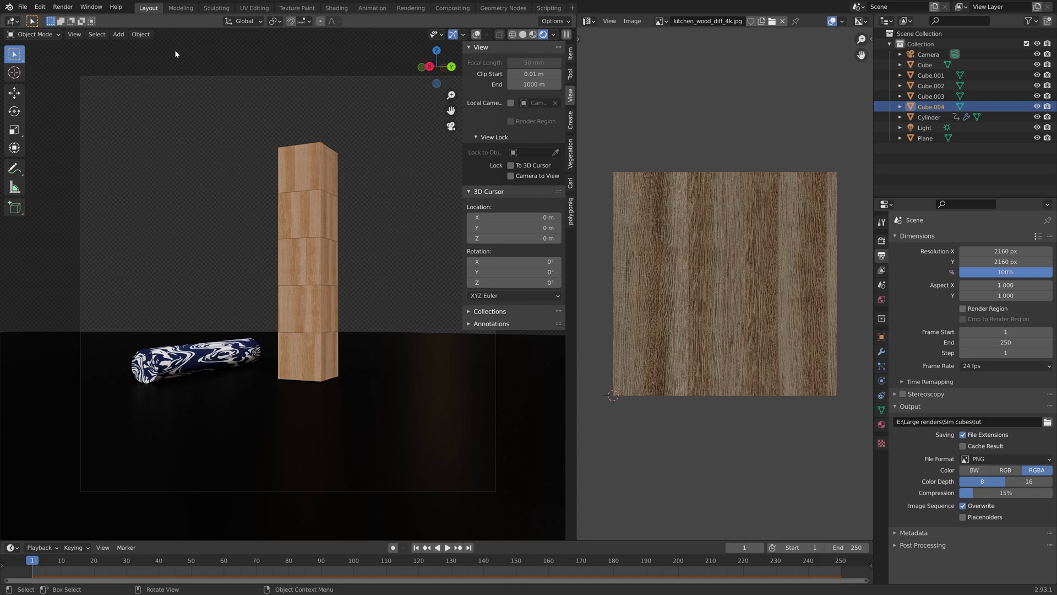
- Save tut8.blend, then start a still render of frame 1 via Render Image
{"action": "key", "text": "ctrl+s"}
{"action": "left_click", "coordinate": [62, 7]}
{"action": "left_click", "coordinate": [83, 18]}
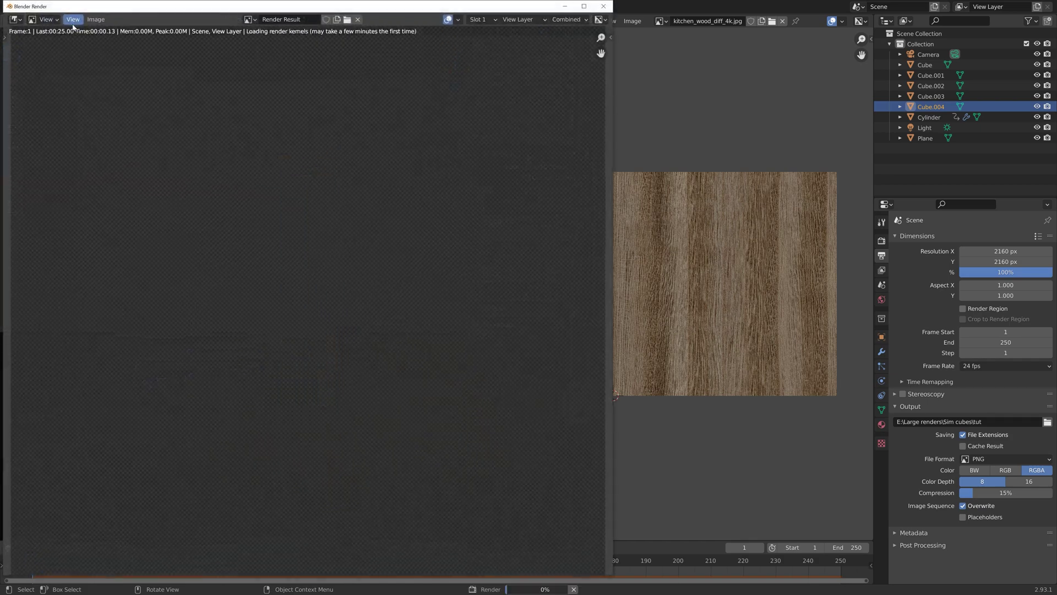